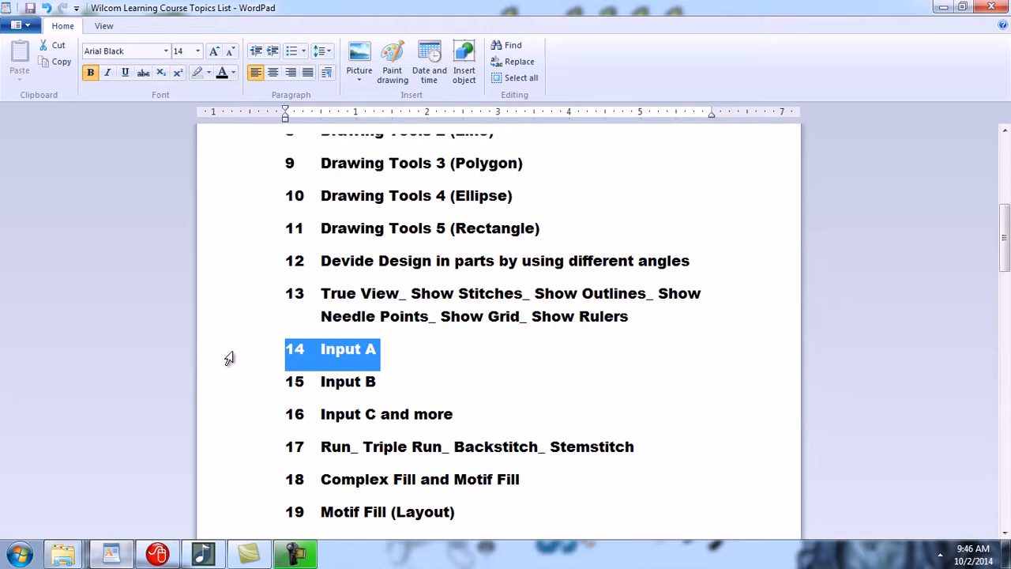
# Step: Switch to Wilcom ES-65 Designer and open the finished wilcom design 4 file from the Projects folder
pyautogui.click(942, 8)
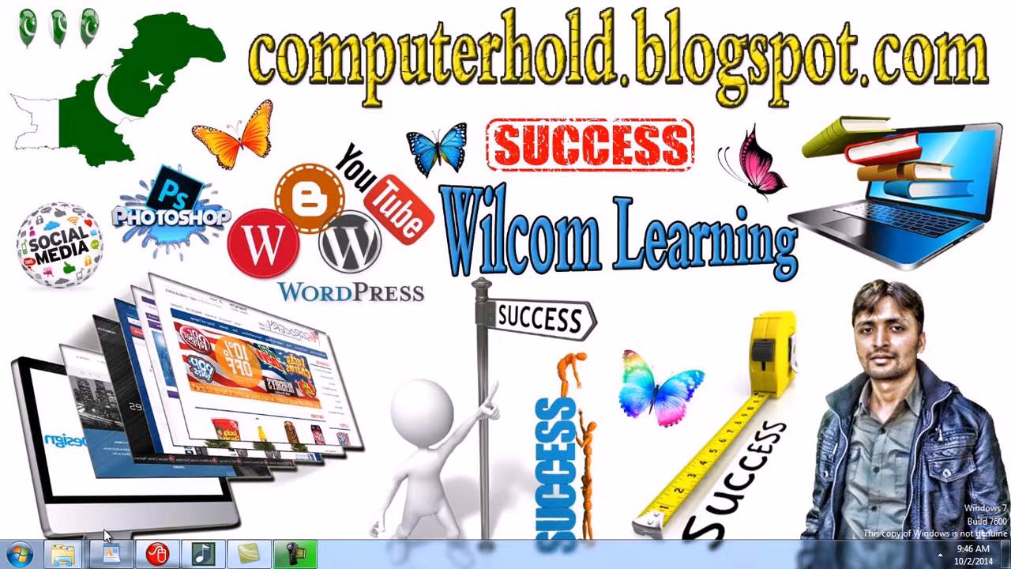
pyautogui.click(157, 554)
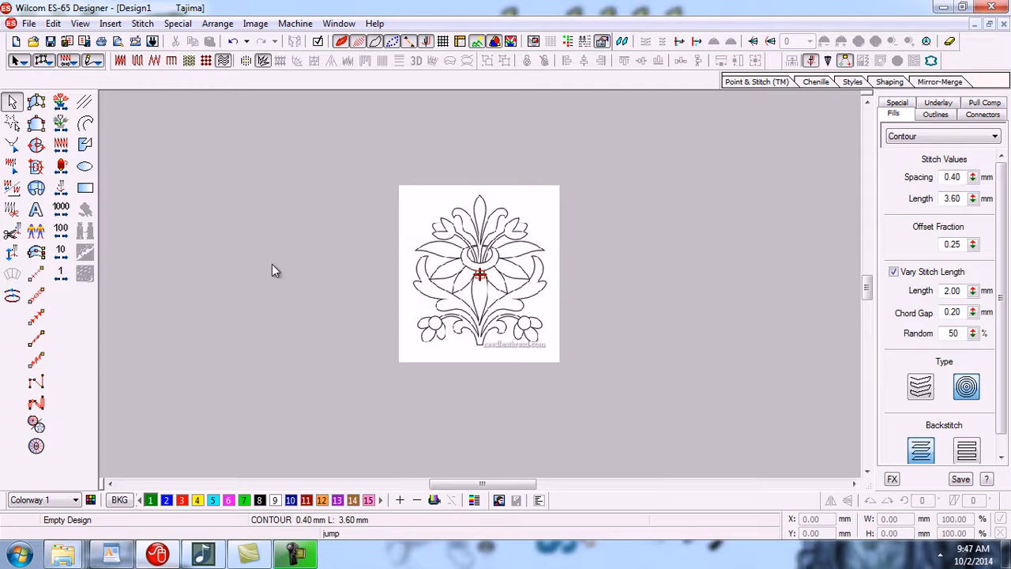
pyautogui.moveTo(62, 554)
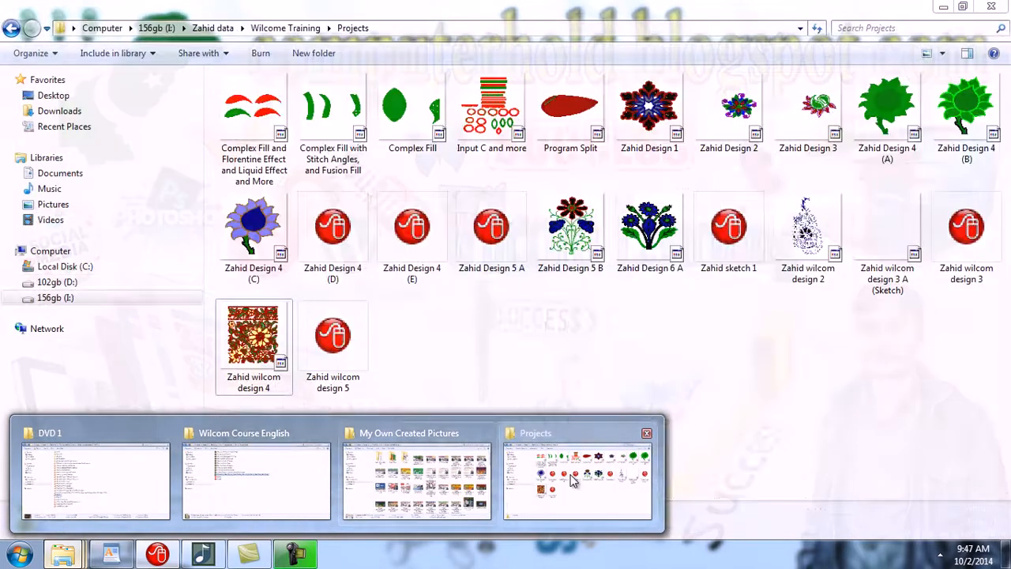
pyautogui.click(574, 482)
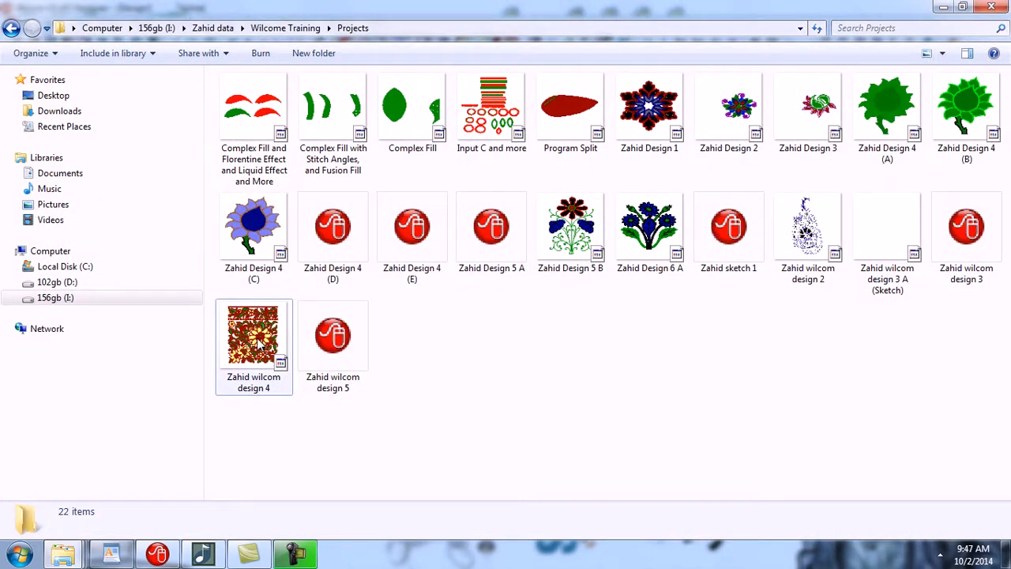
pyautogui.moveTo(257, 340); pyautogui.dragTo(438, 352)
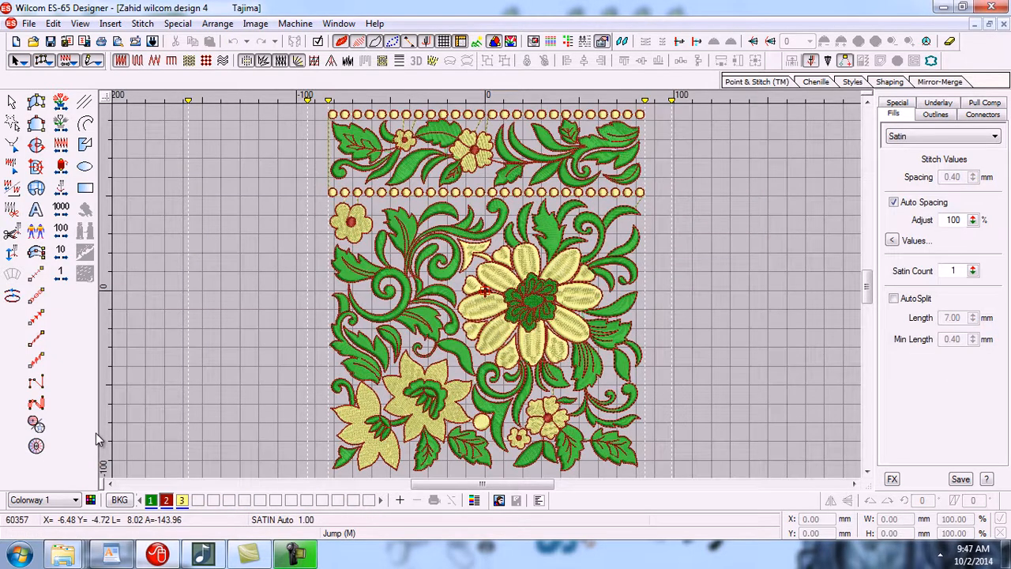
# Step: Hide the grid and the rulers around the finished floral design
pyautogui.click(443, 41)
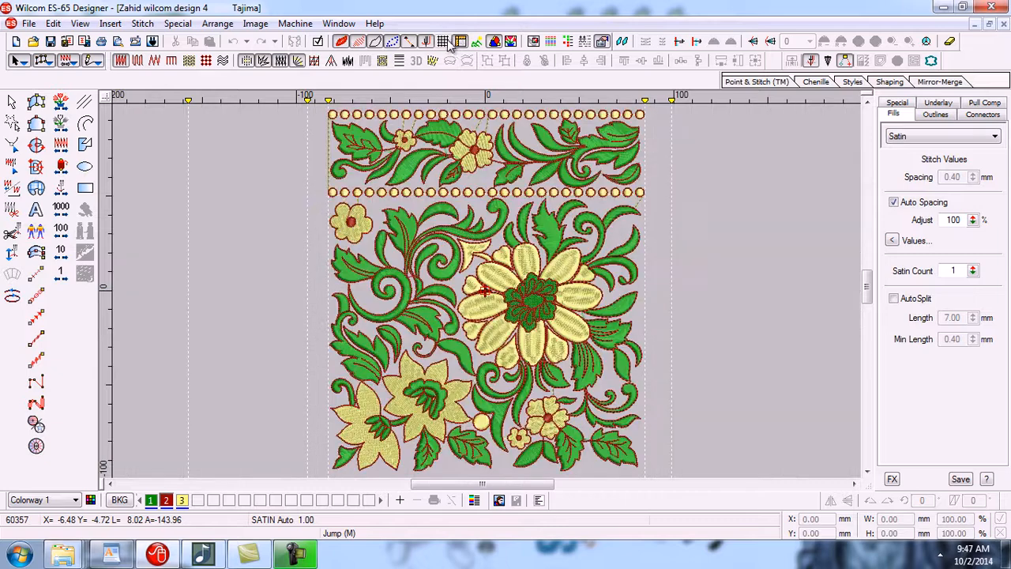
pyautogui.click(458, 42)
# Step: Examine the fills of individual green leaves and the spiral scroll beside the large yellow flower by selecting each one
pyautogui.press('b')
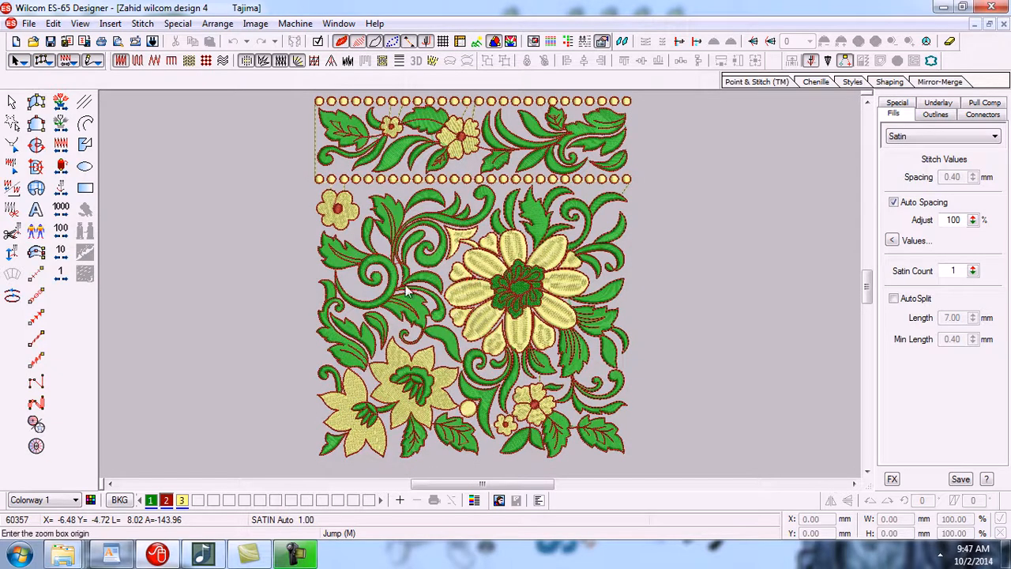
pyautogui.moveTo(387, 269); pyautogui.dragTo(472, 378)
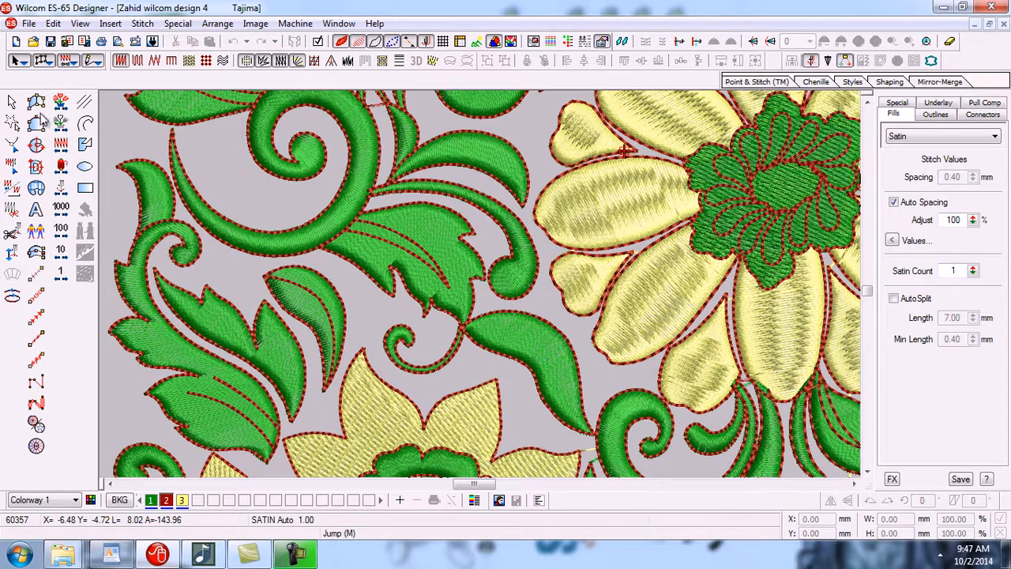
pyautogui.click(11, 101)
pyautogui.click(527, 347)
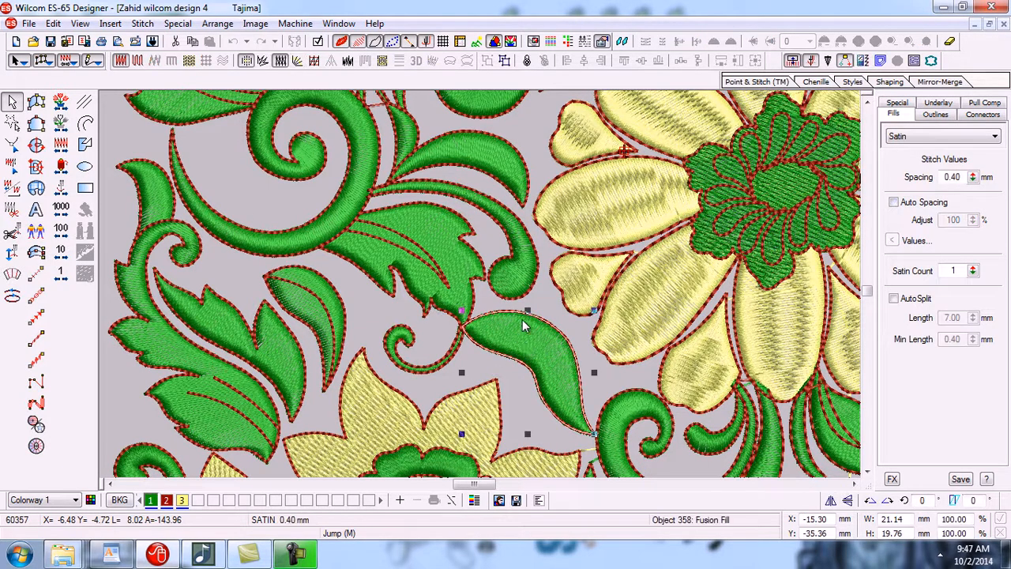
pyautogui.click(492, 162)
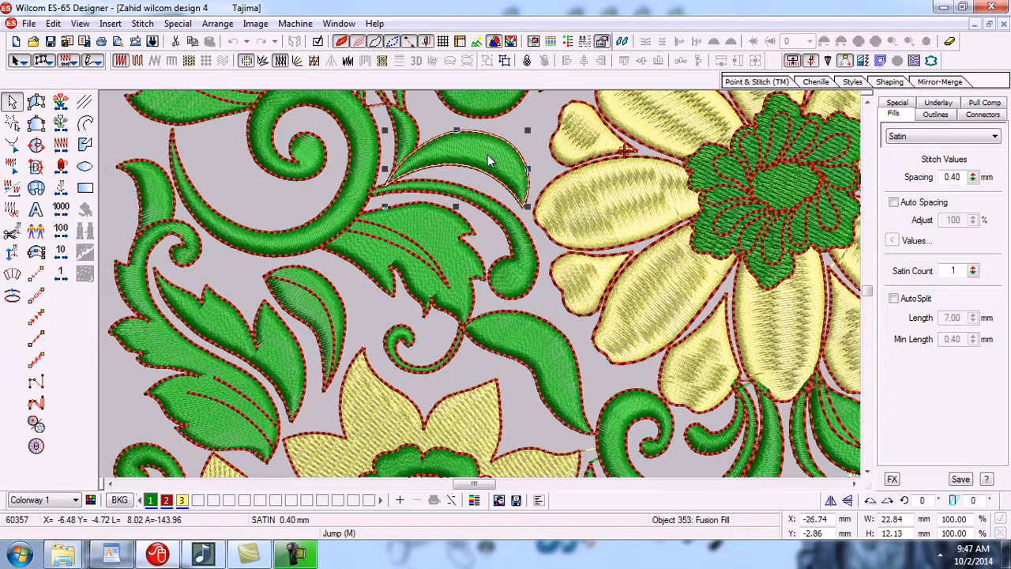
pyautogui.click(308, 310)
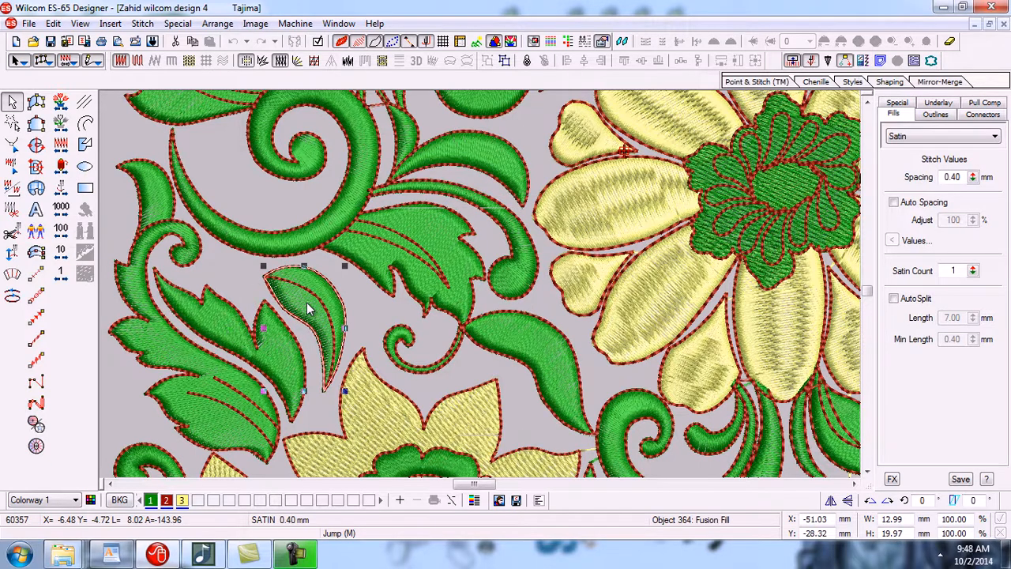
pyautogui.click(324, 227)
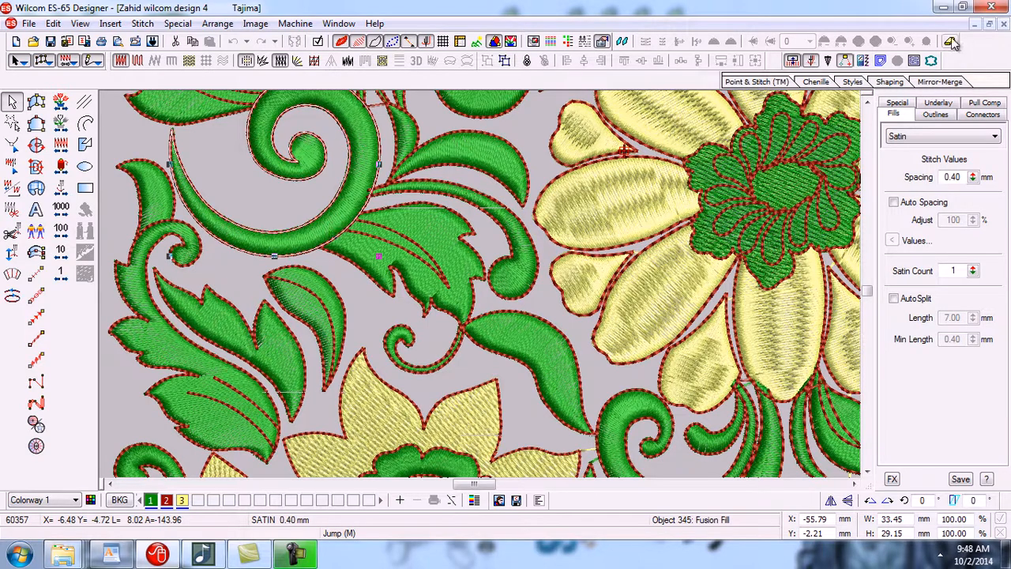
# Step: Minimize the finished floral design and maximize the Design1 window containing the flower sketch
pyautogui.click(975, 25)
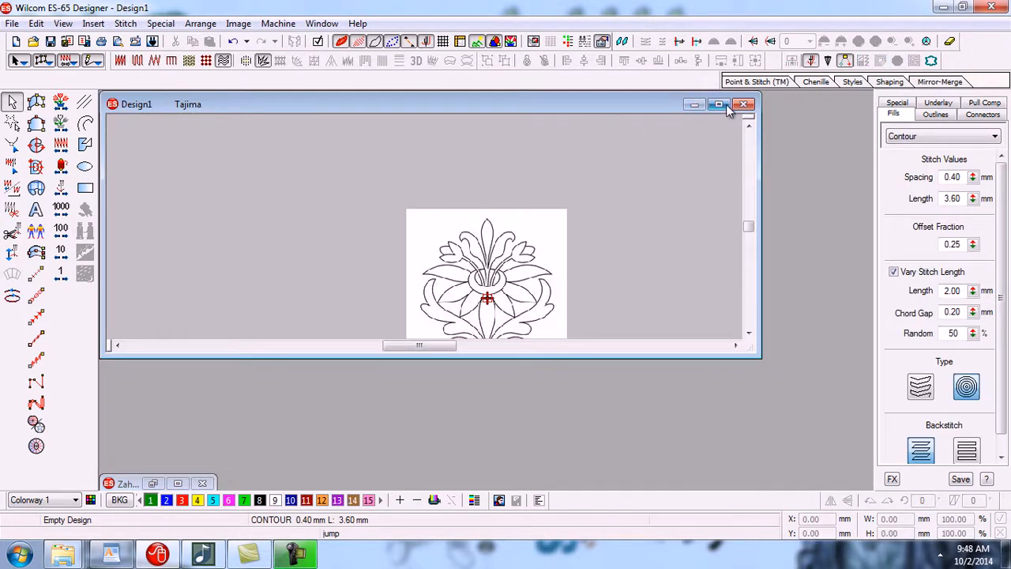
pyautogui.click(722, 105)
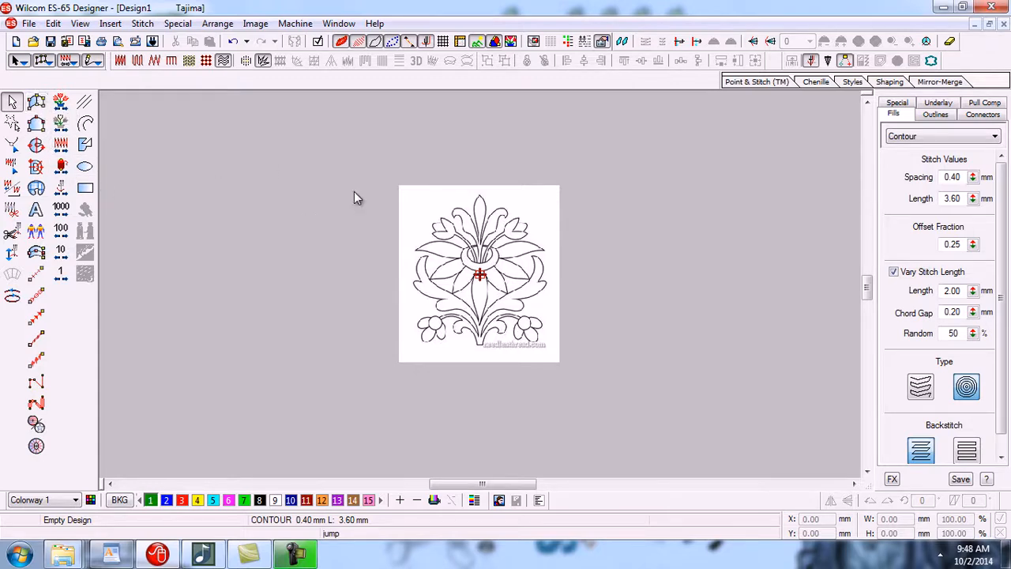
# Step: Digitize the sketch's upper-left petal with Input A, about 18.5 × 6.6 mm, placing paired edge points from its base to its tip
pyautogui.press('b')
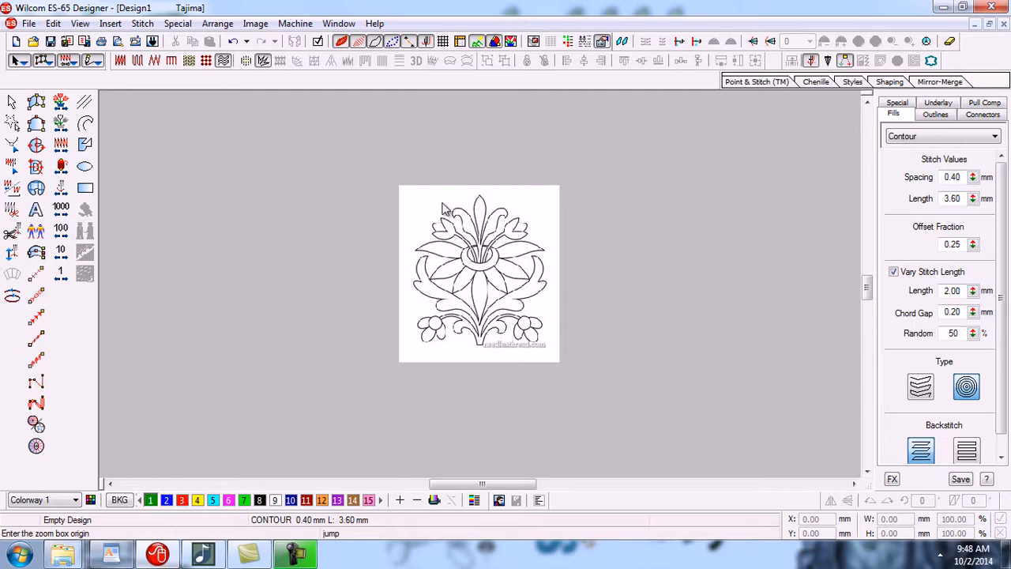
pyautogui.moveTo(441, 197); pyautogui.dragTo(515, 324)
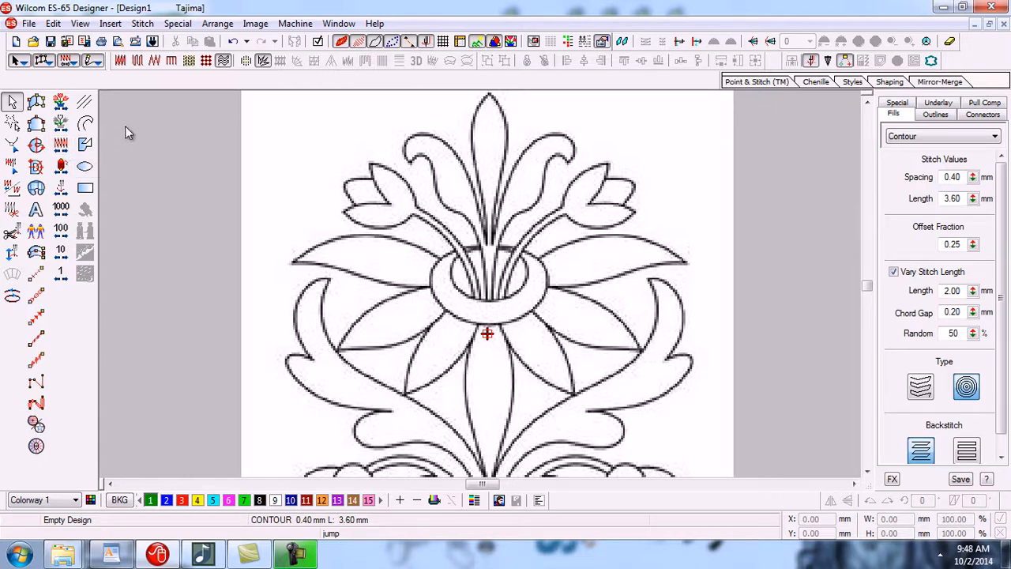
pyautogui.click(38, 104)
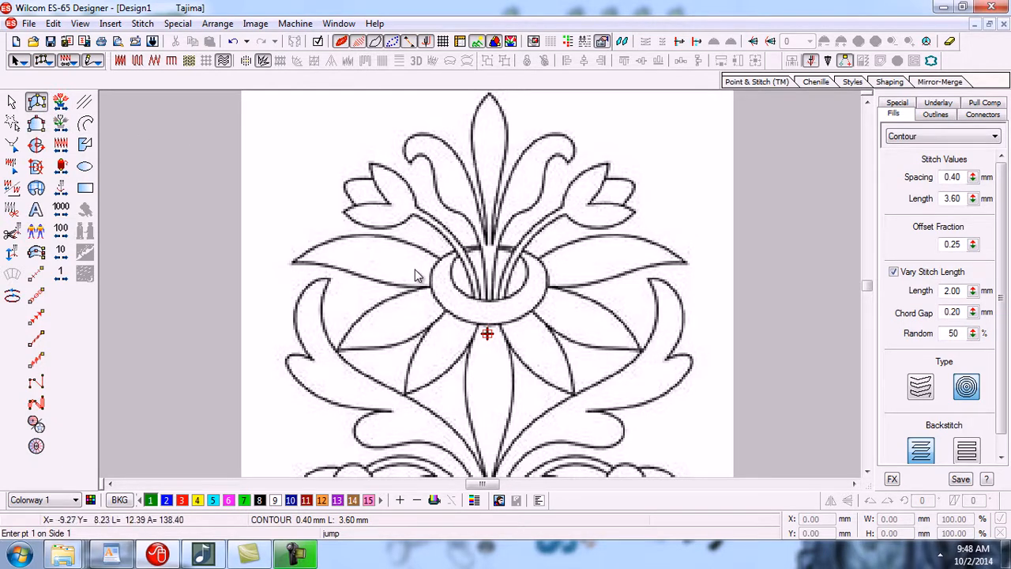
pyautogui.press('b')
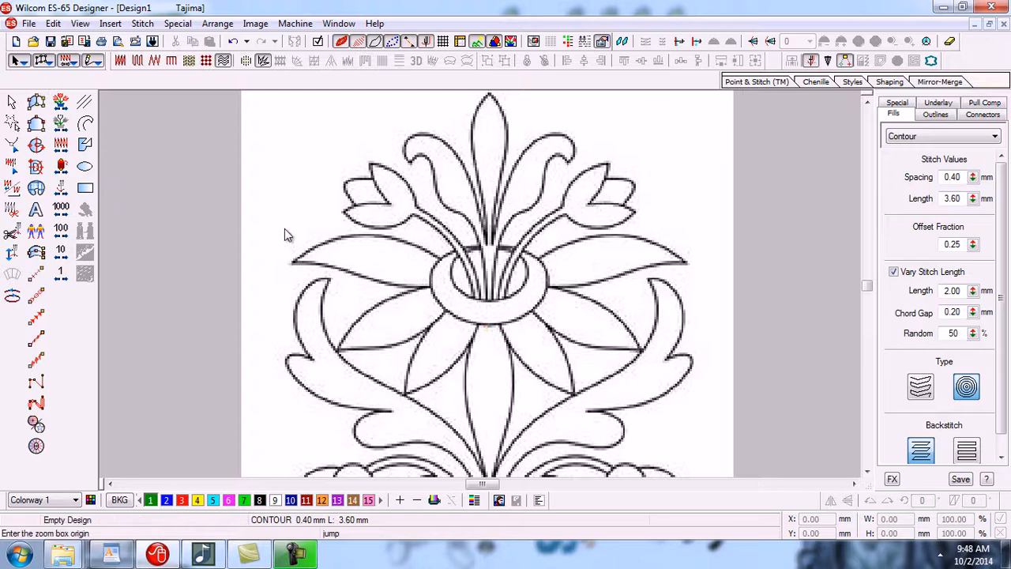
pyautogui.click(458, 310)
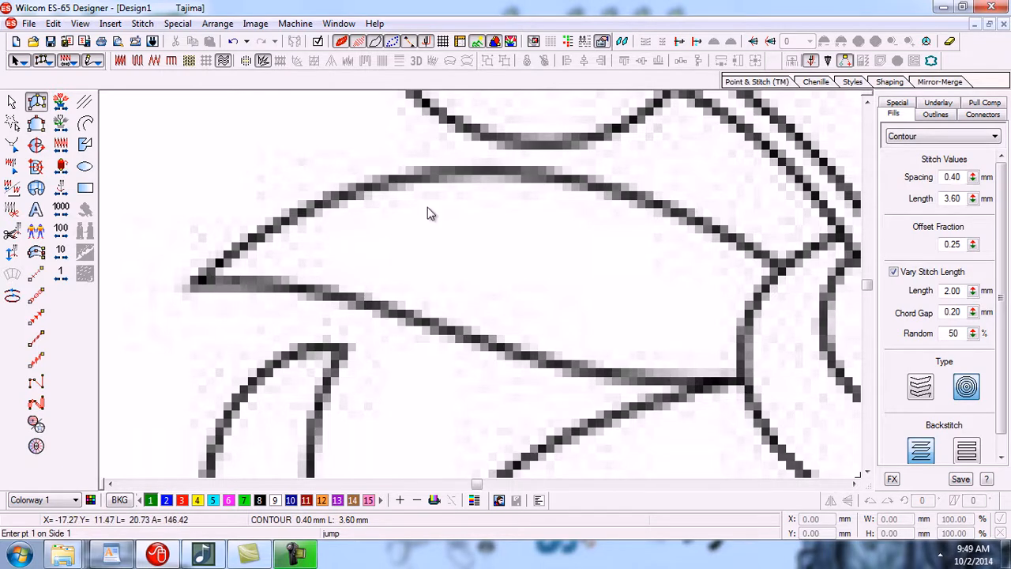
pyautogui.click(741, 381)
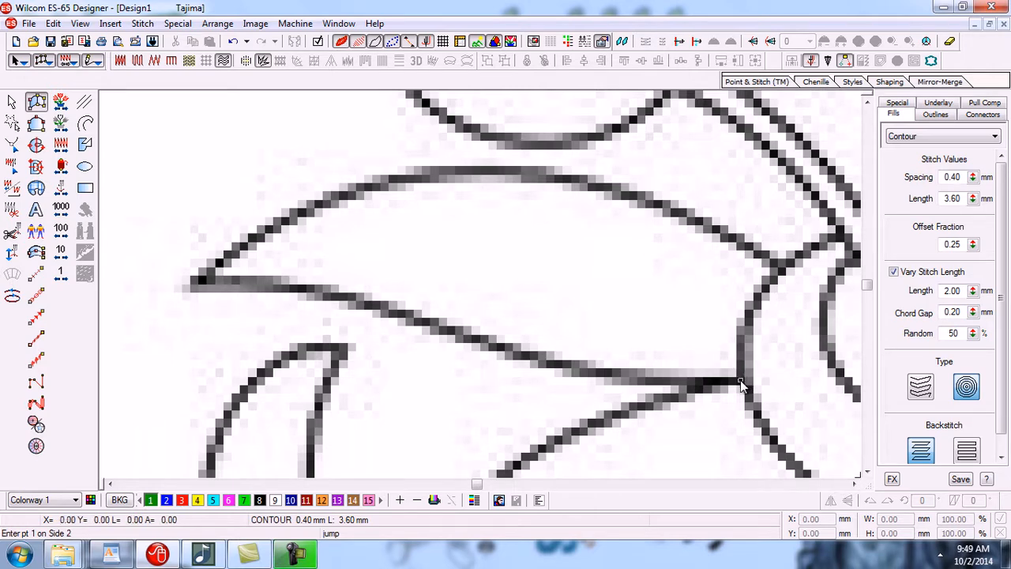
pyautogui.click(778, 269)
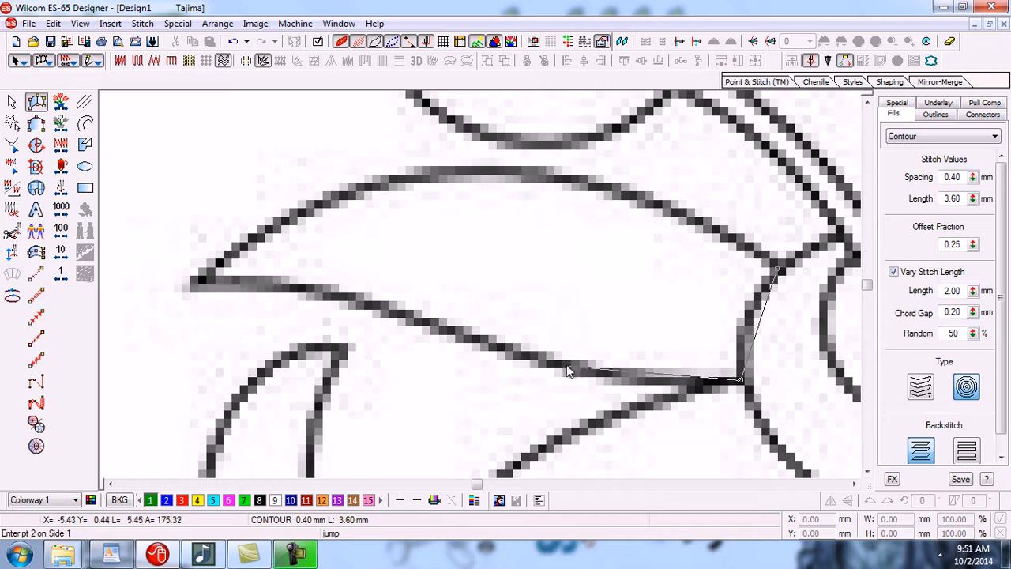
pyautogui.click(507, 353)
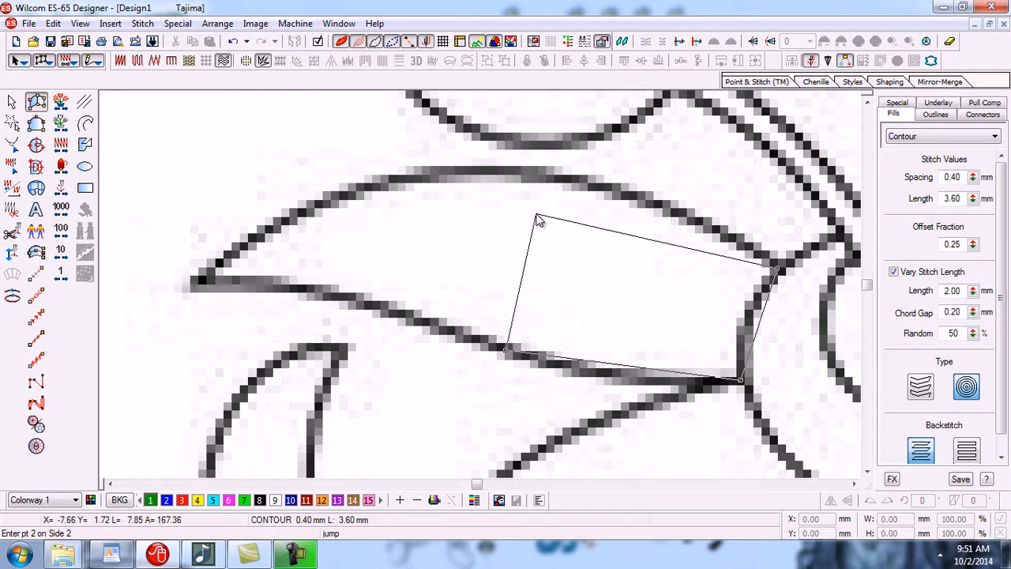
pyautogui.click(533, 179)
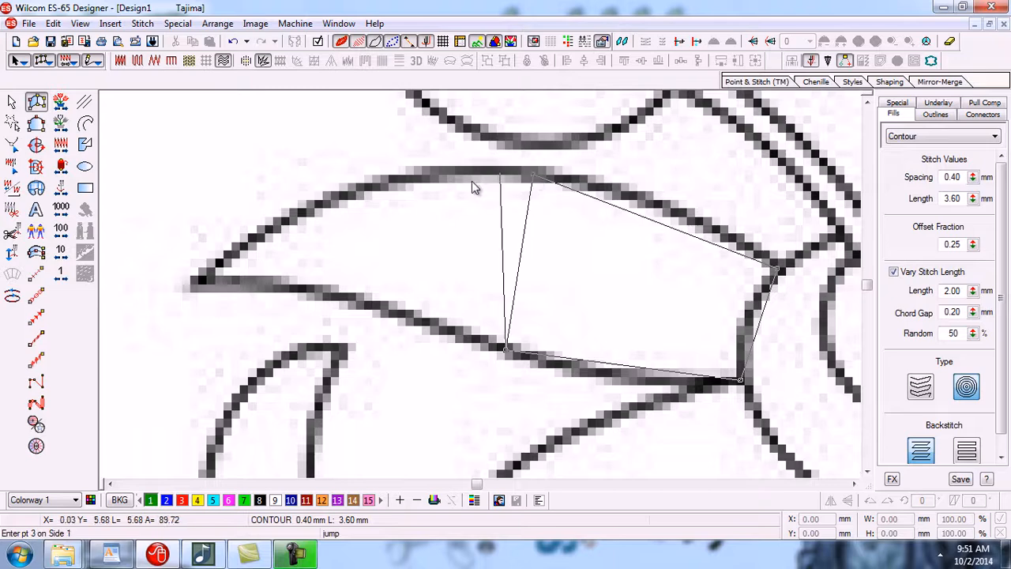
pyautogui.click(344, 298)
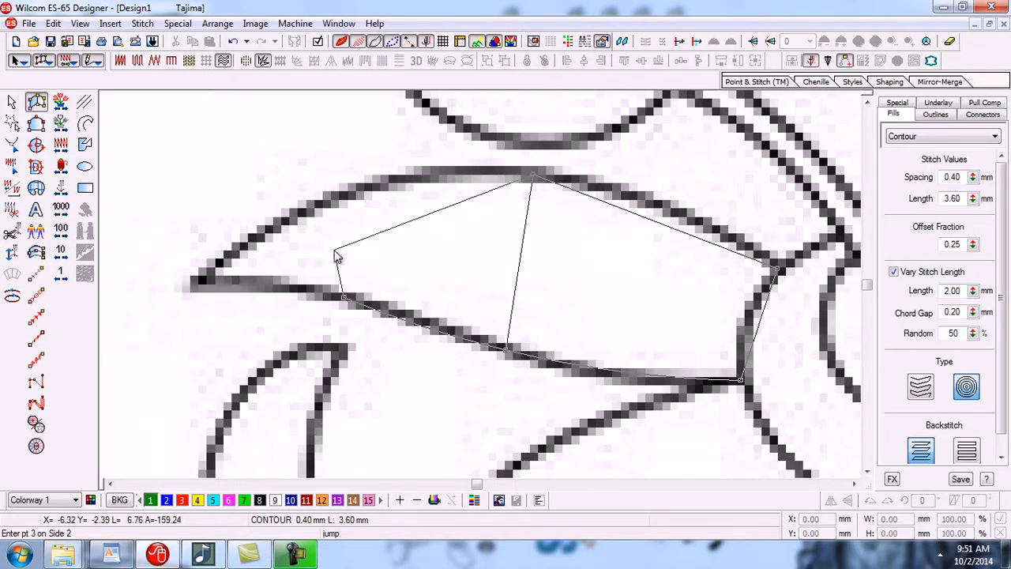
pyautogui.click(328, 204)
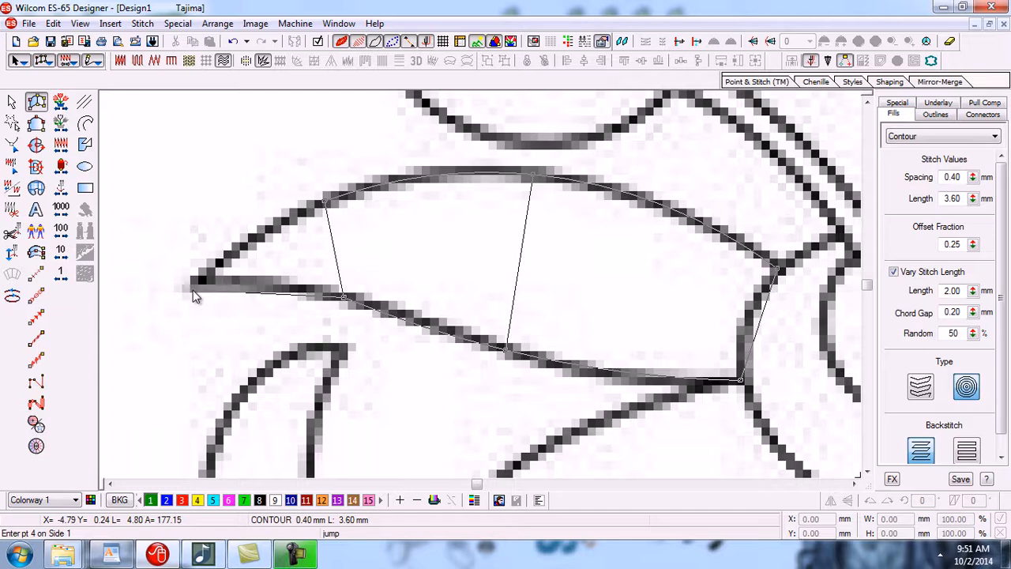
pyautogui.click(196, 294)
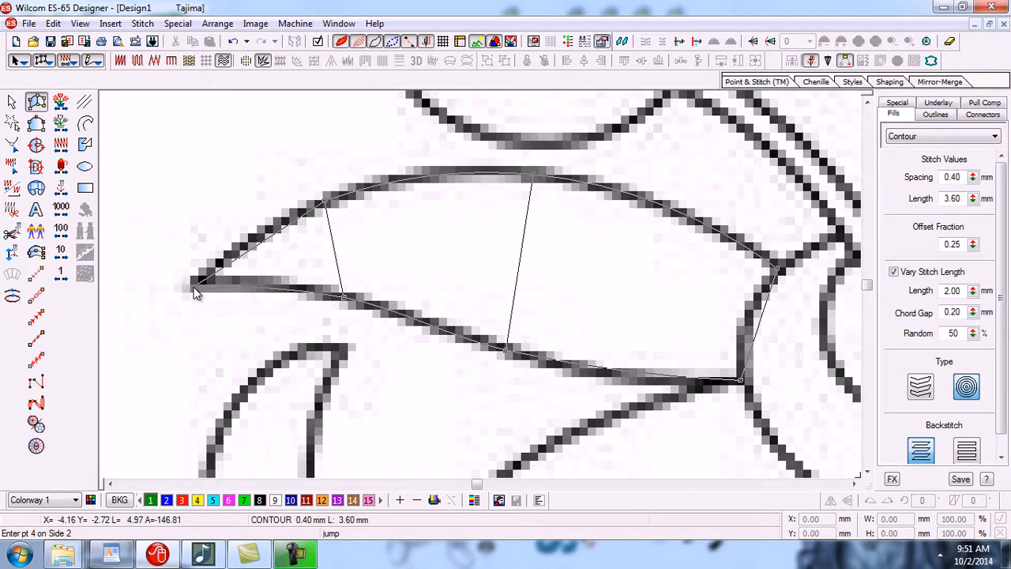
pyautogui.click(196, 295)
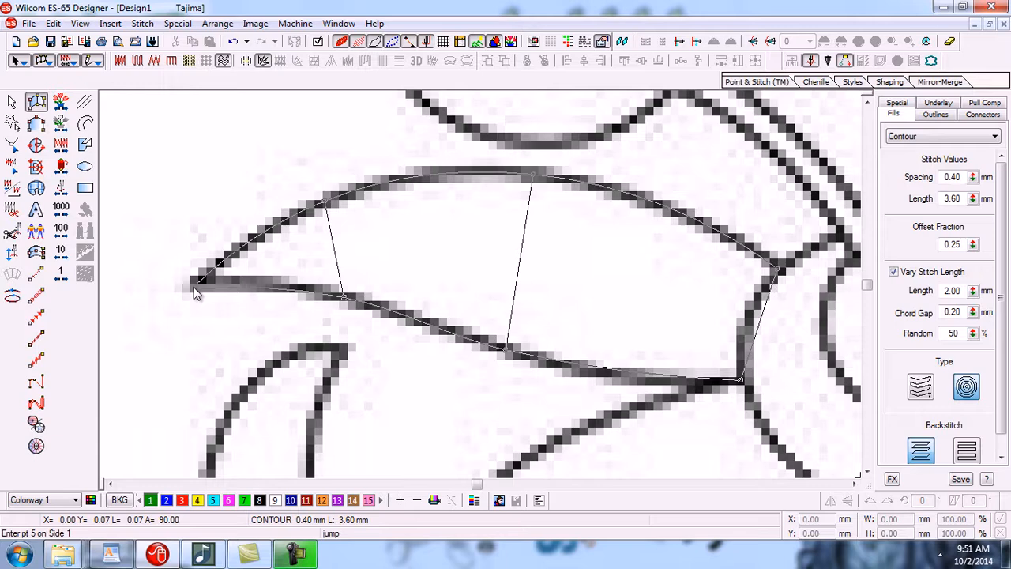
pyautogui.press('Return')
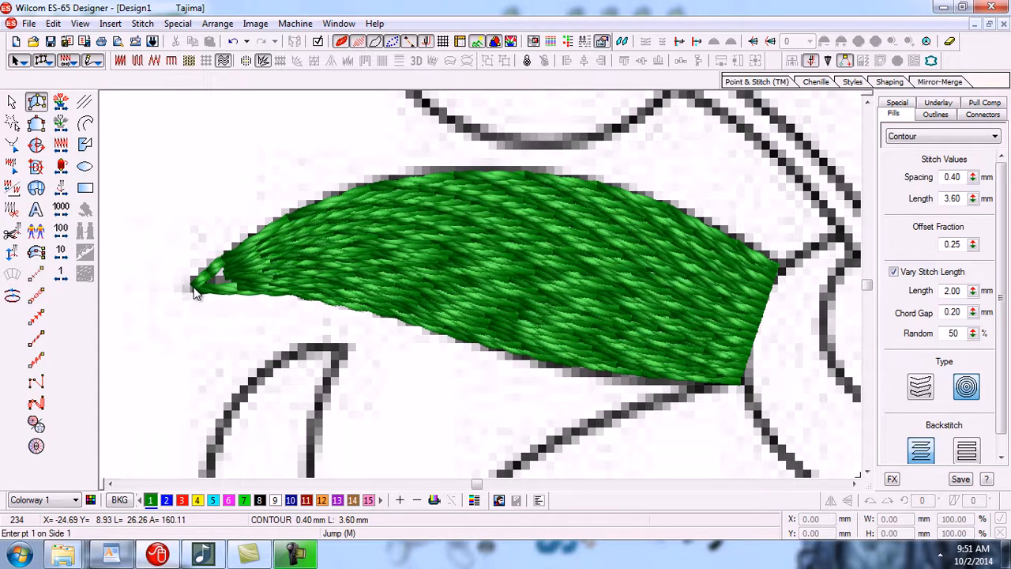
# Step: Try Satin, Tatami, Zigzag, E Stitch and Contour fills on the new petal, finishing with Satin at 0.40 mm spacing
pyautogui.click(11, 103)
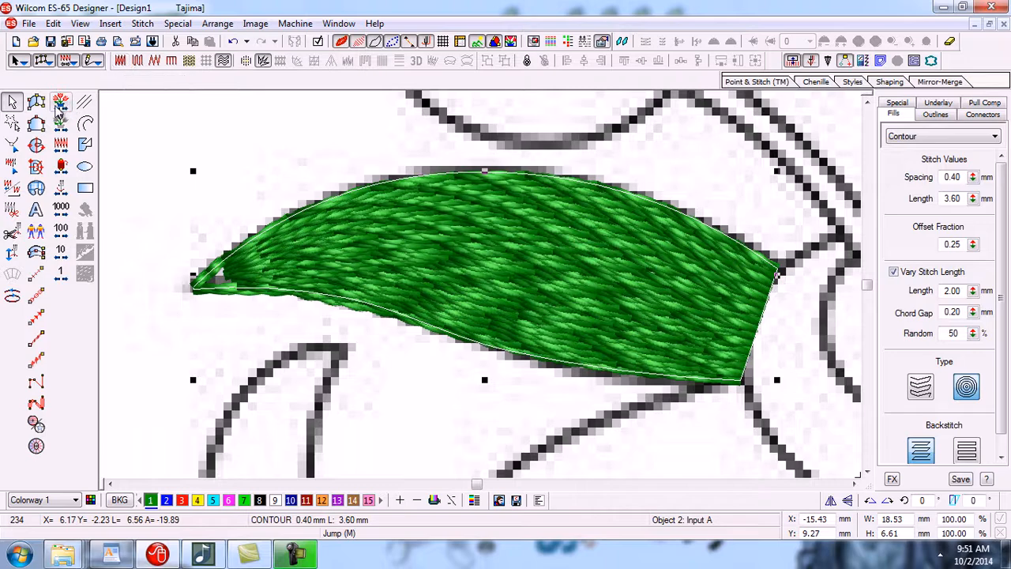
pyautogui.click(120, 62)
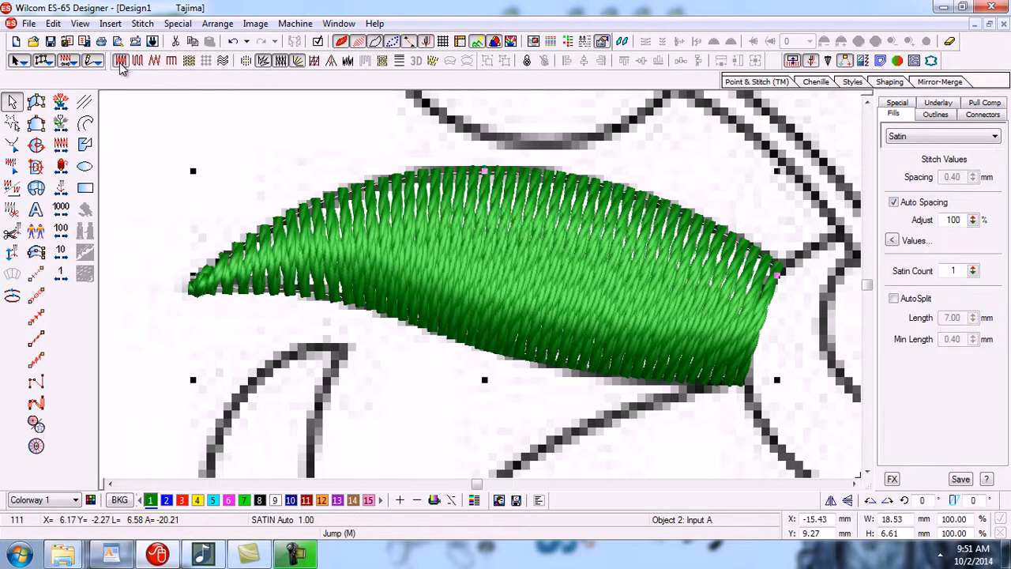
pyautogui.click(141, 63)
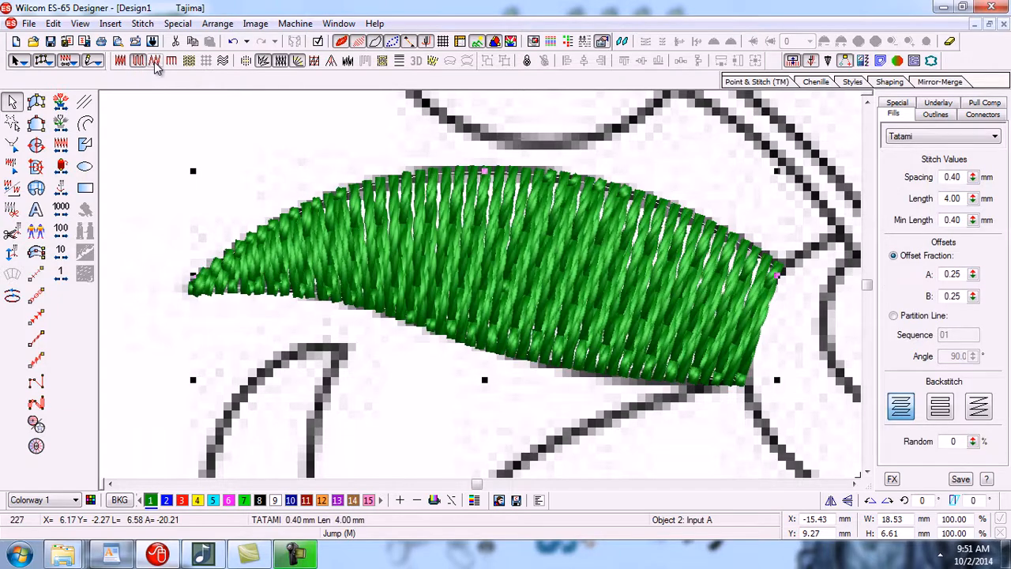
pyautogui.click(154, 61)
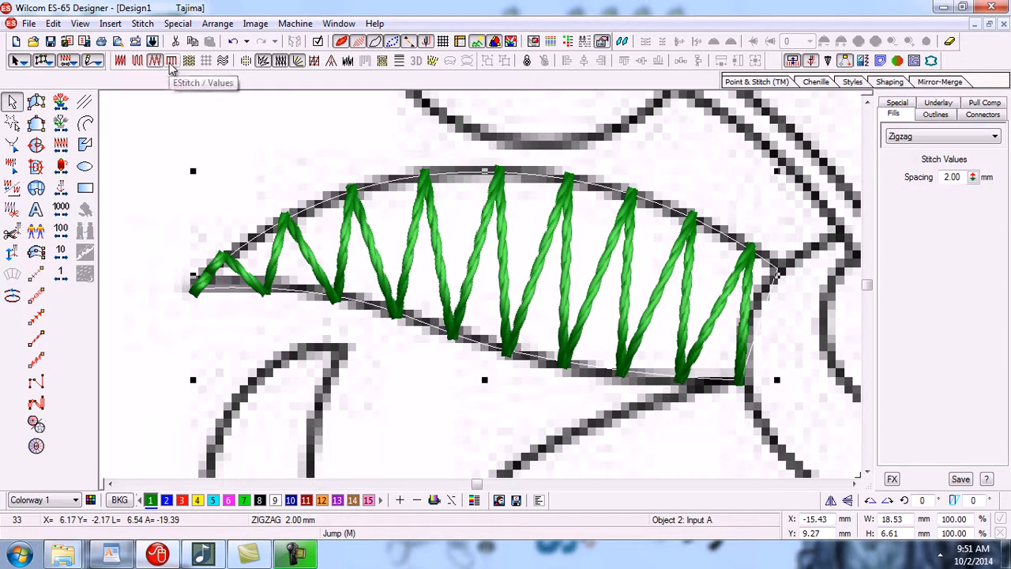
pyautogui.click(170, 62)
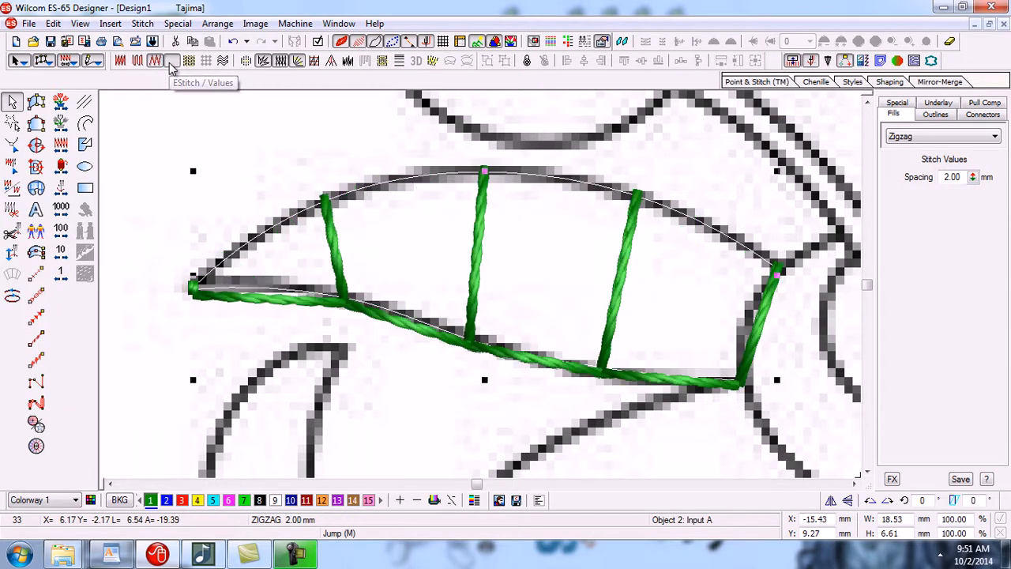
pyautogui.click(222, 62)
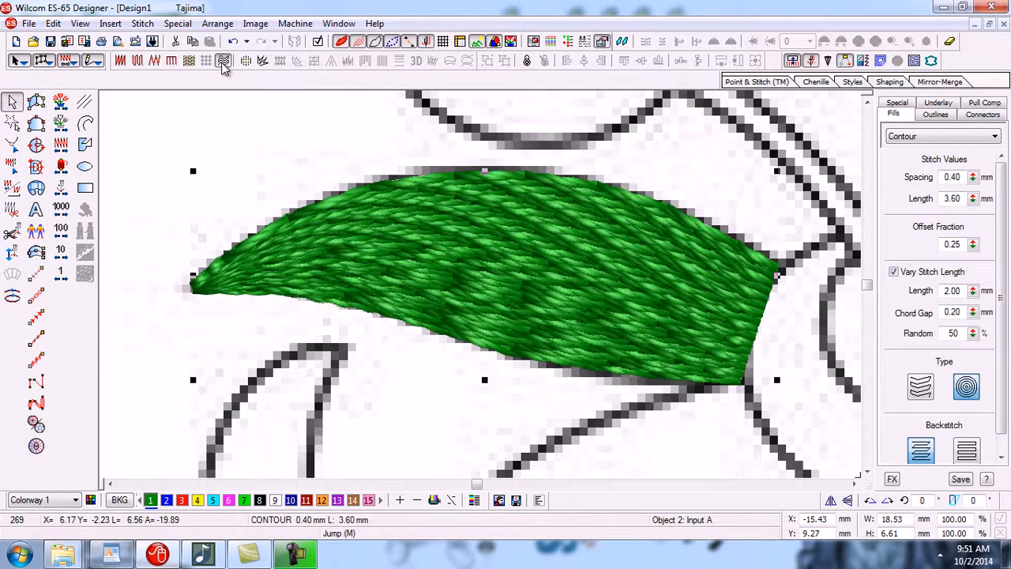
pyautogui.click(120, 62)
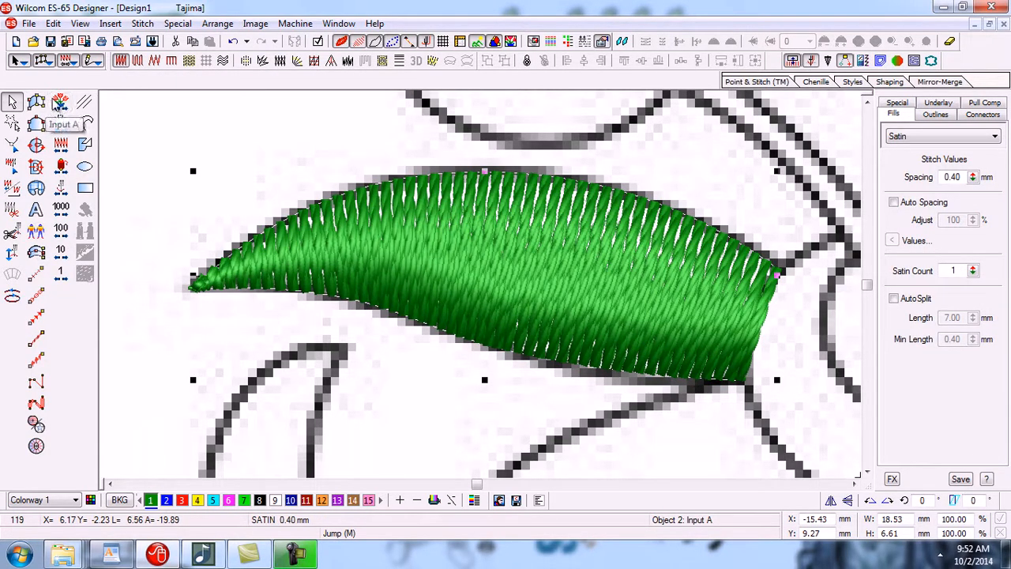
# Step: Try Tatami, Zigzag, E Stitch and Contour fills again on the selected petal, ending on Contour with 0.40 mm spacing
pyautogui.click(136, 68)
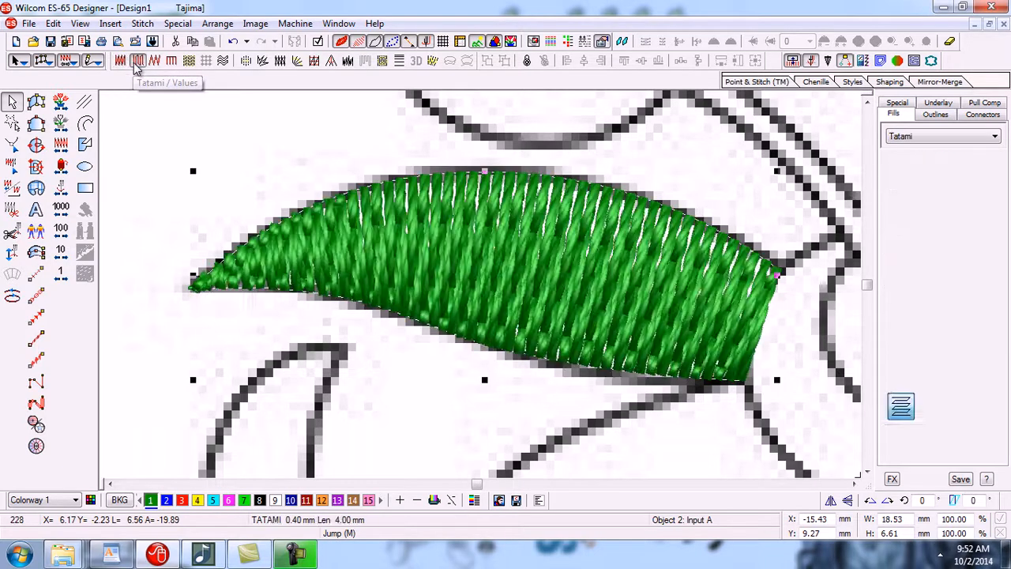
pyautogui.click(158, 65)
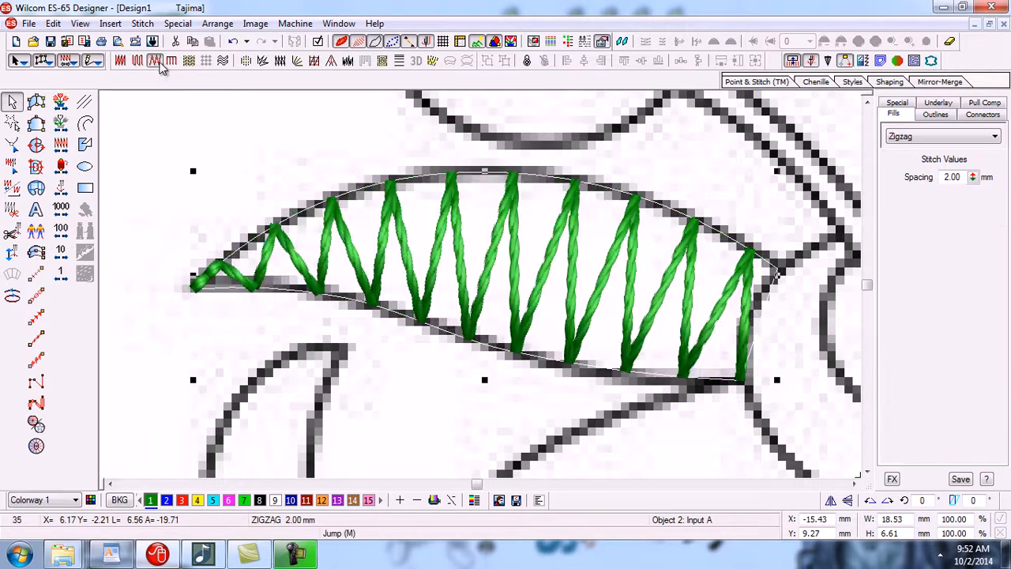
pyautogui.click(171, 64)
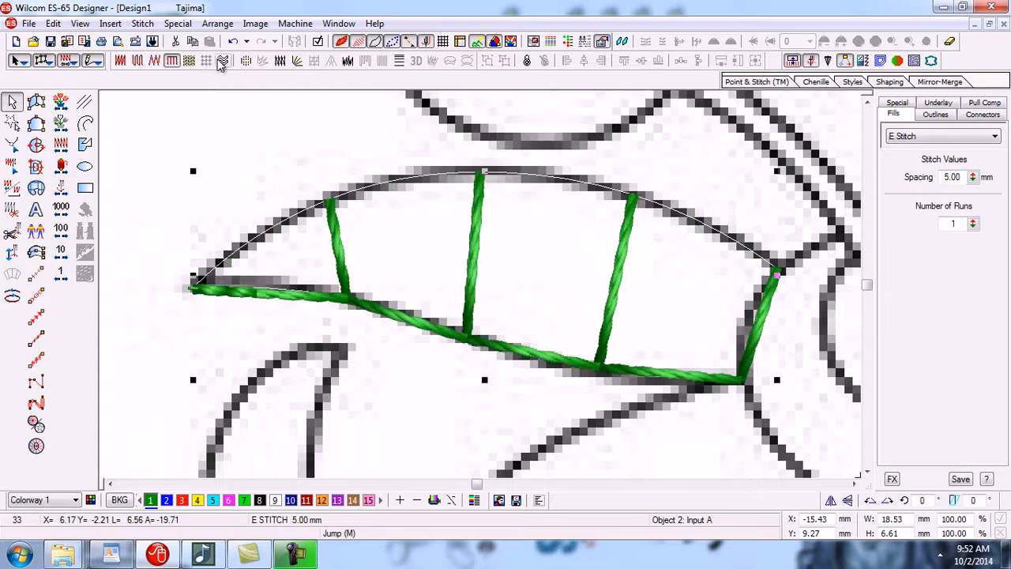
pyautogui.click(223, 63)
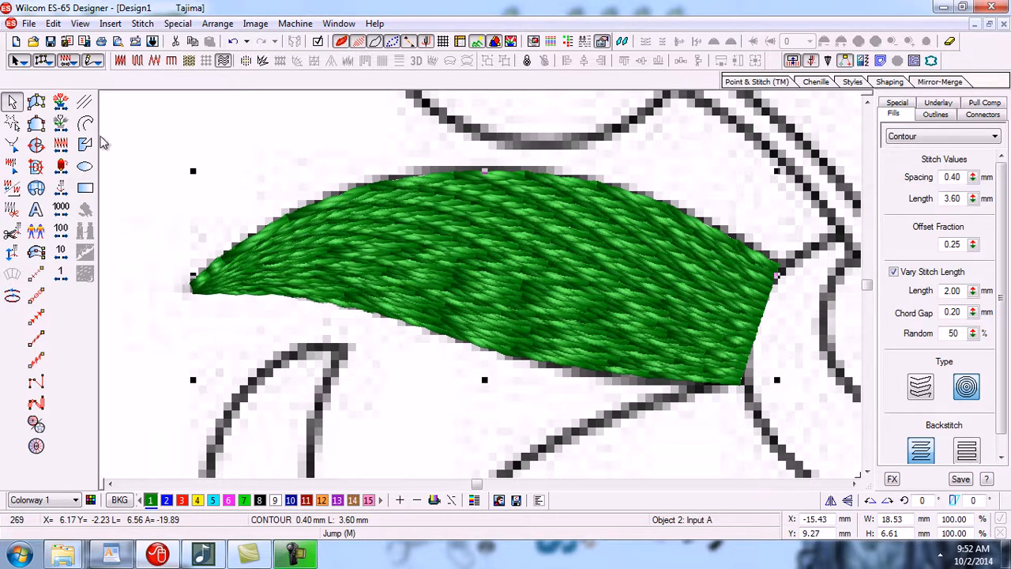
# Step: Look over the whole flower sketch around the filled petal, from its lower stems and leaves back up to the flower tips
pyautogui.hotkey('shift', 'z')
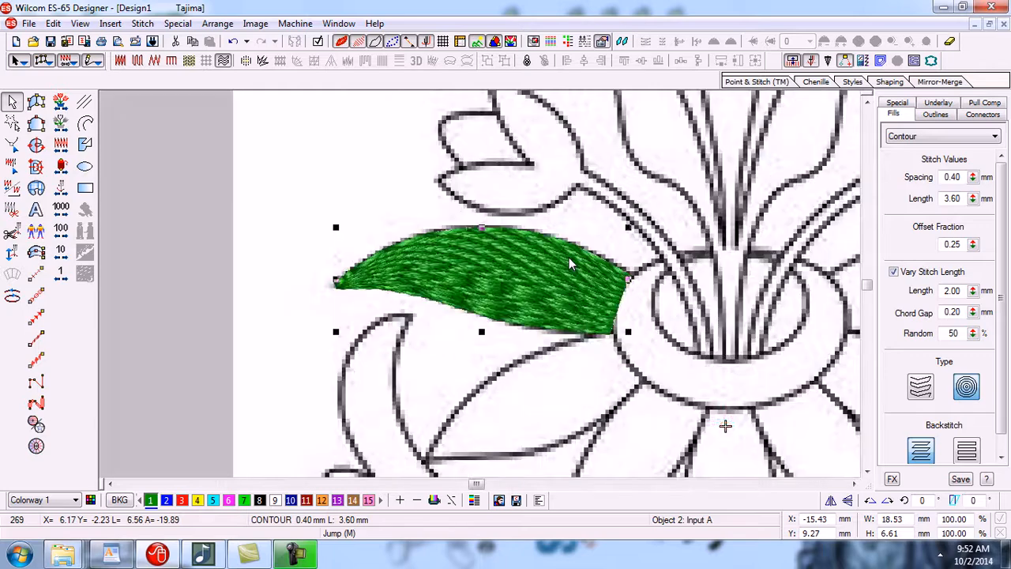
pyautogui.hotkey('shift', 'z')
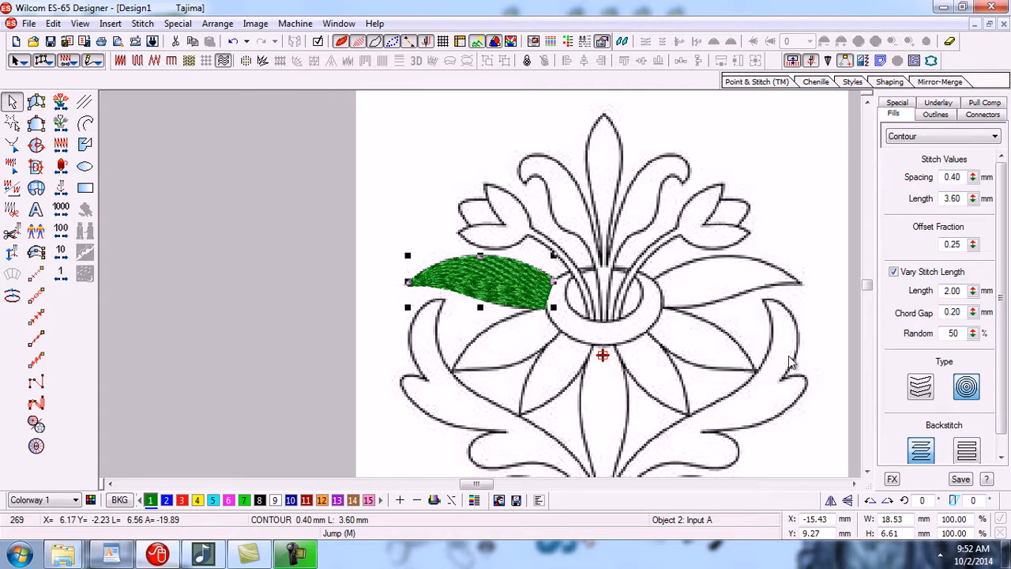
pyautogui.click(868, 472)
pyautogui.click(868, 472)
pyautogui.click(867, 472)
pyautogui.click(868, 472)
pyautogui.click(867, 472)
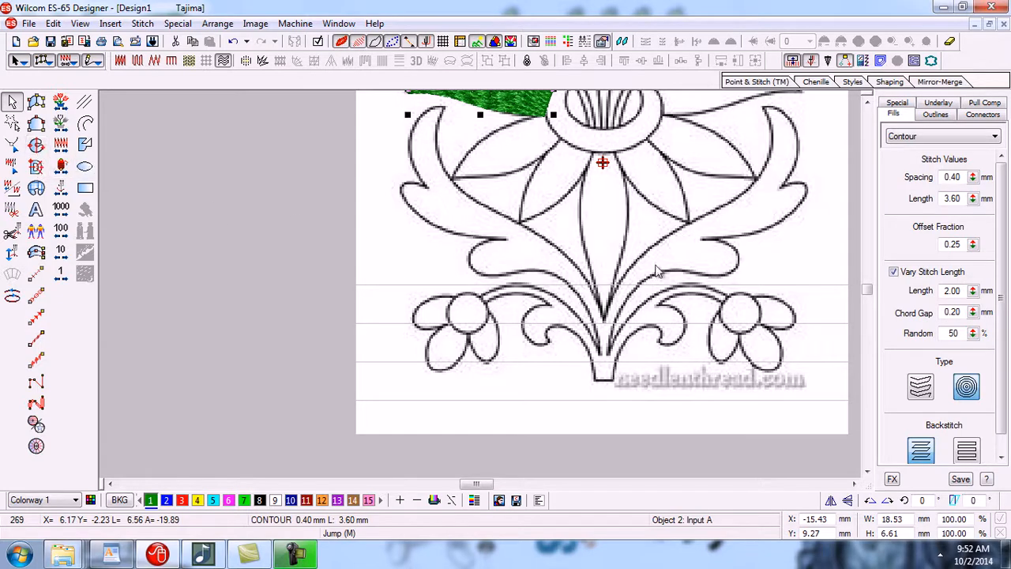
pyautogui.click(867, 104)
pyautogui.click(867, 104)
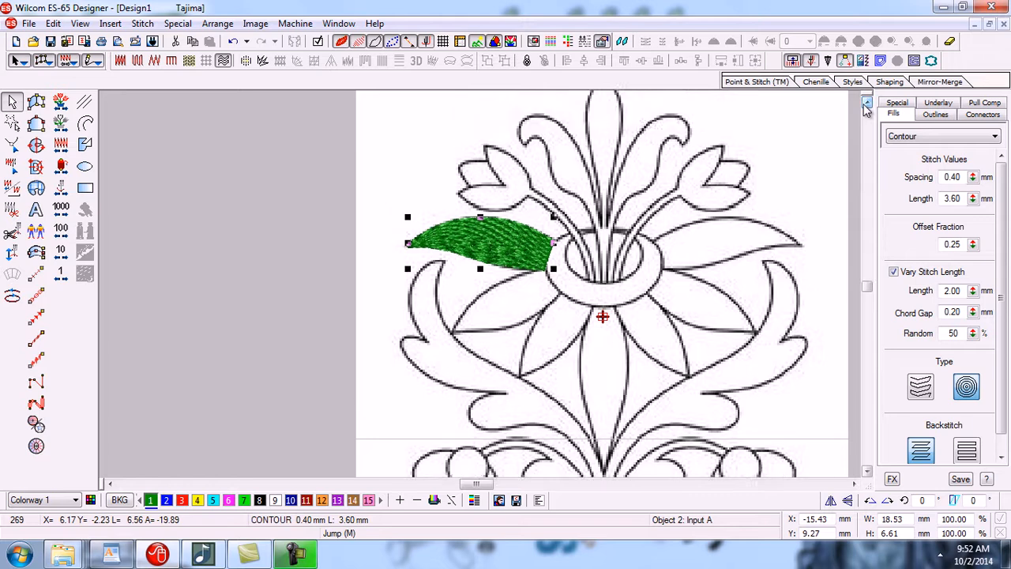
pyautogui.click(867, 104)
# Step: Isolate the petal by hiding the background sketch, and display its reshape control points over plain stitch lines instead of TrueView
pyautogui.press('b')
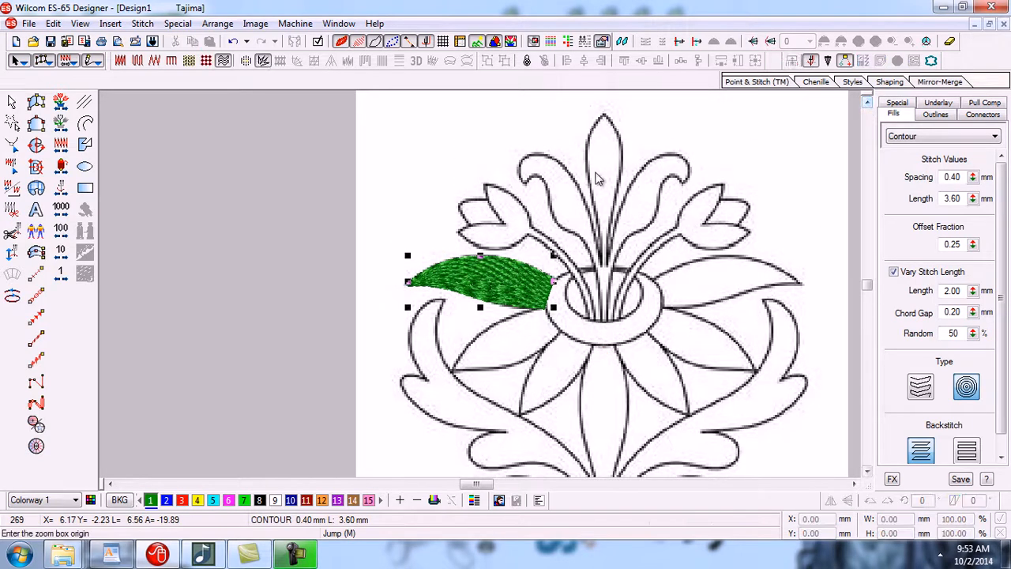
pyautogui.moveTo(383, 229); pyautogui.dragTo(569, 308)
pyautogui.click(582, 334)
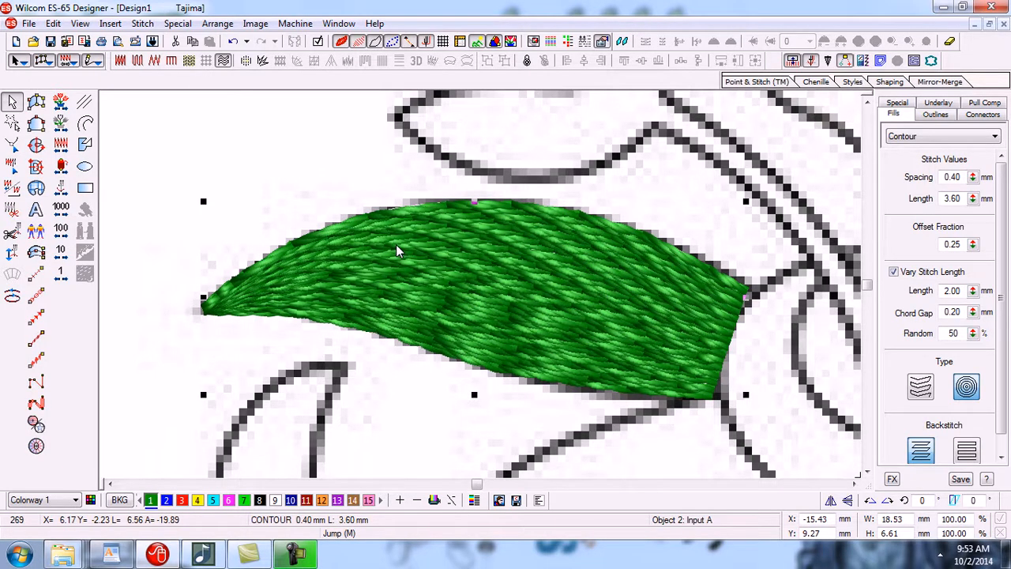
pyautogui.press('d')
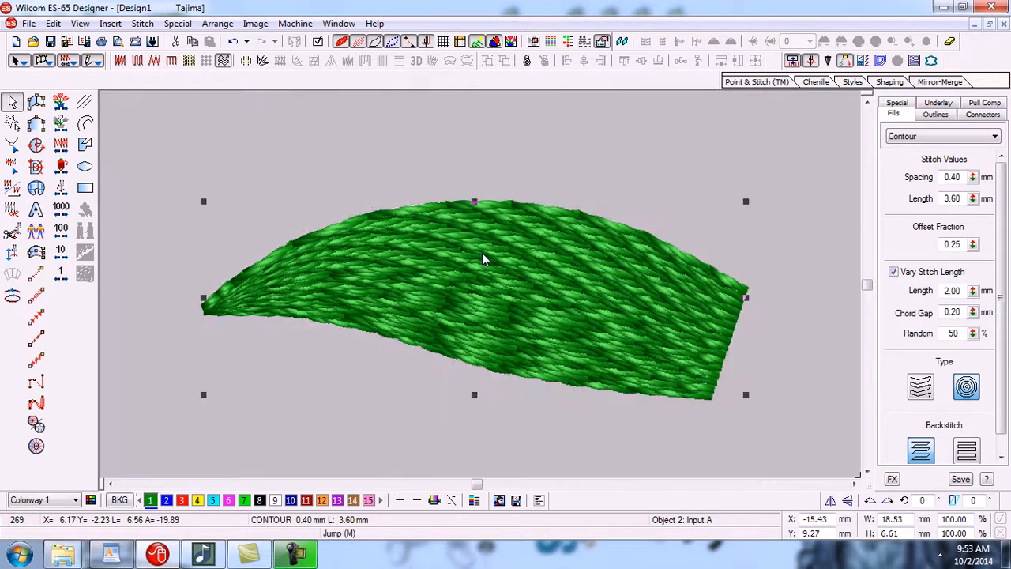
pyautogui.press('h')
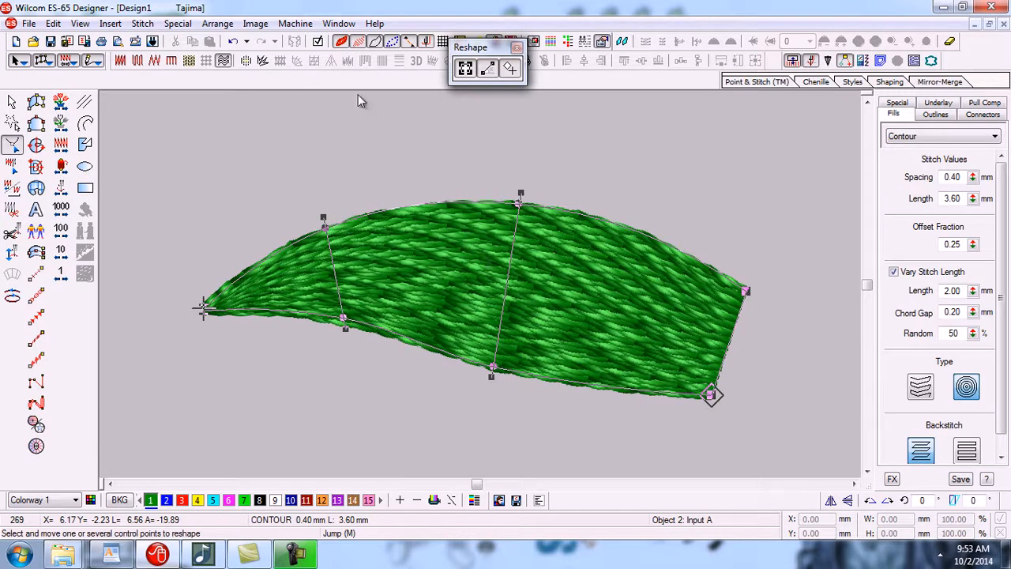
pyautogui.press('t')
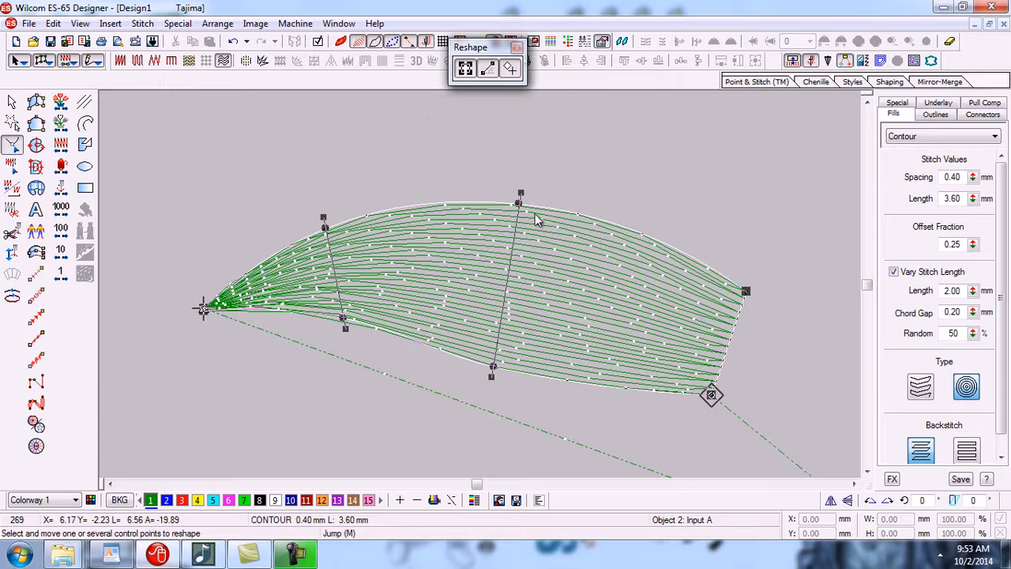
# Step: Nudge the petal's upper middle edge point and the lower edge point near its tip
pyautogui.click(519, 203)
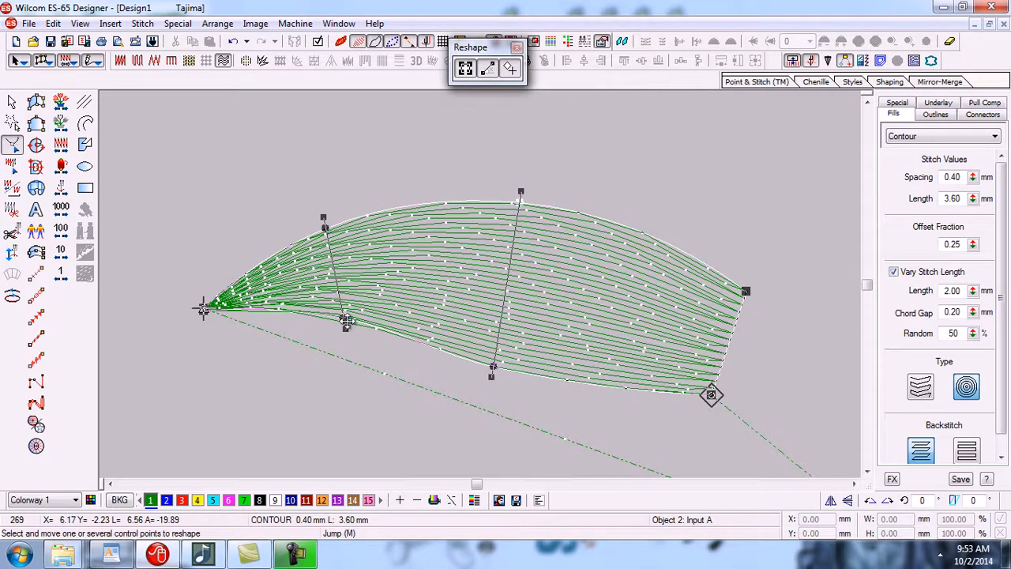
pyautogui.moveTo(346, 320); pyautogui.dragTo(347, 323)
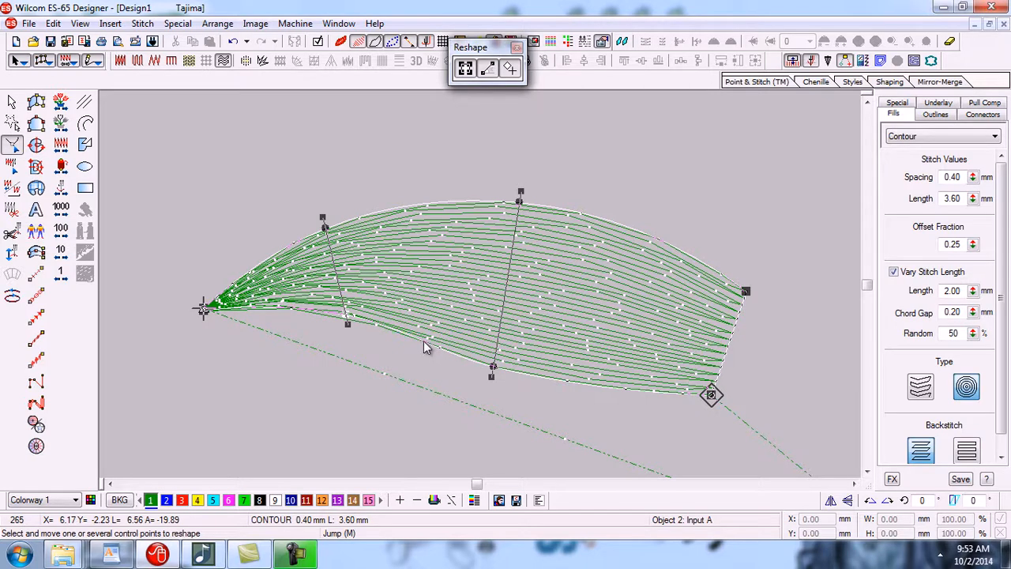
# Step: Try pinching the petal near its base by adding a pair of opposite edge points and moving both inward, and revert it
pyautogui.click(599, 393)
pyautogui.click(636, 225)
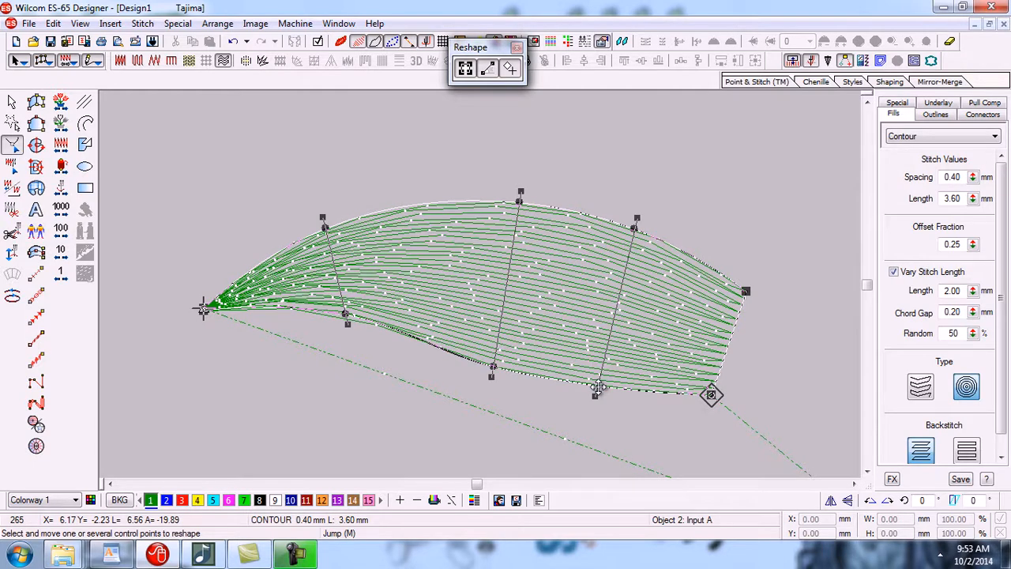
pyautogui.moveTo(598, 387); pyautogui.dragTo(601, 365)
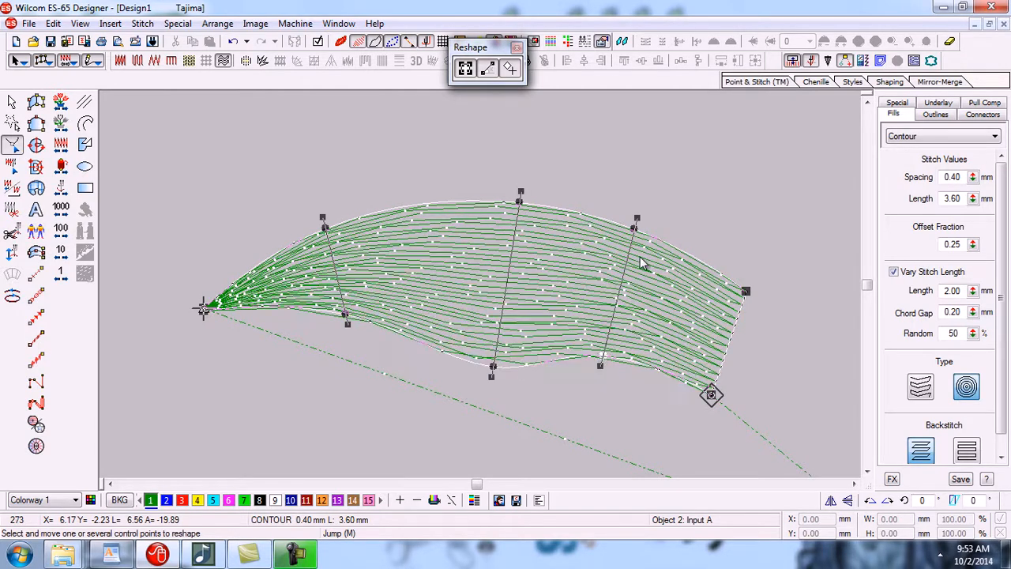
pyautogui.moveTo(637, 227); pyautogui.dragTo(628, 259)
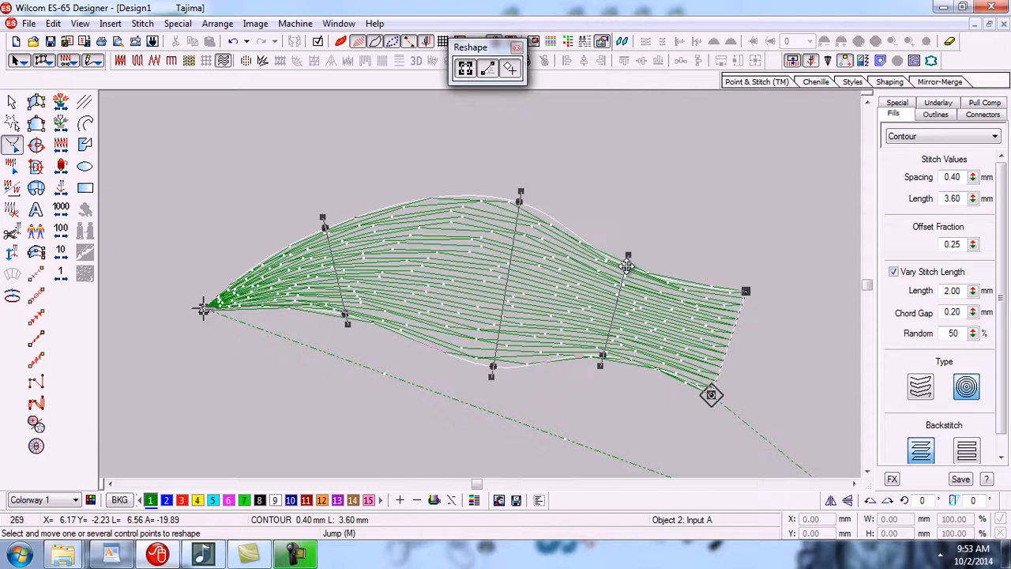
pyautogui.press('Delete')
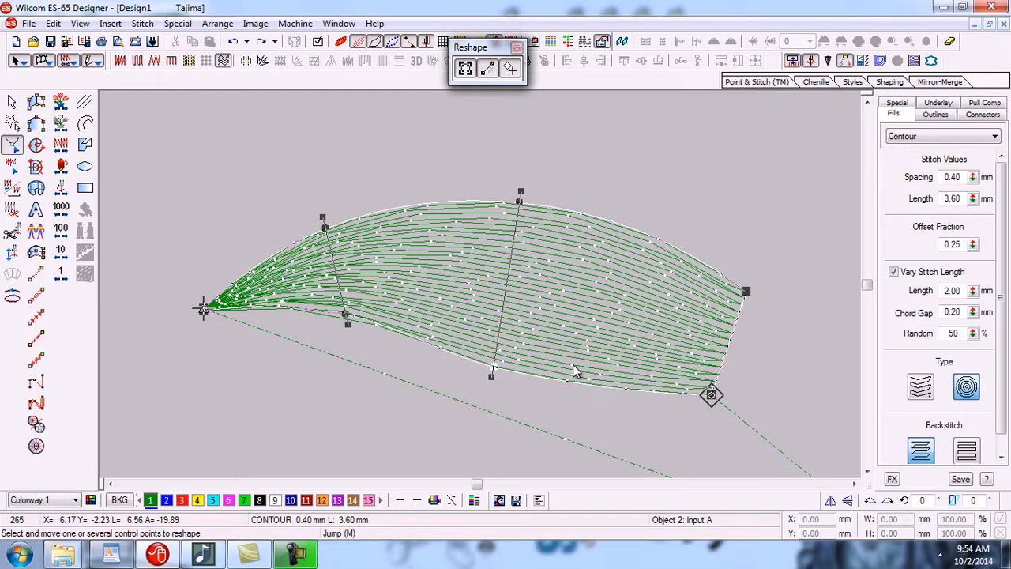
# Step: Try moving the petal's middle edge points, the lower one inward and the upper one slightly outward, and undo both moves
pyautogui.press('Delete')
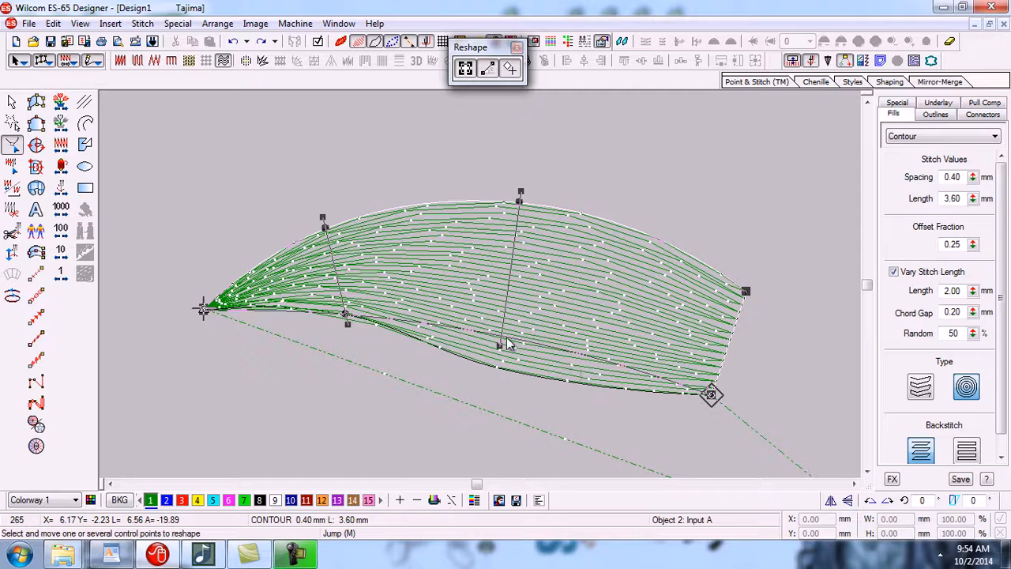
pyautogui.press('Return')
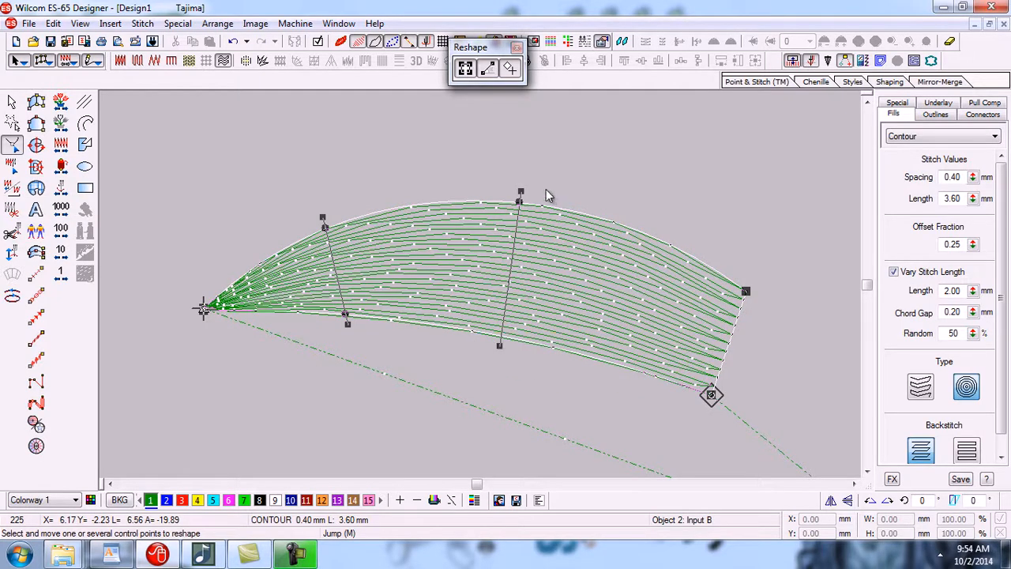
pyautogui.moveTo(515, 203); pyautogui.dragTo(516, 197)
pyautogui.press('Return')
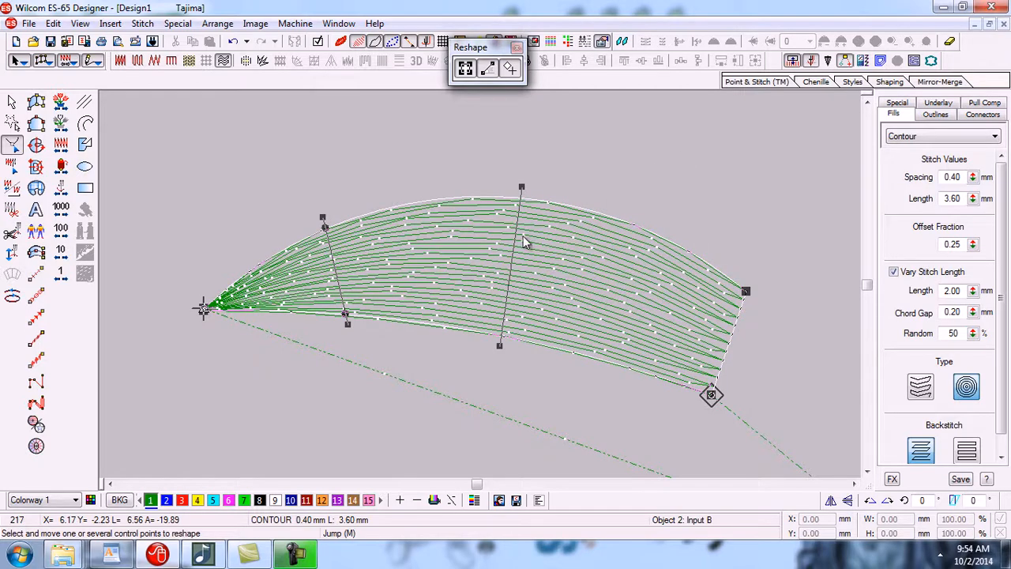
pyautogui.hotkey('ctrl', 'z')
pyautogui.hotkey('ctrl', 'z')
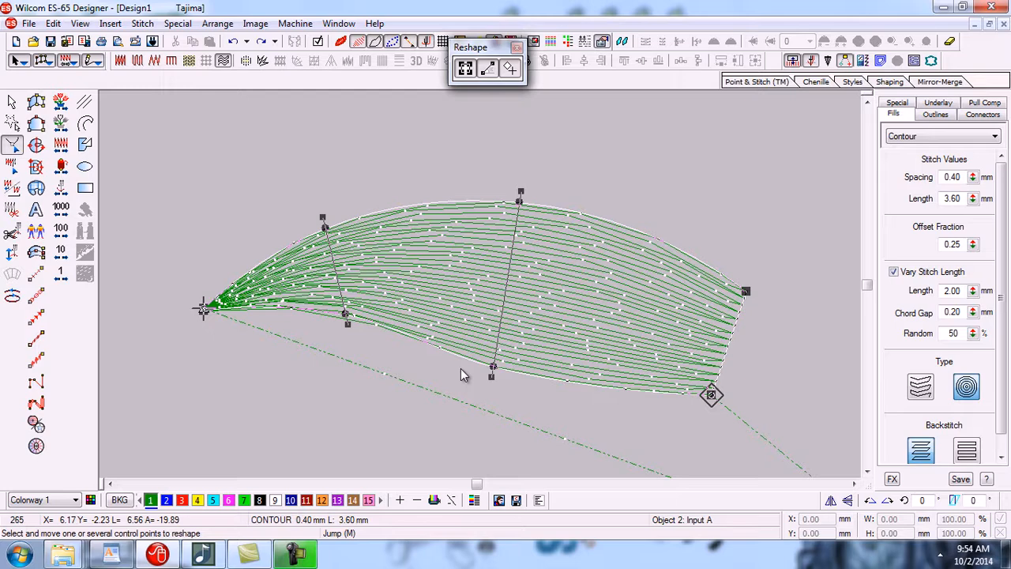
# Step: Try adding an edge point pair between the two existing stitch angle lines, pulling the lower point deep inward, and undo it
pyautogui.click(424, 345)
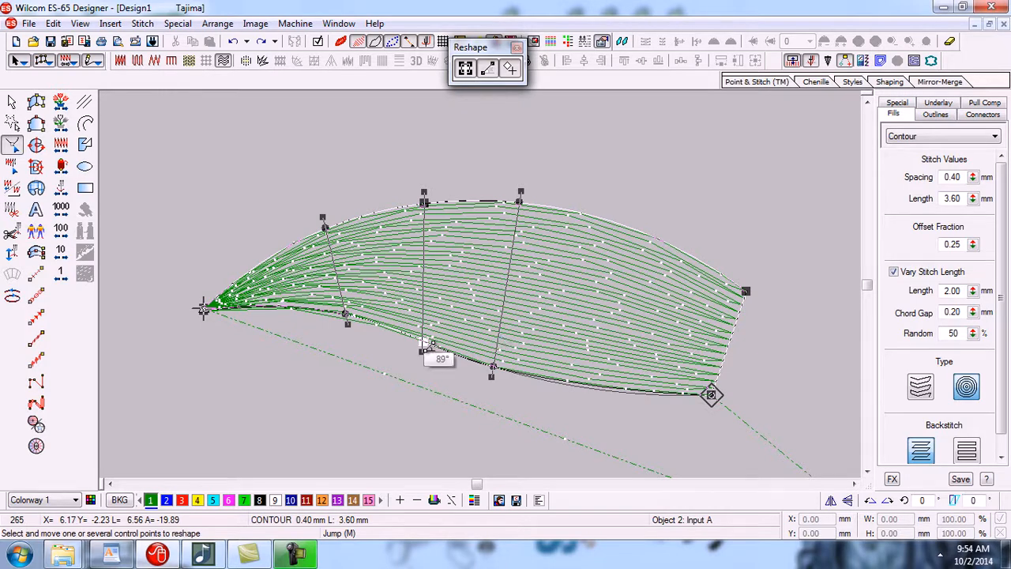
pyautogui.moveTo(422, 341); pyautogui.dragTo(426, 294)
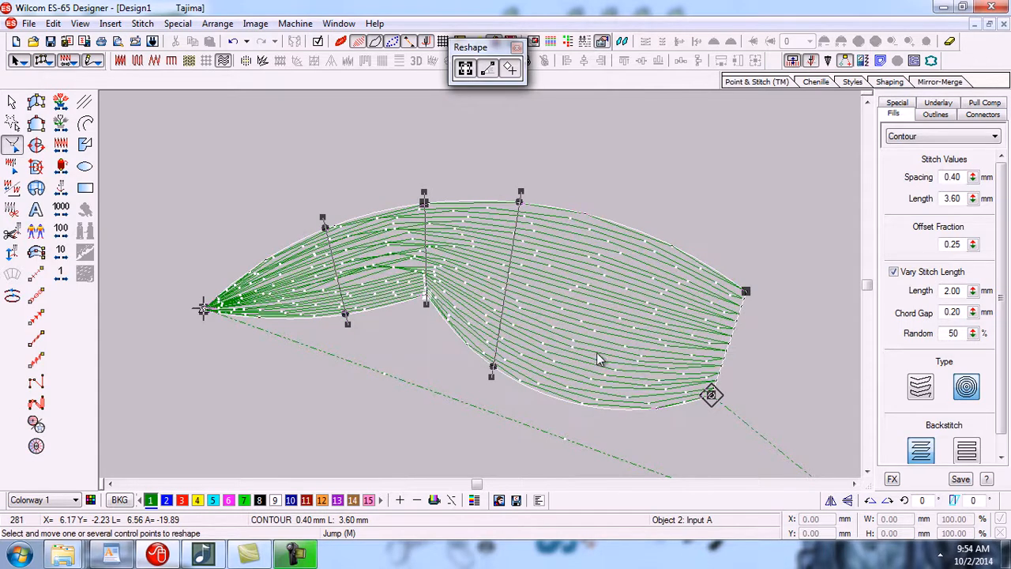
pyautogui.hotkey('ctrl', 'z')
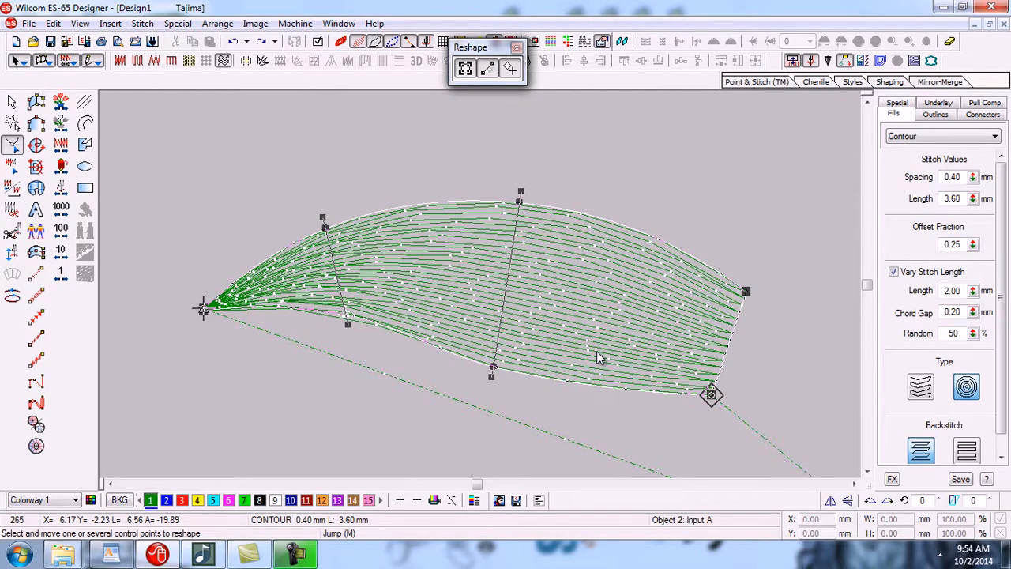
# Step: Restore the TrueView stitch display and apply a Satin fill with 0.40 mm spacing to the petal
pyautogui.moveTo(322, 218); pyautogui.dragTo(330, 211)
pyautogui.moveTo(521, 194); pyautogui.dragTo(530, 185)
pyautogui.click(344, 45)
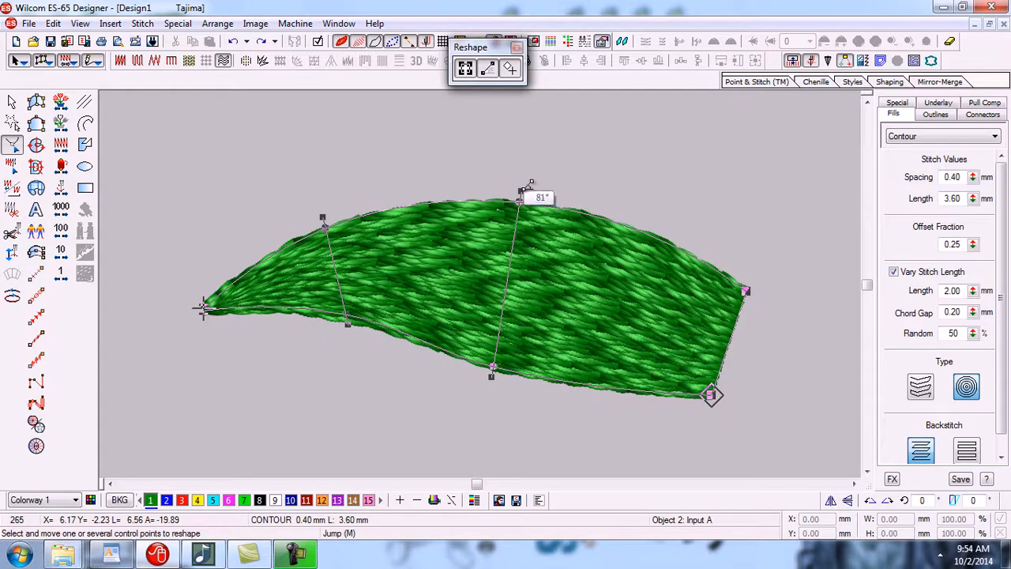
pyautogui.click(120, 62)
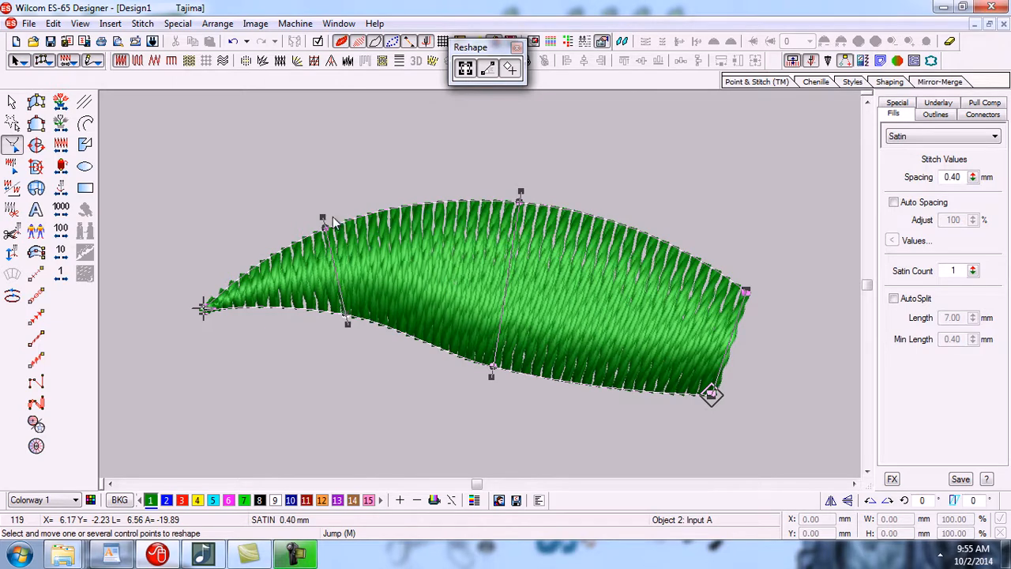
# Step: Swing the stitch angle line near the petal's tip strongly toward the base and back to nearly vertical, twice
pyautogui.moveTo(323, 217); pyautogui.dragTo(360, 193)
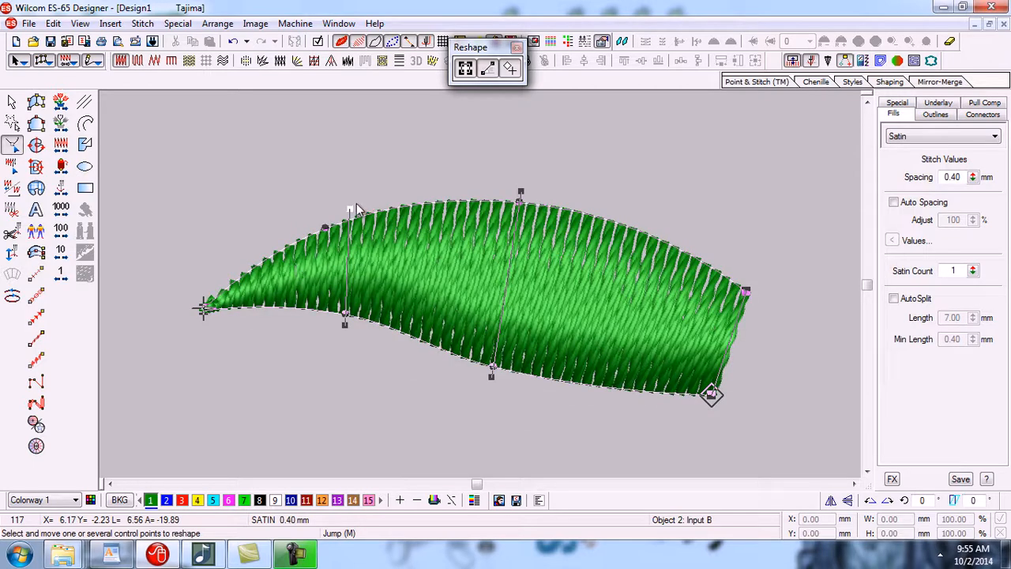
pyautogui.moveTo(349, 210); pyautogui.dragTo(459, 182)
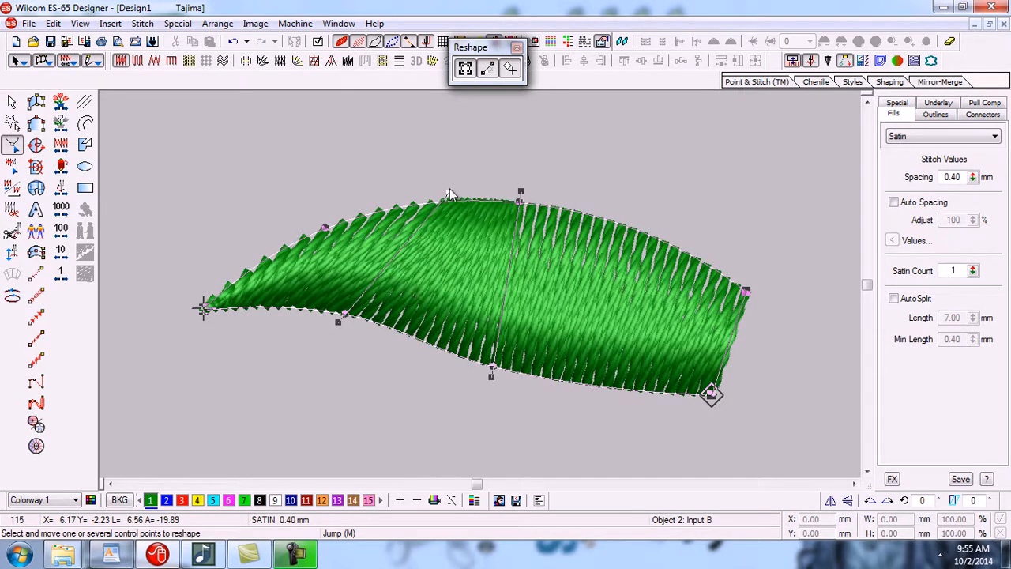
pyautogui.moveTo(449, 195); pyautogui.dragTo(351, 193)
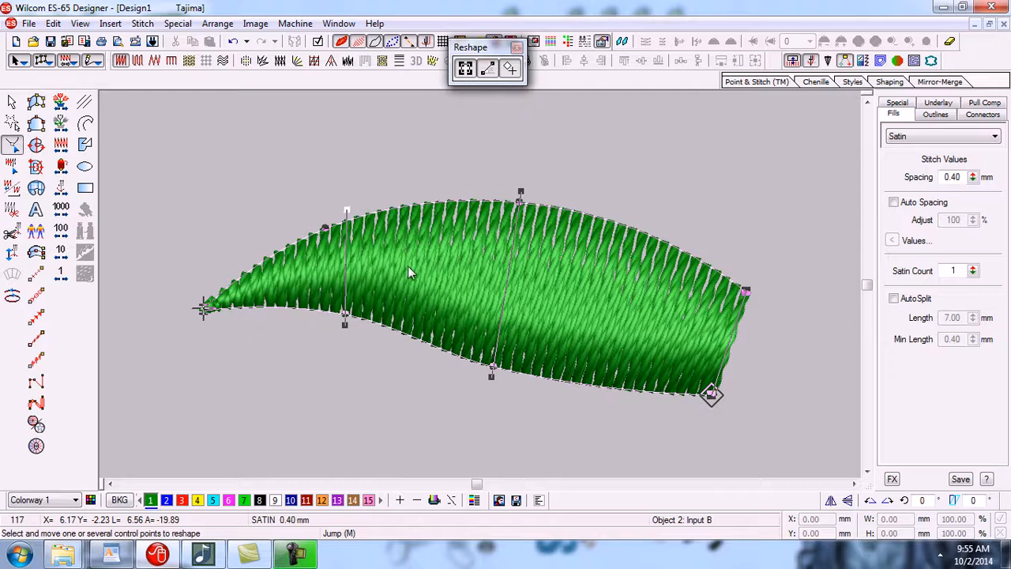
pyautogui.moveTo(346, 212); pyautogui.dragTo(495, 179)
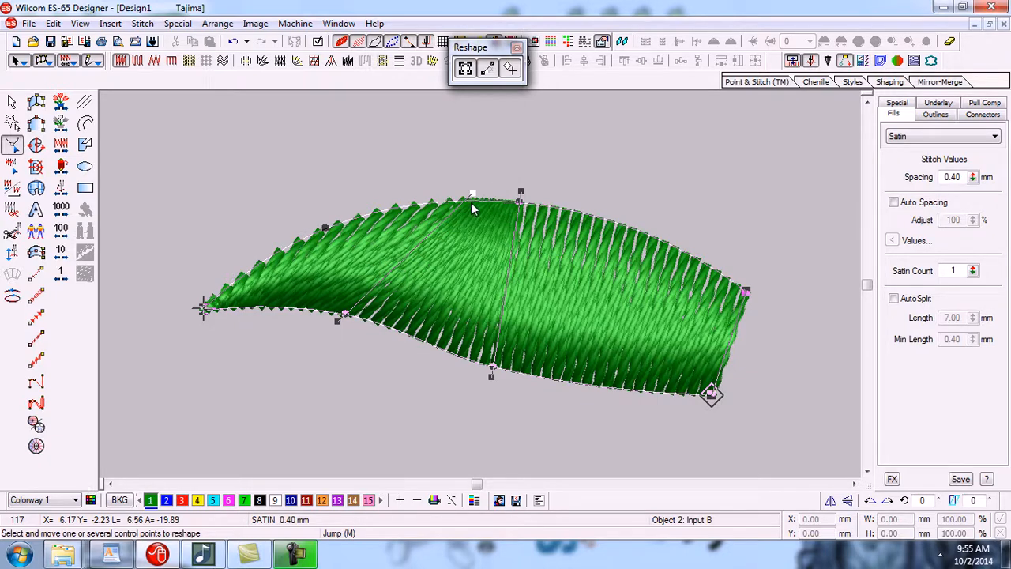
pyautogui.moveTo(471, 193); pyautogui.dragTo(354, 192)
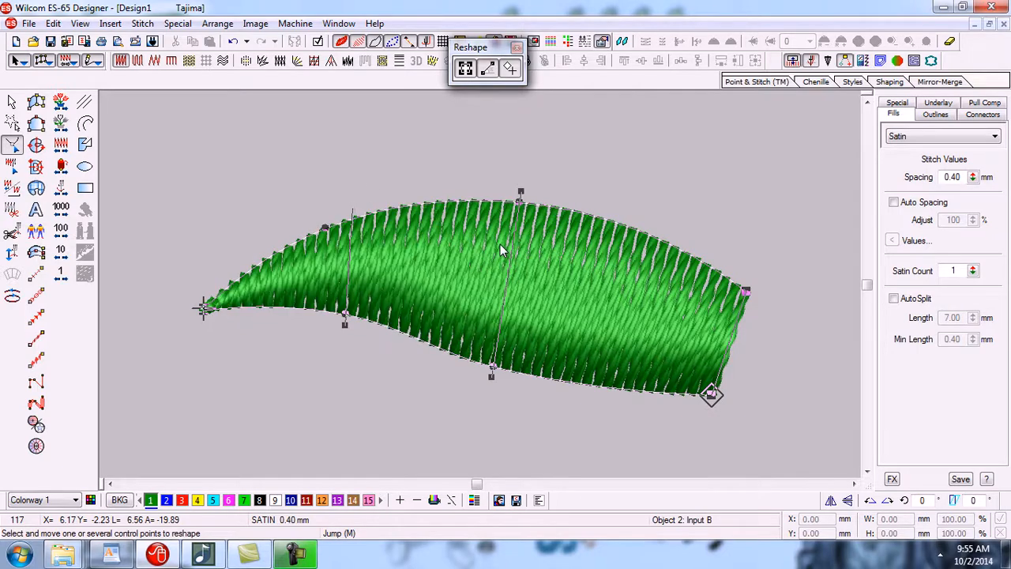
# Step: Tilt the petal's middle stitch angle line slightly toward the tip and finish reshaping
pyautogui.moveTo(352, 210); pyautogui.dragTo(360, 203)
pyautogui.moveTo(521, 192)
pyautogui.mouseDown()
pyautogui.moveTo(525, 183)
pyautogui.moveTo(516, 193)
pyautogui.mouseUp()
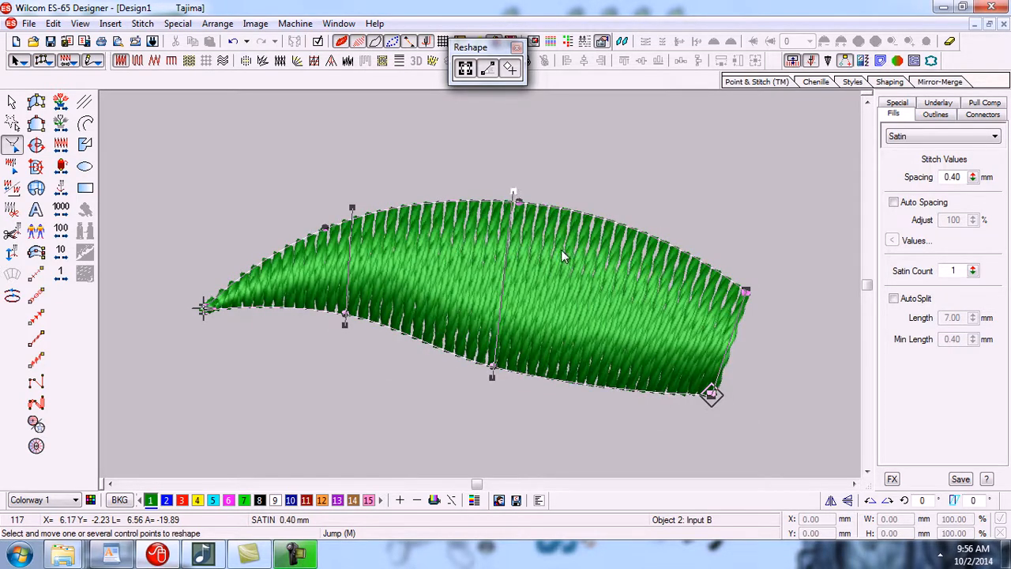
pyautogui.press('Escape')
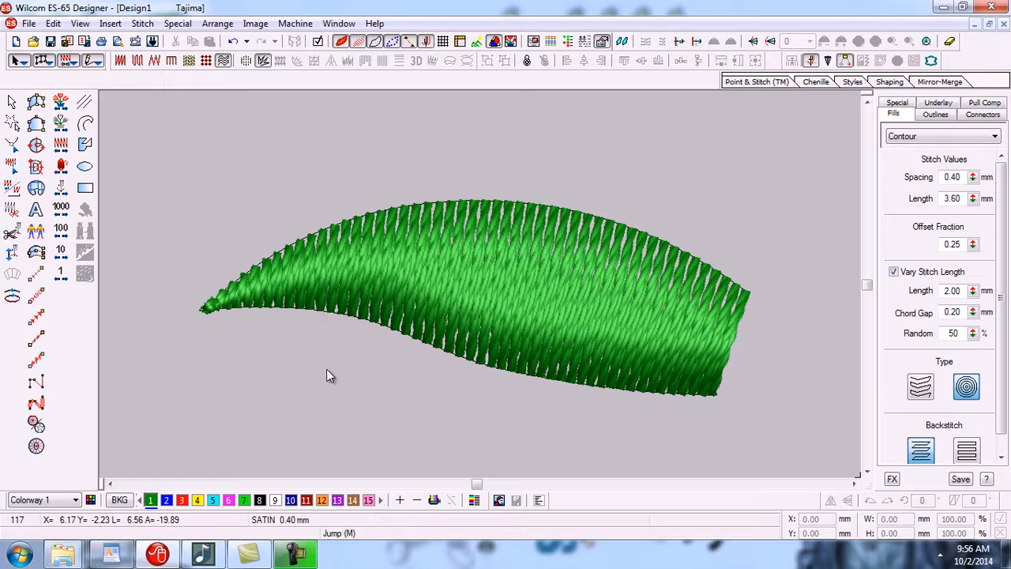
# Step: Hide the background sketch and enlarge the petal proportionally in stages to about 103 mm wide and 37 mm high
pyautogui.hotkey('shift', 'z')
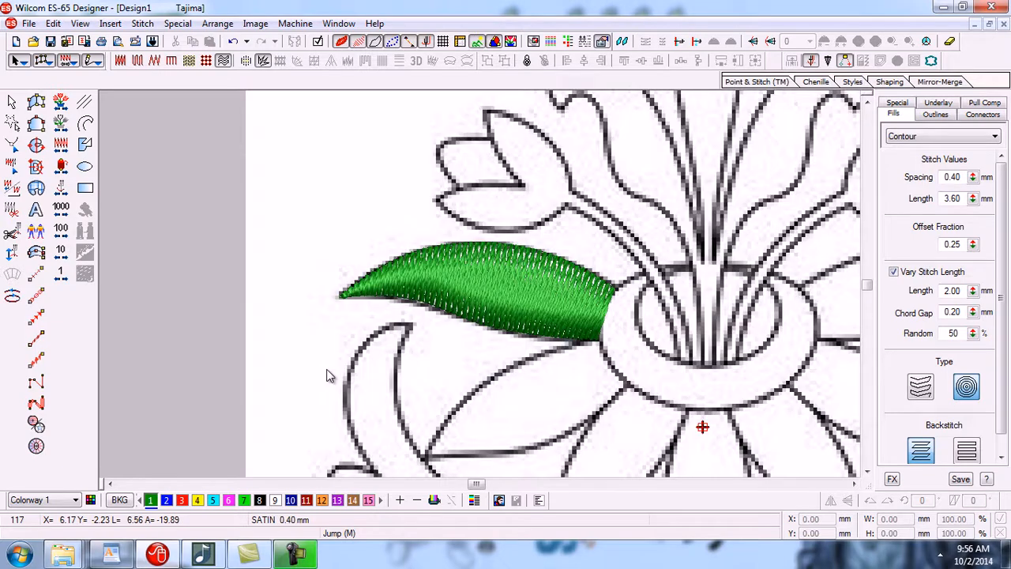
pyautogui.press('b')
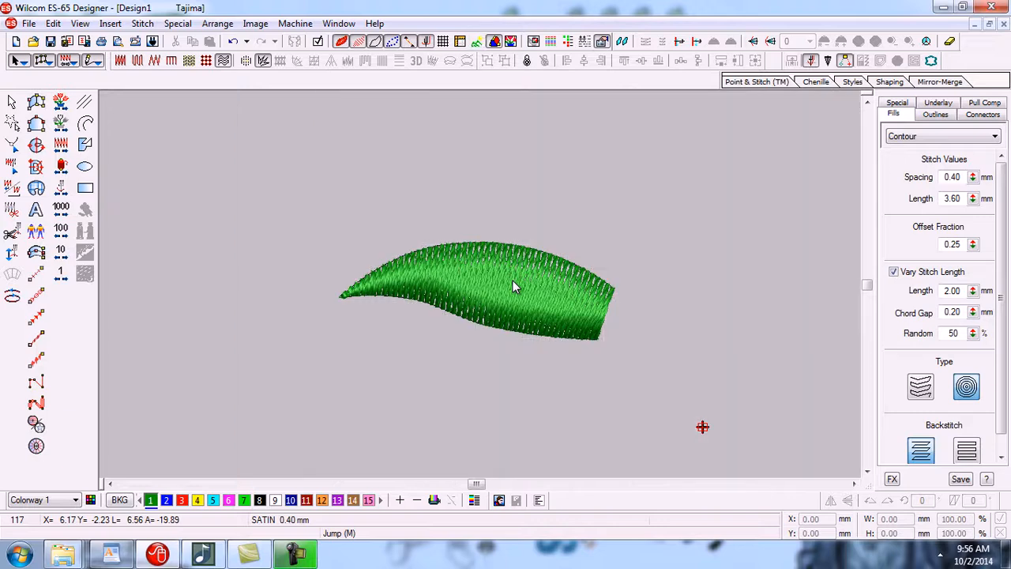
pyautogui.click(512, 286)
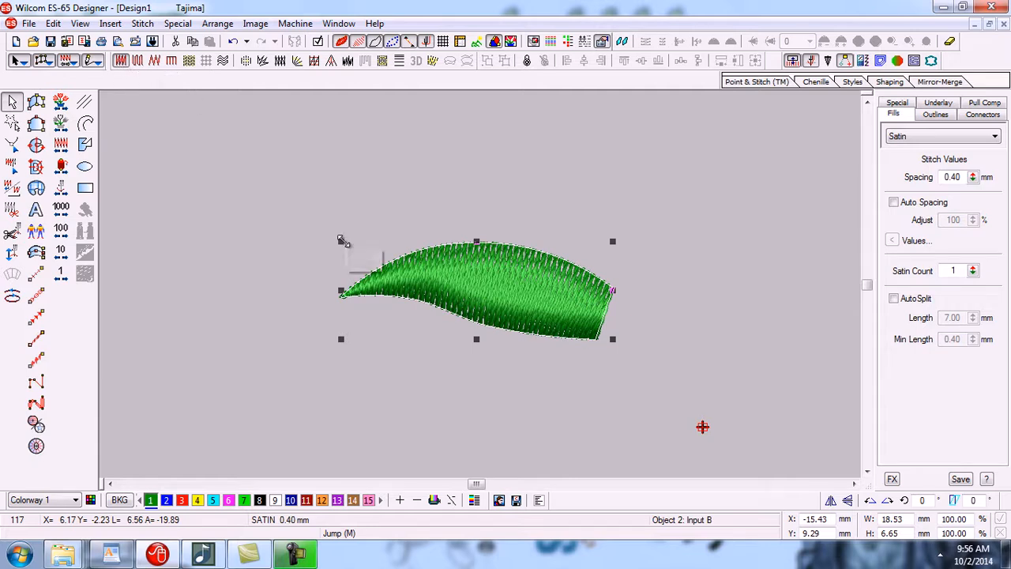
pyautogui.moveTo(342, 241); pyautogui.dragTo(243, 179)
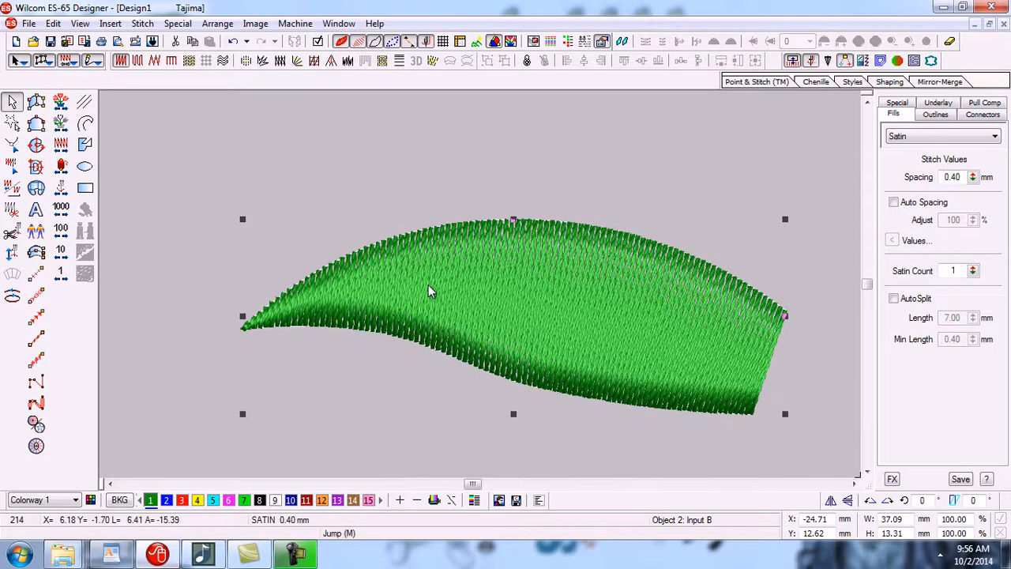
pyautogui.hotkey('shift', 'z')
pyautogui.moveTo(362, 261); pyautogui.dragTo(297, 204)
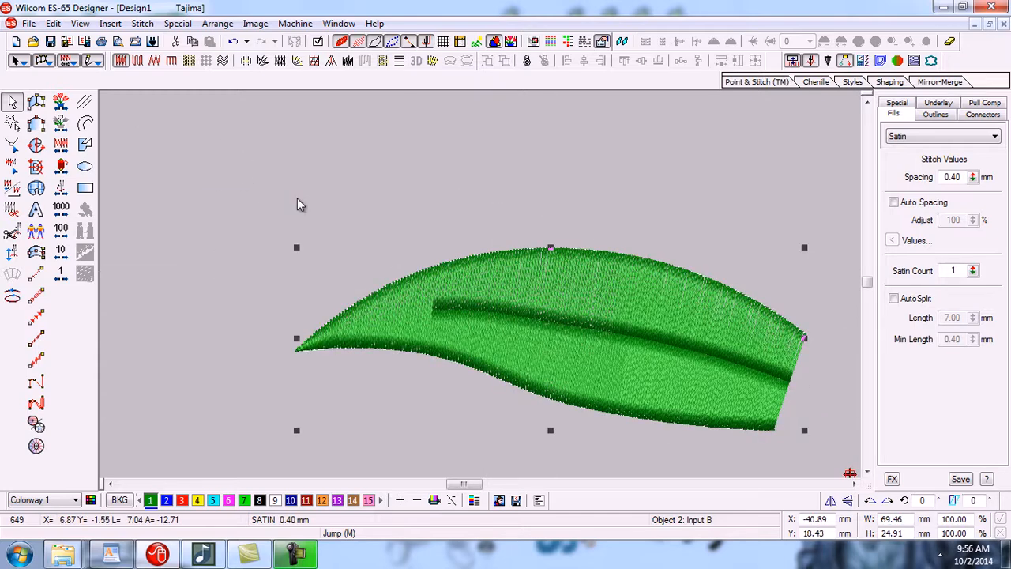
pyautogui.moveTo(298, 249); pyautogui.dragTo(227, 173)
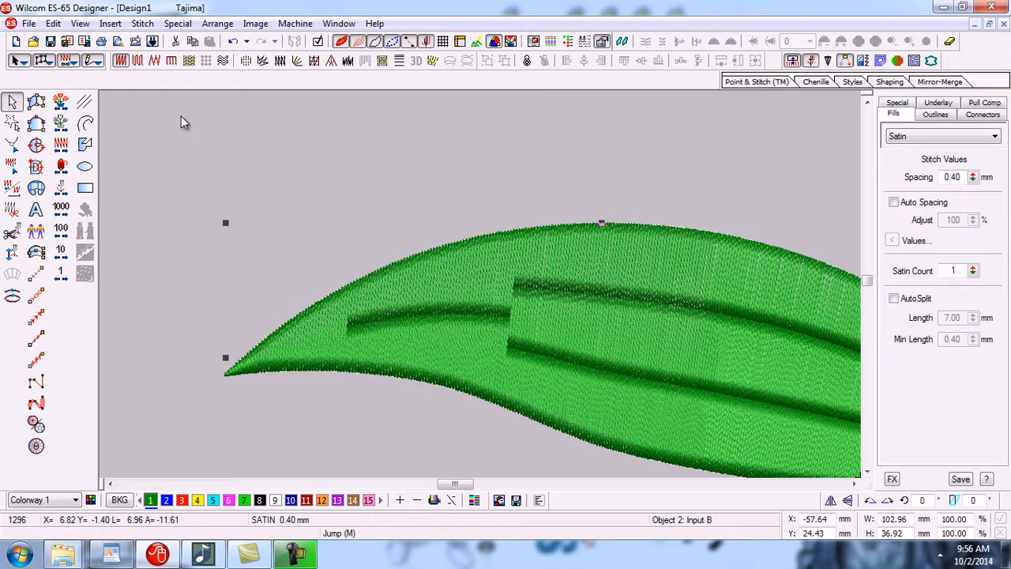
# Step: Try the Zigzag fill with 2.00 mm spacing and the E Stitch fill on the enlarged petal, and return it to Satin
pyautogui.click(155, 64)
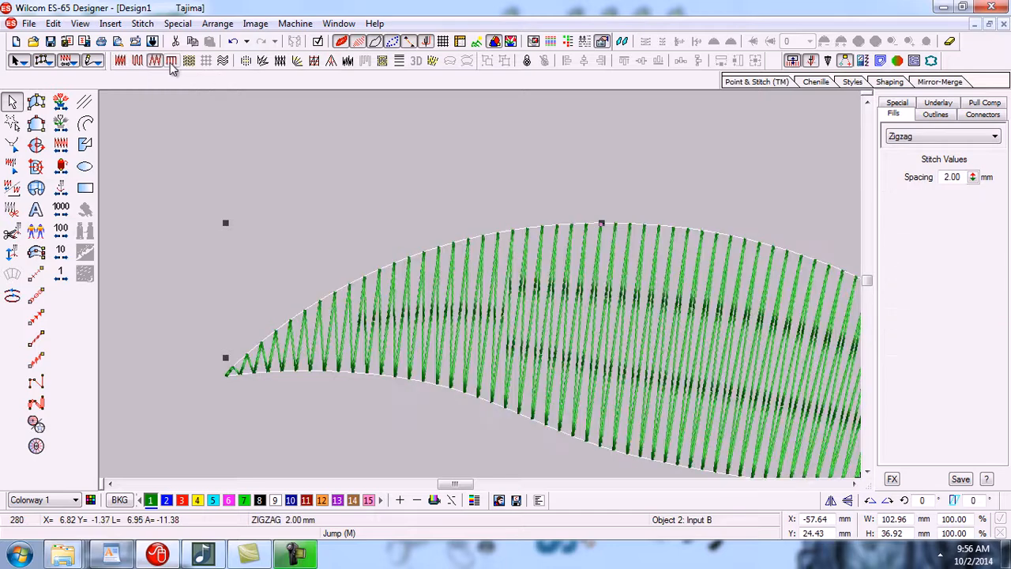
pyautogui.click(170, 62)
pyautogui.click(120, 61)
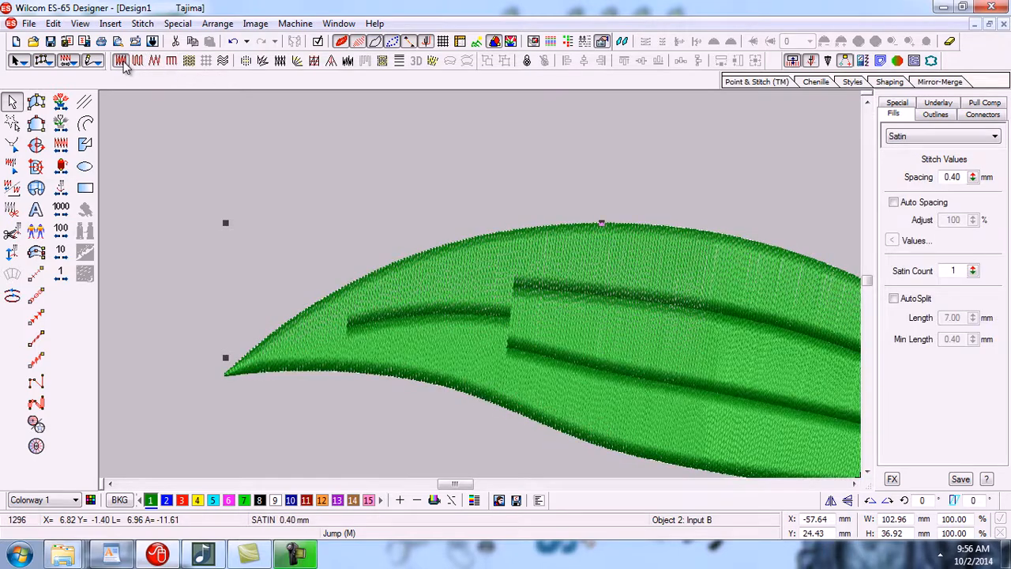
# Step: Turn on the Auto Jump effect for the petal's overlong satin stitches and inspect the whole petal
pyautogui.click(248, 63)
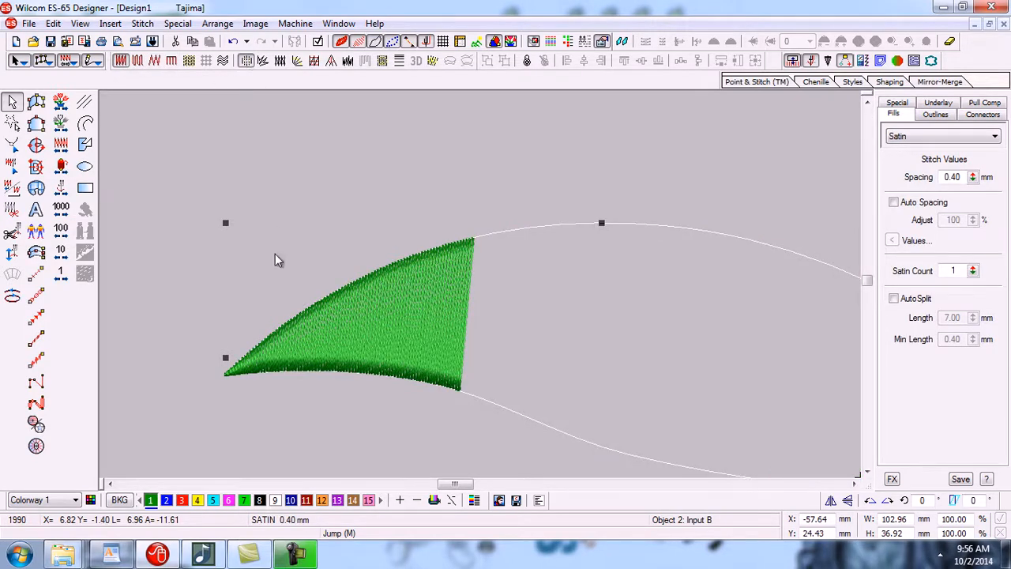
pyautogui.hotkey('shift', 'z')
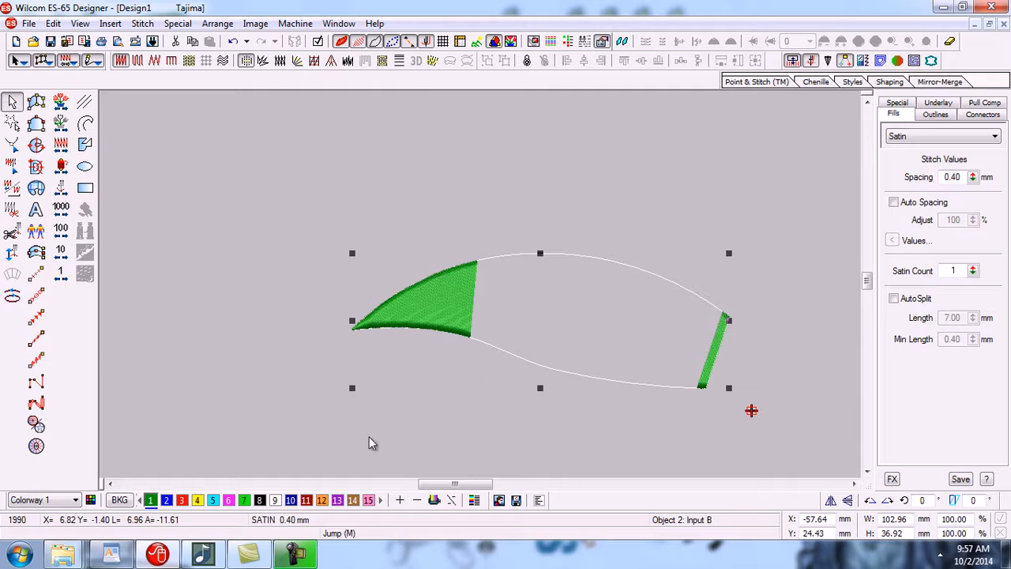
pyautogui.click(257, 380)
pyautogui.click(470, 306)
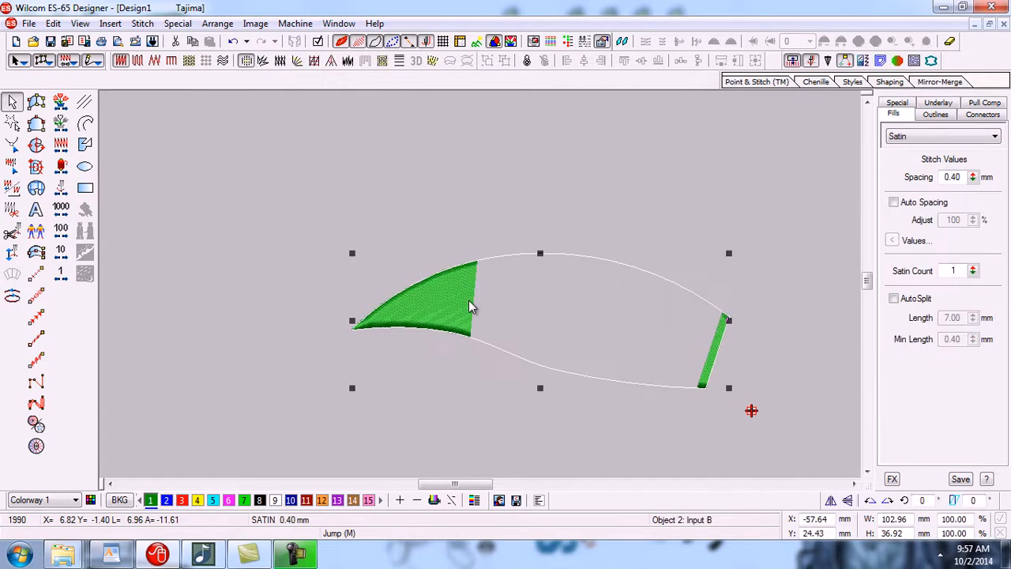
# Step: Try a Tatami fill with 0.40 mm spacing and 4.00 mm stitch length on the petal, and switch back to Satin
pyautogui.click(139, 63)
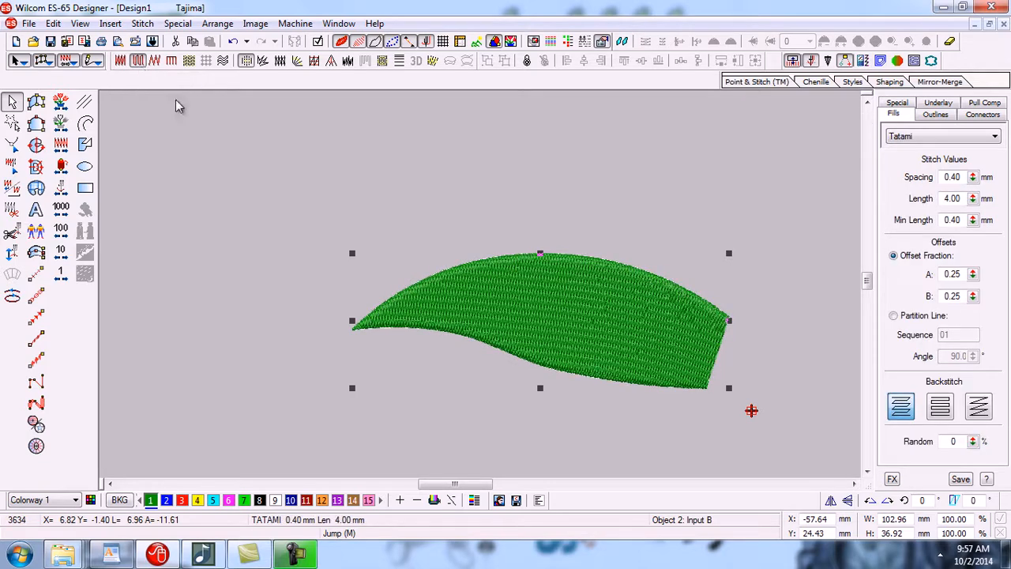
pyautogui.click(357, 414)
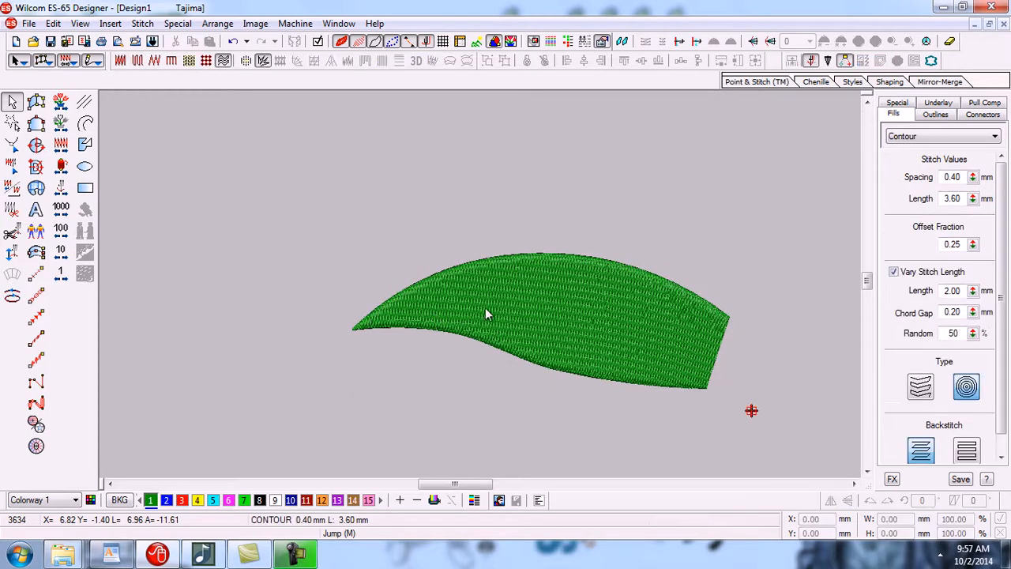
pyautogui.click(533, 297)
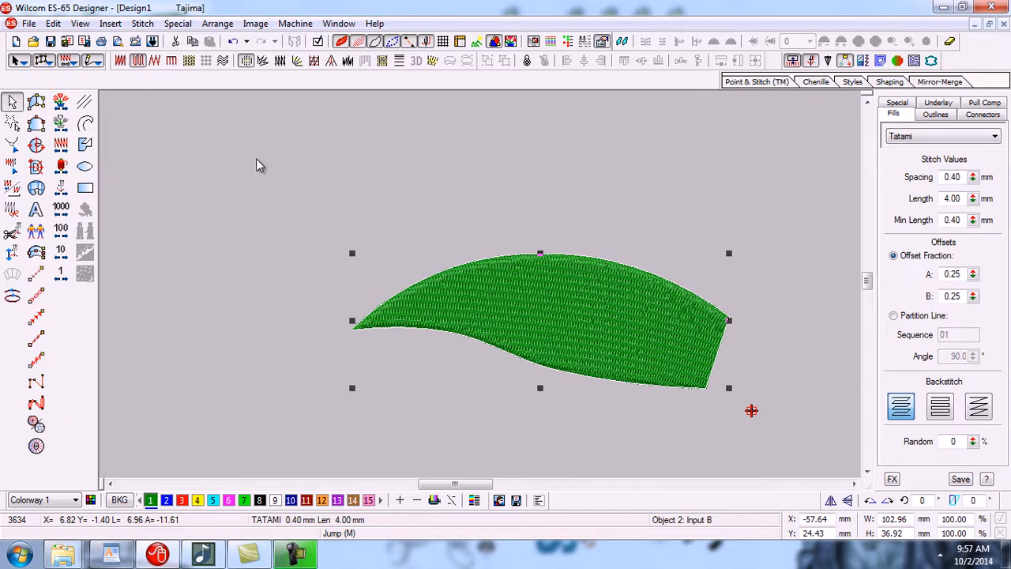
pyautogui.click(121, 63)
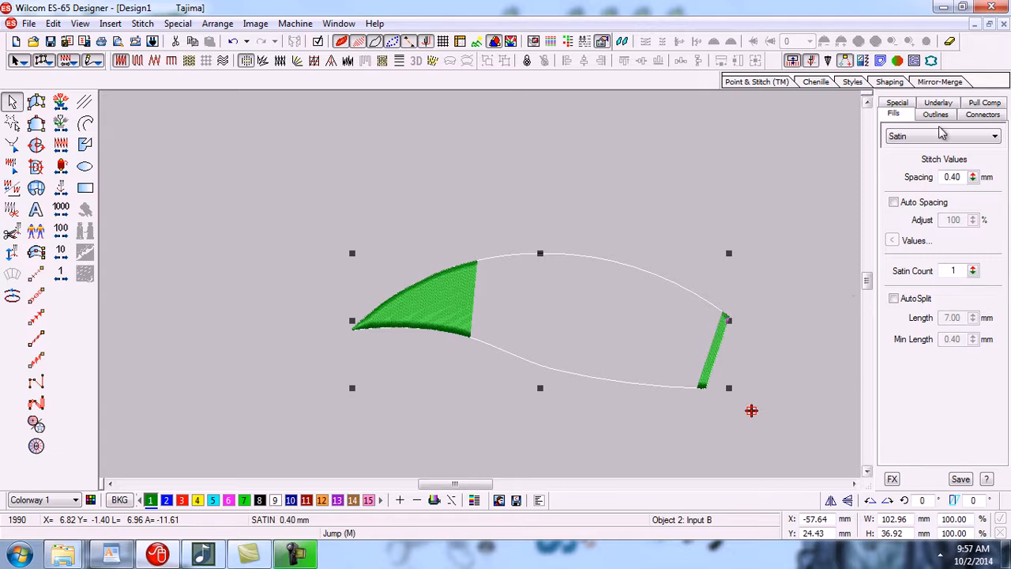
# Step: Try Auto Split with a 7.00 mm length and 0.40 mm minimum length on the satin petal, and turn it off
pyautogui.click(893, 298)
pyautogui.click(789, 252)
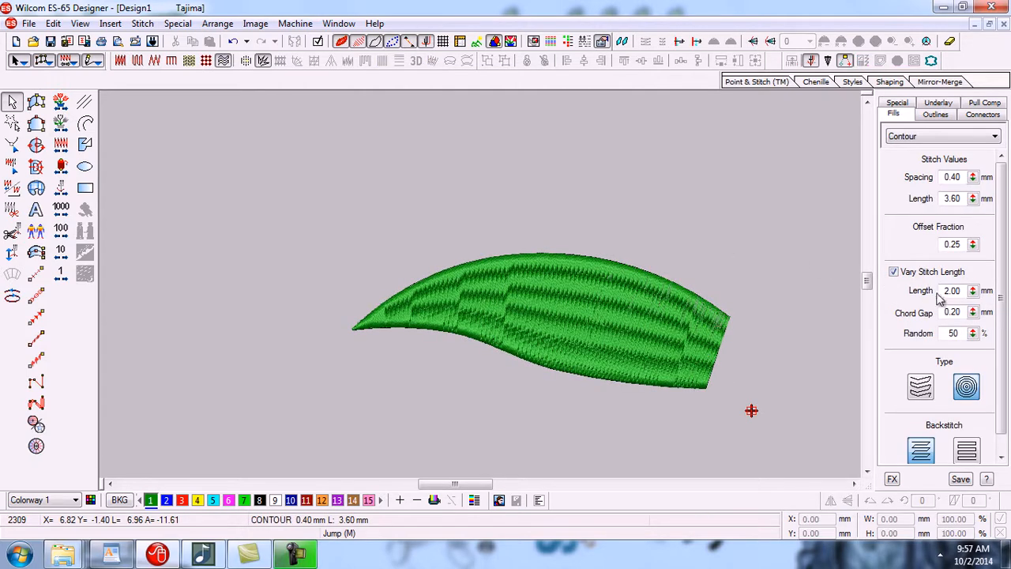
pyautogui.click(734, 317)
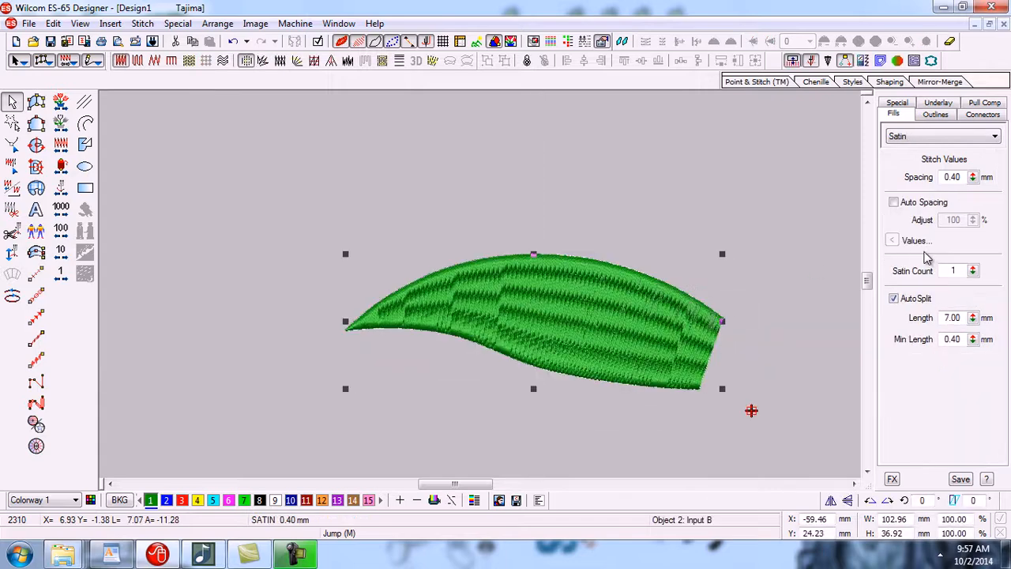
pyautogui.click(894, 299)
pyautogui.click(246, 185)
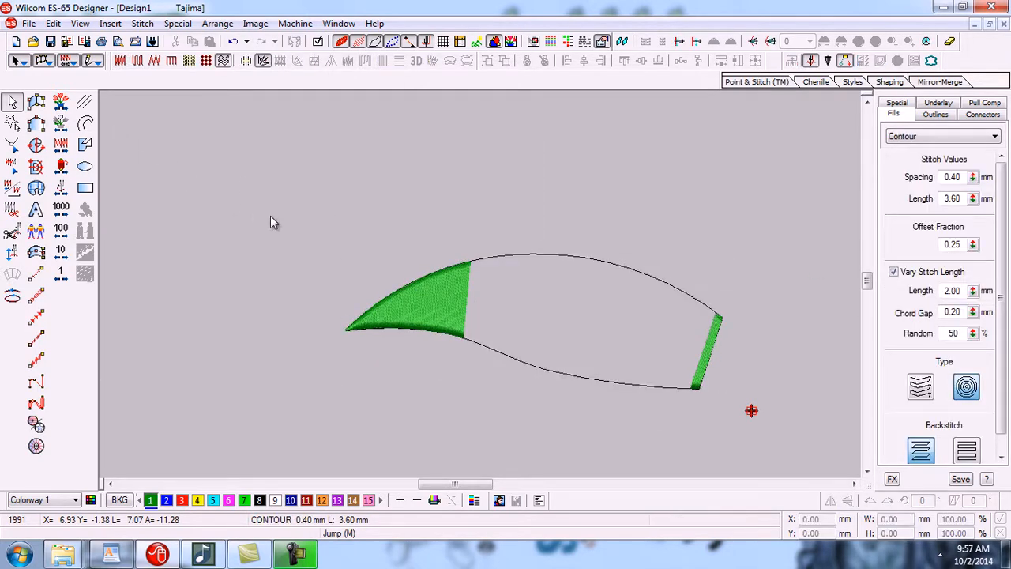
# Step: Enable Auto Split on the petal once more, view the split satin deselected and selected, and disable the option again
pyautogui.click(446, 298)
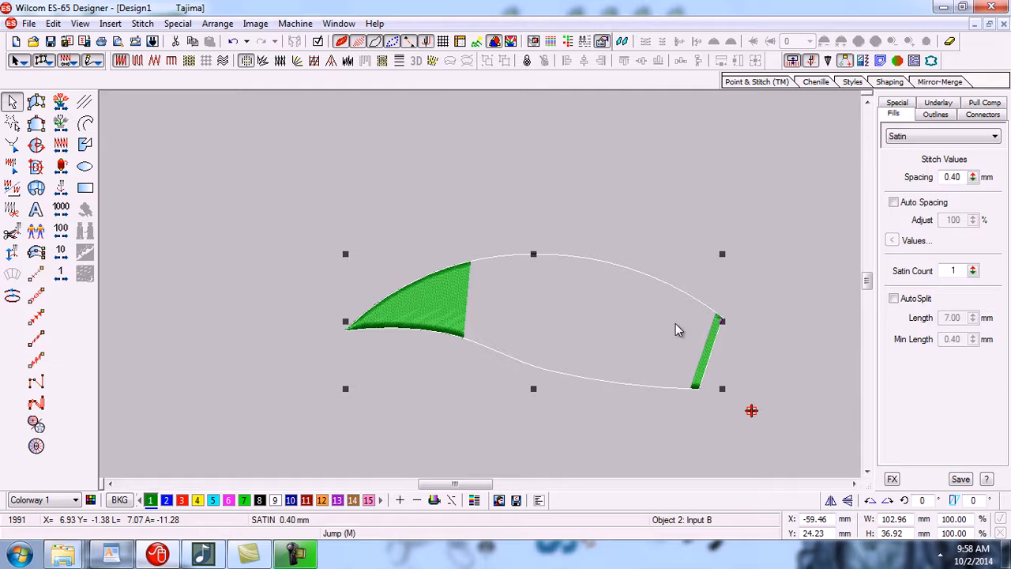
pyautogui.click(771, 313)
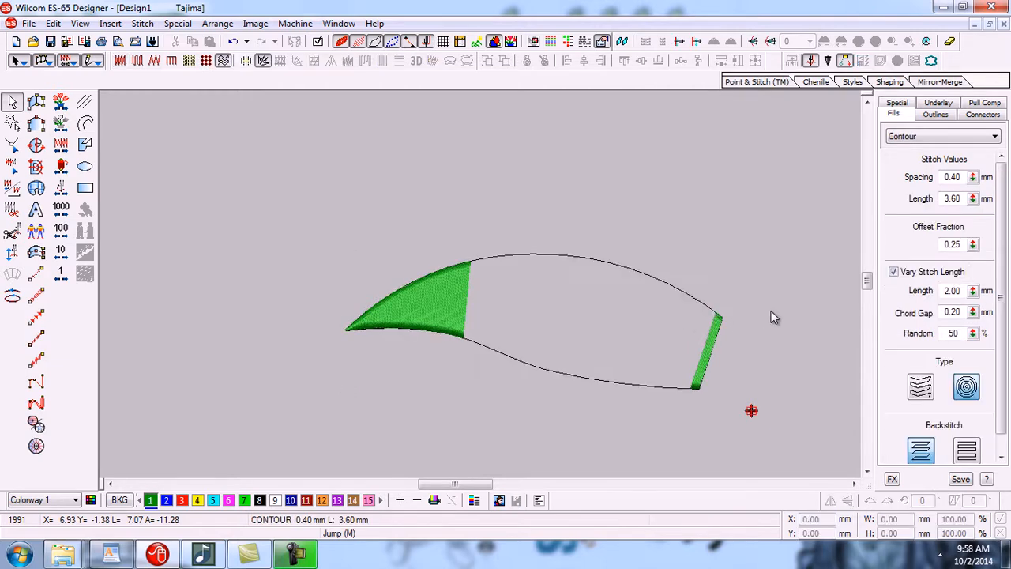
pyautogui.click(445, 303)
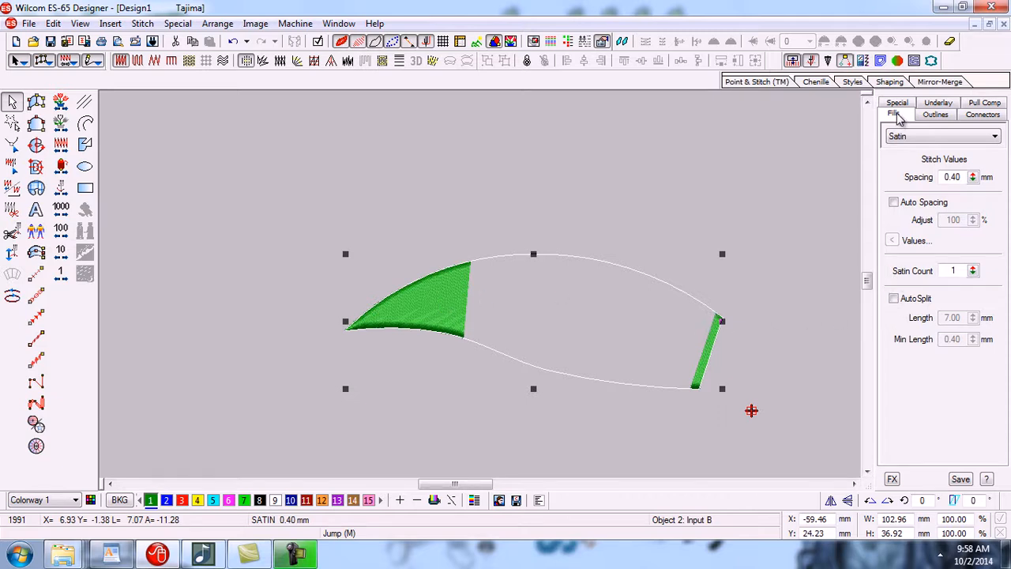
pyautogui.click(895, 301)
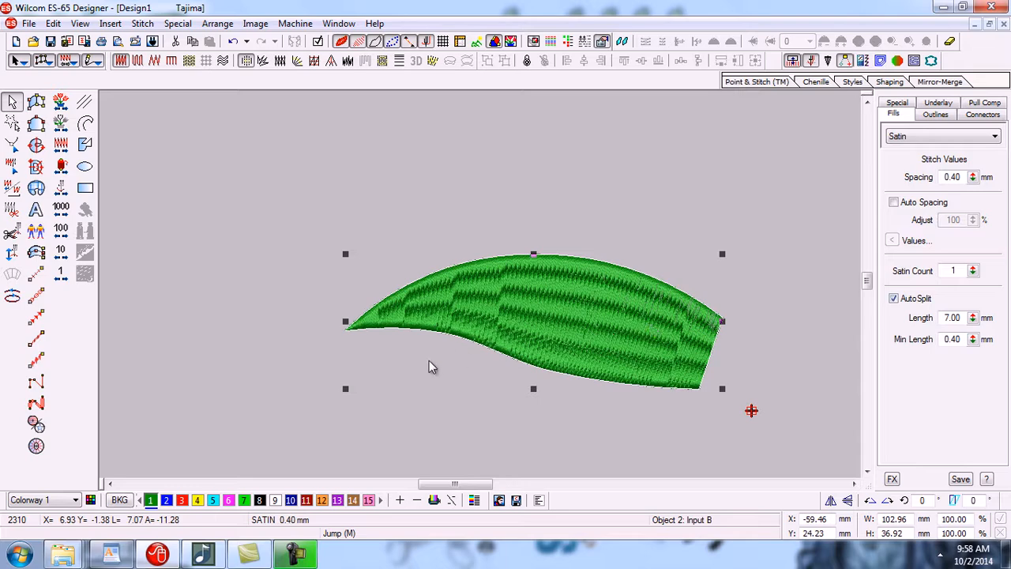
pyautogui.click(289, 393)
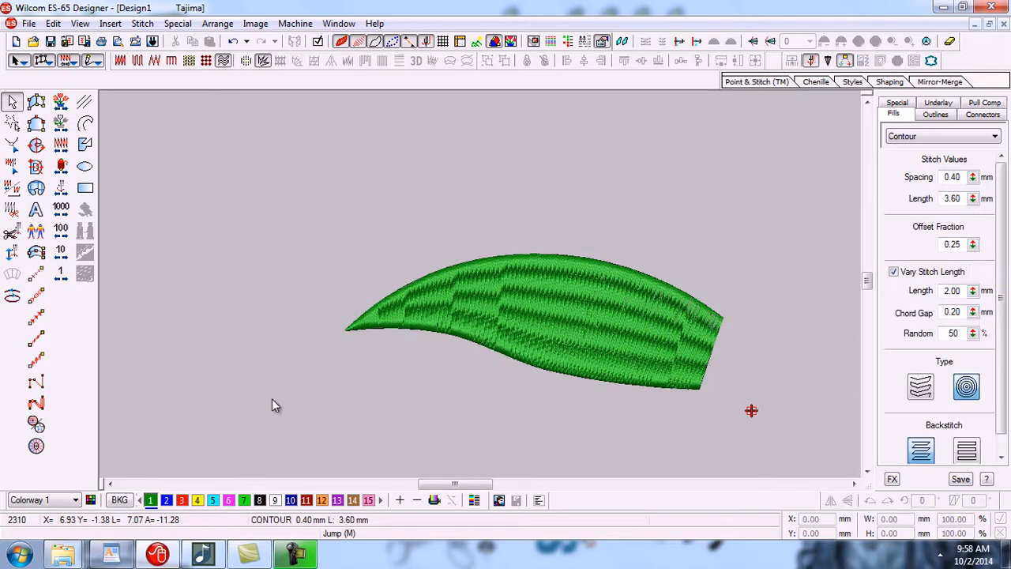
pyautogui.press('Tab')
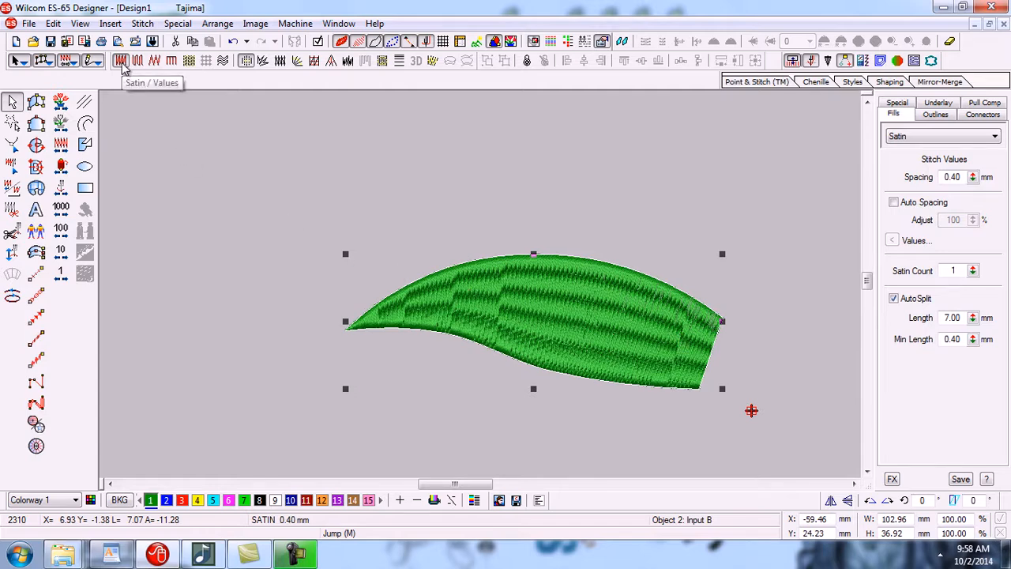
pyautogui.click(233, 227)
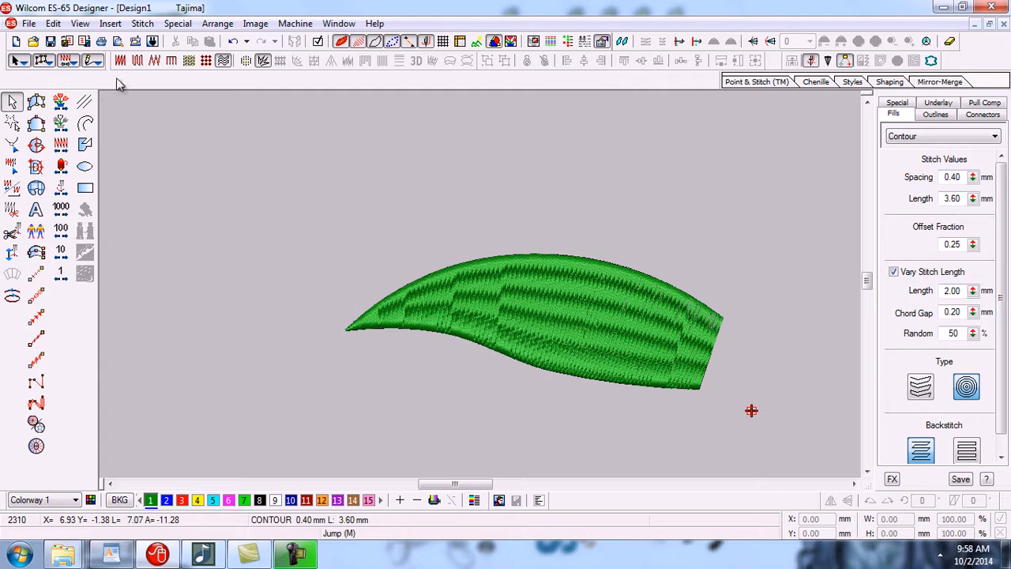
pyautogui.click(462, 288)
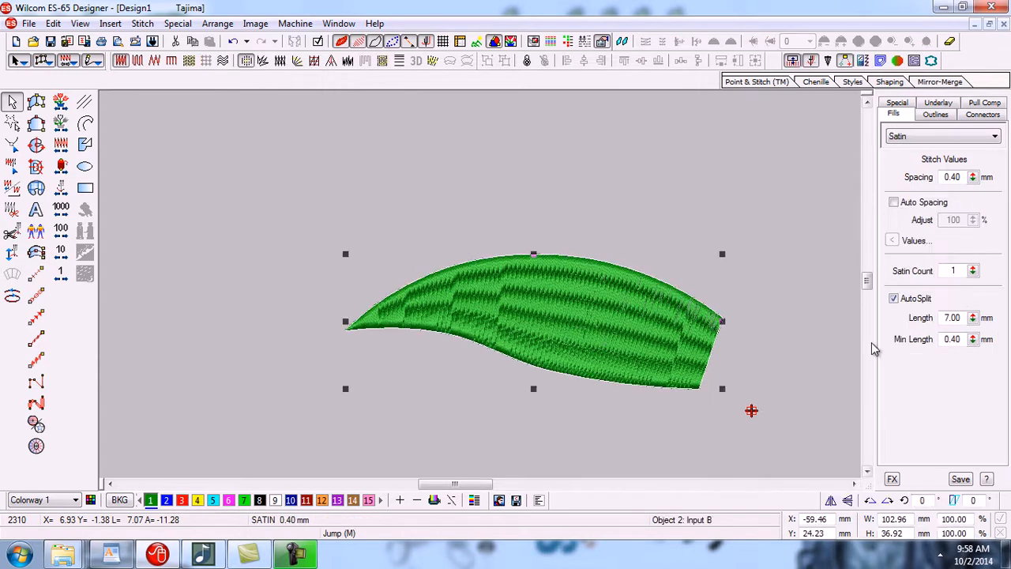
pyautogui.click(895, 299)
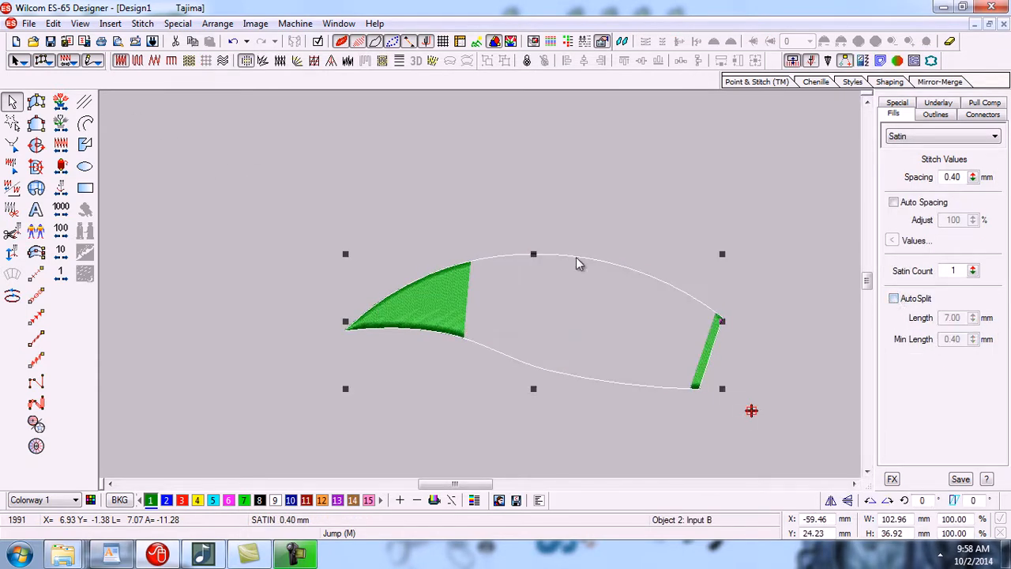
# Step: Switch the Auto Jump effect off to compare the petal's long satin stitches, and switch it back on
pyautogui.click(248, 65)
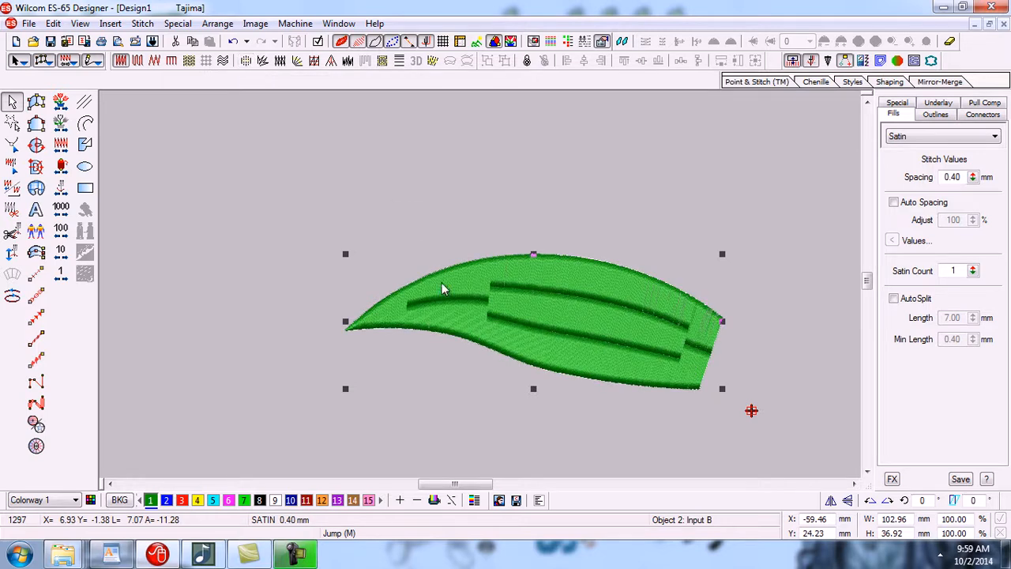
pyautogui.click(619, 324)
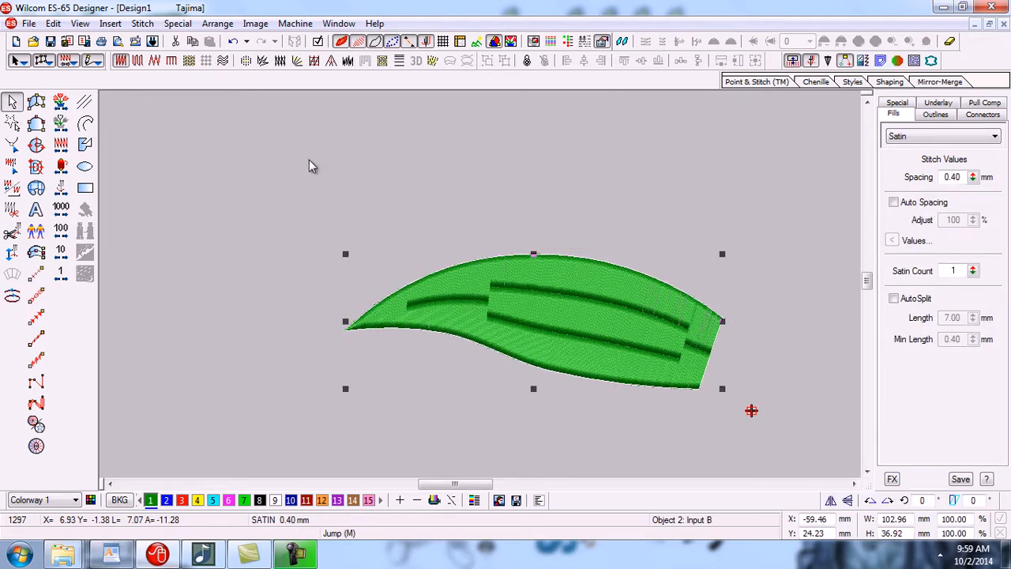
pyautogui.click(246, 64)
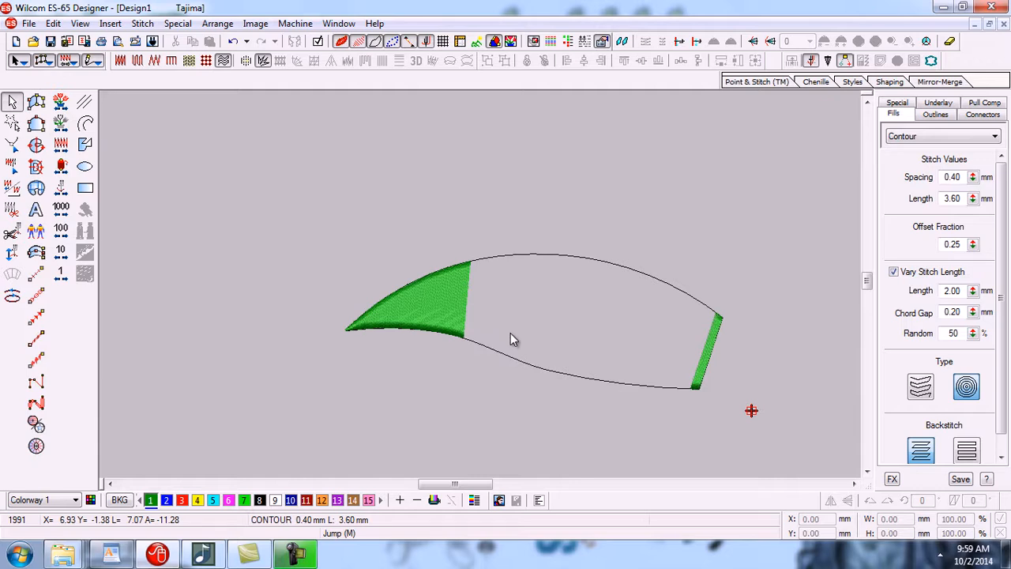
pyautogui.click(462, 317)
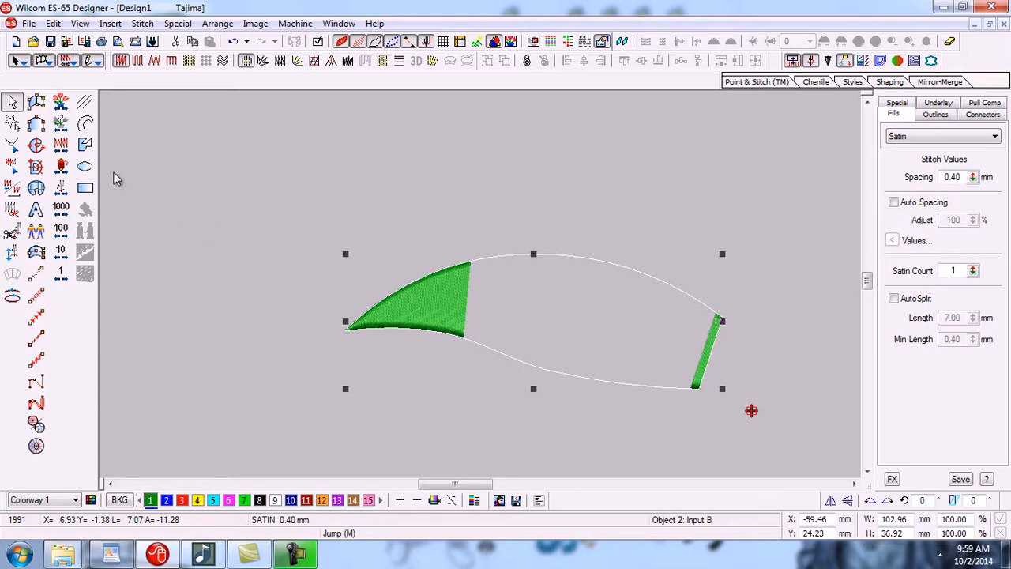
pyautogui.click(259, 216)
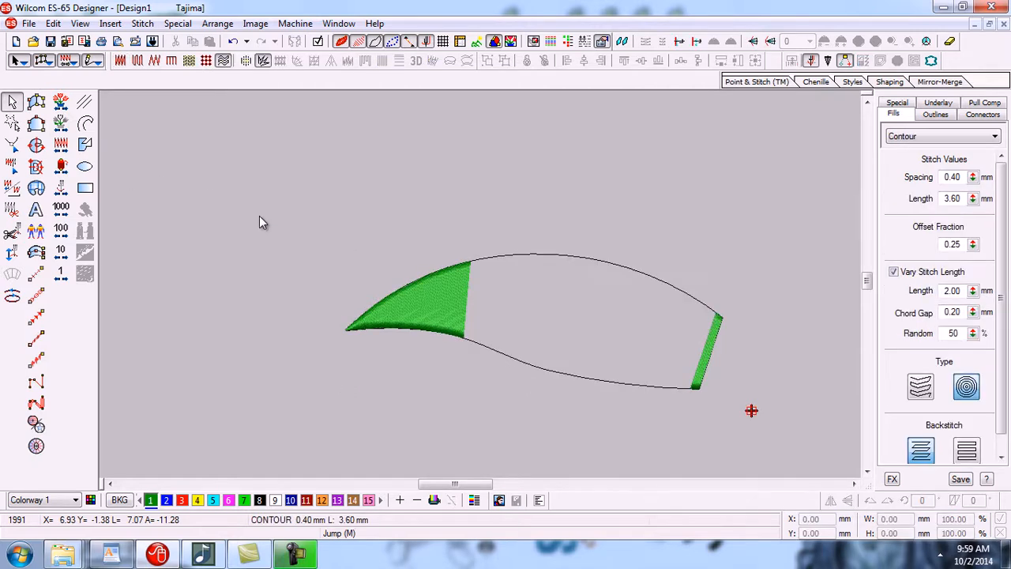
pyautogui.click(421, 305)
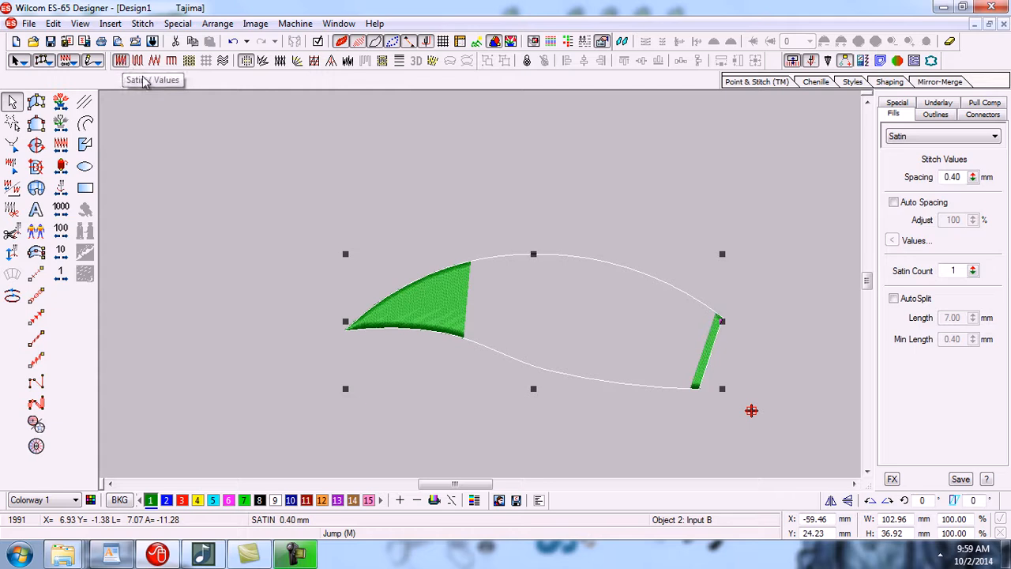
pyautogui.click(532, 422)
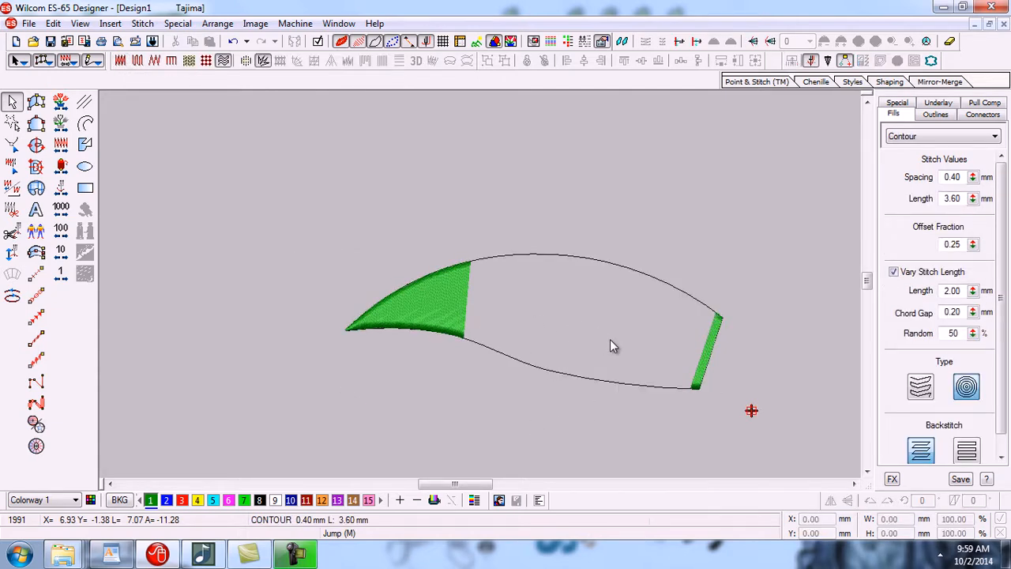
pyautogui.click(463, 324)
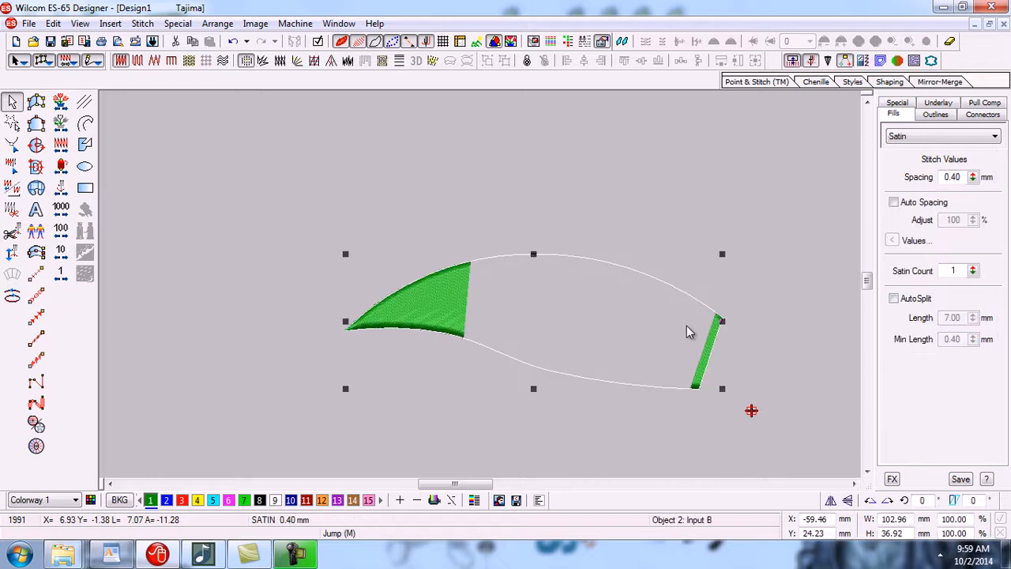
# Step: Compare the satin petal with Auto Split on and off and with the Auto Jump effect off and on, restoring both
pyautogui.click(894, 299)
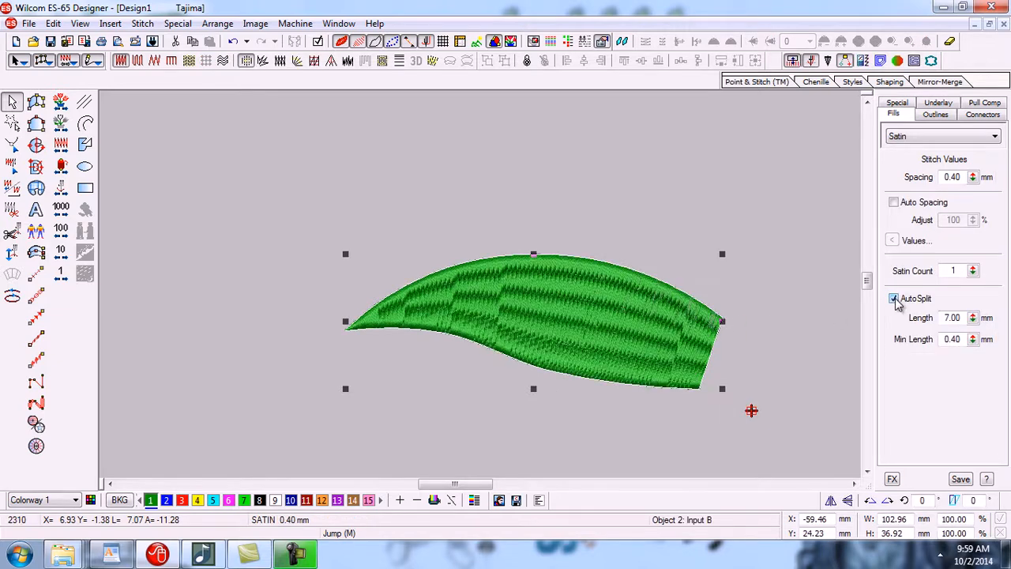
pyautogui.click(893, 299)
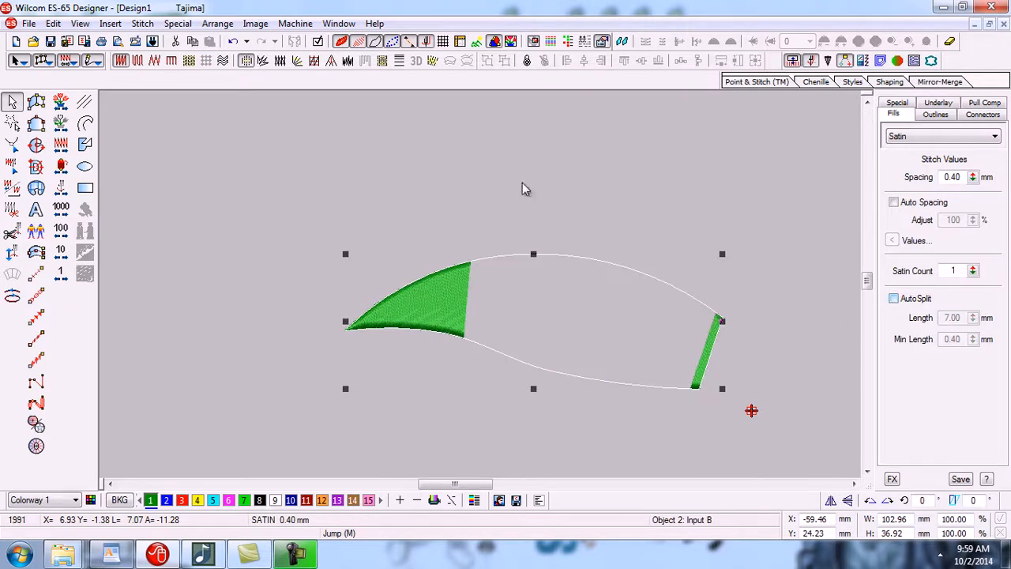
pyautogui.click(247, 63)
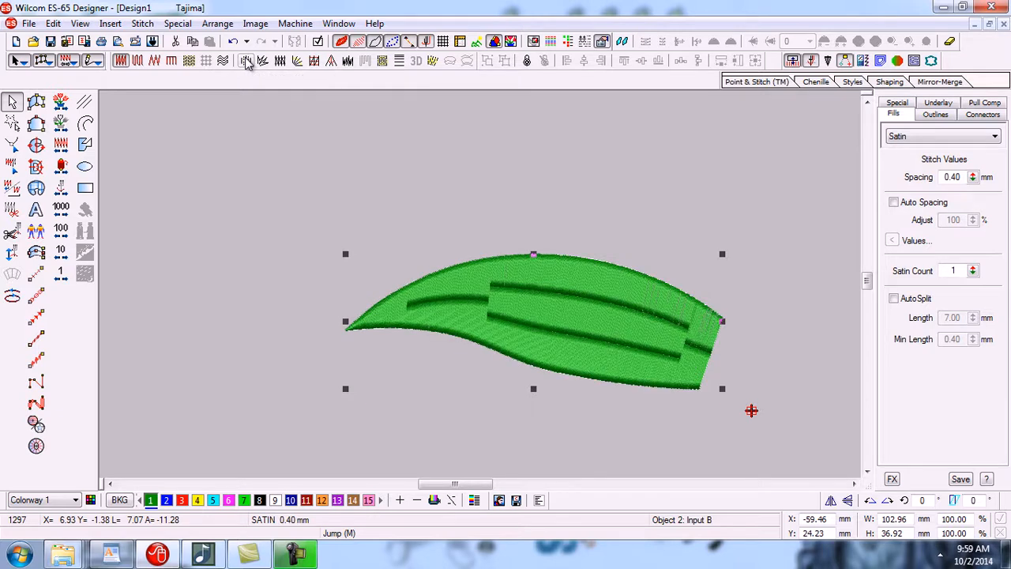
pyautogui.click(247, 61)
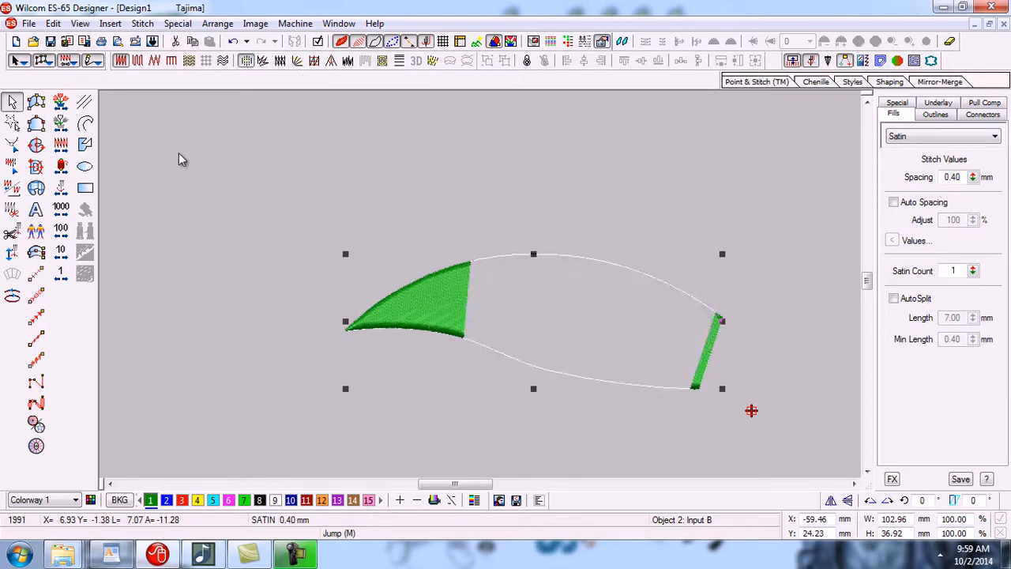
# Step: Try a Tatami fill with 0.40 mm spacing and 4.00 mm length on the petal, return it to Satin and deselect it
pyautogui.click(138, 61)
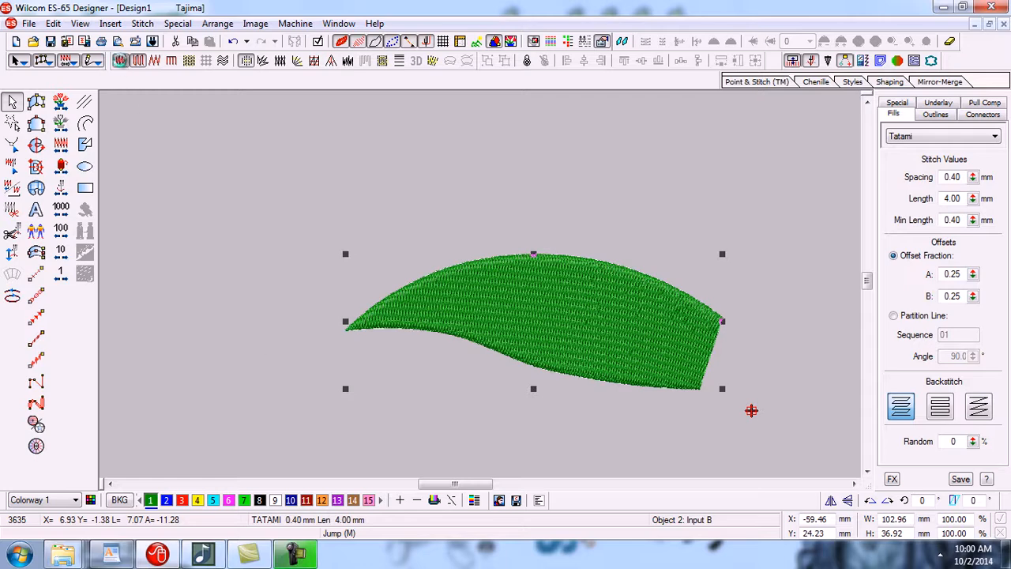
pyautogui.click(120, 61)
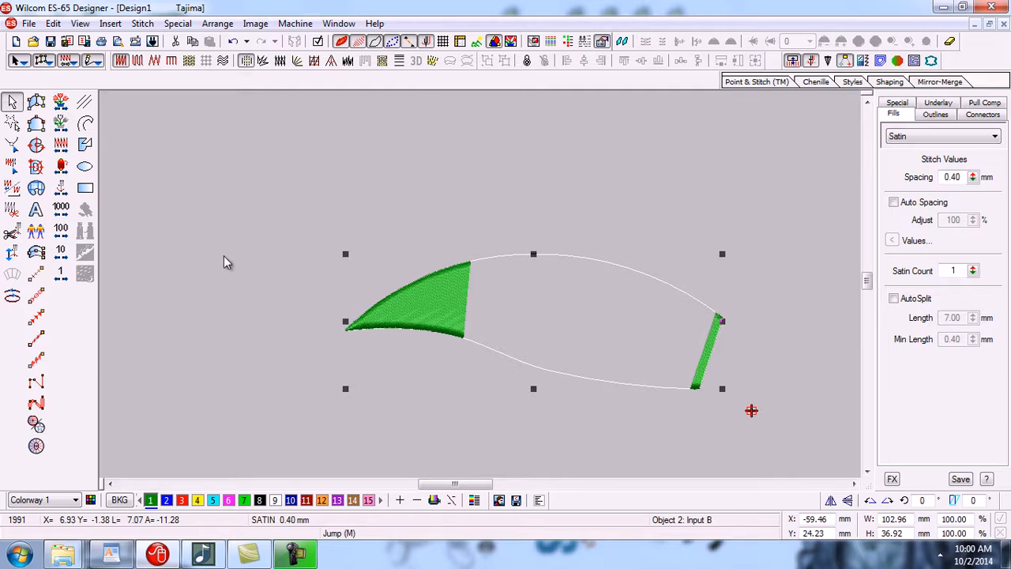
pyautogui.click(285, 276)
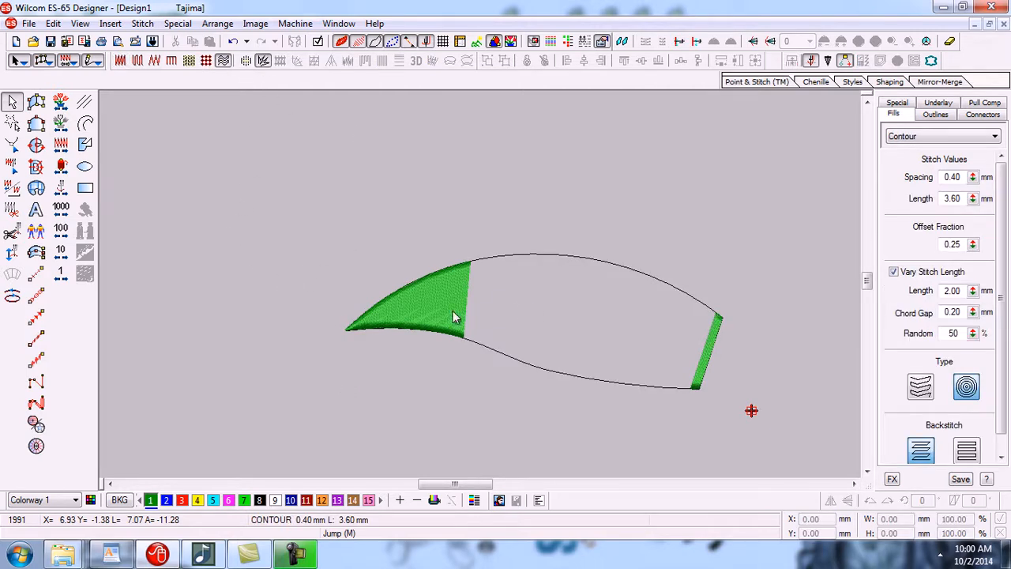
# Step: Show the flower artwork again and undo the enlargement of the satin petal back to its original size
pyautogui.press('d')
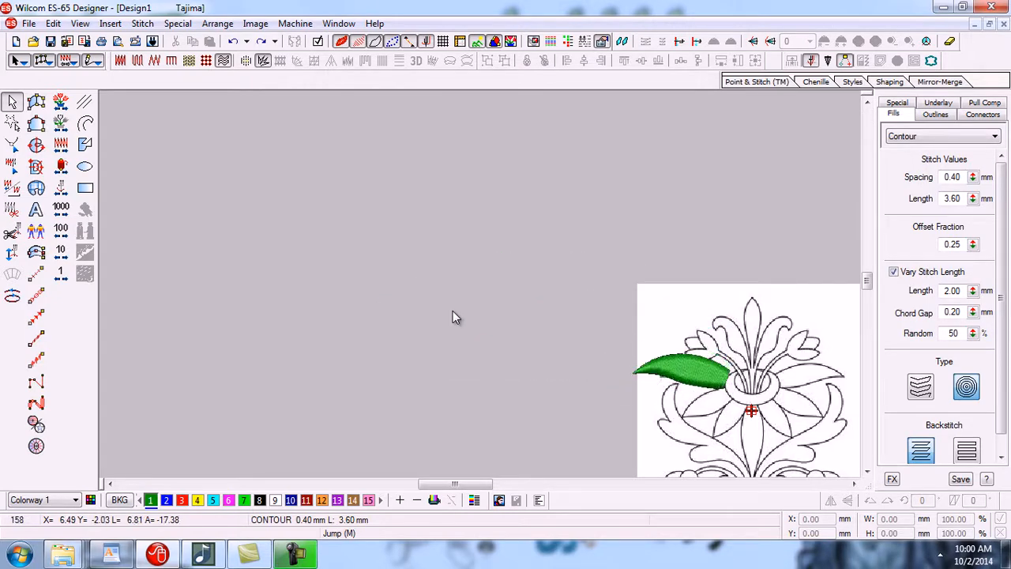
pyautogui.hotkey('ctrl', 'z')
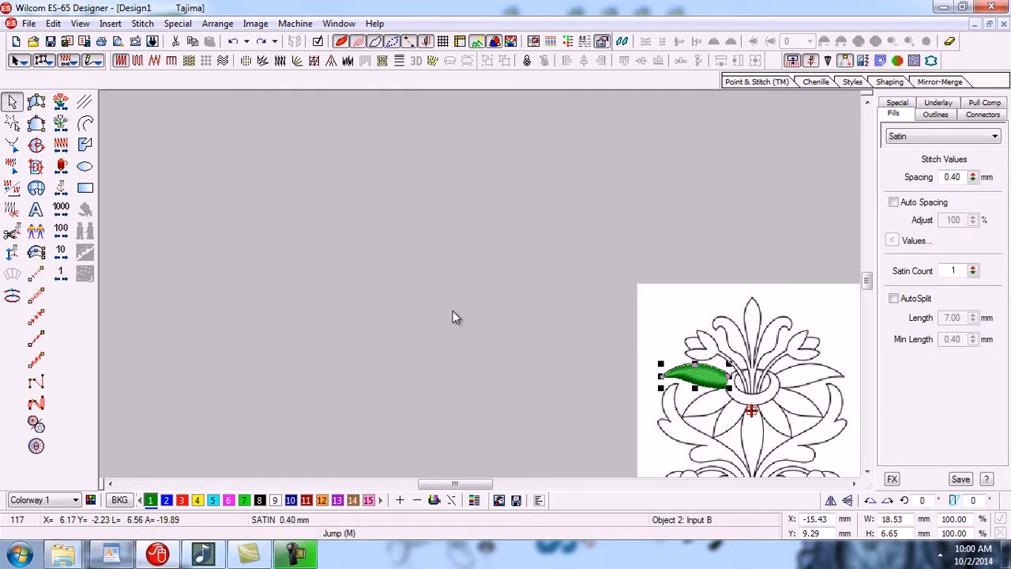
pyautogui.press('b')
pyautogui.moveTo(629, 323); pyautogui.dragTo(764, 423)
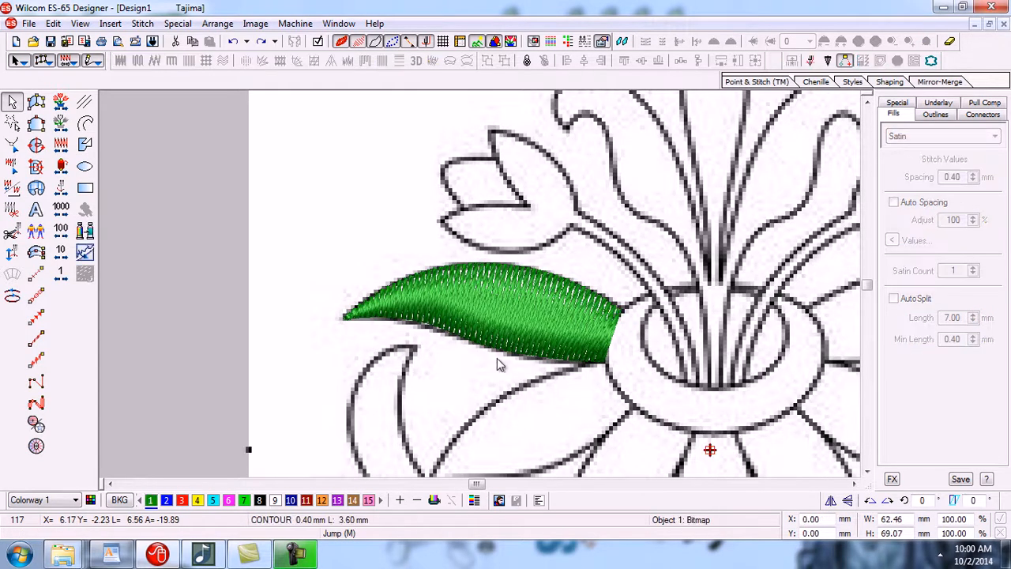
pyautogui.click(513, 327)
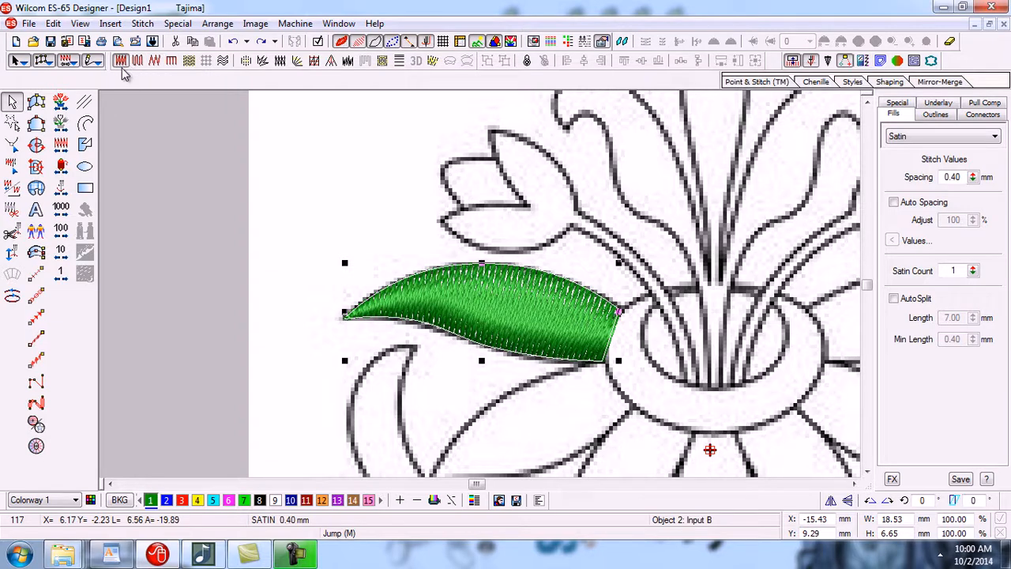
pyautogui.click(292, 212)
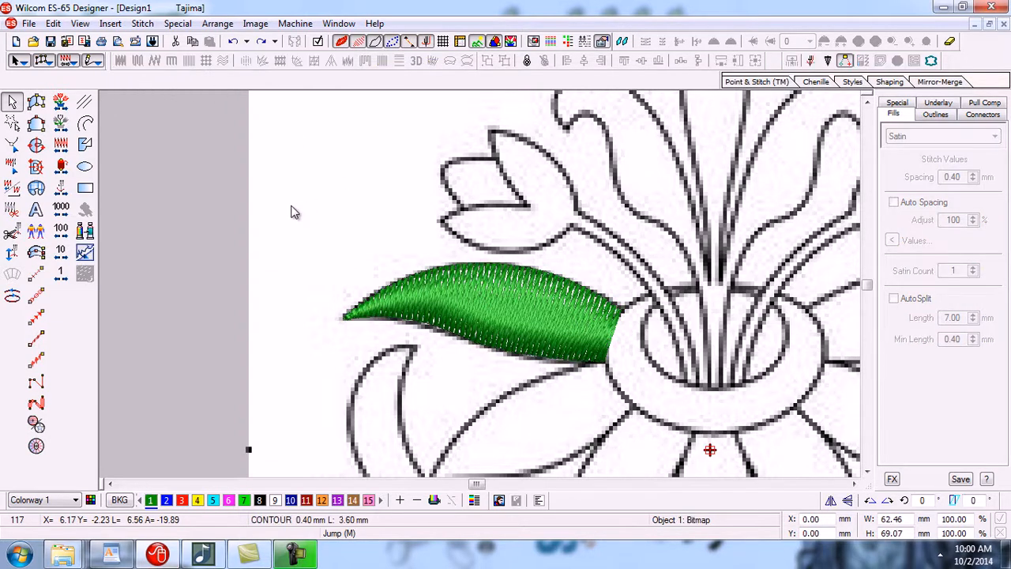
# Step: Compare which fill types, especially Contour, are available for the satin petal, Input A, Input B and the other closed-shape digitizing tools
pyautogui.click(480, 310)
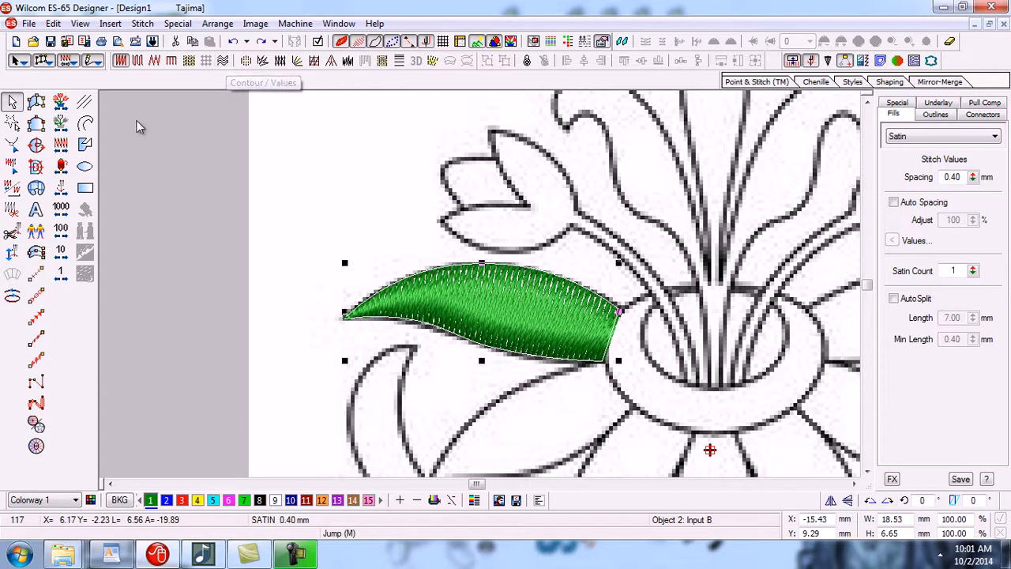
pyautogui.click(36, 125)
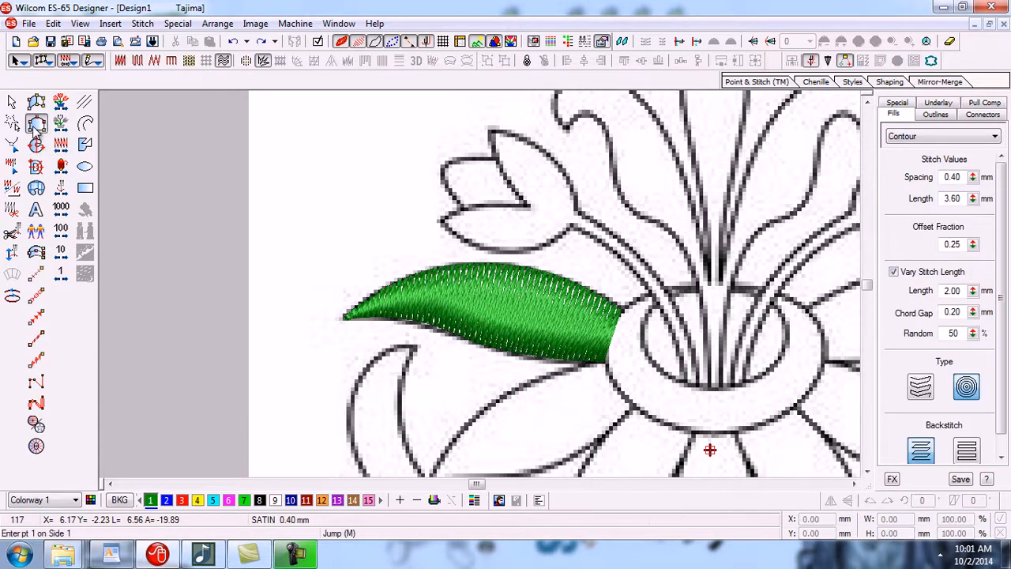
pyautogui.click(35, 147)
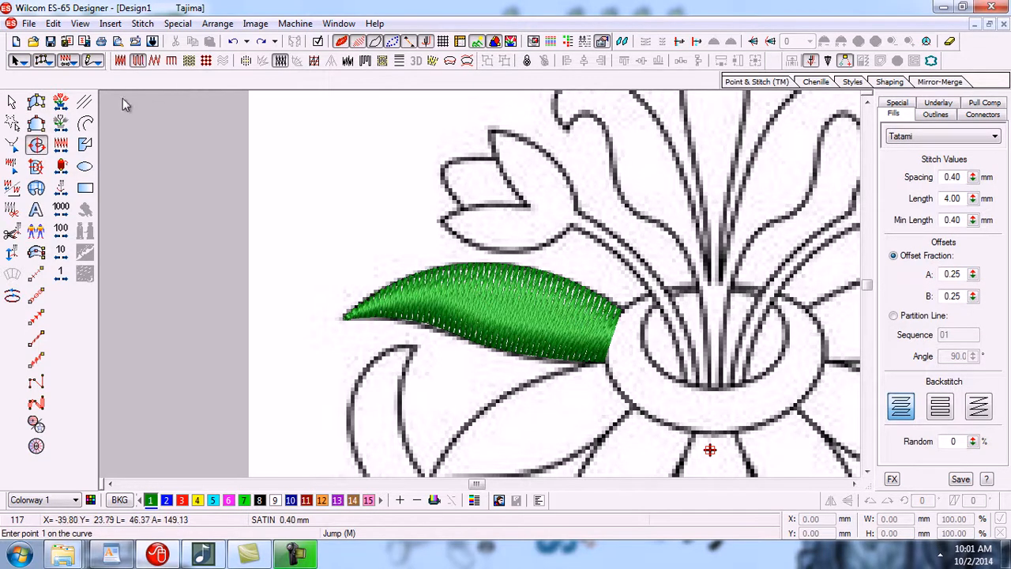
pyautogui.click(35, 101)
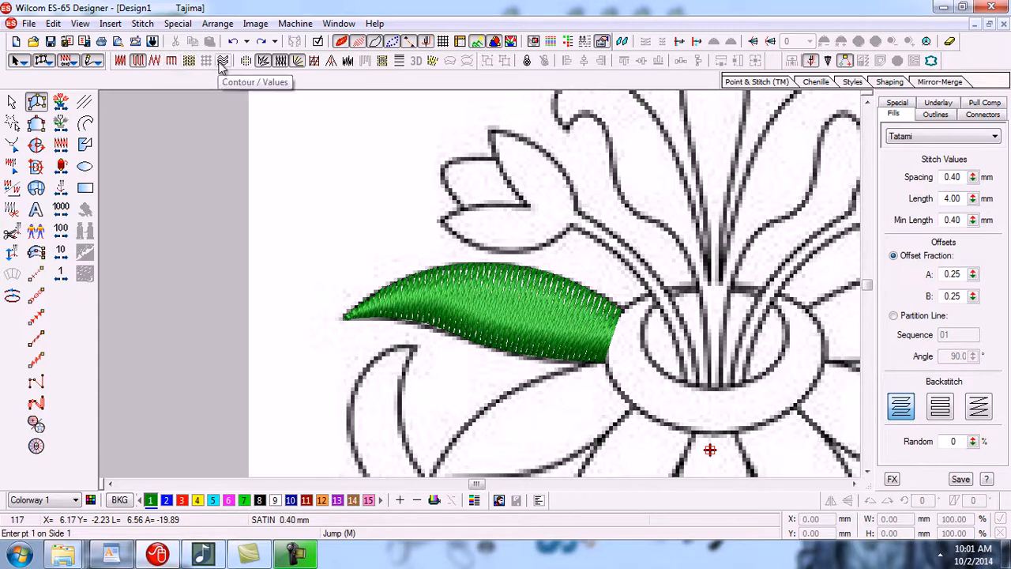
pyautogui.click(37, 124)
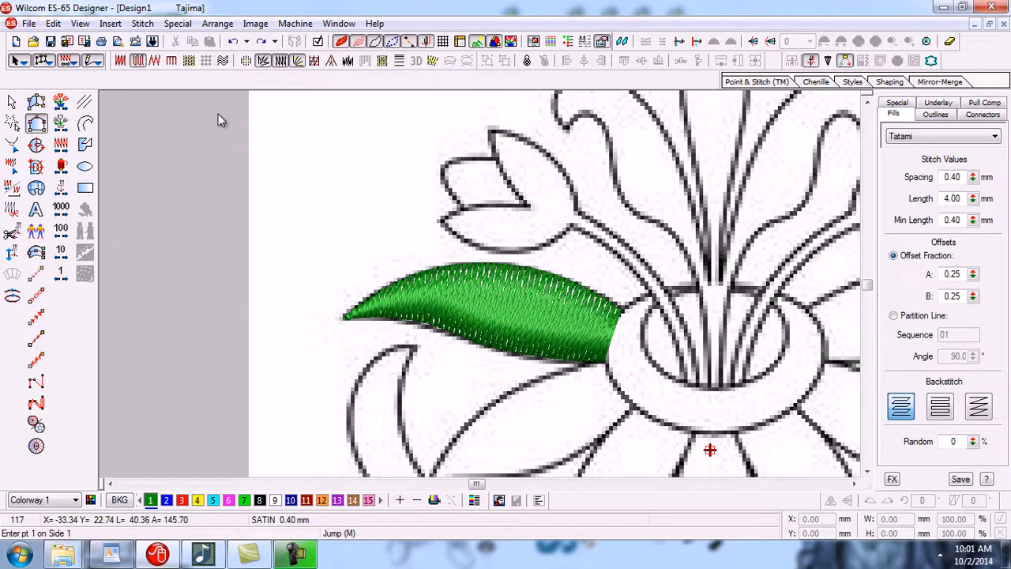
pyautogui.click(36, 146)
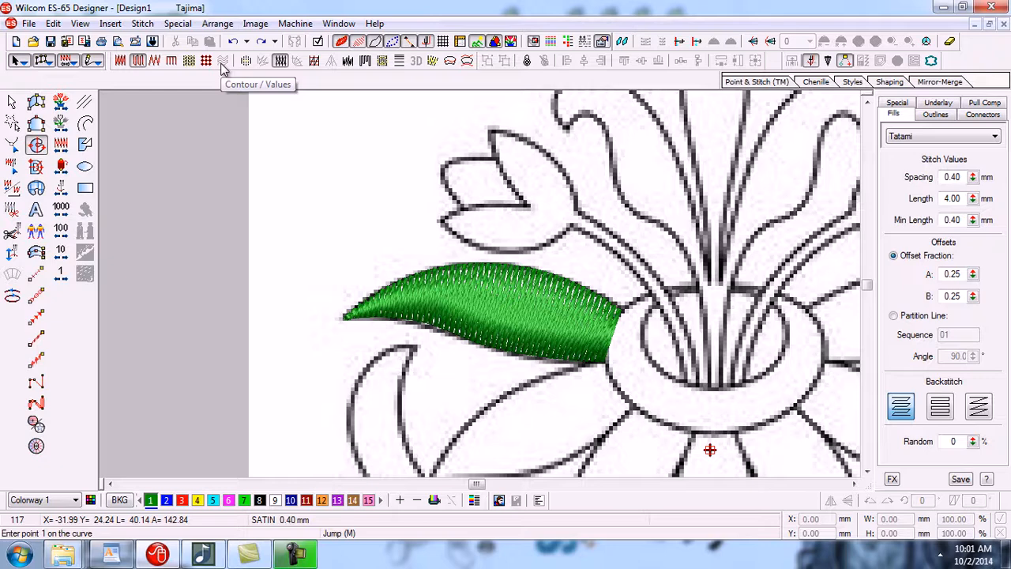
pyautogui.click(36, 168)
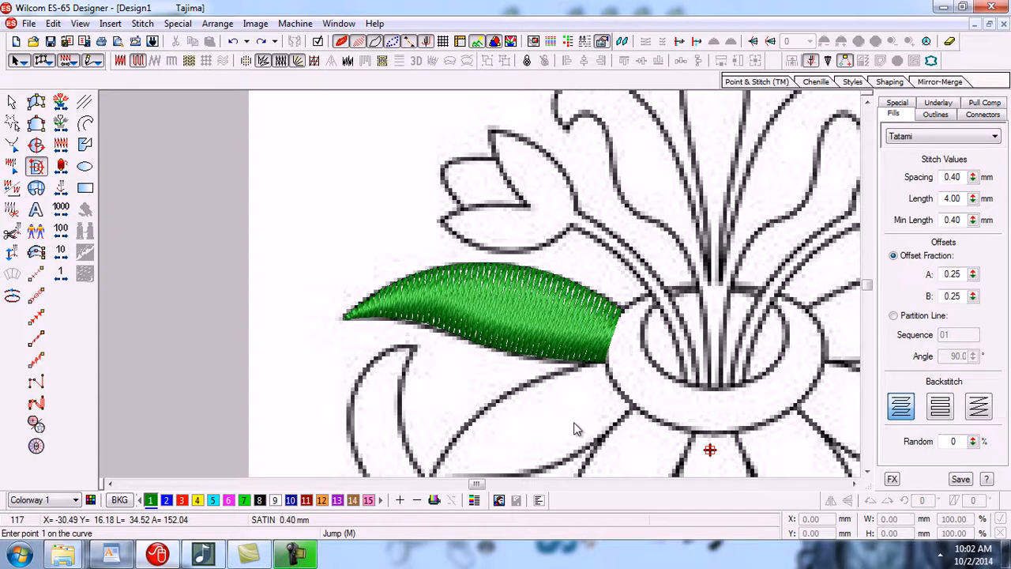
# Step: Activate Input A and reduce the digitized petal to its outline by hiding TrueView, the stitches and the needle points
pyautogui.click(35, 101)
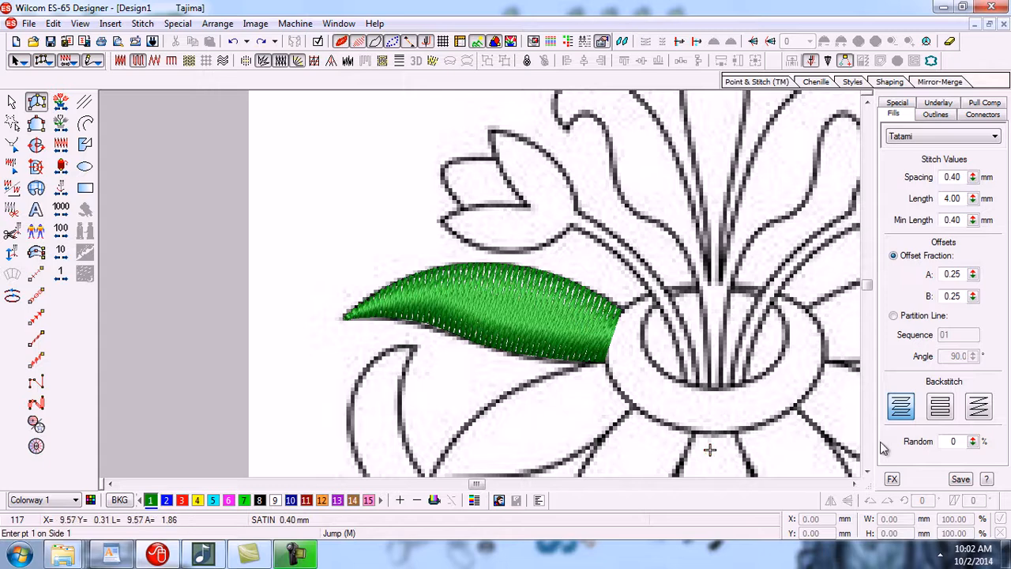
pyautogui.click(868, 471)
pyautogui.click(868, 472)
pyautogui.click(868, 471)
pyautogui.click(868, 472)
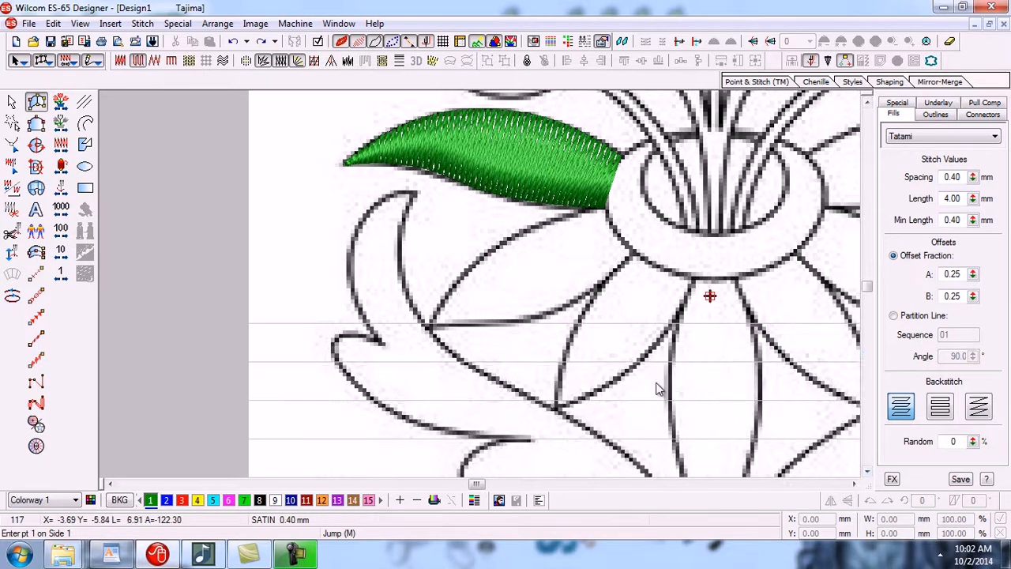
pyautogui.press('b')
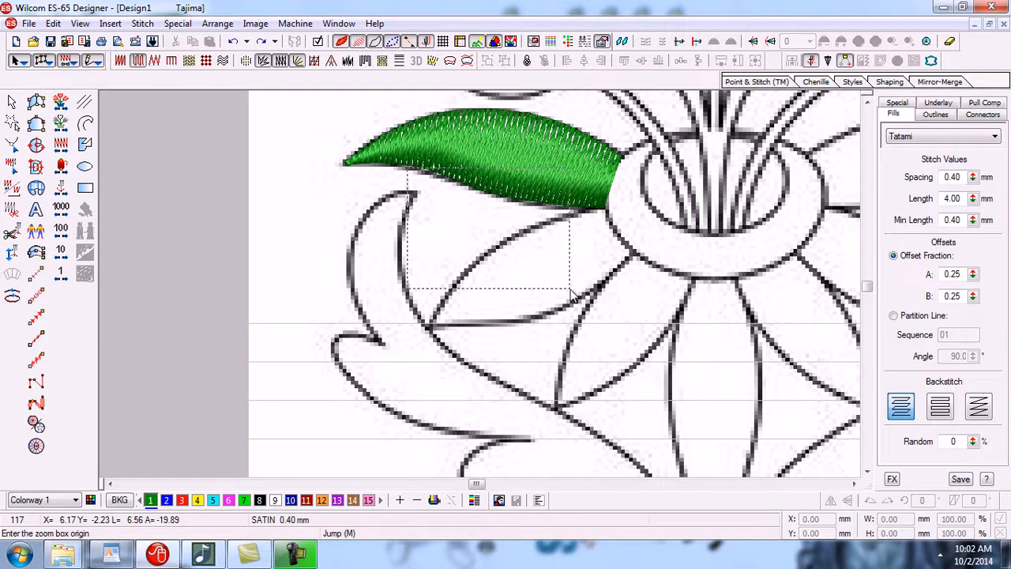
pyautogui.moveTo(654, 345); pyautogui.dragTo(656, 353)
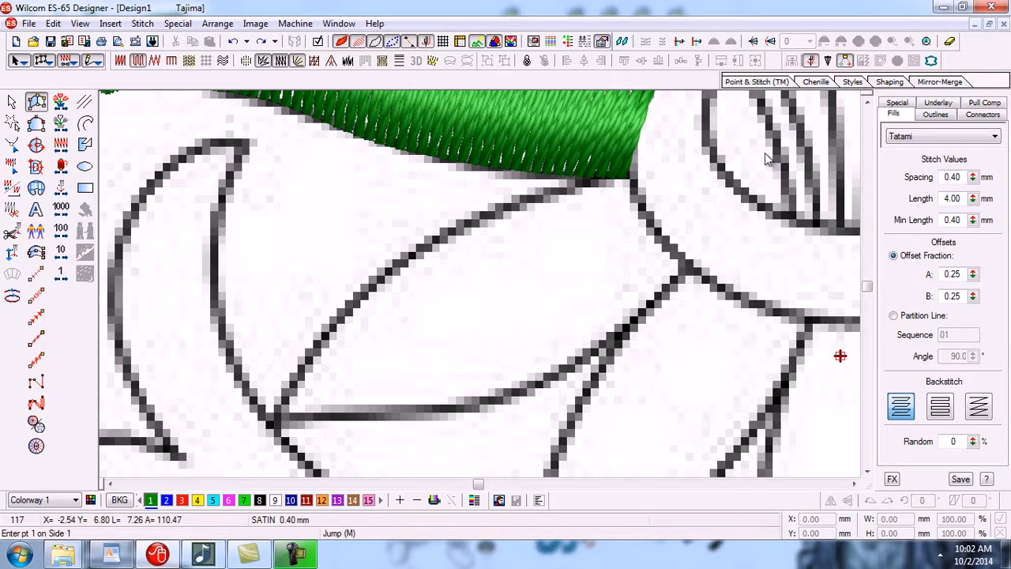
pyautogui.hotkey('shift', 'z')
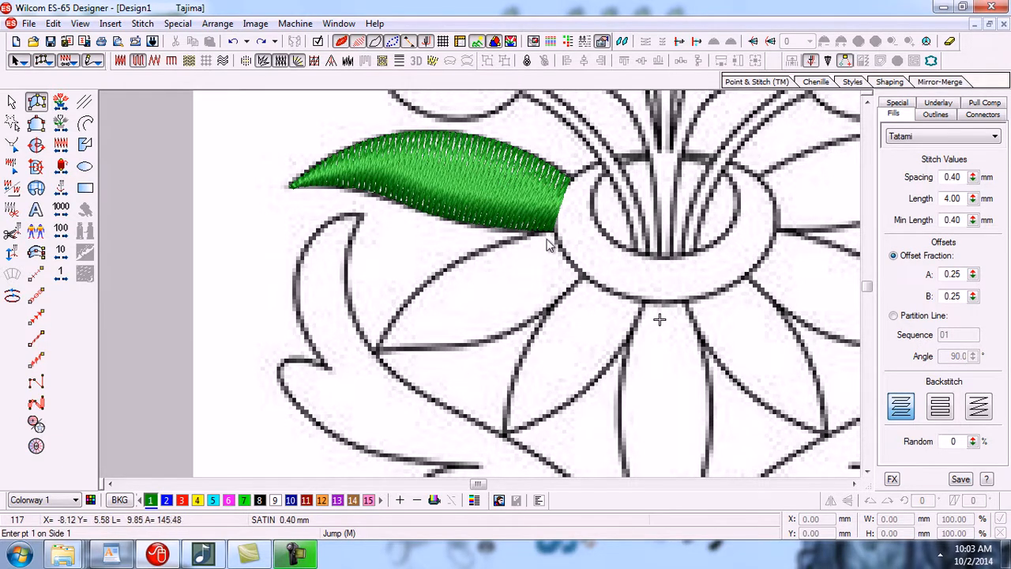
pyautogui.click(341, 45)
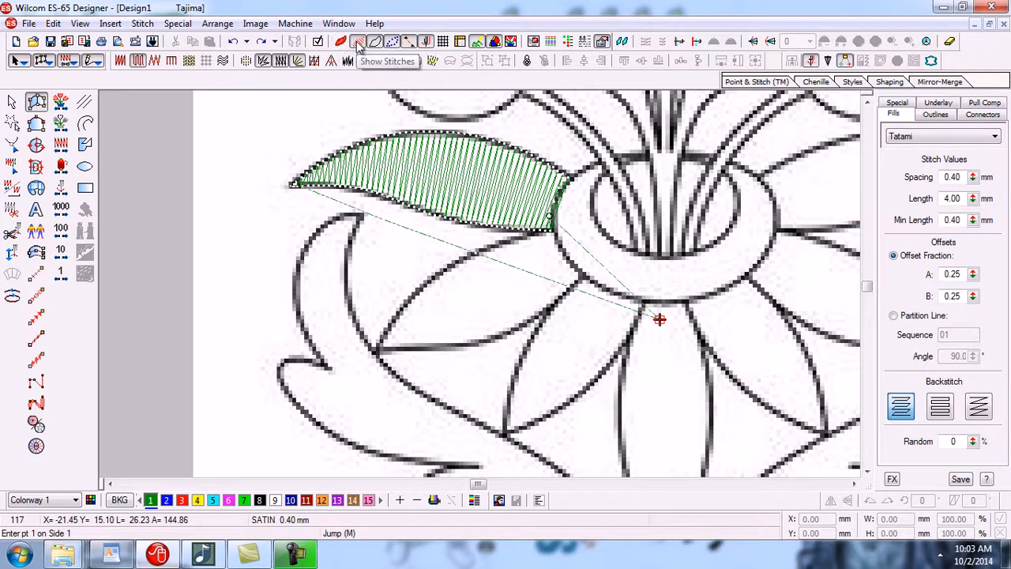
pyautogui.click(358, 44)
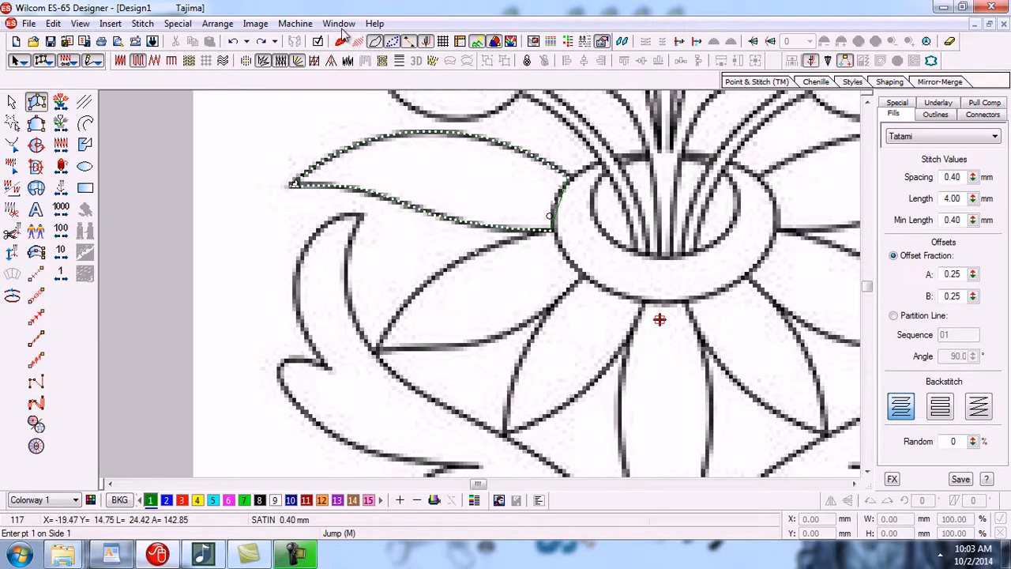
pyautogui.click(392, 41)
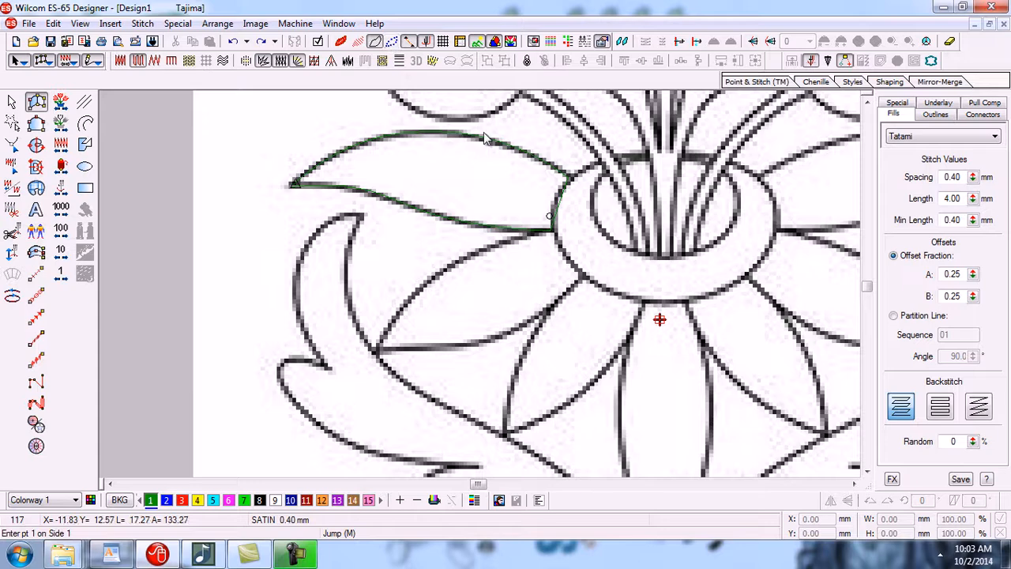
pyautogui.press('b')
pyautogui.moveTo(266, 128); pyautogui.dragTo(614, 254)
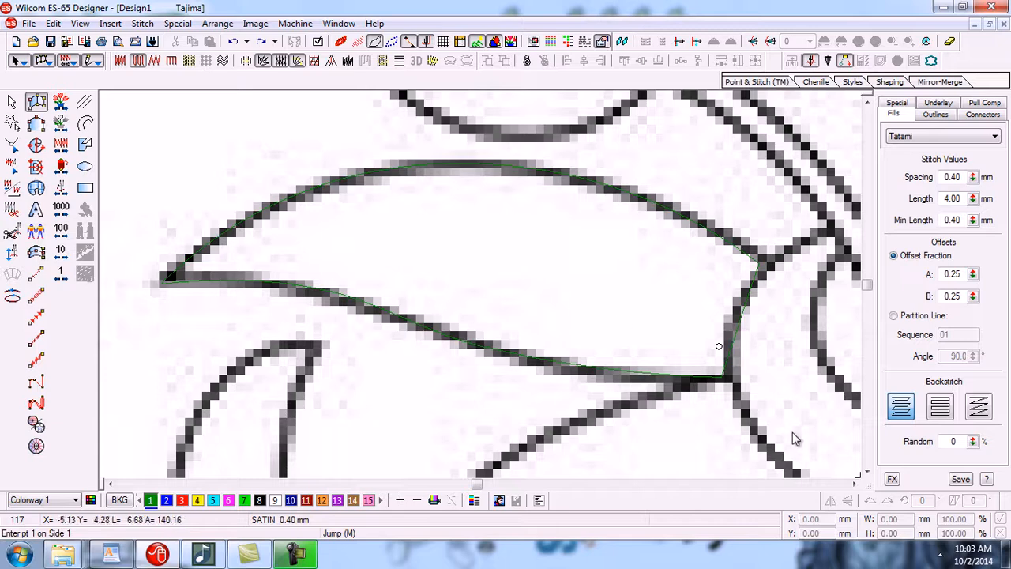
pyautogui.click(866, 472)
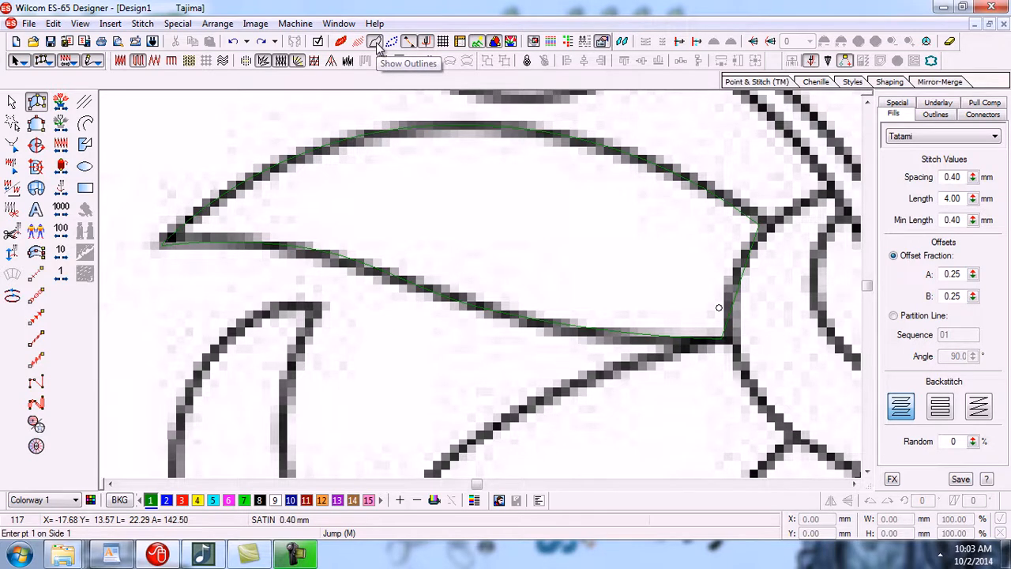
pyautogui.hotkey('shift', 'z')
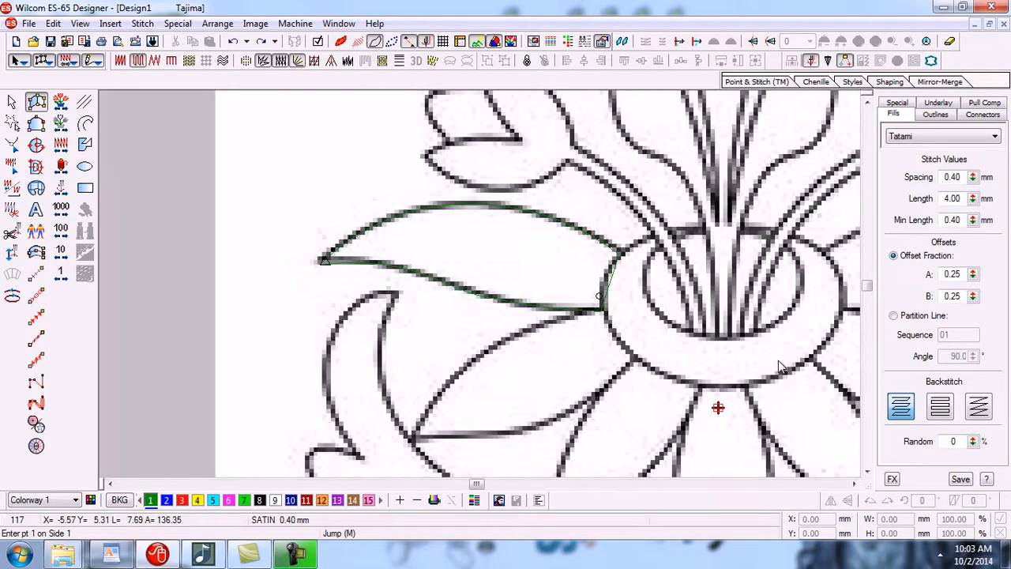
# Step: Digitize the petal directly below the first one with Input A, placing paired points along both edges from the flower centre to the tip
pyautogui.press('z')
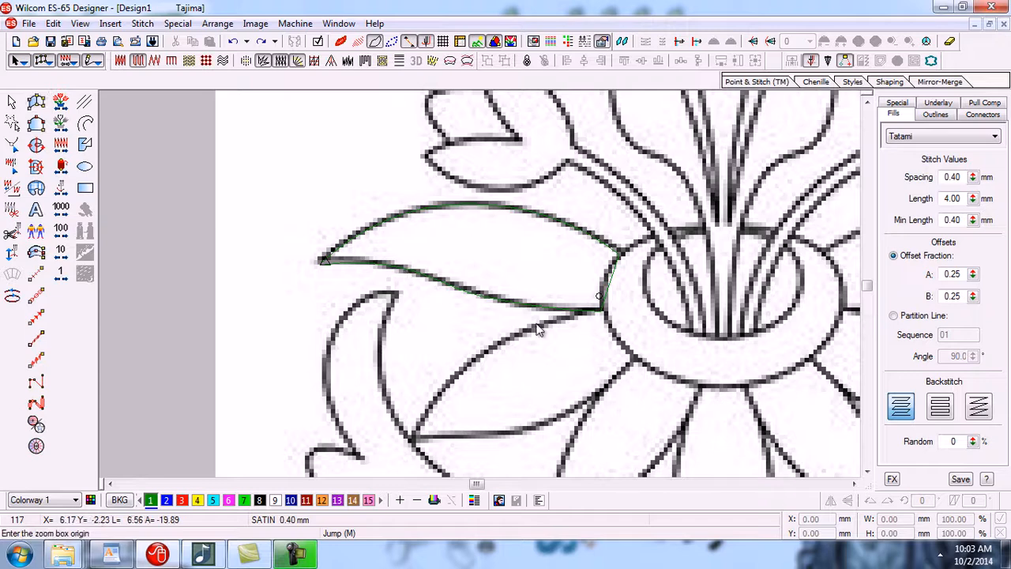
pyautogui.click(327, 229)
pyautogui.click(673, 456)
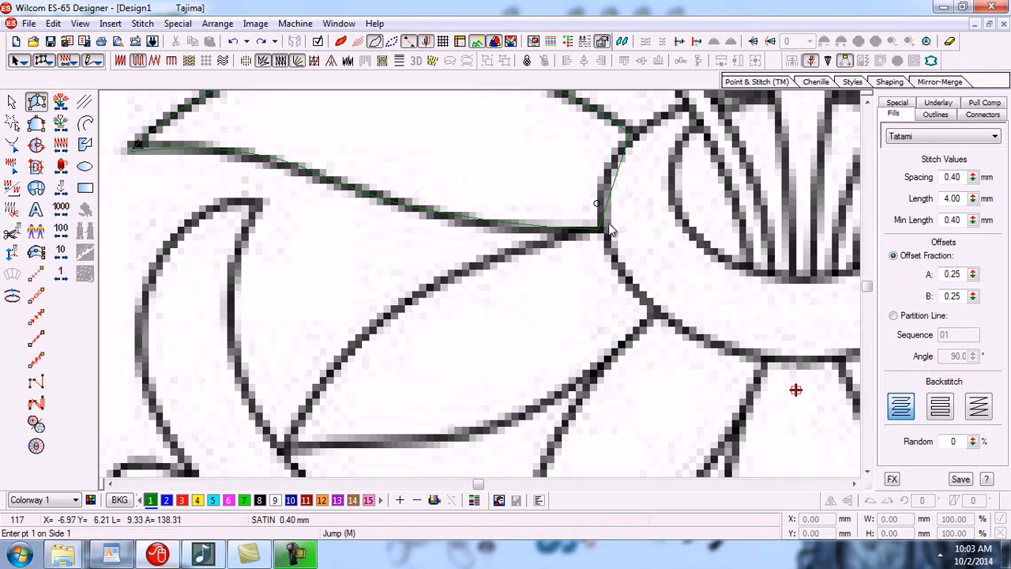
pyautogui.click(655, 313)
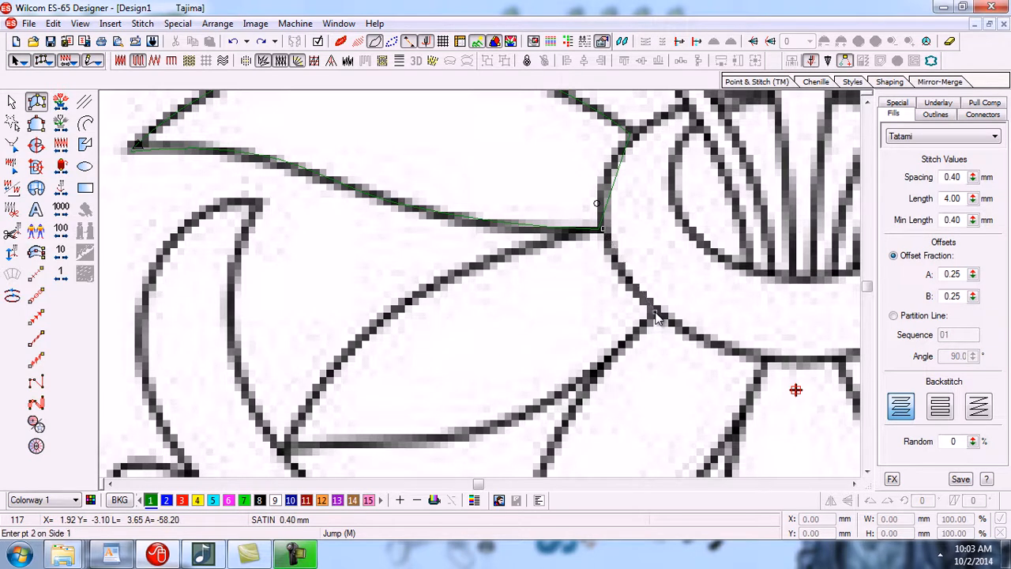
pyautogui.click(432, 288)
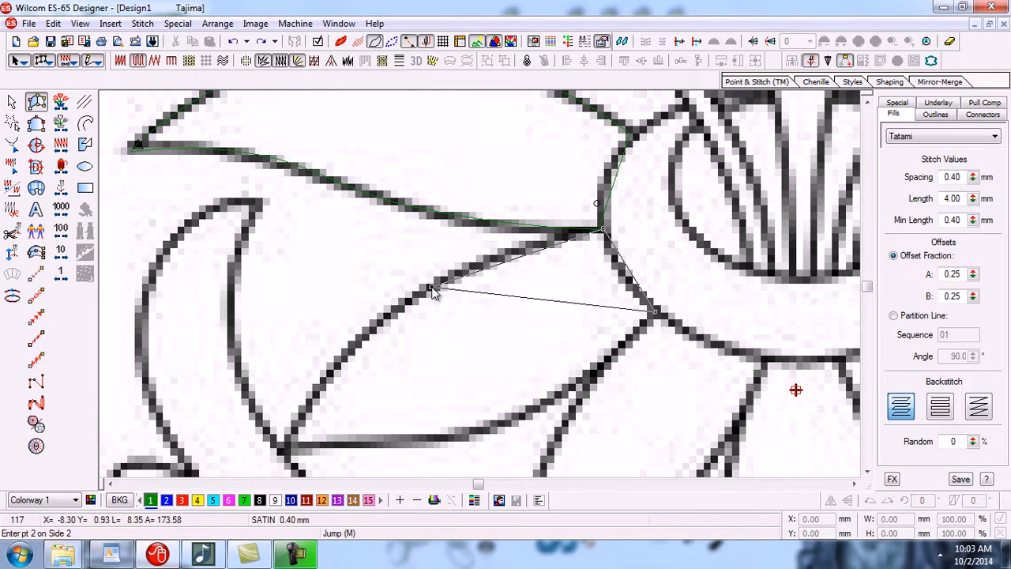
pyautogui.click(519, 419)
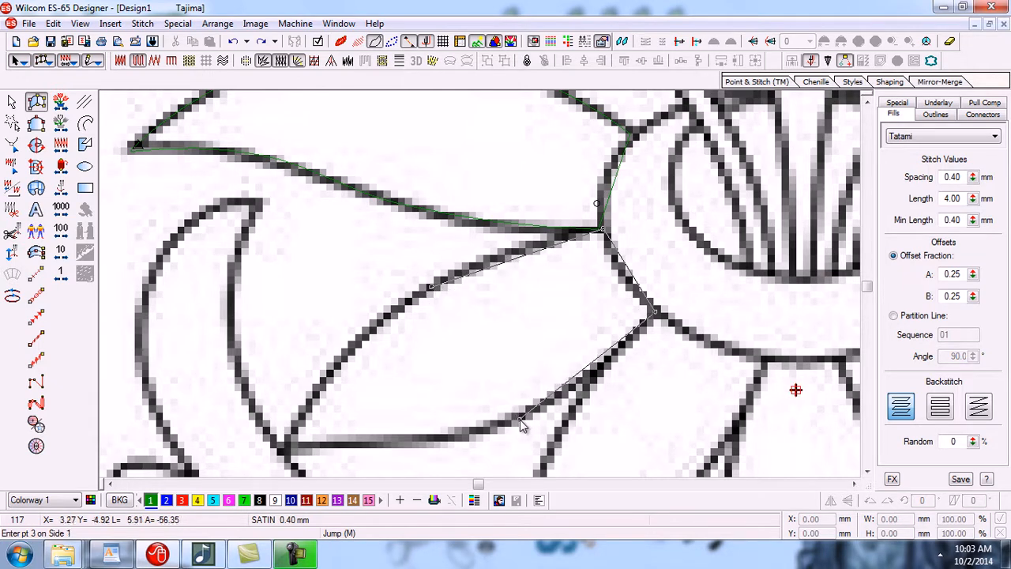
pyautogui.click(336, 373)
pyautogui.click(358, 445)
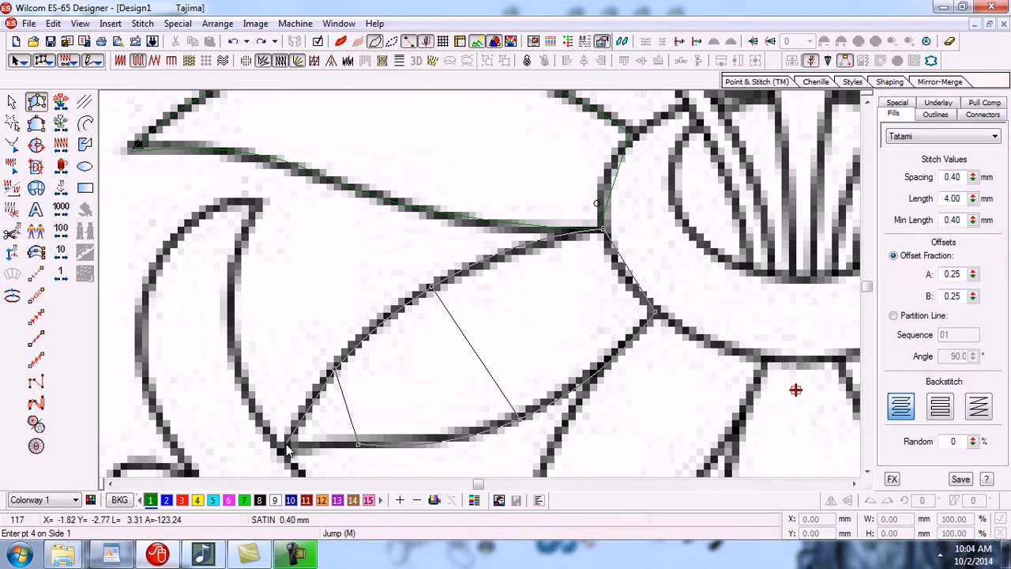
pyautogui.click(287, 447)
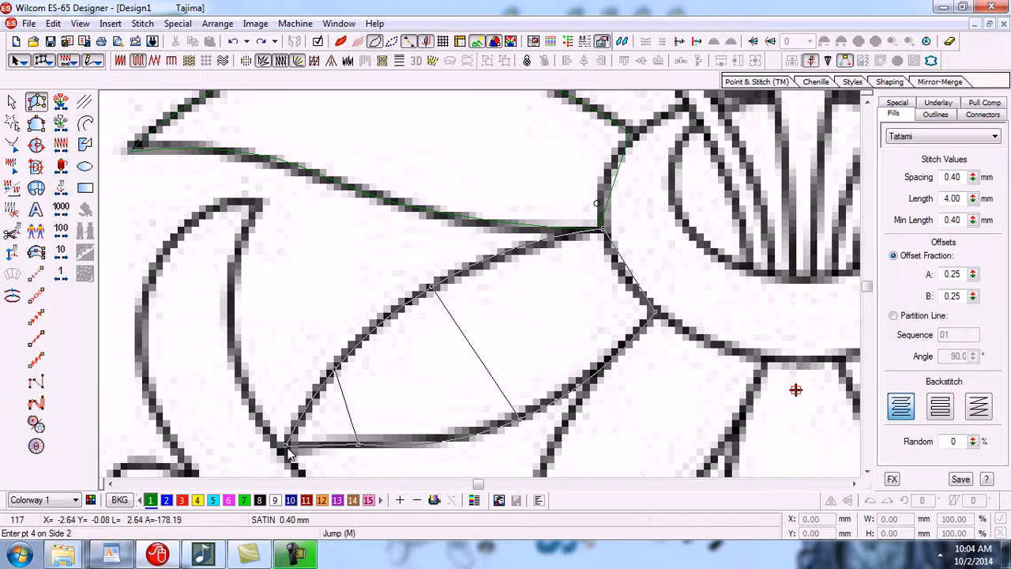
pyautogui.click(288, 447)
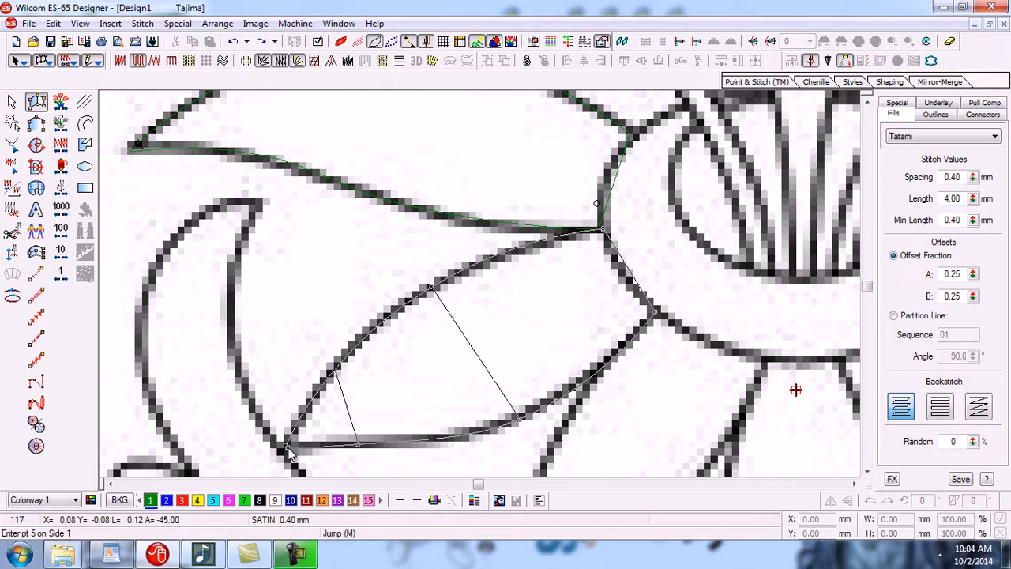
pyautogui.press('Return')
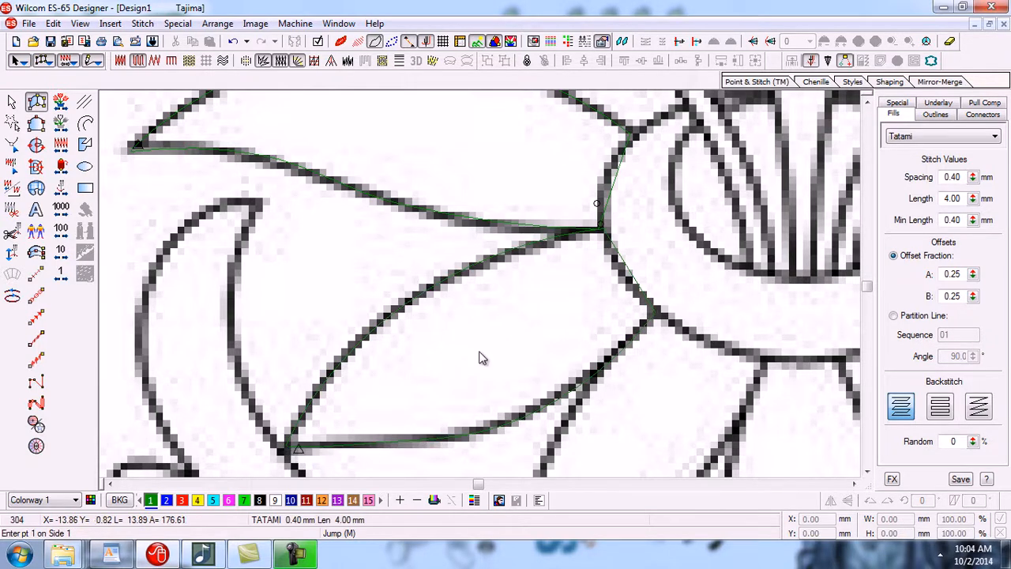
# Step: Compare Zigzag, E Stitch and Contour fills on the new petal in TrueView and settle on Satin with 0.40 mm spacing
pyautogui.click(342, 42)
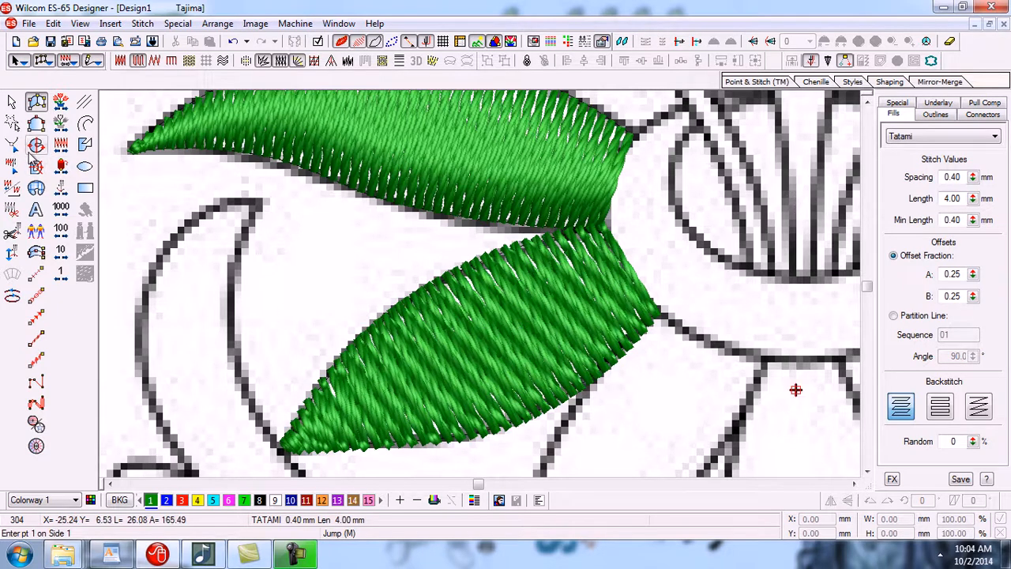
pyautogui.click(11, 103)
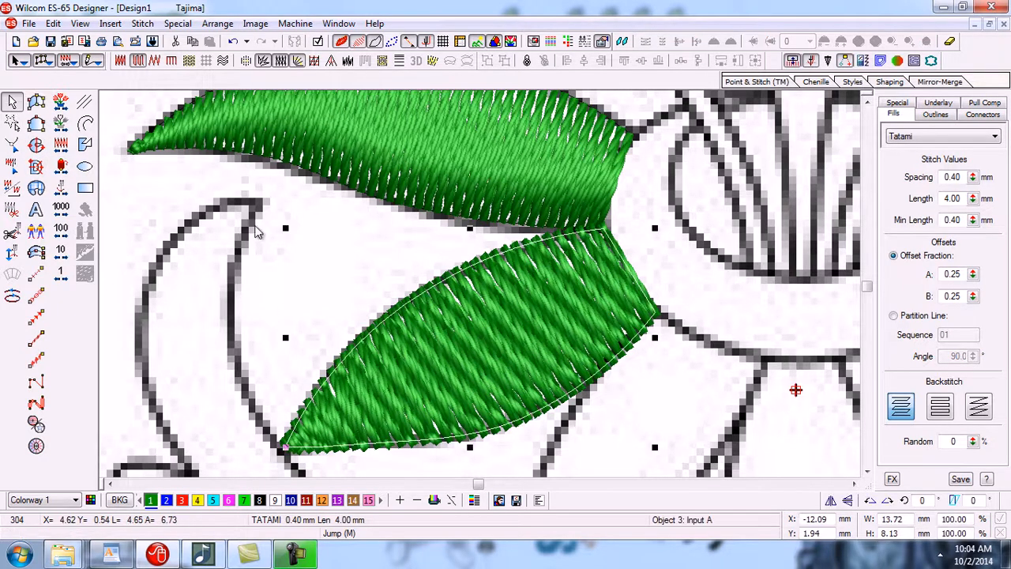
pyautogui.click(120, 61)
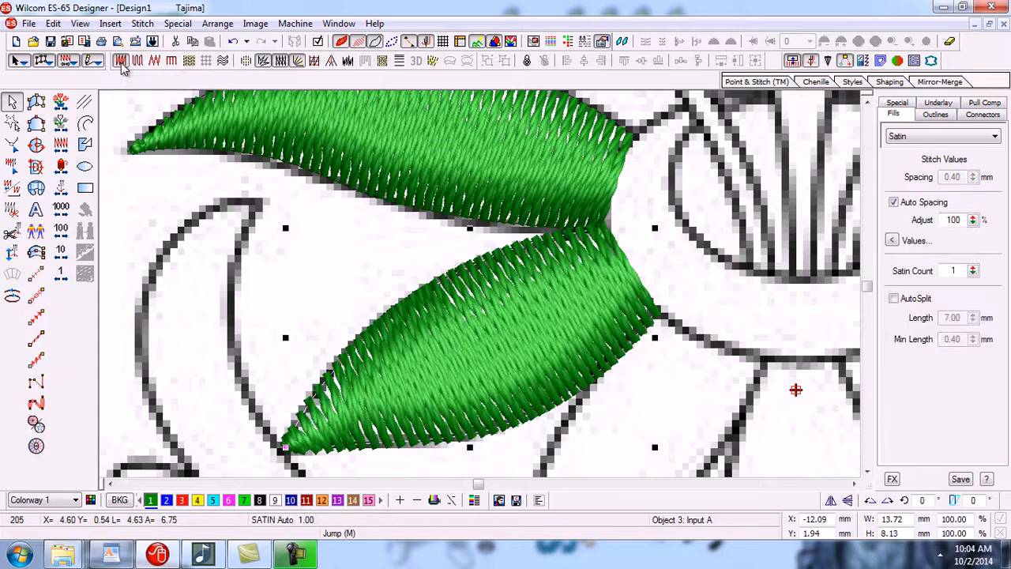
pyautogui.click(154, 61)
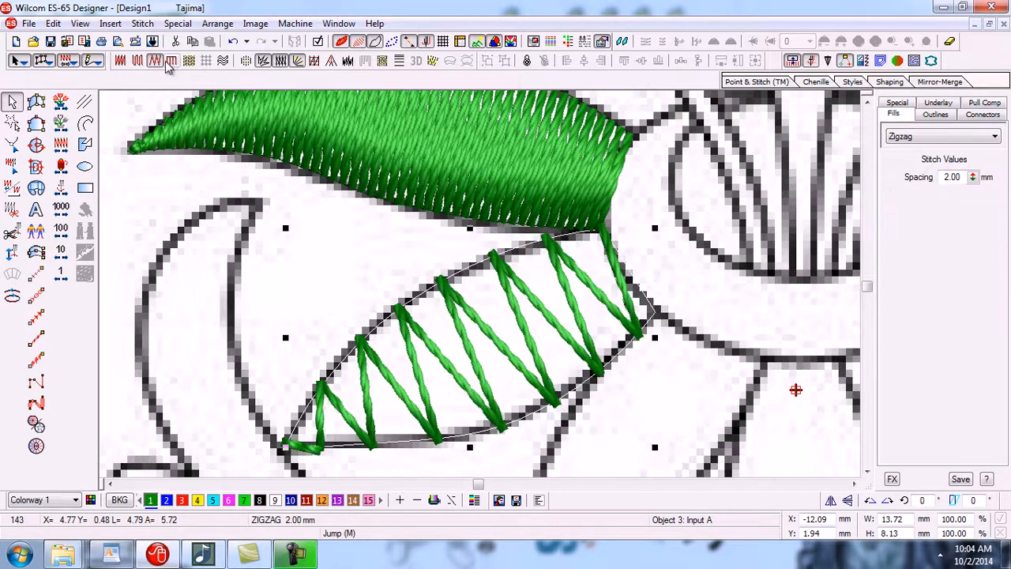
pyautogui.click(171, 63)
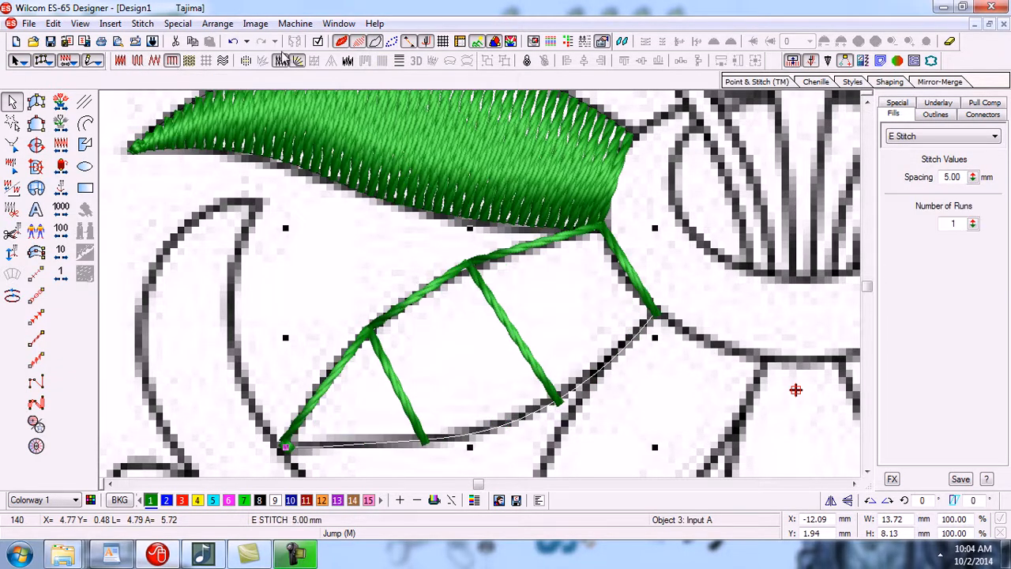
pyautogui.click(224, 61)
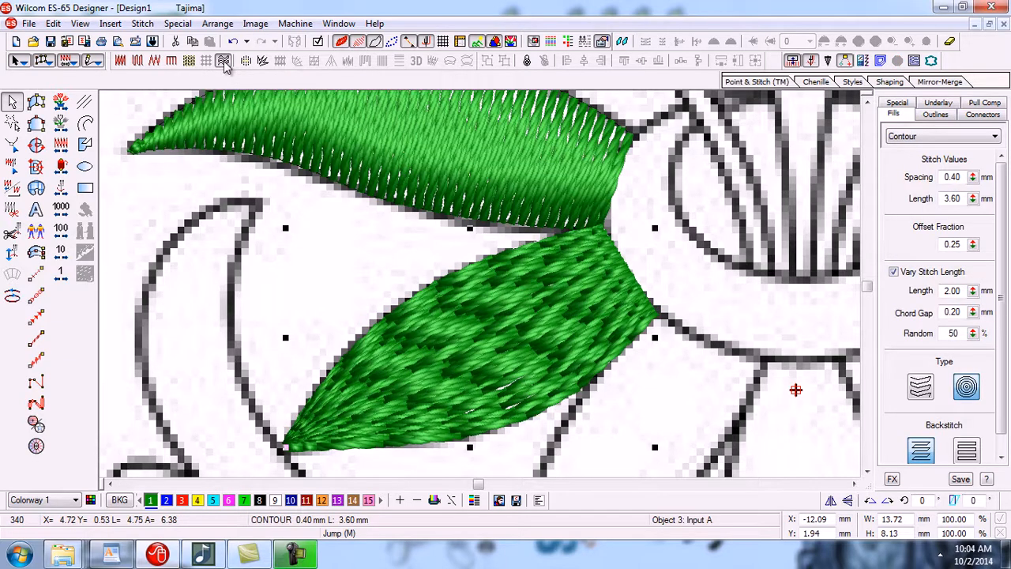
pyautogui.click(121, 62)
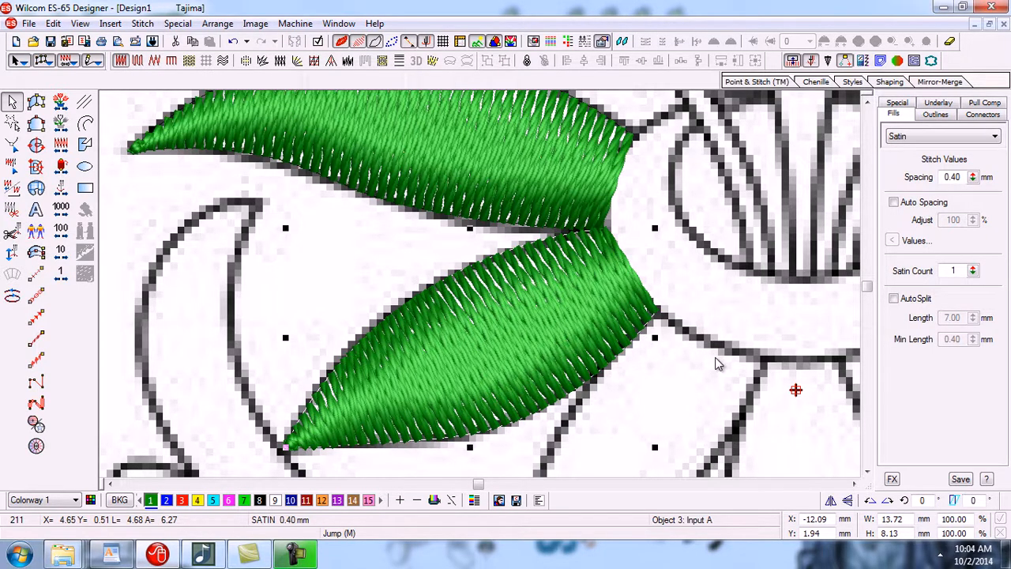
# Step: Hide the flower artwork and adjust the new petal's two inner stitch angles with Reshape
pyautogui.press('d')
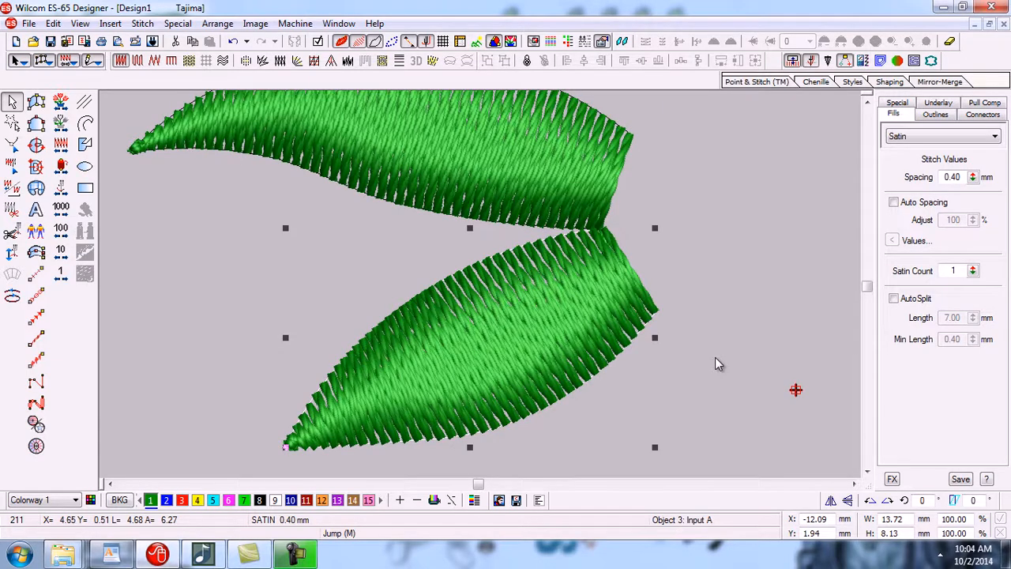
pyautogui.press('h')
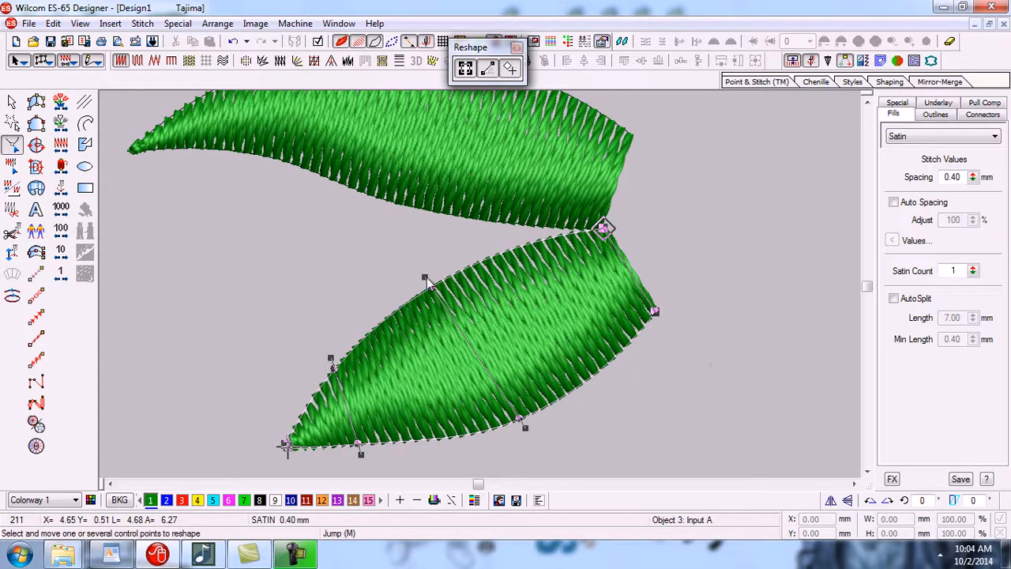
pyautogui.moveTo(431, 283)
pyautogui.mouseDown()
pyautogui.moveTo(441, 267)
pyautogui.moveTo(434, 276)
pyautogui.mouseUp()
pyautogui.moveTo(343, 349); pyautogui.dragTo(320, 370)
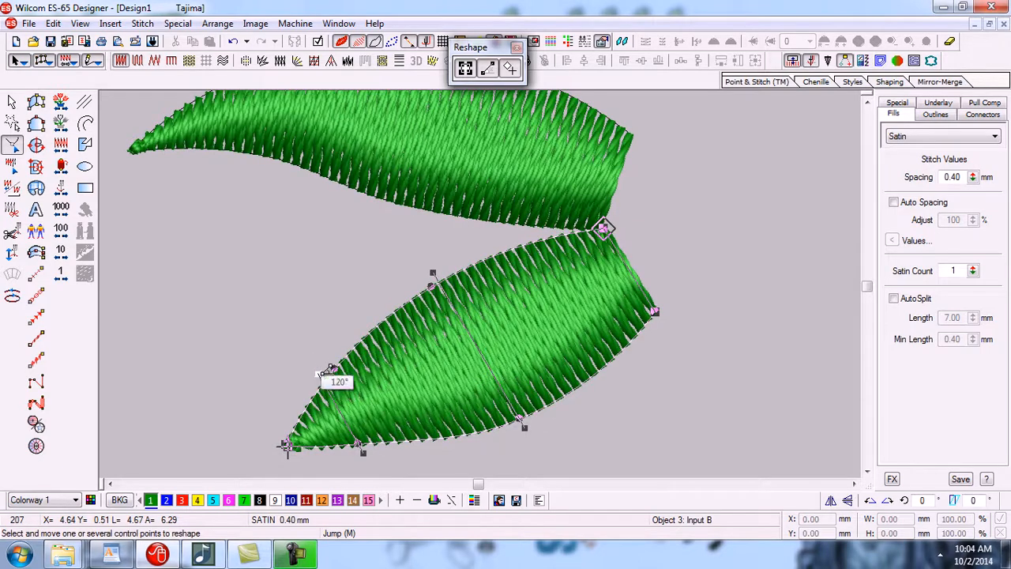
pyautogui.moveTo(330, 370); pyautogui.dragTo(325, 370)
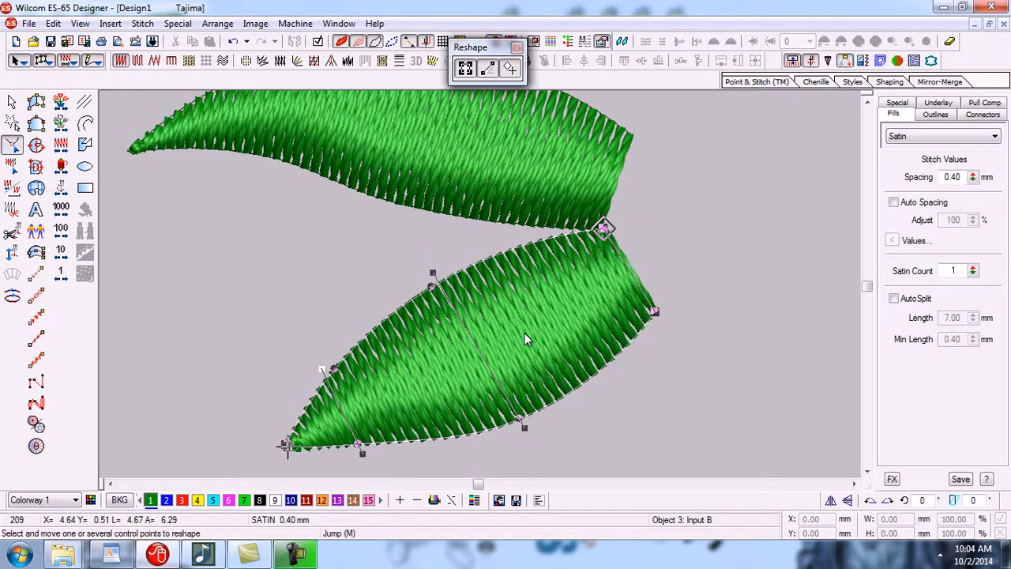
pyautogui.press('Escape')
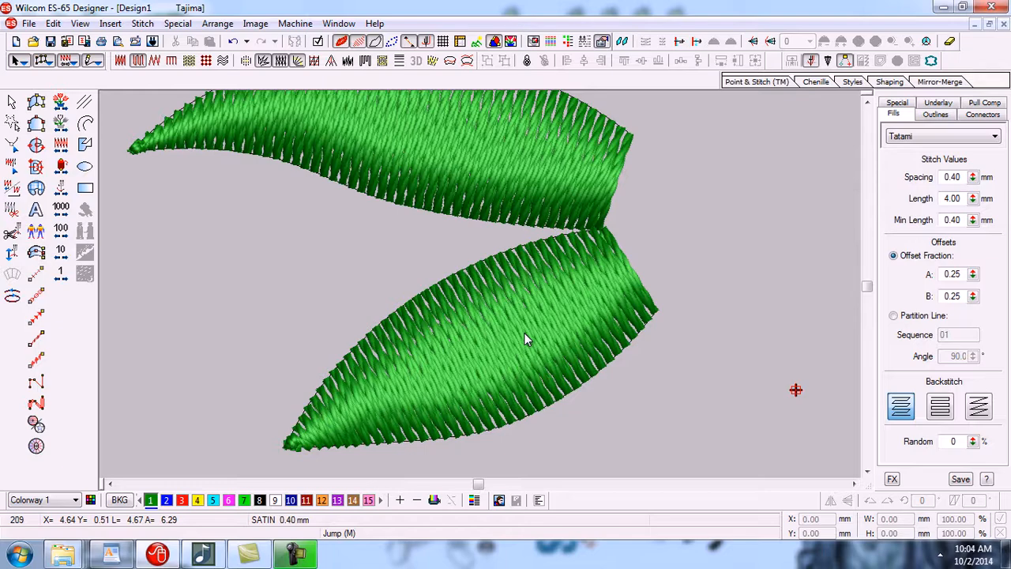
# Step: Show the flower artwork again and digitize the third petal with Input A, placing three pairs of points from the flower centre to the tip
pyautogui.press('F9')
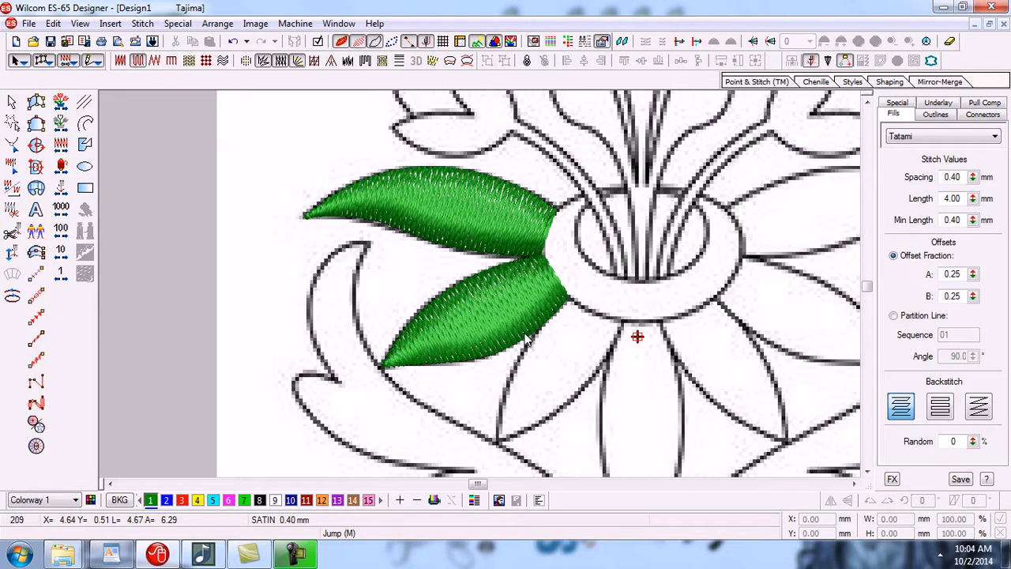
pyautogui.click(867, 472)
pyautogui.click(856, 484)
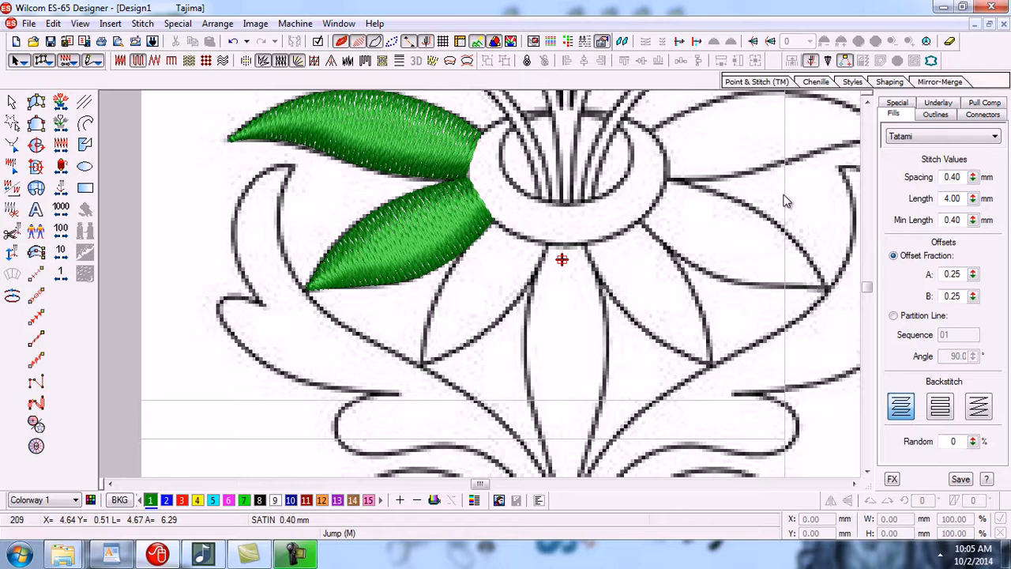
pyautogui.press('b')
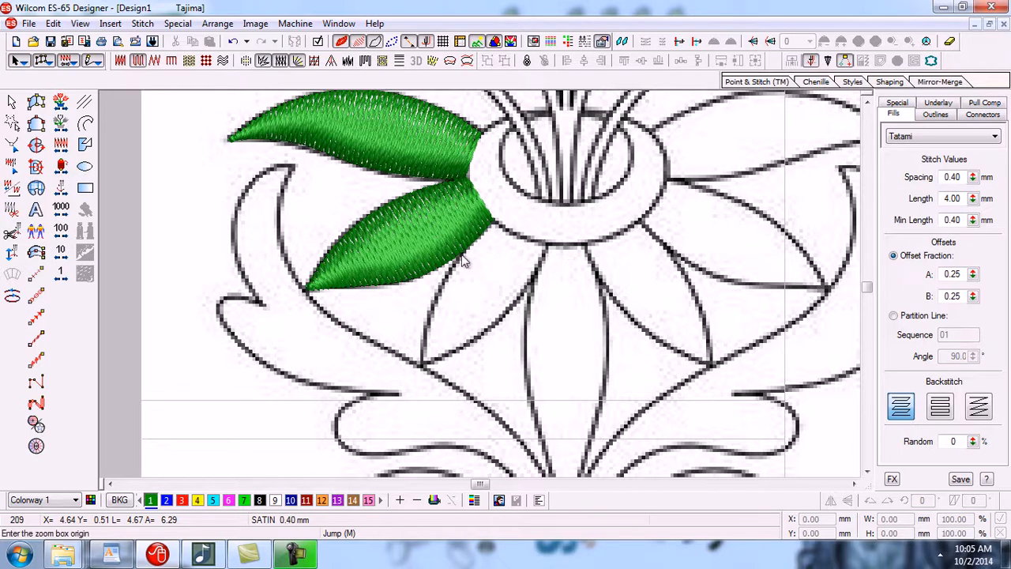
pyautogui.moveTo(465, 264); pyautogui.dragTo(575, 390)
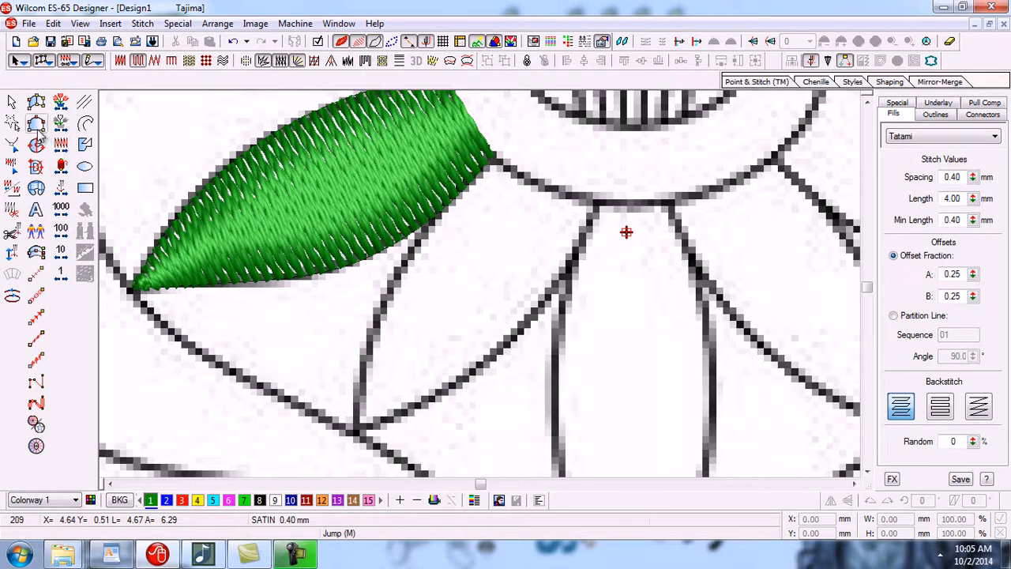
pyautogui.click(35, 101)
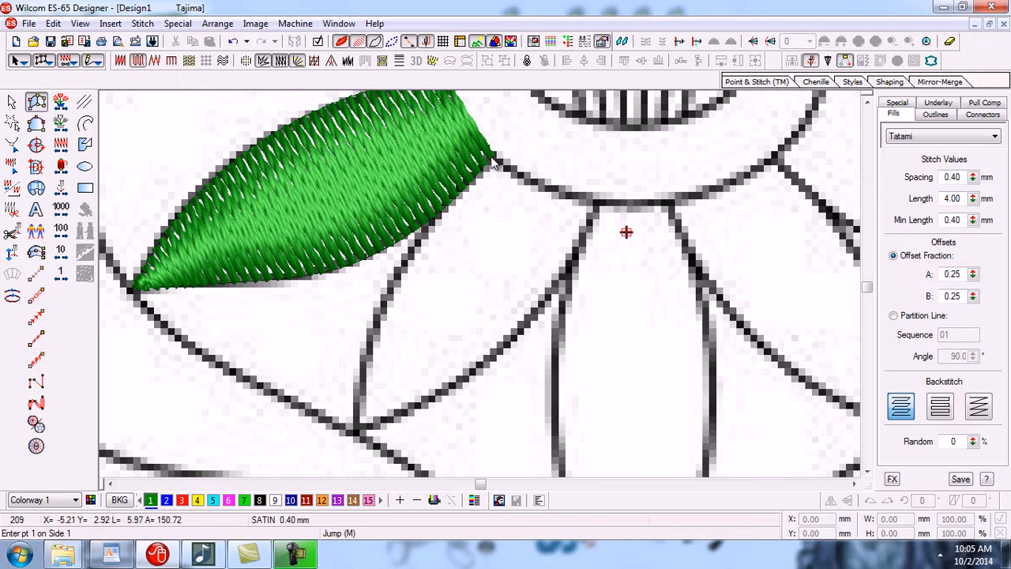
pyautogui.click(490, 158)
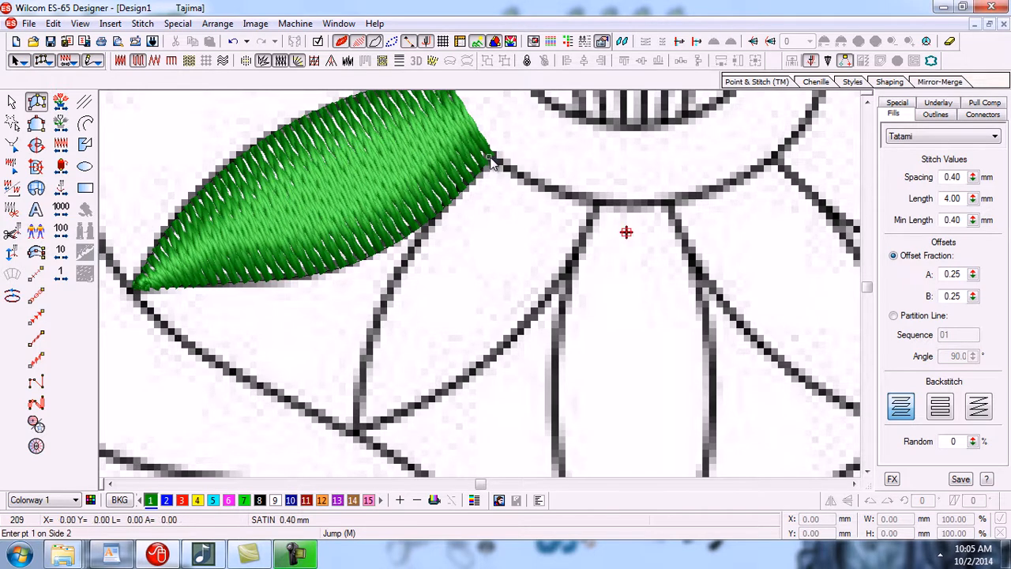
pyautogui.click(596, 207)
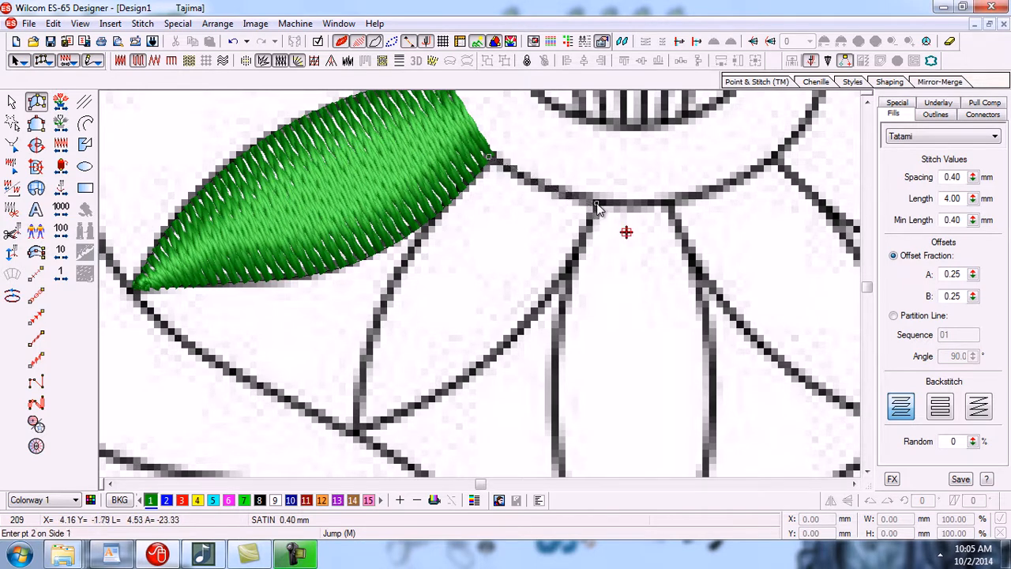
pyautogui.click(412, 252)
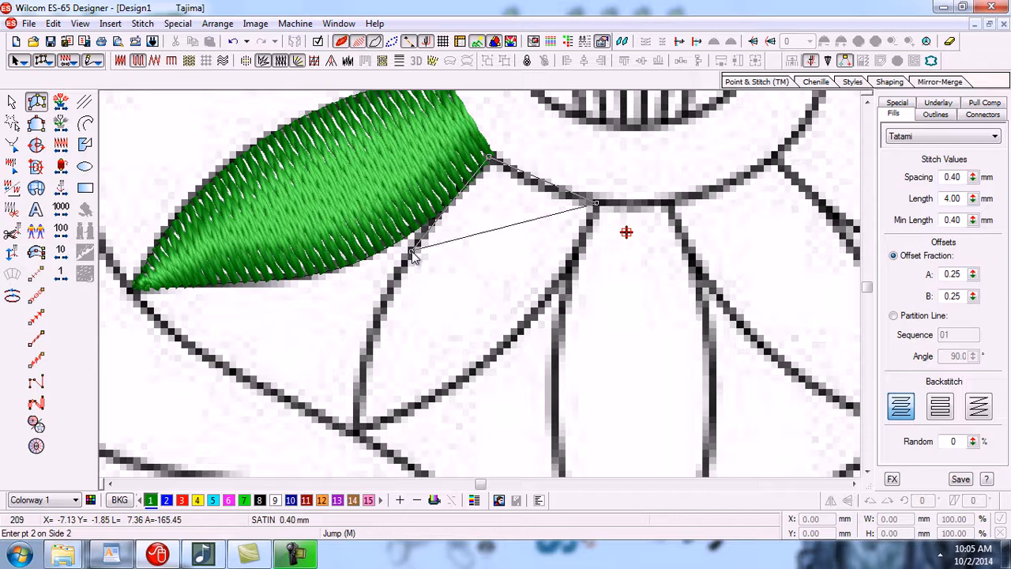
pyautogui.click(519, 333)
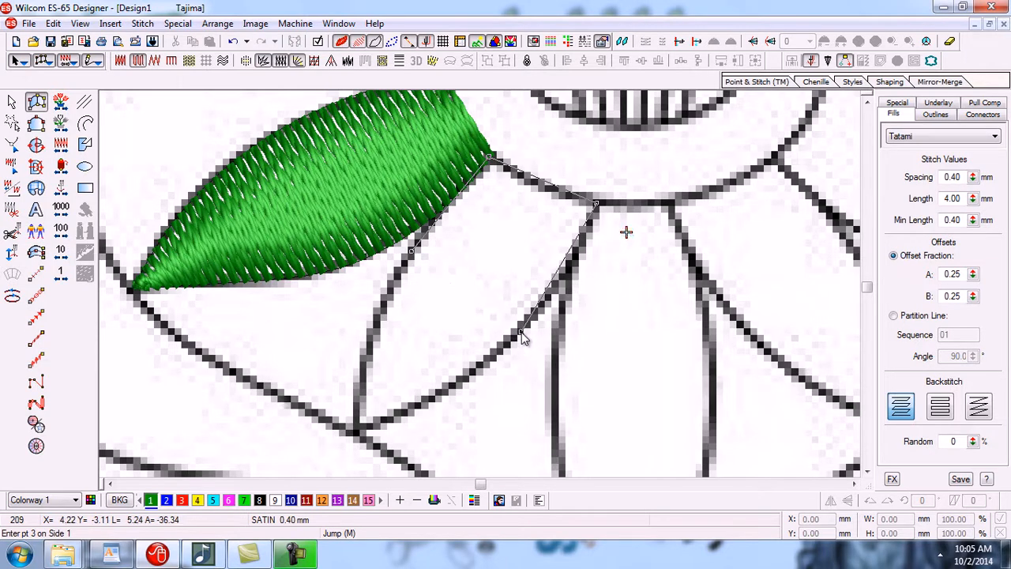
pyautogui.click(358, 426)
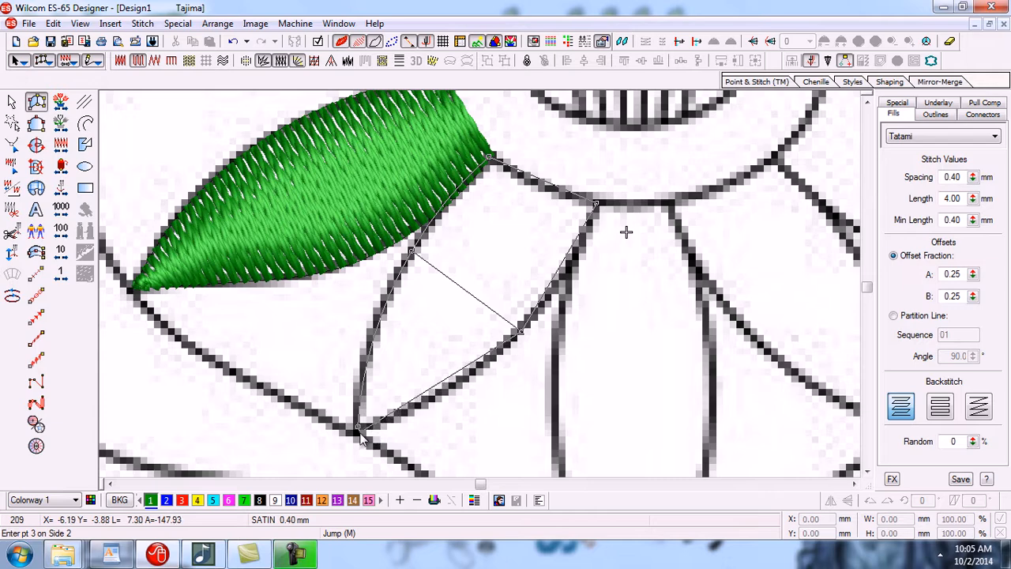
pyautogui.click(361, 432)
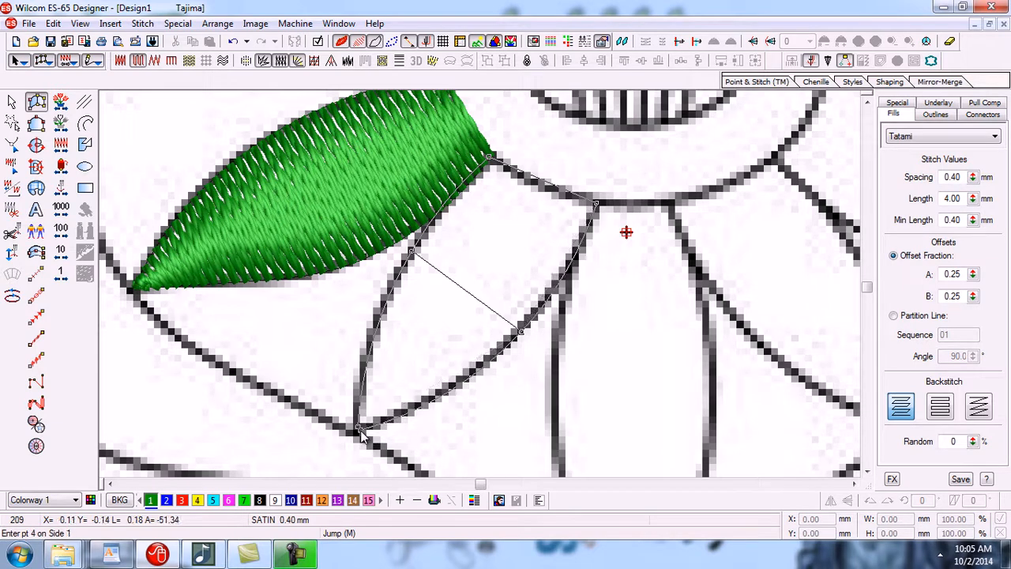
pyautogui.press('Return')
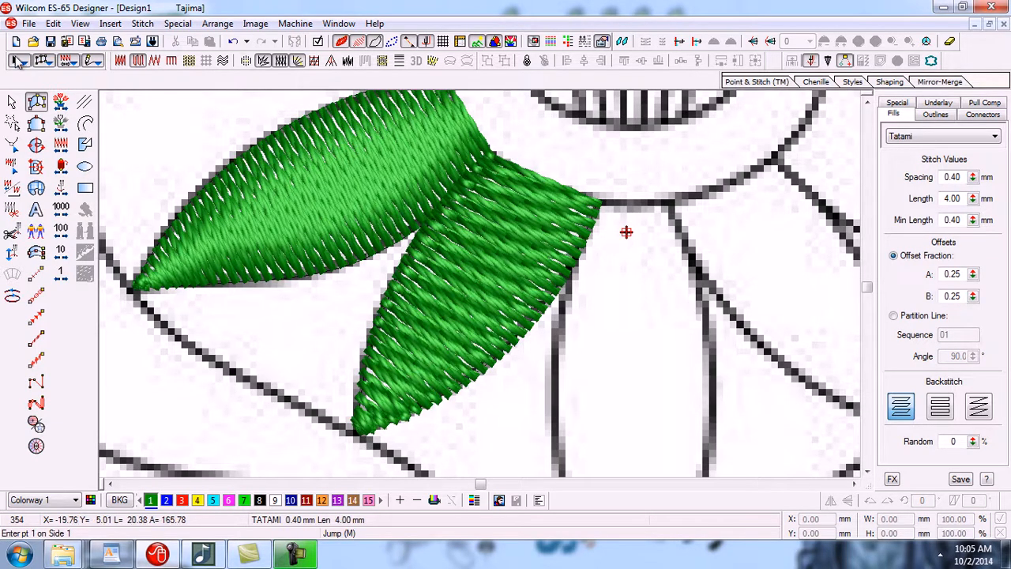
# Step: Change the third petal's fill to Satin and adjust its middle stitch angle to about 147° with Reshape
pyautogui.press('Escape')
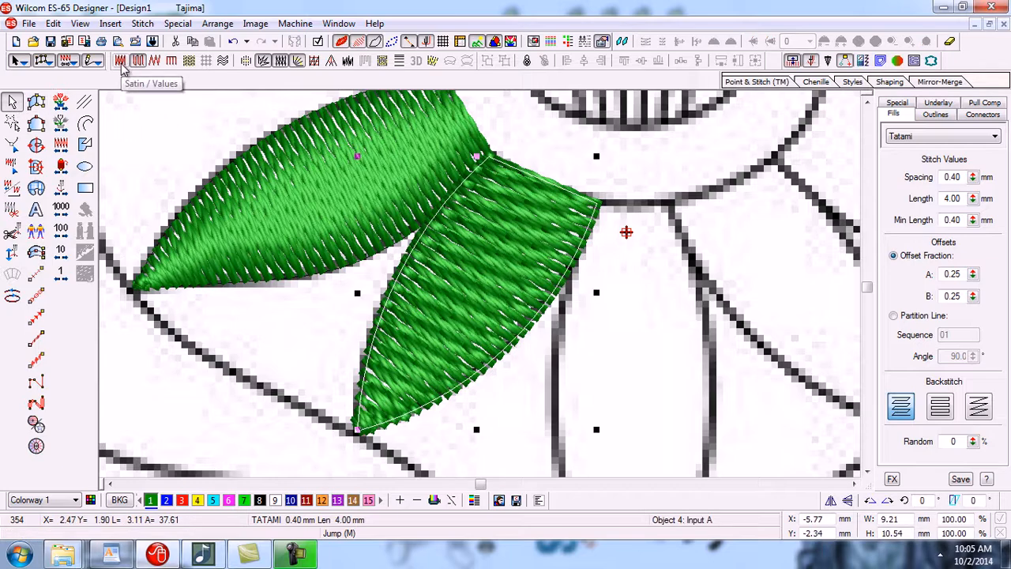
pyautogui.click(120, 62)
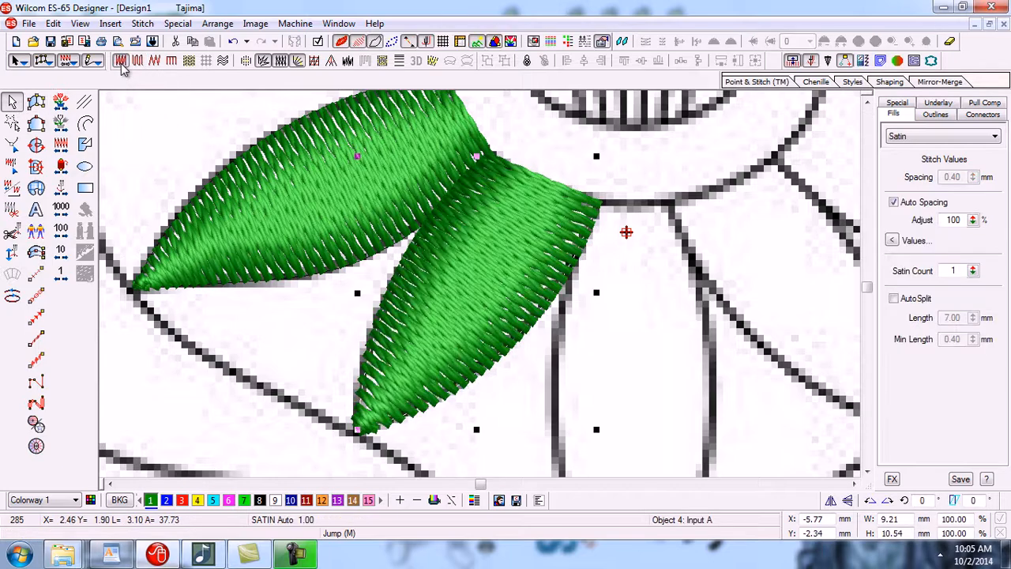
pyautogui.press('h')
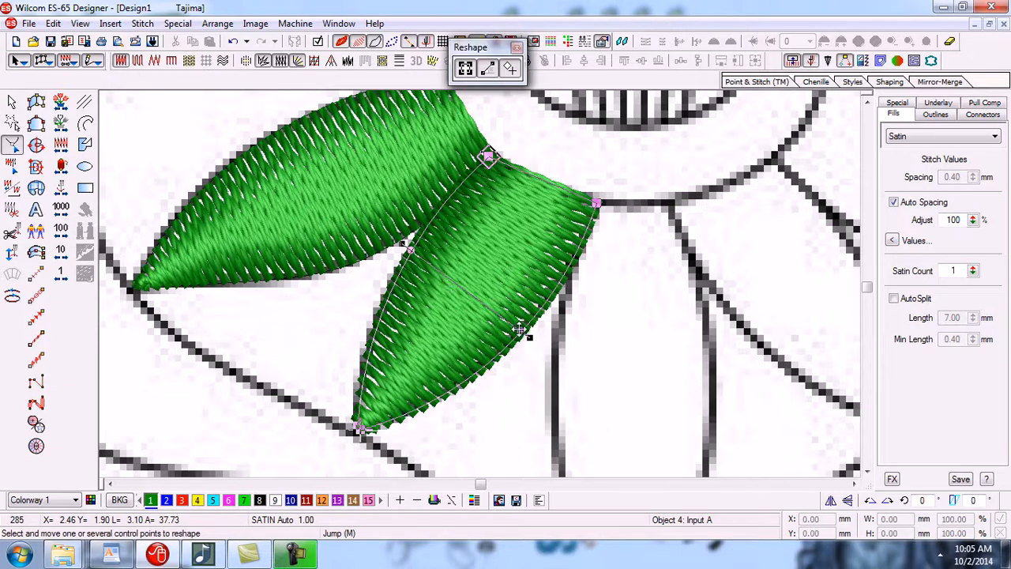
pyautogui.moveTo(530, 337); pyautogui.dragTo(545, 329)
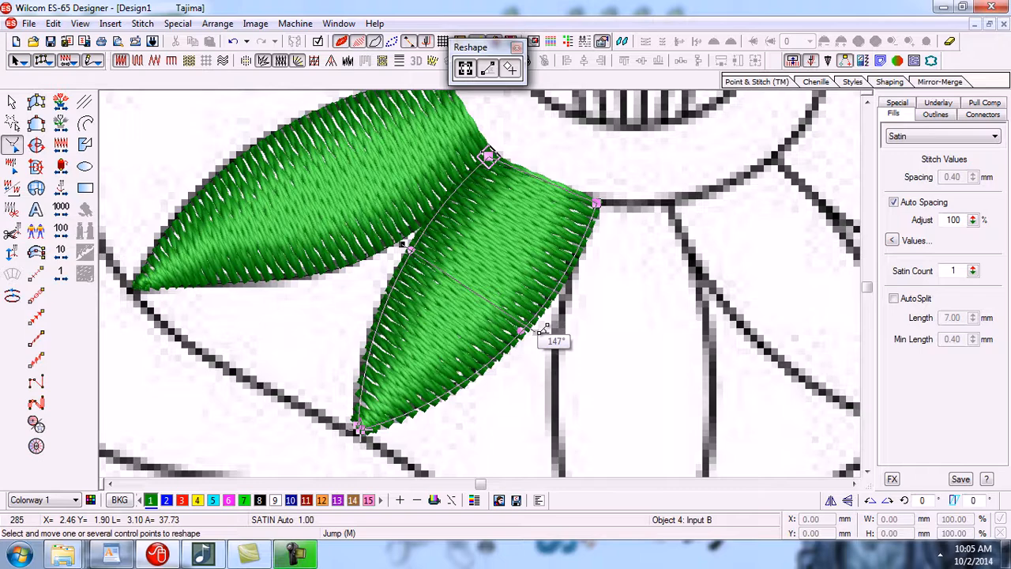
pyautogui.press('Escape')
pyautogui.hotkey('shift', 'z')
pyautogui.hotkey('shift', 'z')
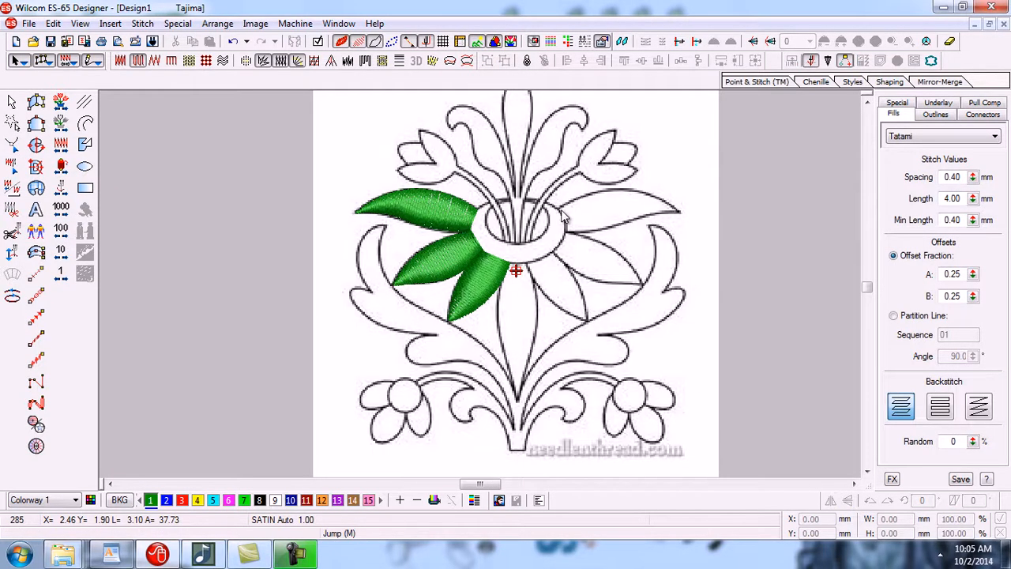
# Step: Minimize Design1 and bring up the other open floral embroidery design, showing it in full
pyautogui.click(975, 24)
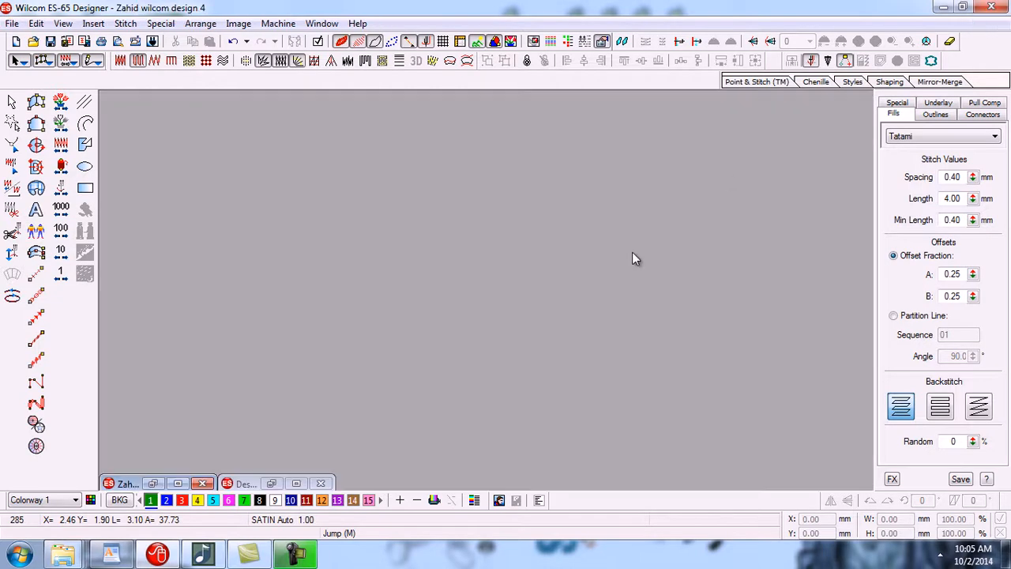
pyautogui.click(154, 482)
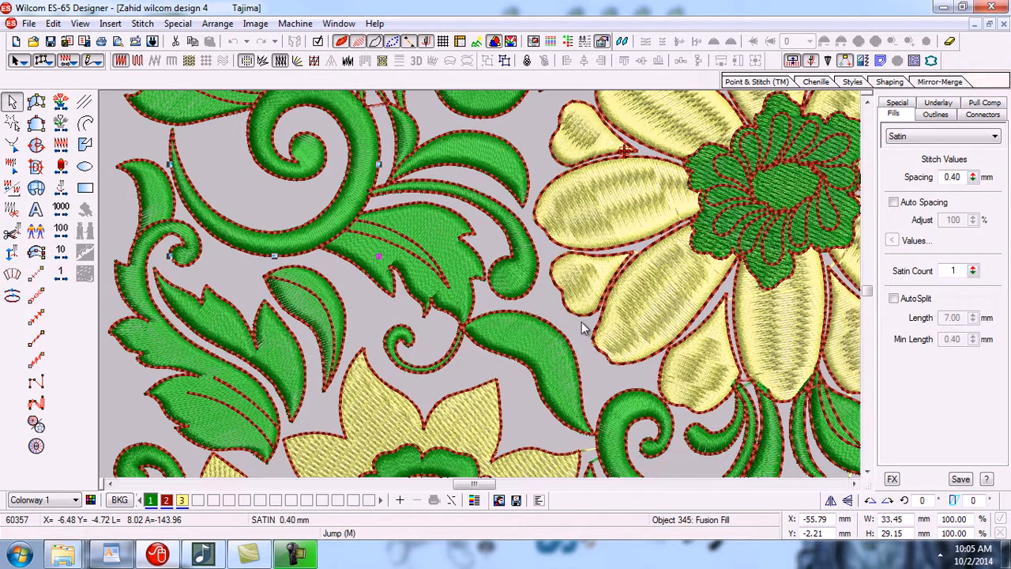
pyautogui.press('0')
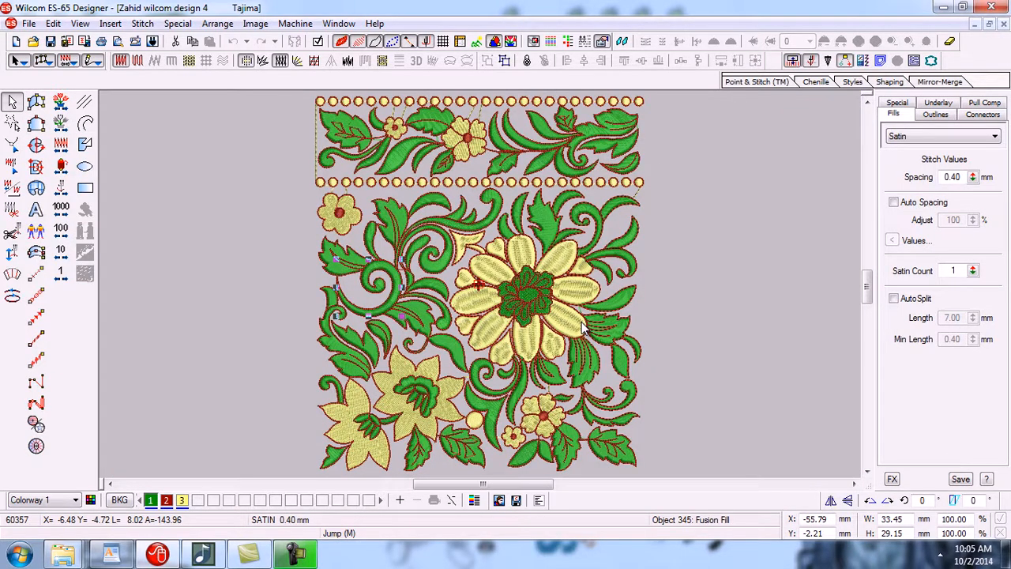
# Step: Show the pencil sketch bitmap and move it clear of the stitched design so both lie side by side
pyautogui.press('d')
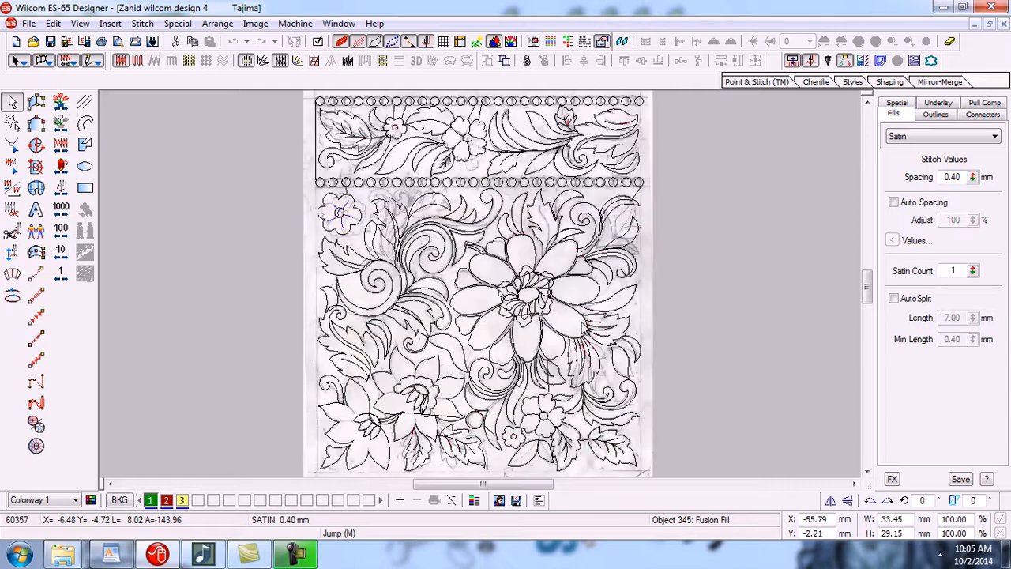
pyautogui.moveTo(649, 166); pyautogui.dragTo(820, 227)
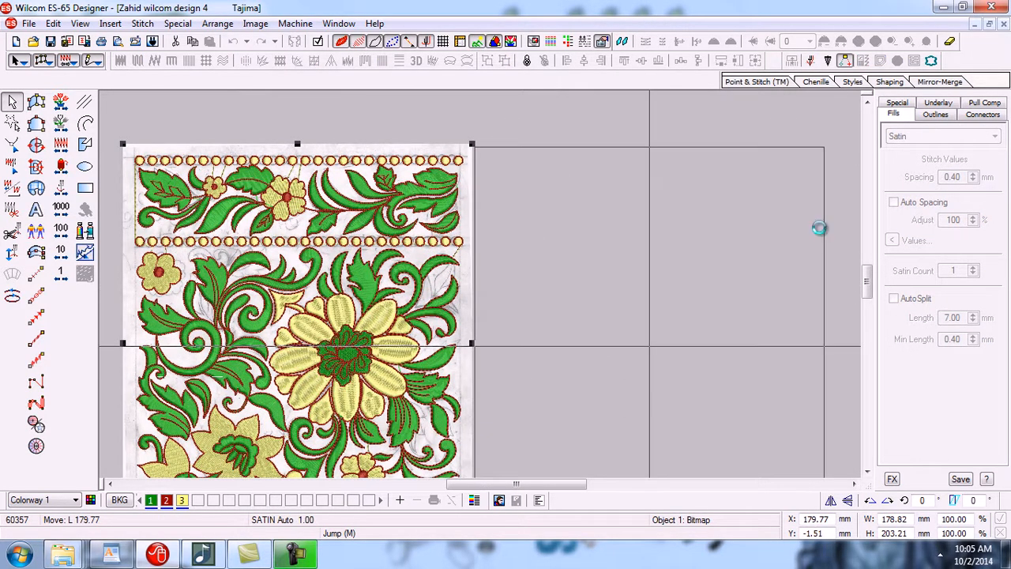
pyautogui.press('0')
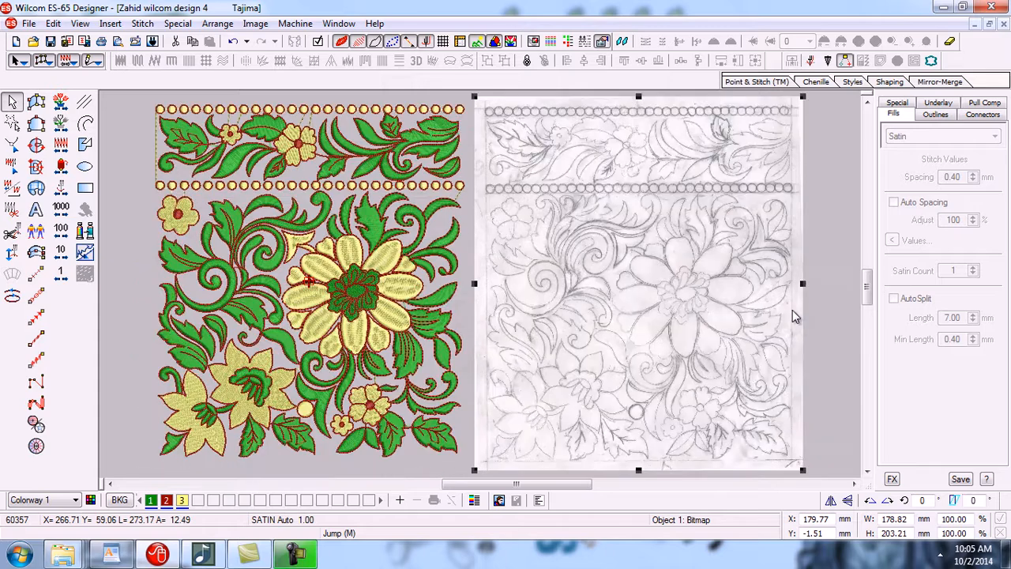
pyautogui.click(838, 326)
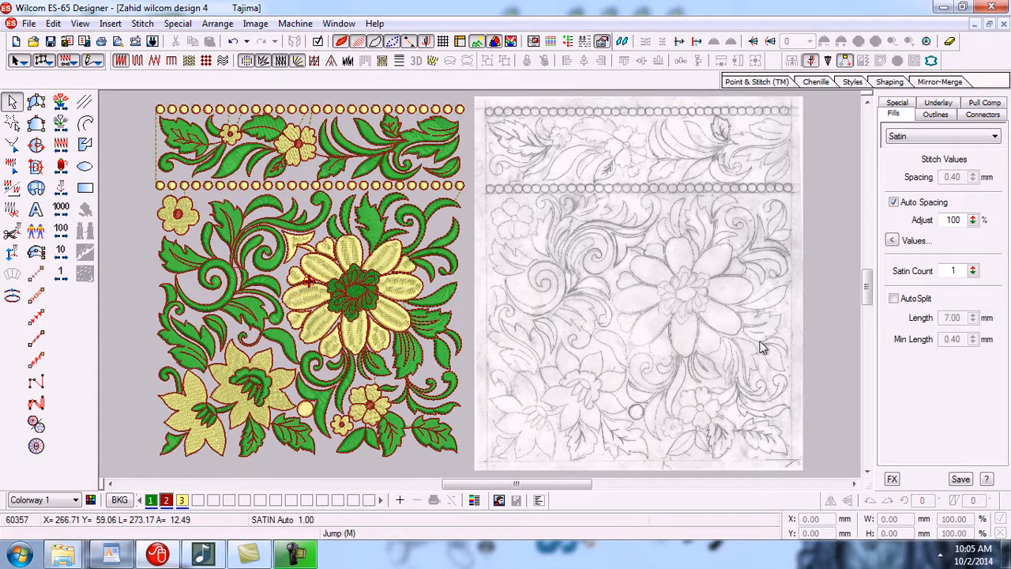
# Step: Digitize the small curved leaf on the sketch's lower-left side with Input A and Tatami fill, placing five pairs of points from base to tip
pyautogui.press('b')
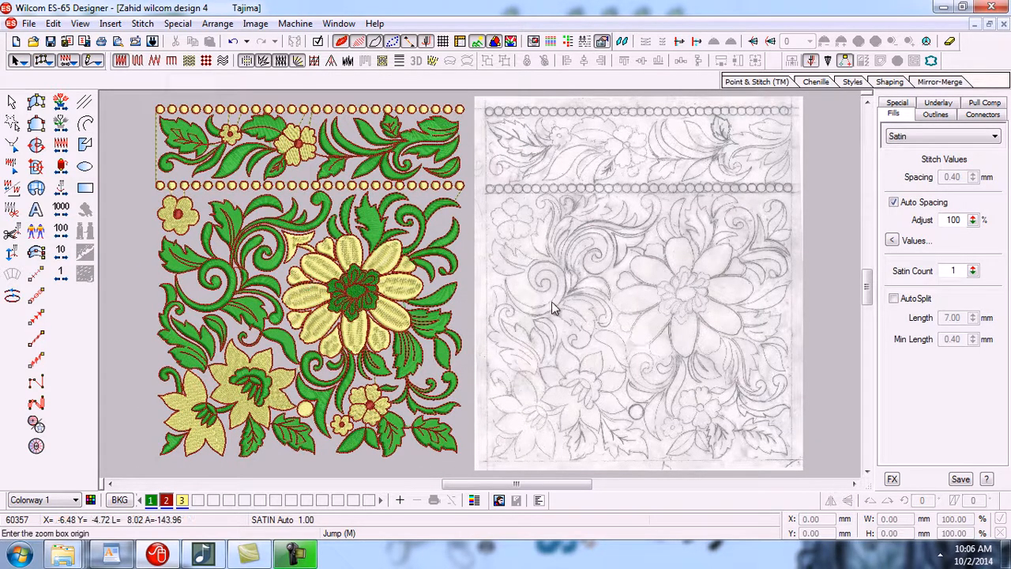
pyautogui.moveTo(472, 251); pyautogui.dragTo(642, 395)
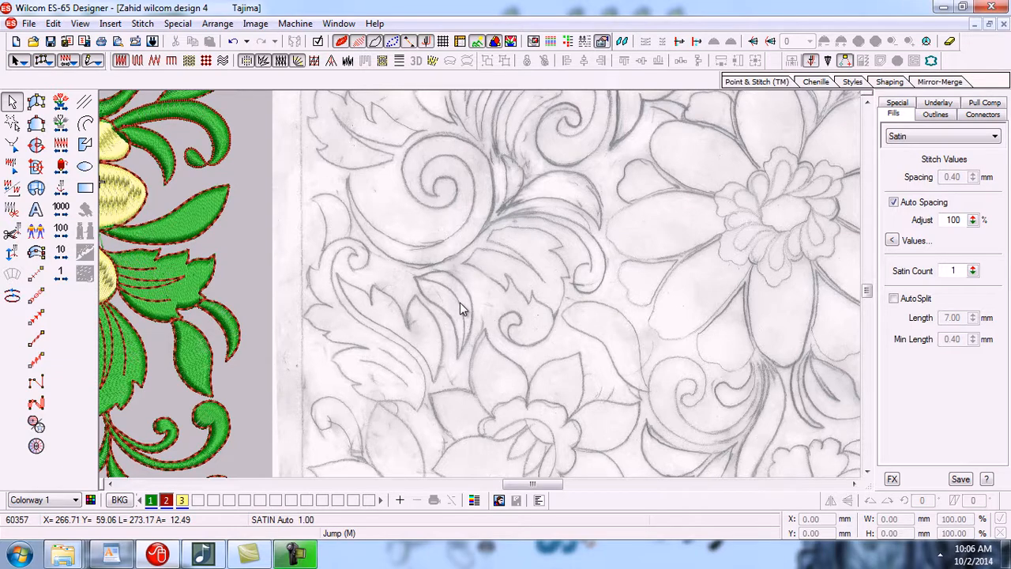
pyautogui.click(868, 471)
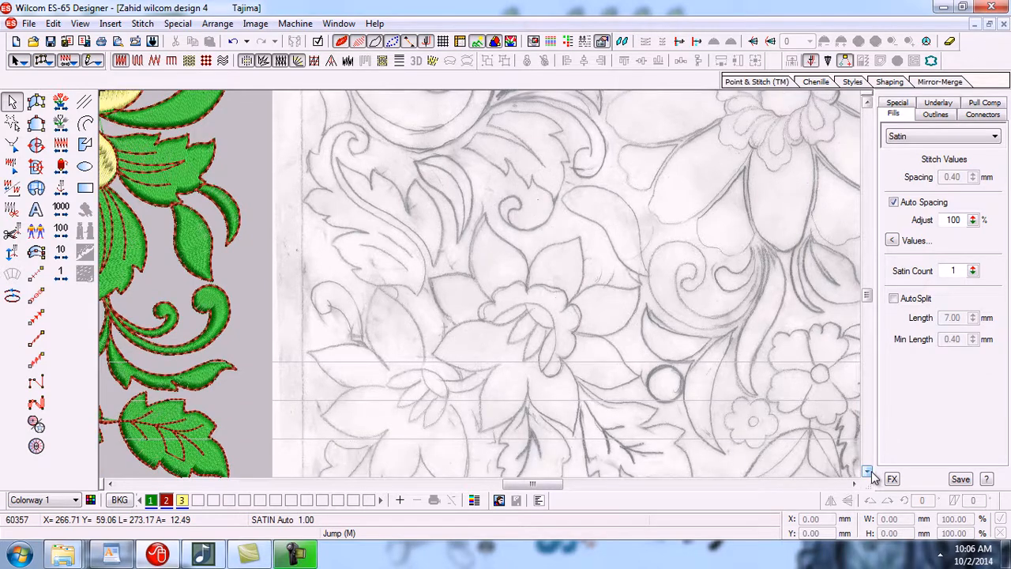
pyautogui.click(855, 484)
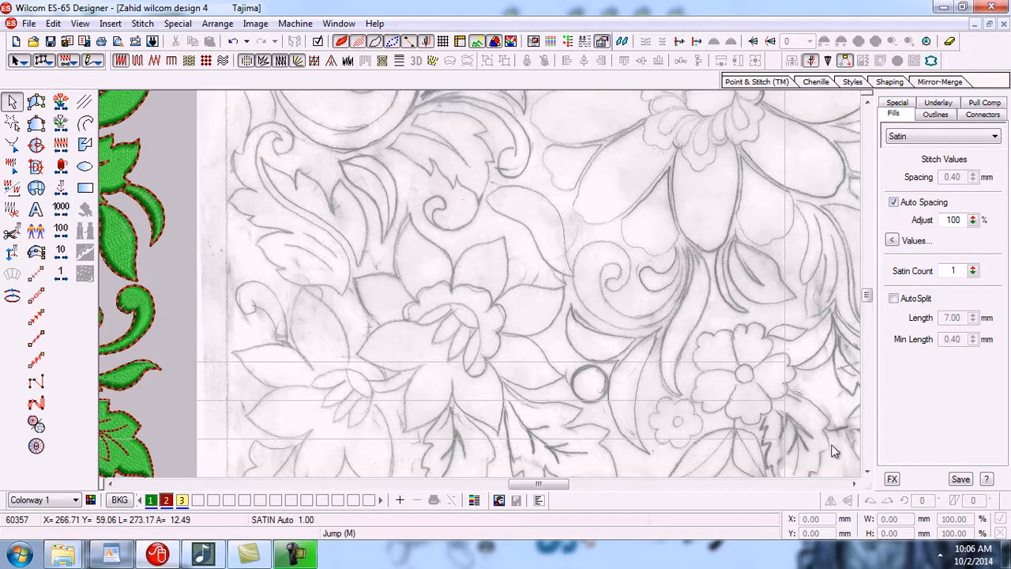
pyautogui.click(869, 101)
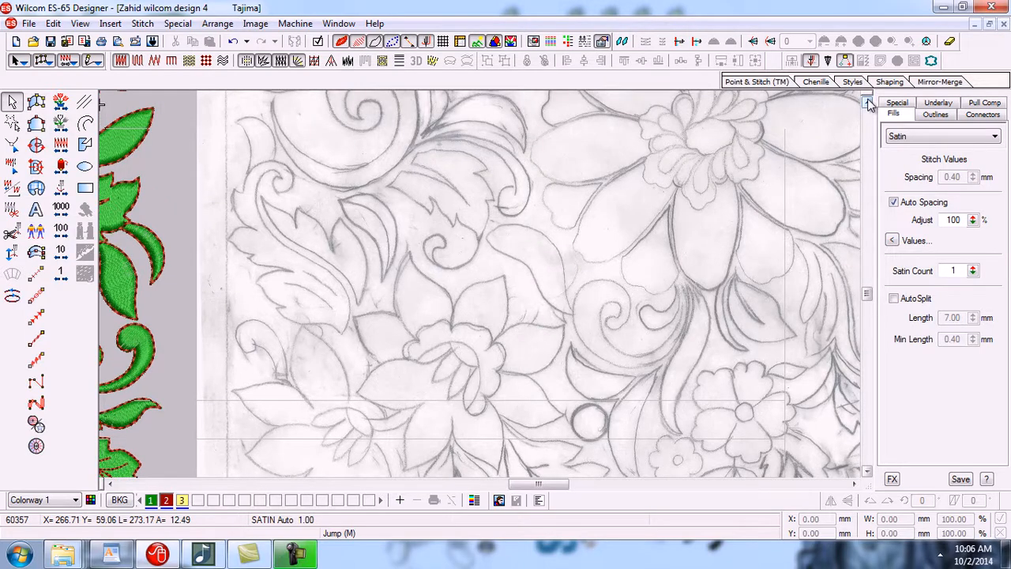
pyautogui.press('b')
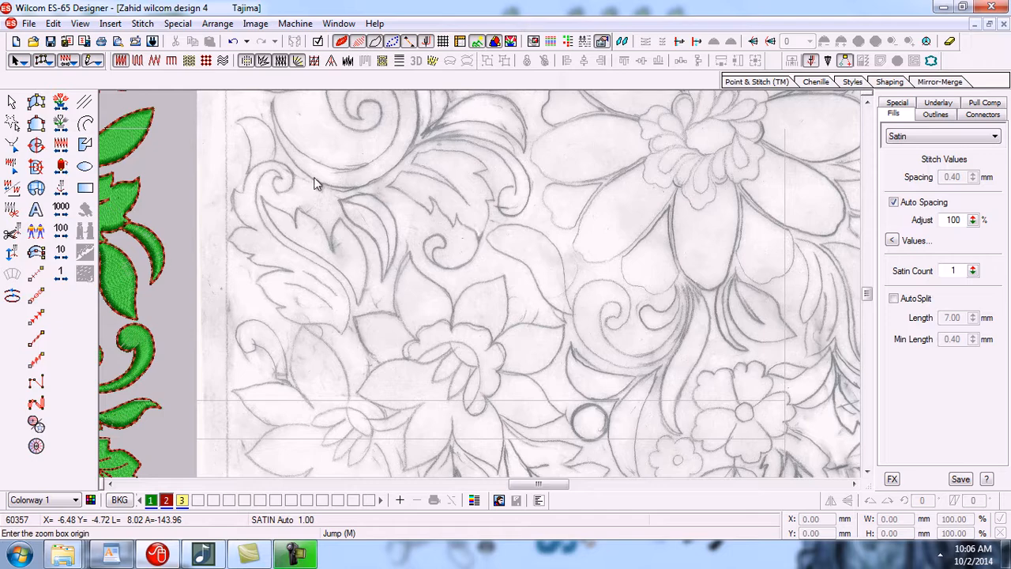
pyautogui.moveTo(312, 175); pyautogui.dragTo(410, 287)
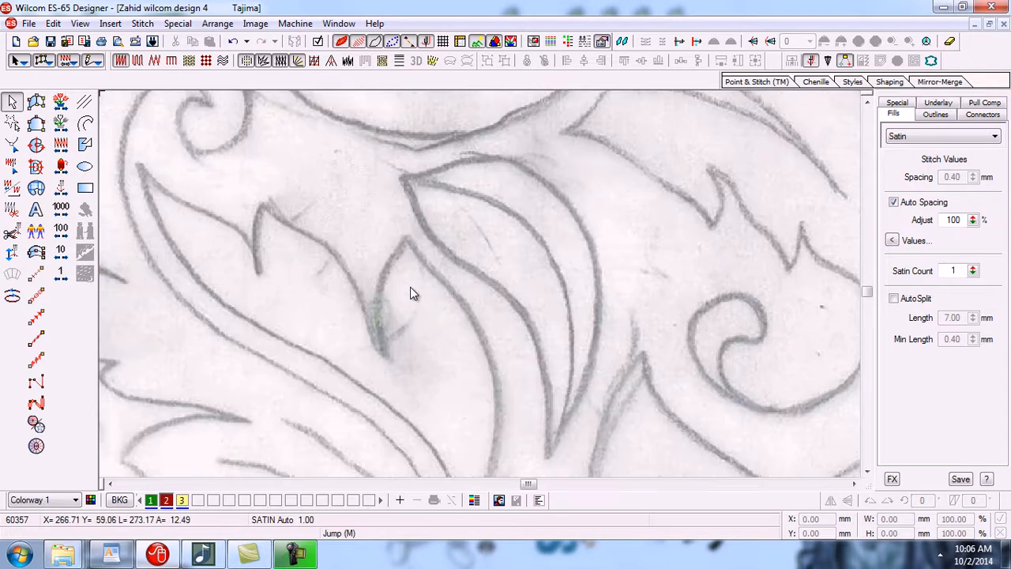
pyautogui.click(36, 101)
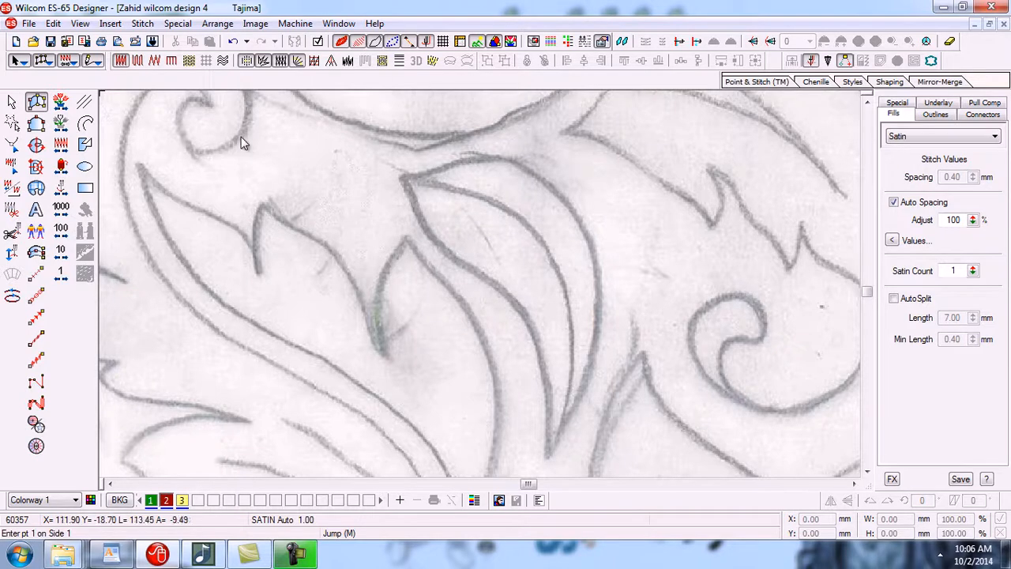
pyautogui.click(138, 61)
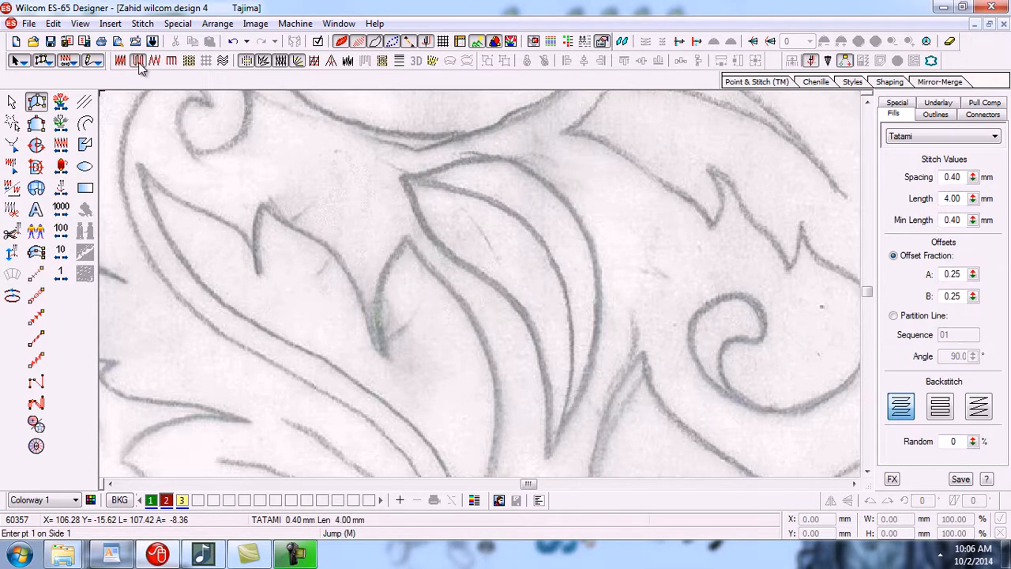
pyautogui.click(402, 181)
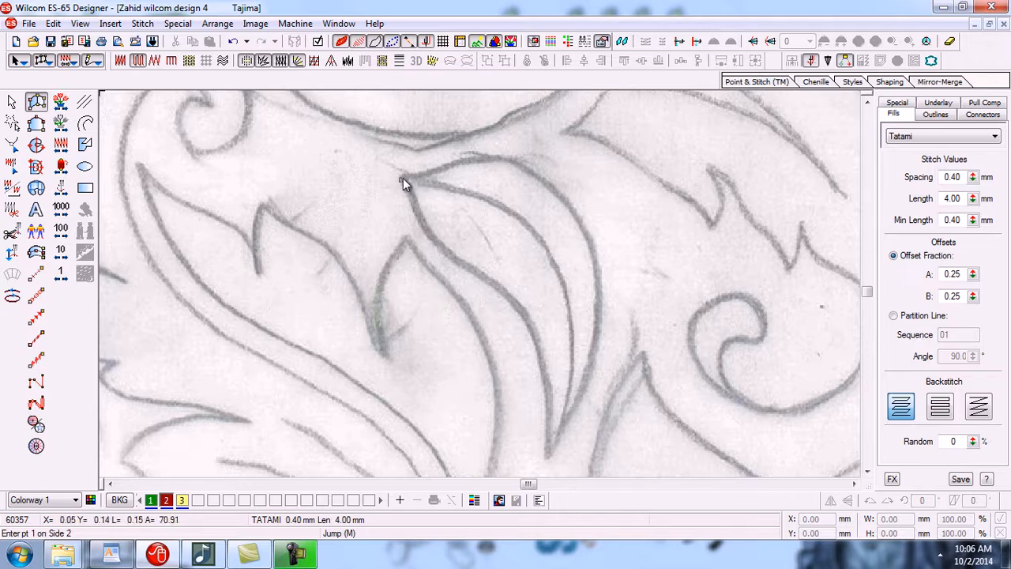
pyautogui.click(403, 178)
pyautogui.click(487, 156)
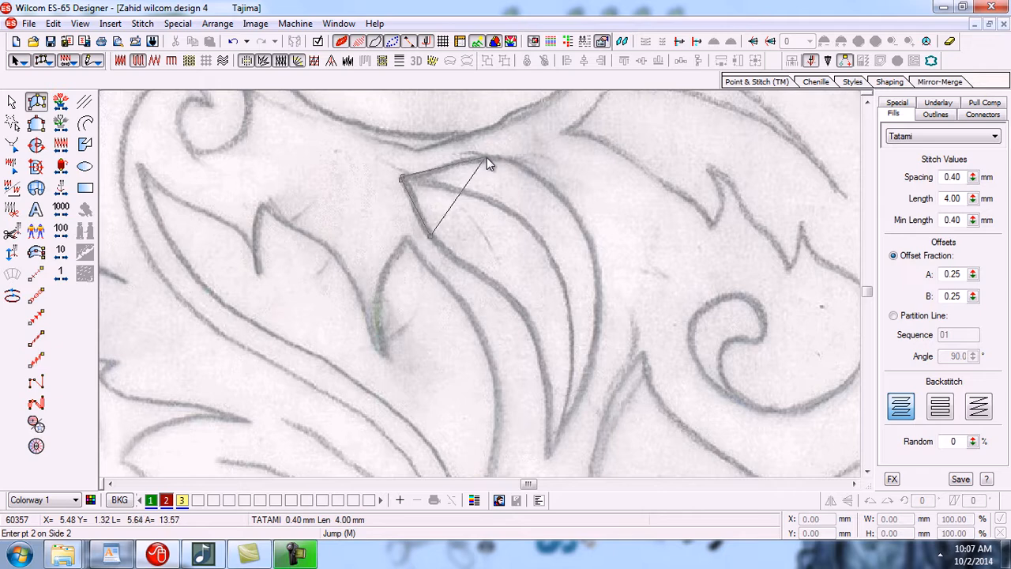
pyautogui.click(485, 278)
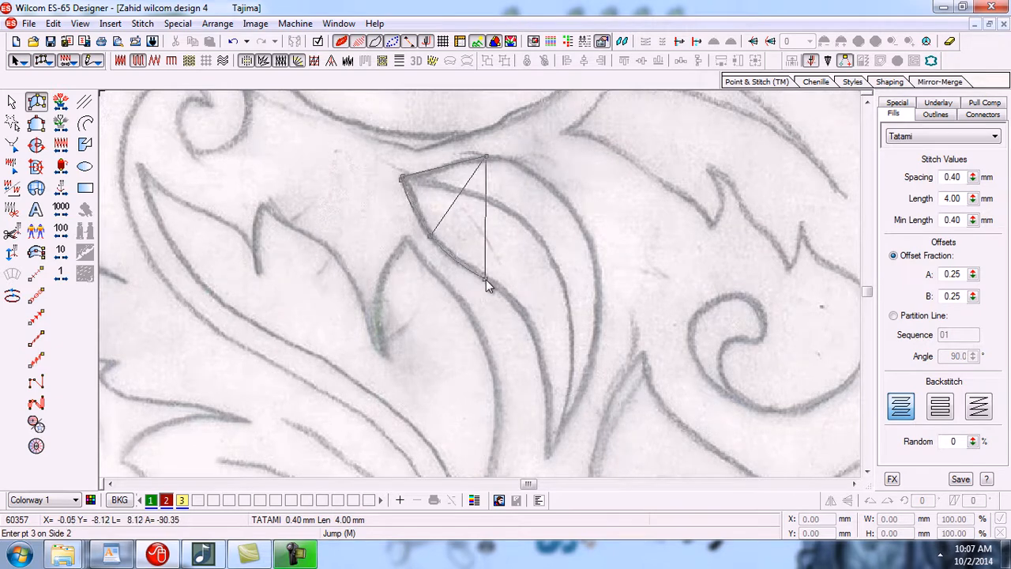
pyautogui.click(569, 207)
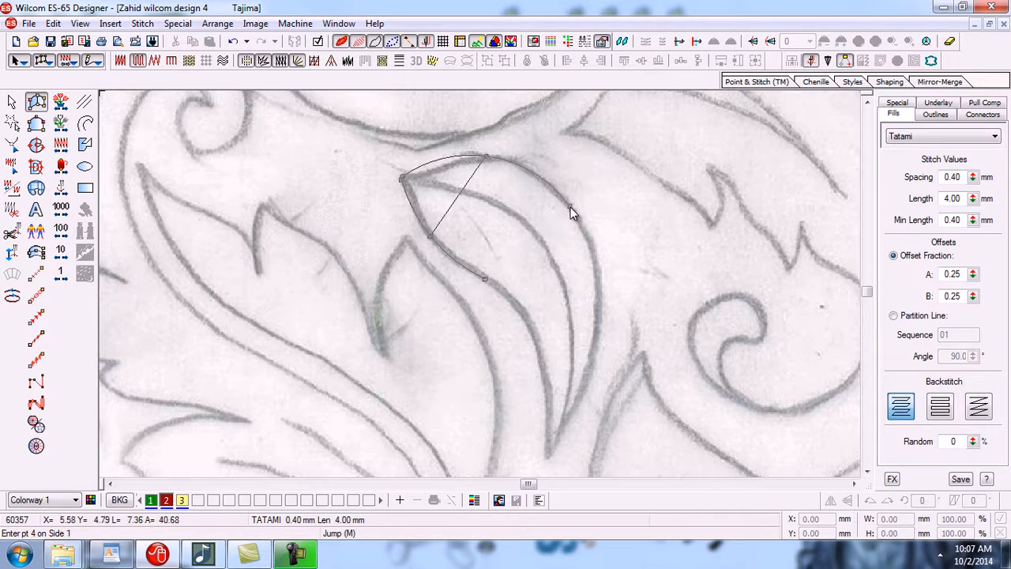
pyautogui.click(532, 337)
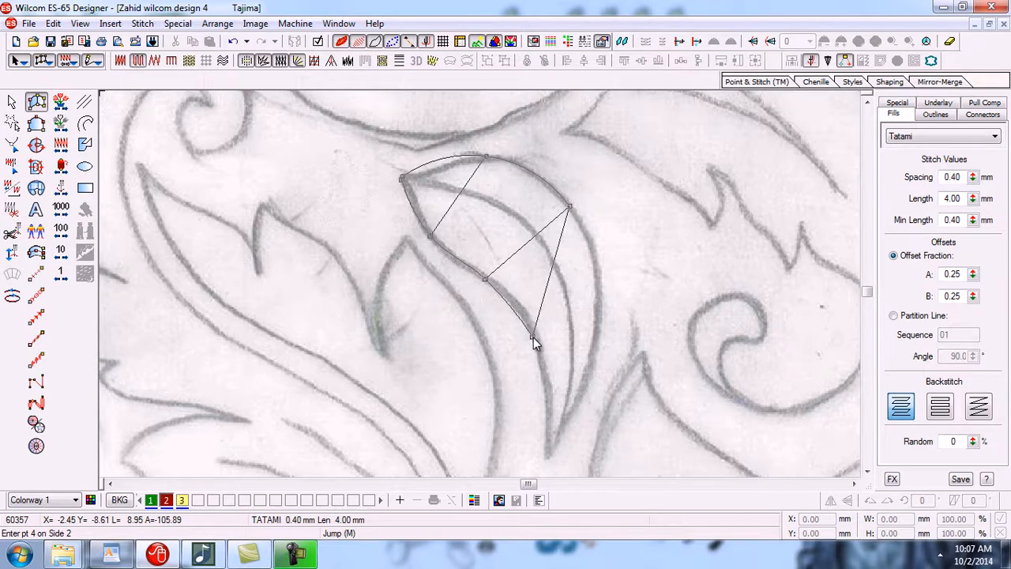
pyautogui.click(599, 315)
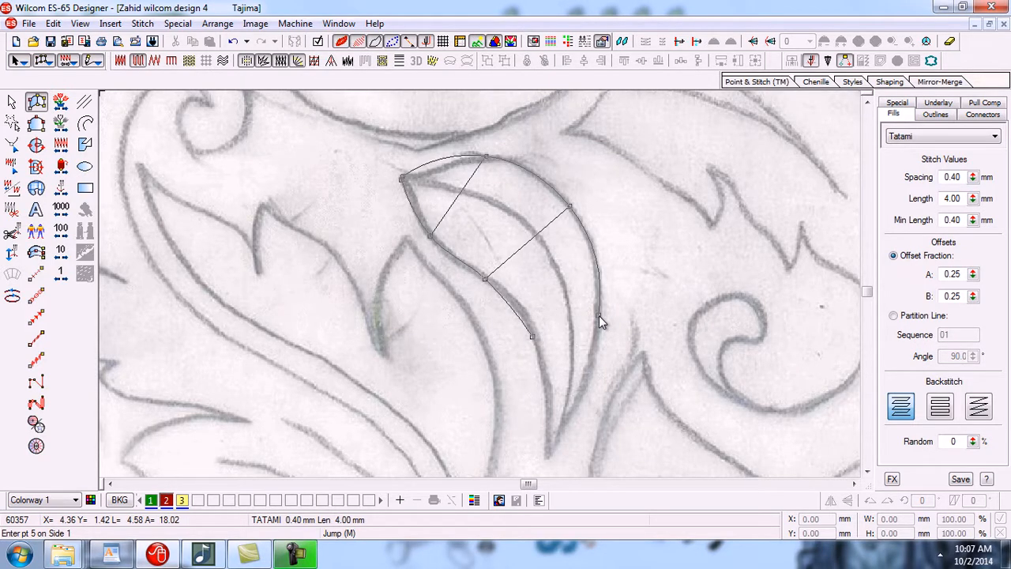
pyautogui.click(547, 459)
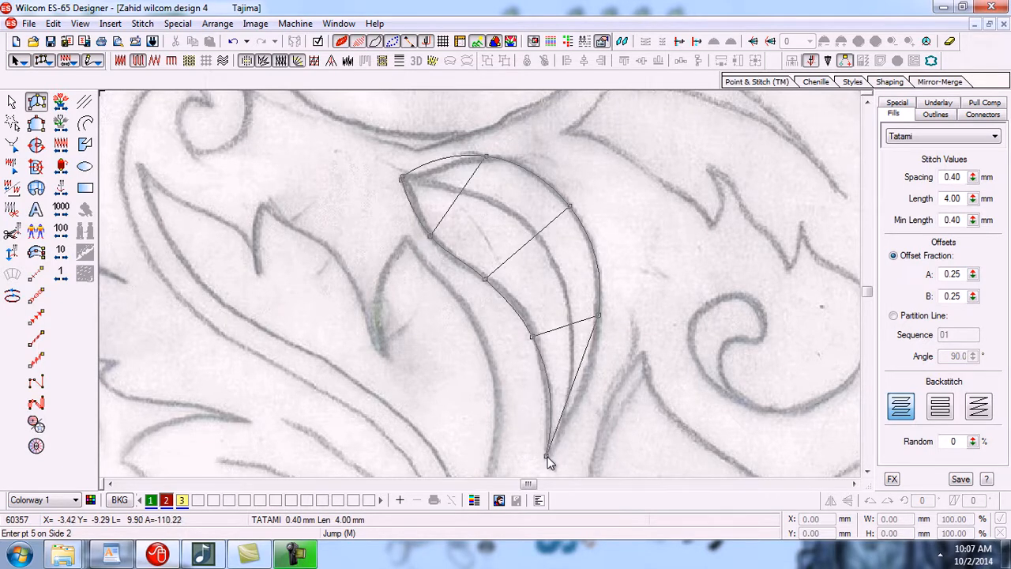
pyautogui.click(547, 459)
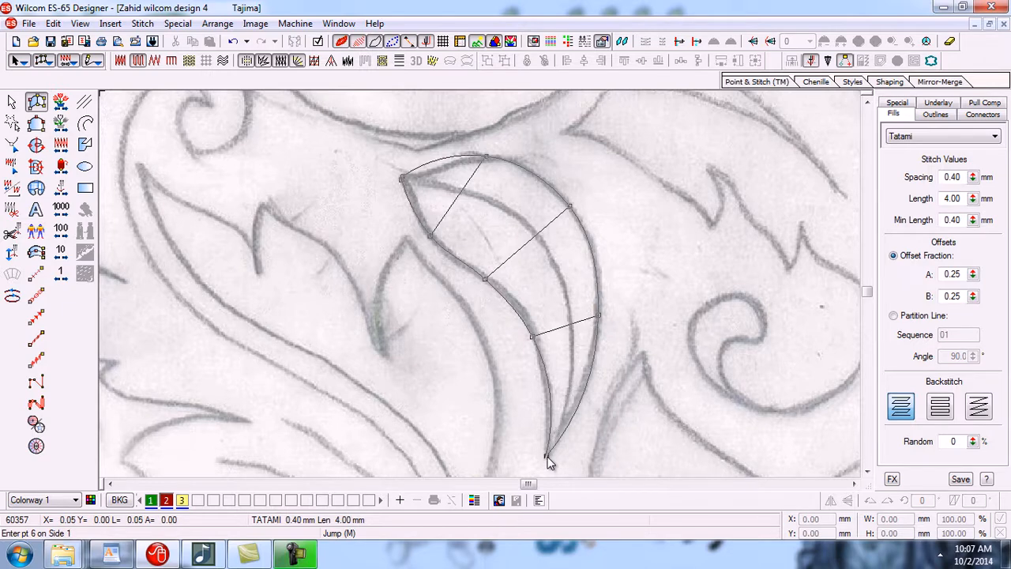
pyautogui.press('Return')
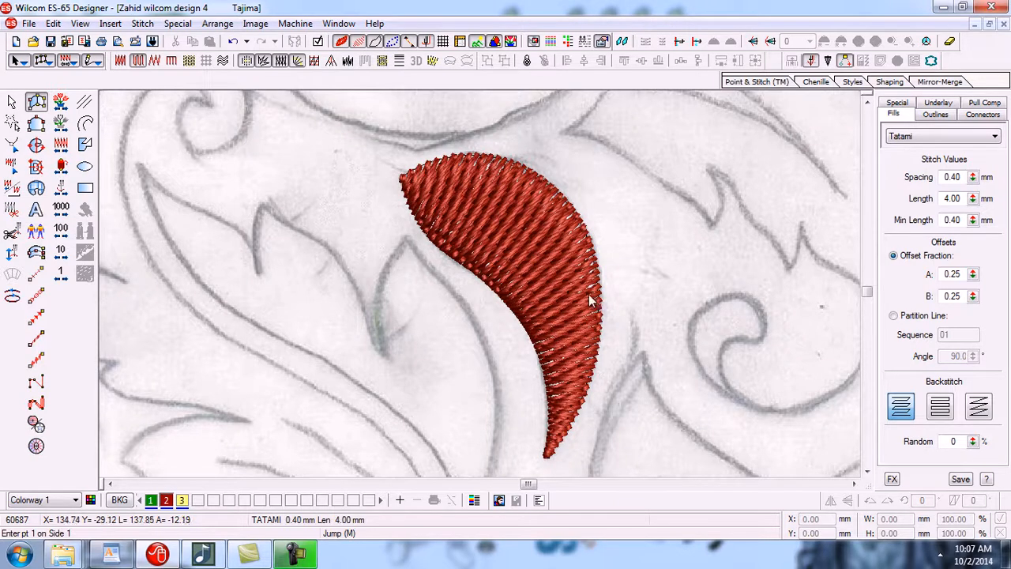
# Step: Hide the sketch, adjust the leaf's upper and lower stitch angle lines with Reshape, and undo the removal of the middle one
pyautogui.press('d')
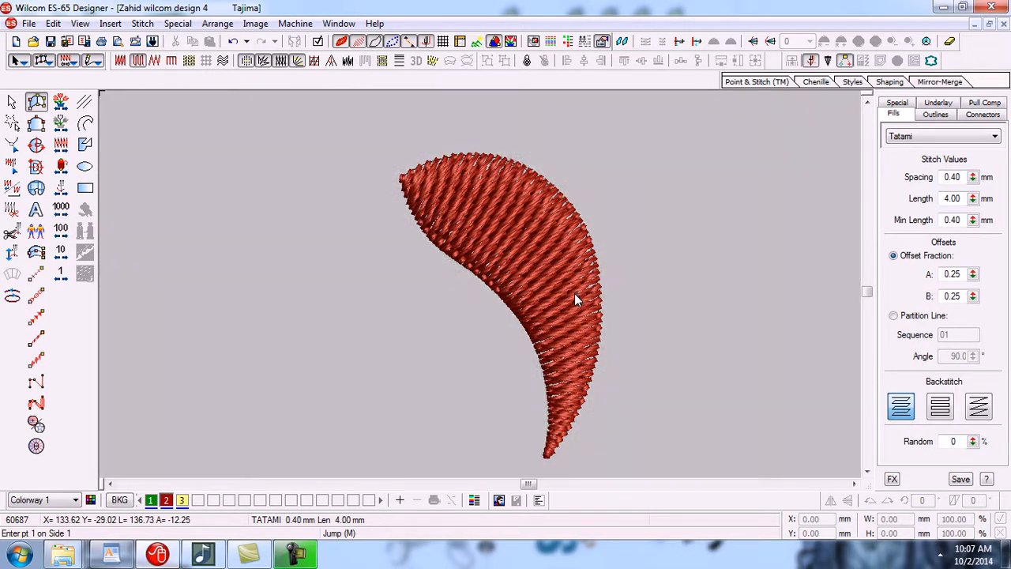
pyautogui.press('h')
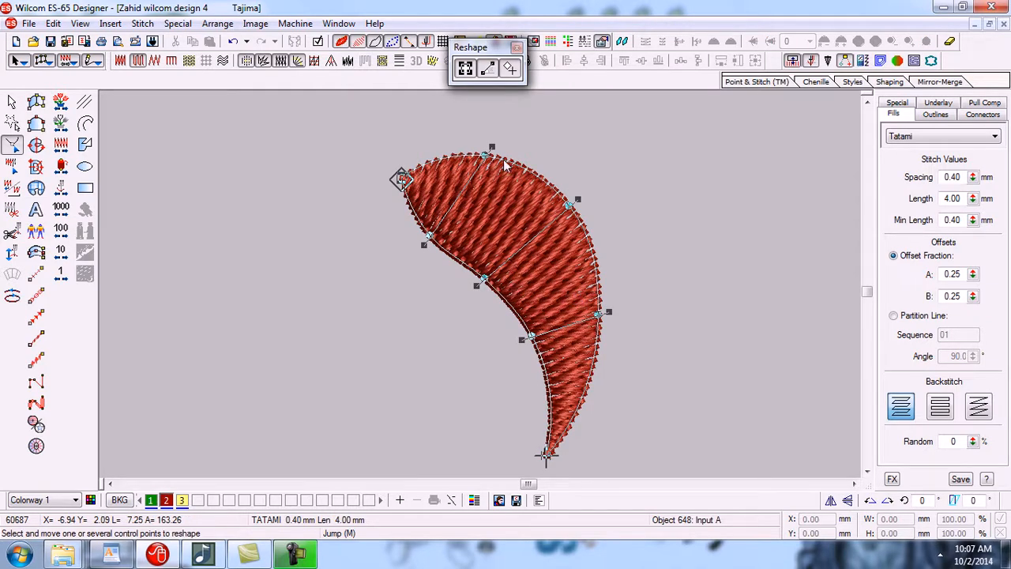
pyautogui.moveTo(499, 145); pyautogui.dragTo(515, 147)
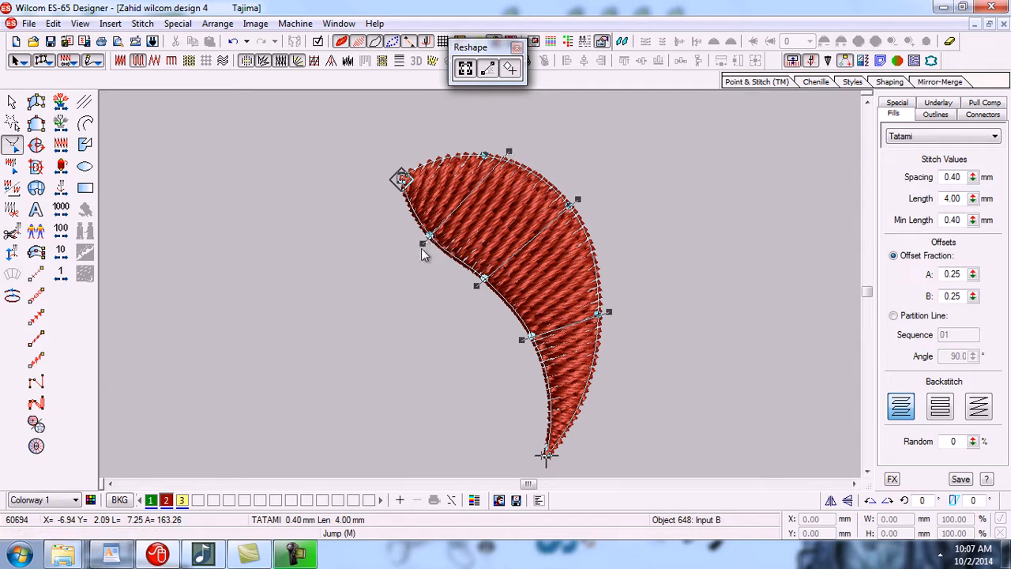
pyautogui.moveTo(425, 251); pyautogui.dragTo(428, 255)
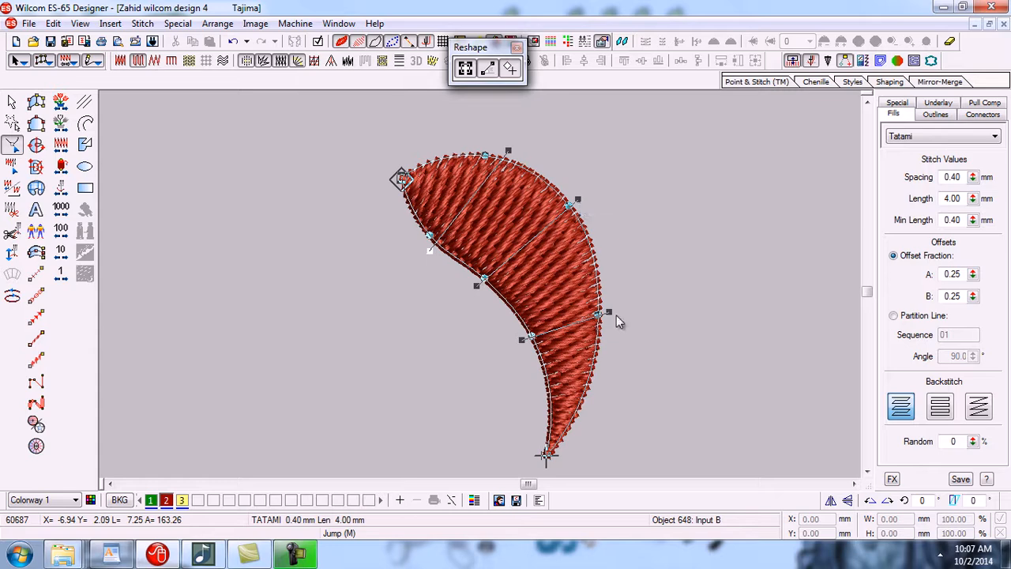
pyautogui.moveTo(610, 312); pyautogui.dragTo(614, 301)
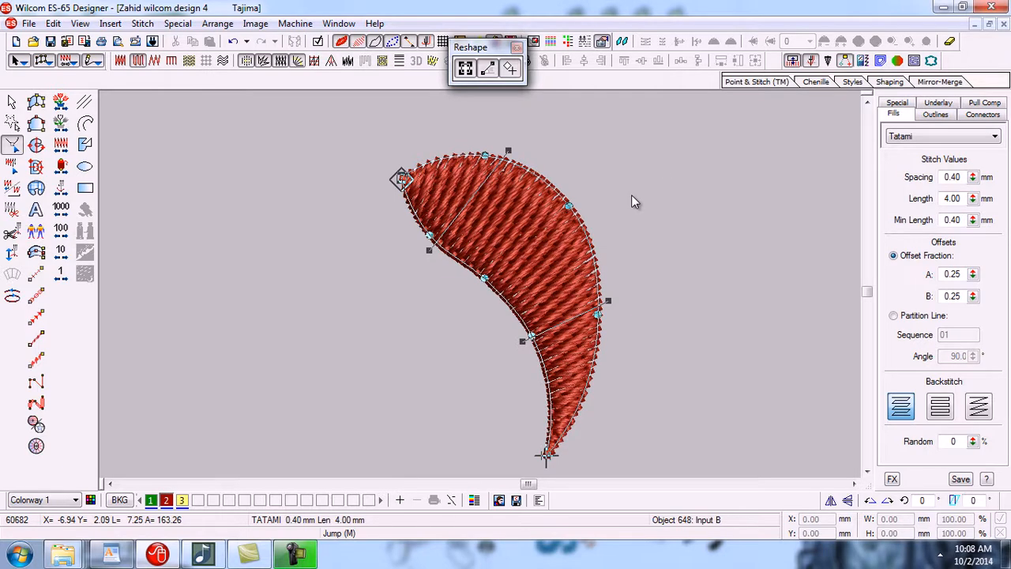
pyautogui.hotkey('ctrl', 'z')
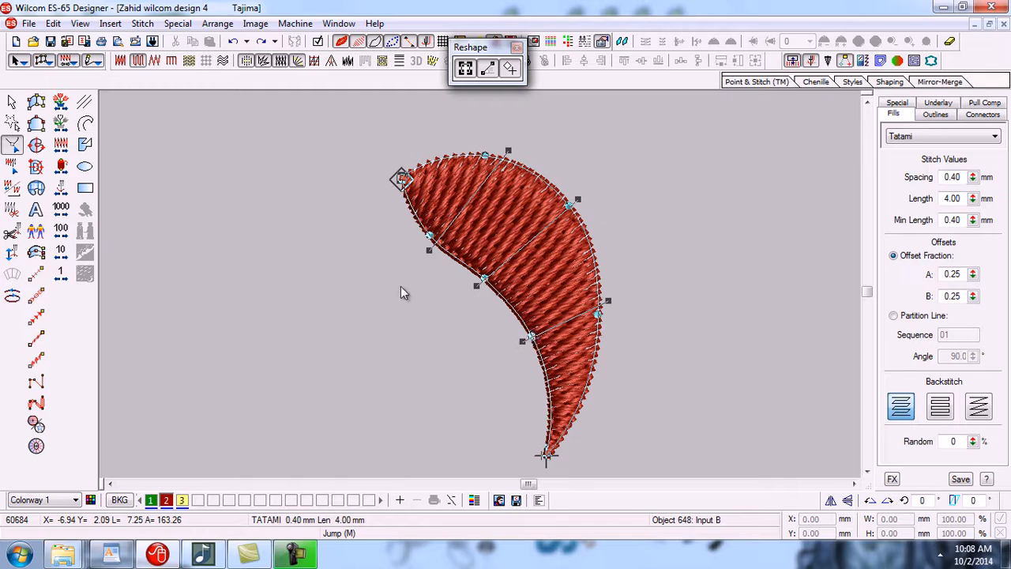
# Step: Hide the stitches and needle points, reposition the leaf's control points along both edges of its outline, and show the stitches again
pyautogui.click(342, 43)
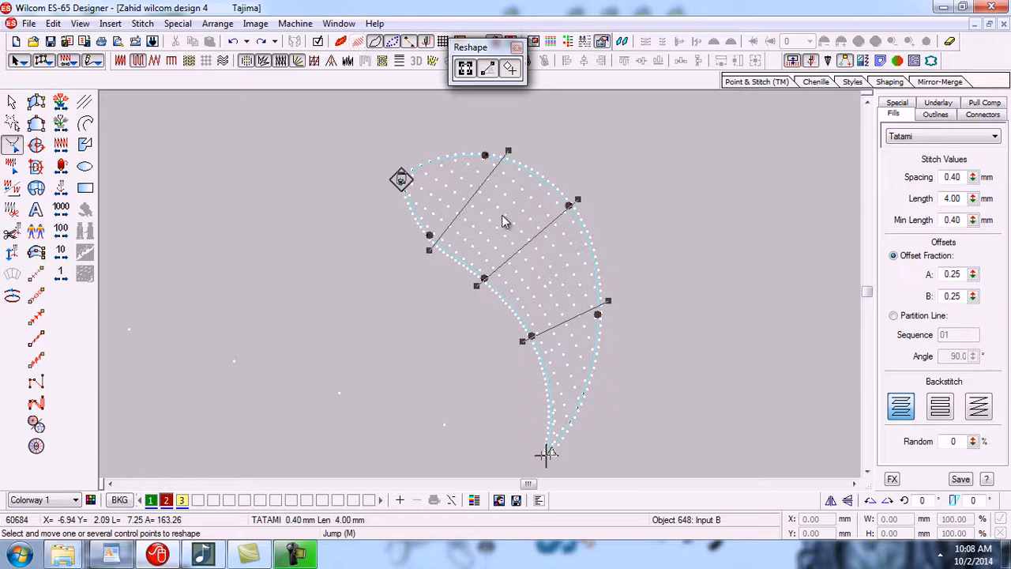
pyautogui.click(393, 42)
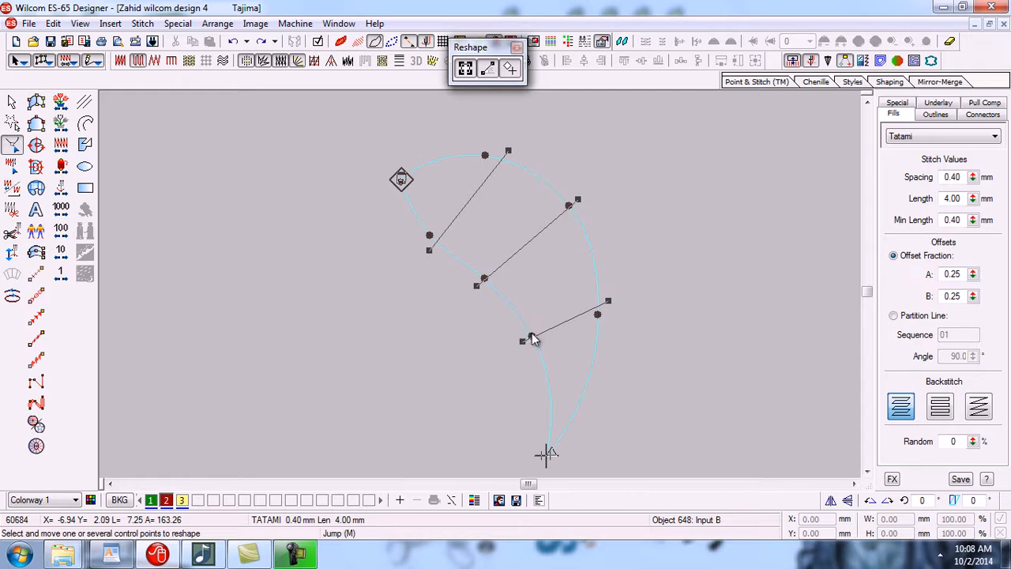
pyautogui.moveTo(531, 340); pyautogui.dragTo(533, 350)
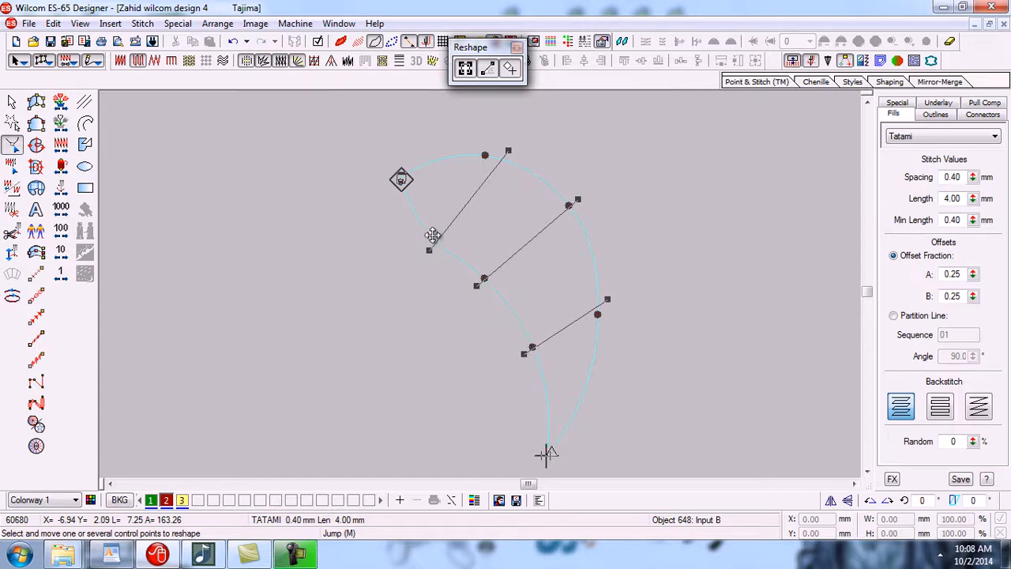
pyautogui.moveTo(433, 235); pyautogui.dragTo(435, 233)
pyautogui.moveTo(486, 280); pyautogui.dragTo(482, 282)
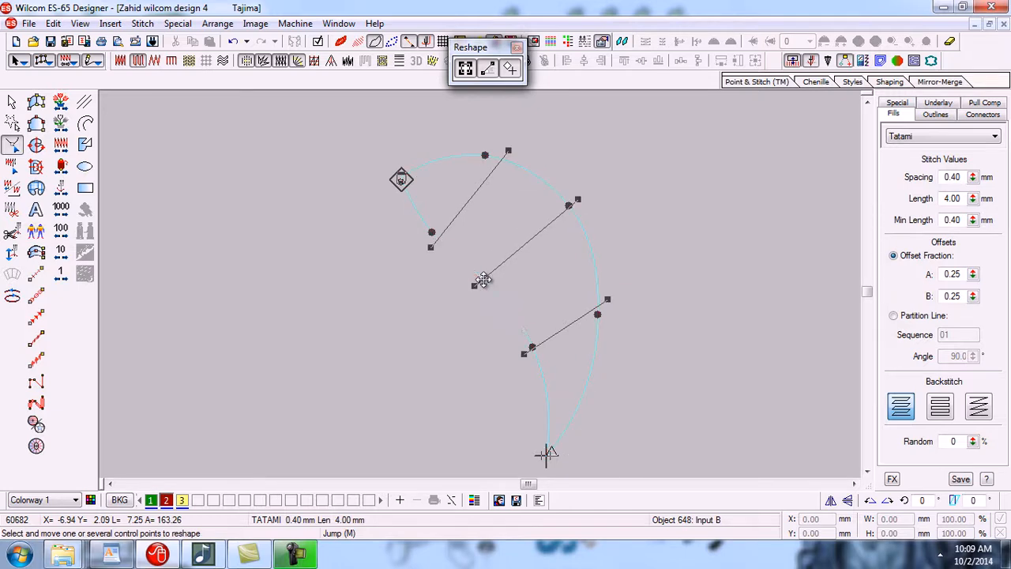
pyautogui.moveTo(440, 232); pyautogui.dragTo(434, 236)
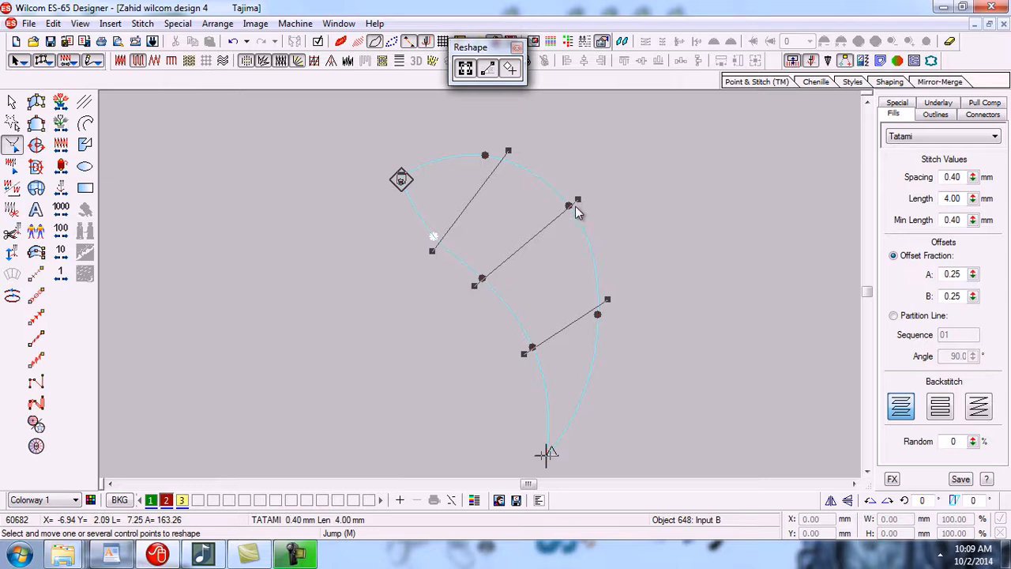
pyautogui.moveTo(571, 204); pyautogui.dragTo(576, 203)
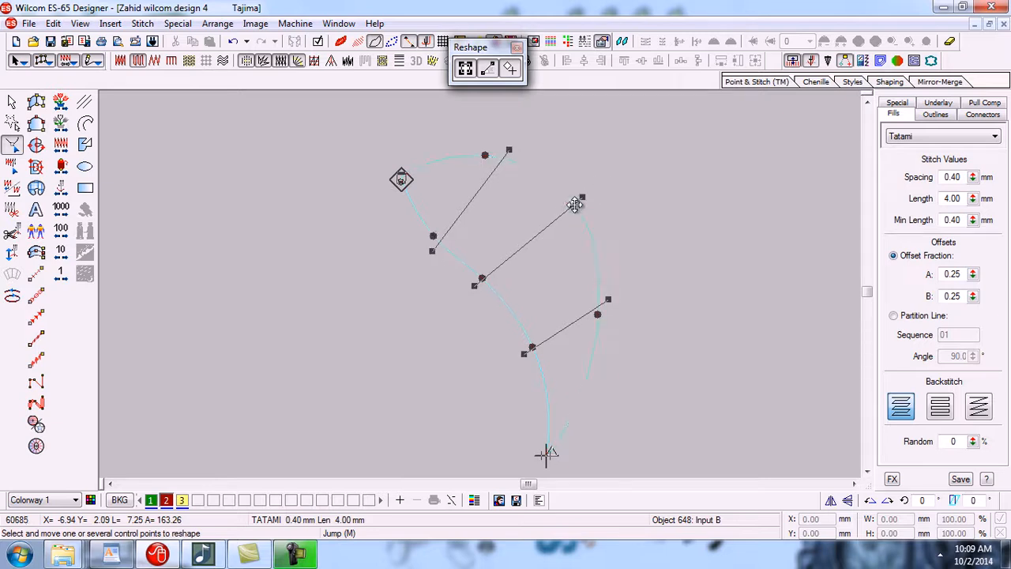
pyautogui.moveTo(598, 316); pyautogui.dragTo(598, 343)
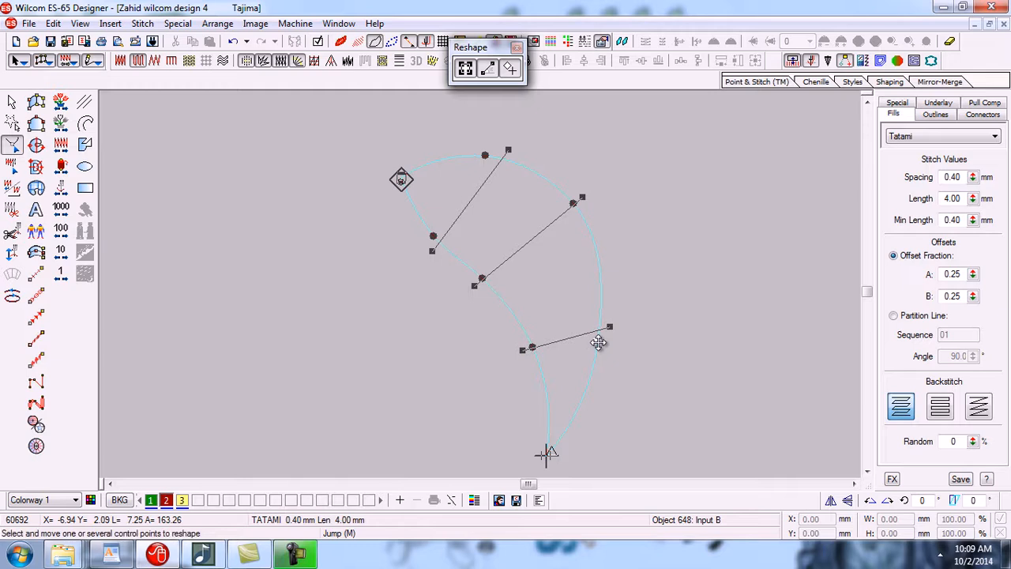
pyautogui.press('Return')
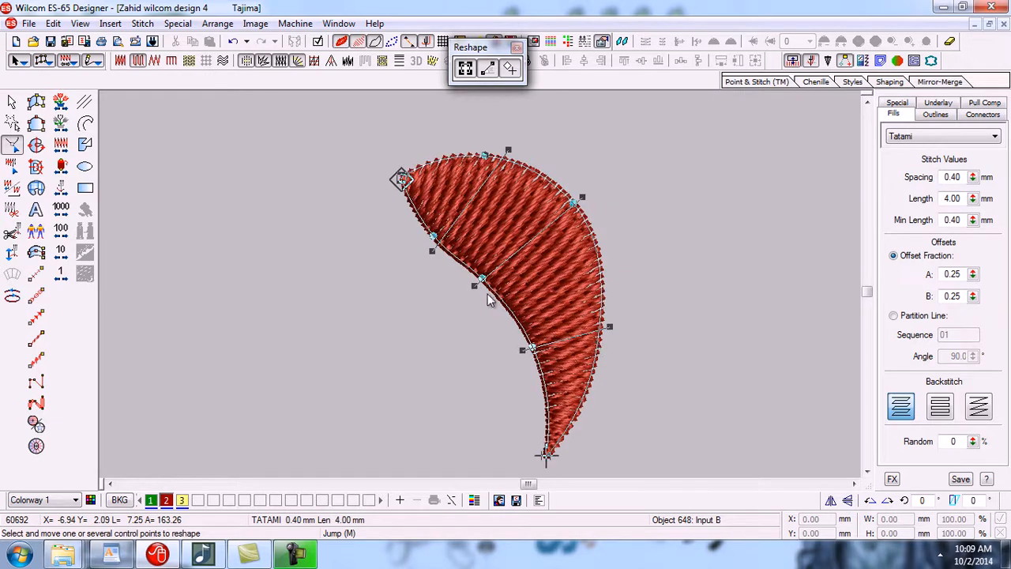
# Step: Rotate the leaf's middle, upper and lower stitch angle lines so the Tatami stitches slant more evenly along the curve
pyautogui.moveTo(476, 286); pyautogui.dragTo(489, 302)
pyautogui.moveTo(584, 195)
pyautogui.mouseDown()
pyautogui.moveTo(594, 225)
pyautogui.moveTo(575, 210)
pyautogui.mouseUp()
pyautogui.moveTo(433, 252); pyautogui.dragTo(435, 252)
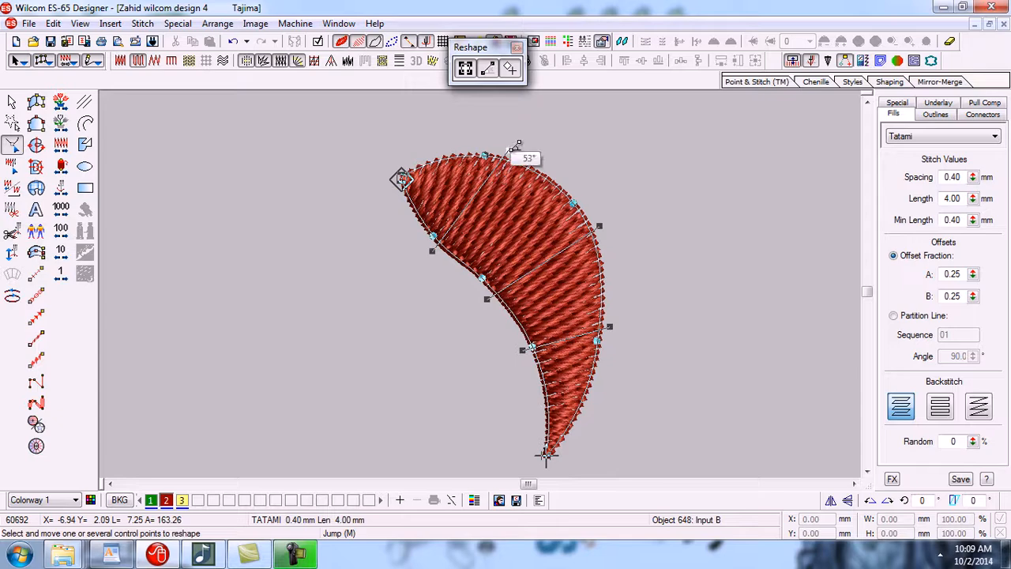
pyautogui.moveTo(516, 145); pyautogui.dragTo(529, 149)
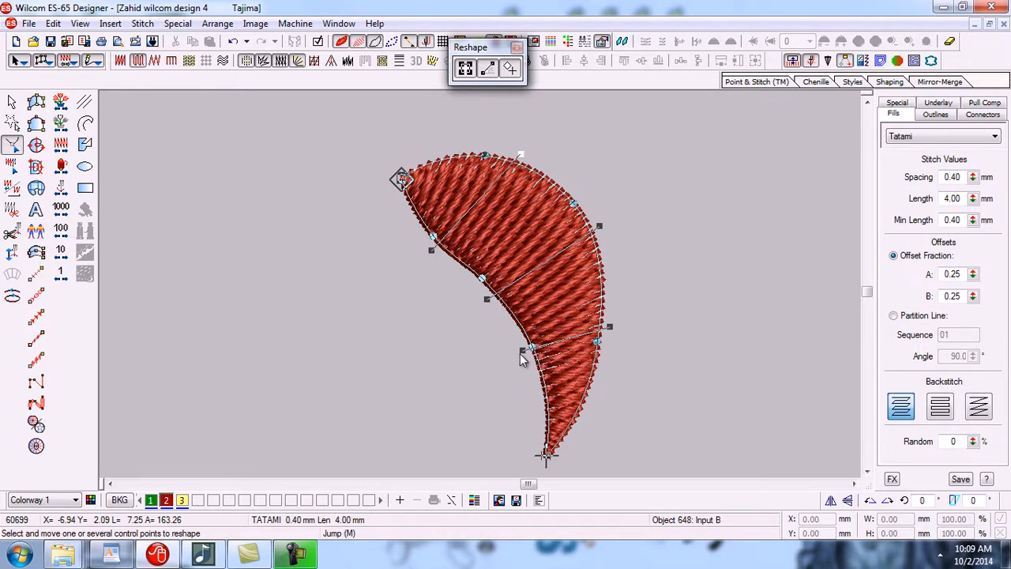
pyautogui.moveTo(520, 354); pyautogui.dragTo(533, 378)
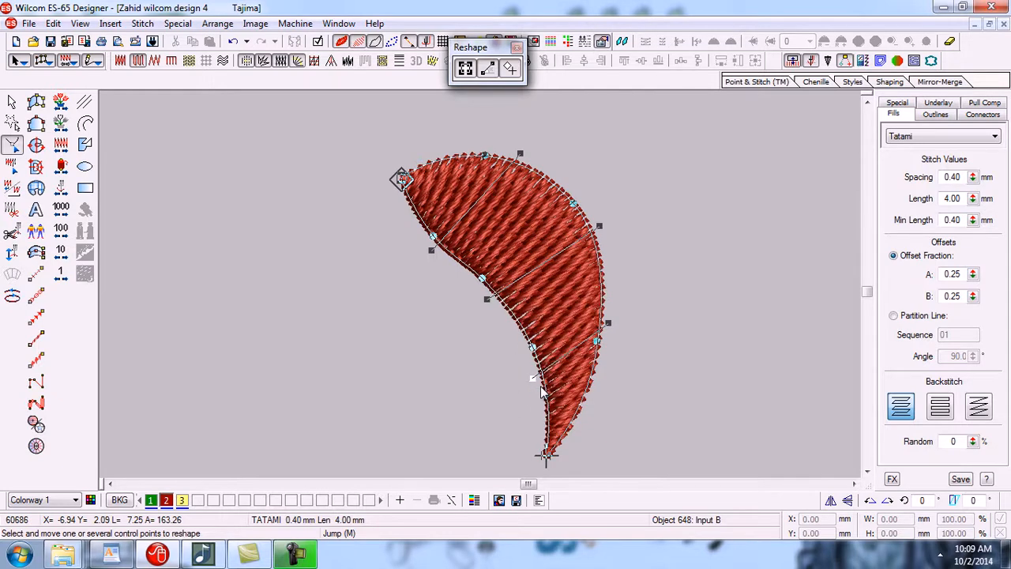
# Step: Adjust the leaf's lower stitch angle line, finish reshaping, and show the background sketch again
pyautogui.moveTo(617, 318); pyautogui.dragTo(628, 351)
pyautogui.press('Escape')
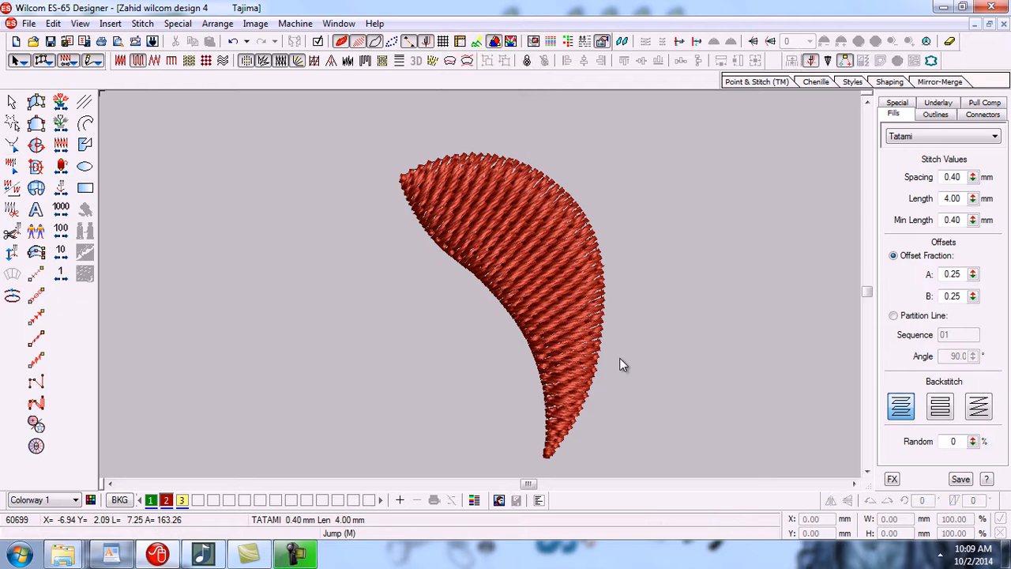
pyautogui.hotkey('shift', 'b')
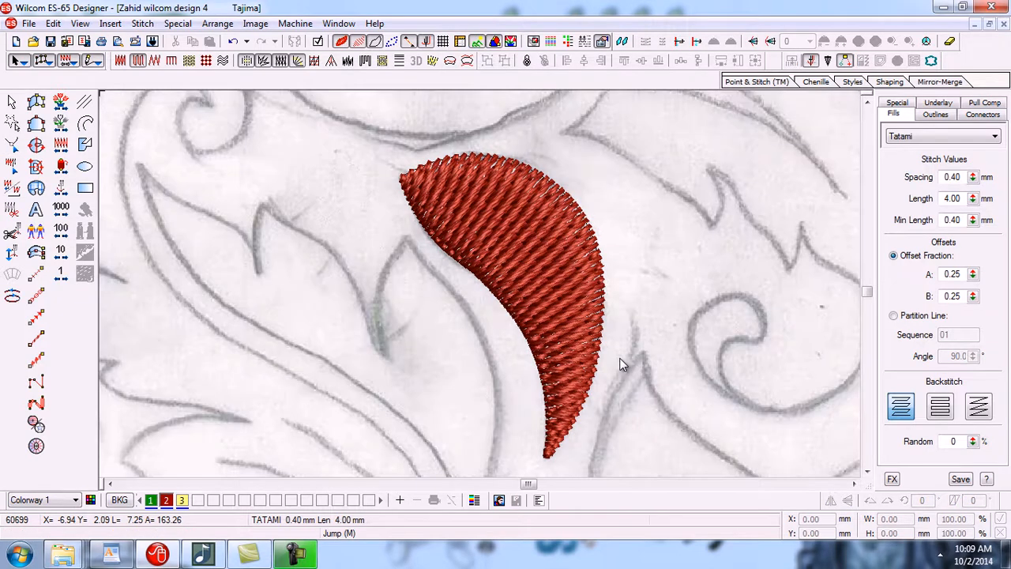
pyautogui.hotkey('shift', 'z')
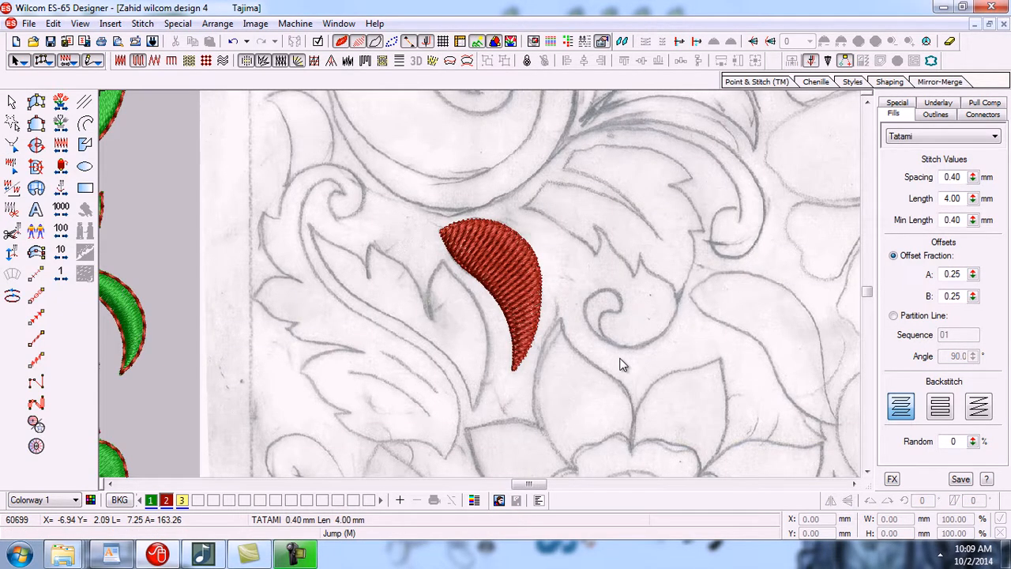
pyautogui.hotkey('shift', 'z')
pyautogui.press('b')
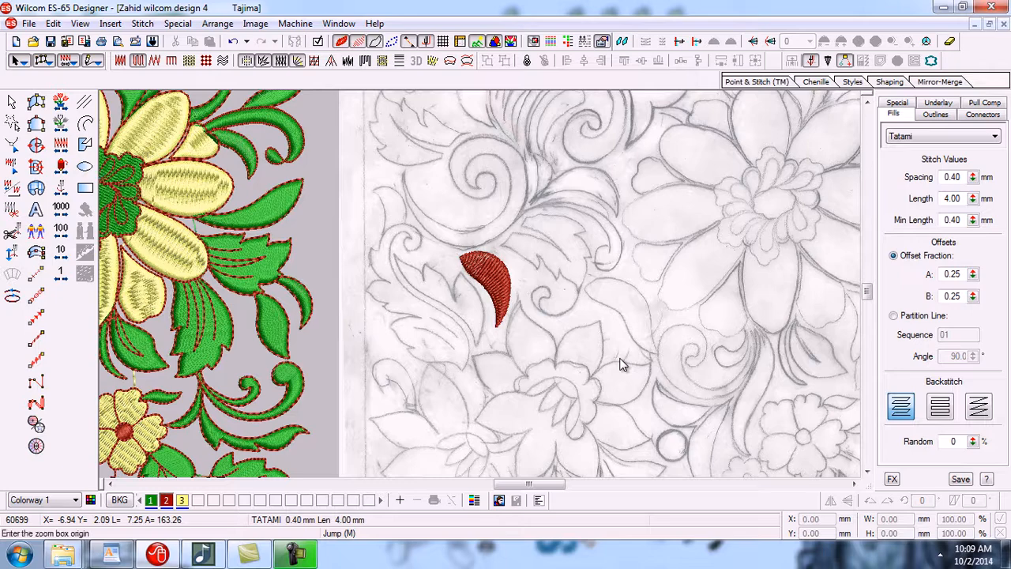
pyautogui.click(612, 313)
pyautogui.click(674, 369)
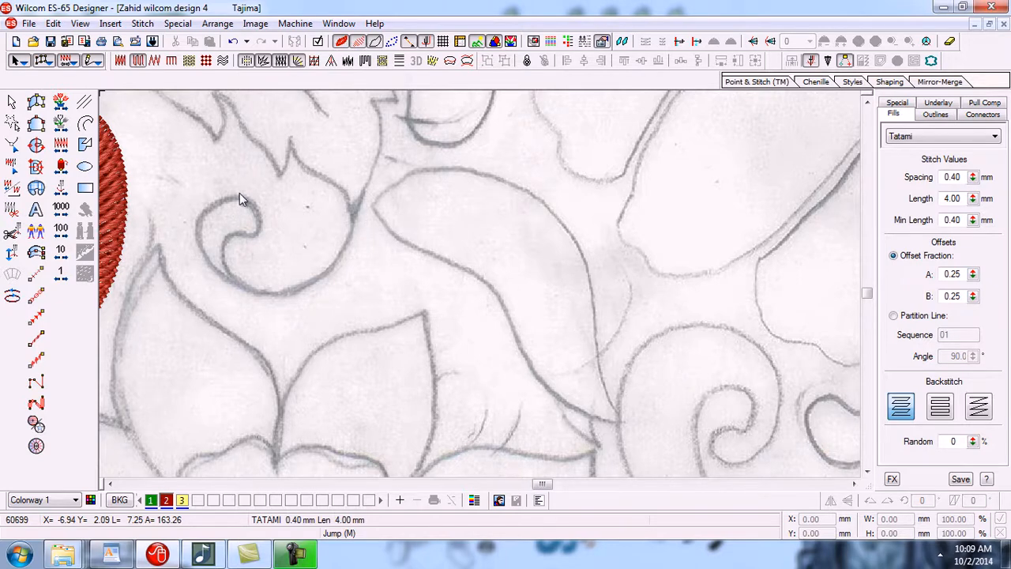
pyautogui.click(36, 103)
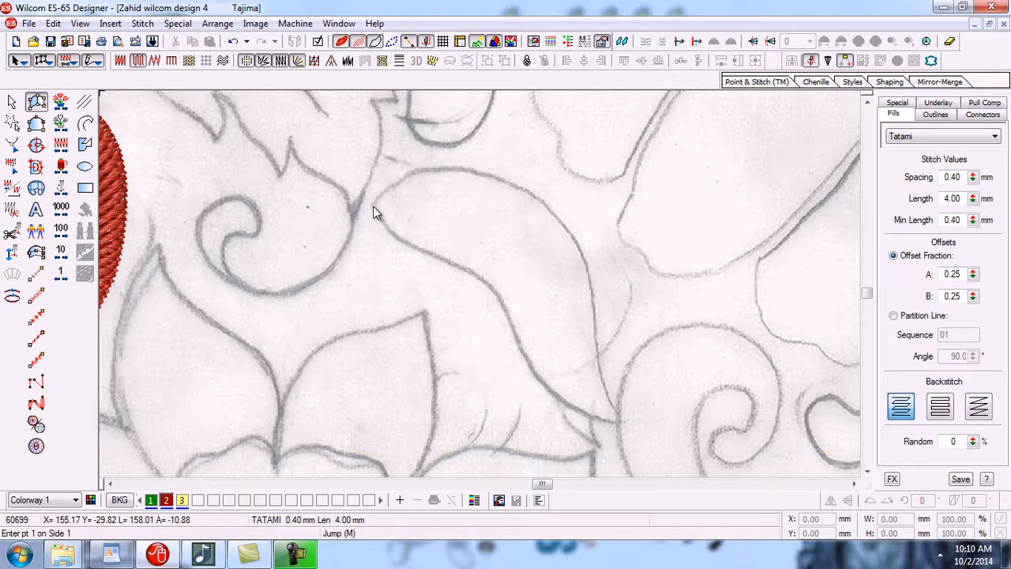
pyautogui.hotkey('shift', 'z')
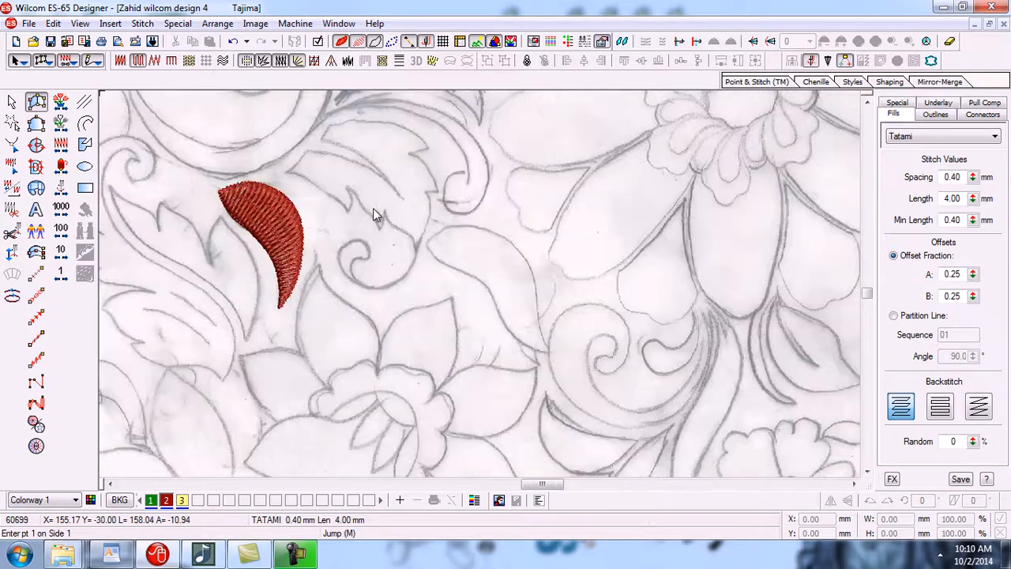
# Step: Select the curved Tatami leaf and recolour it with green thread colour 1, followed by pale yellow thread colour 3
pyautogui.click(11, 102)
pyautogui.click(261, 237)
pyautogui.click(417, 241)
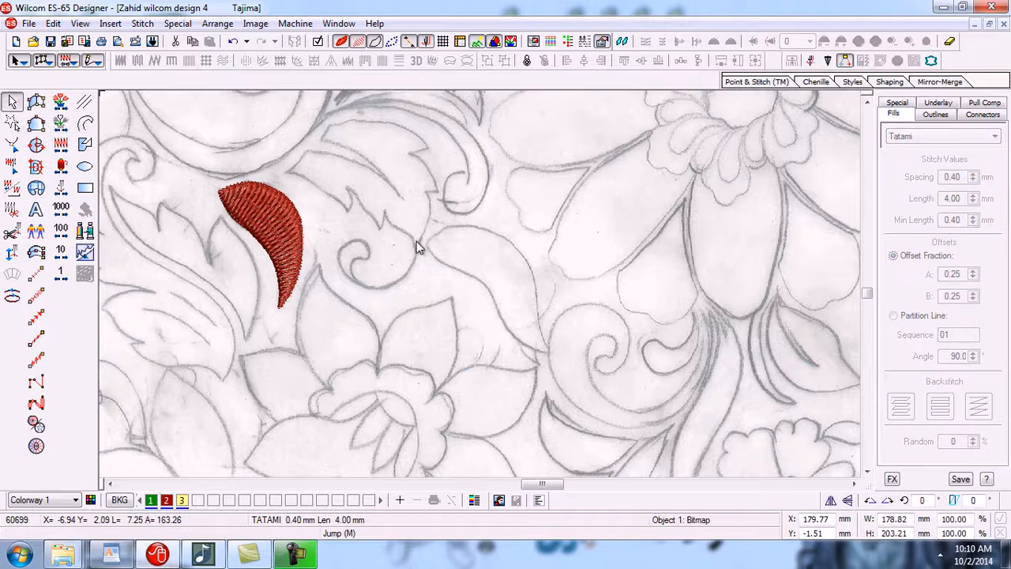
pyautogui.click(286, 218)
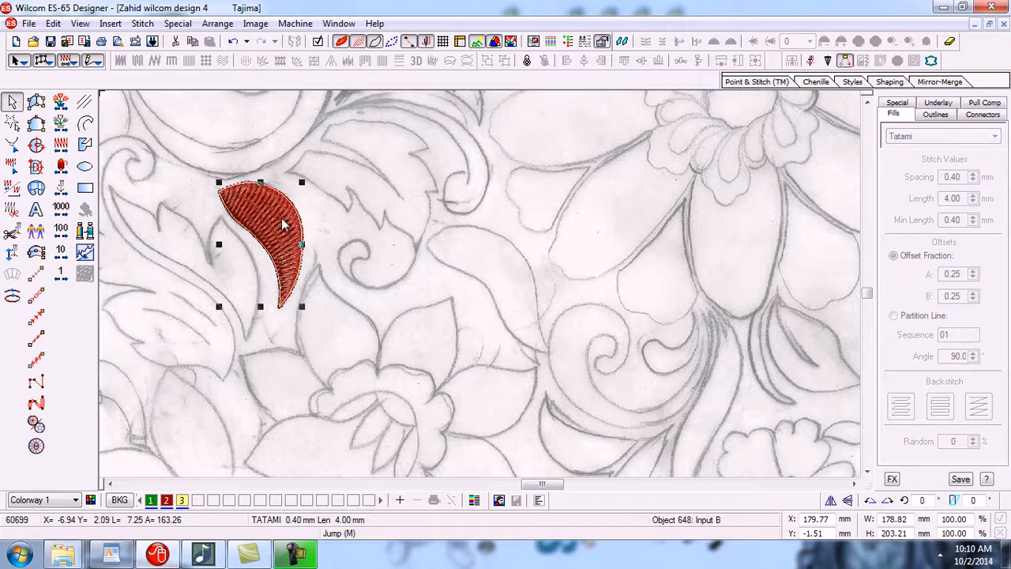
pyautogui.click(151, 501)
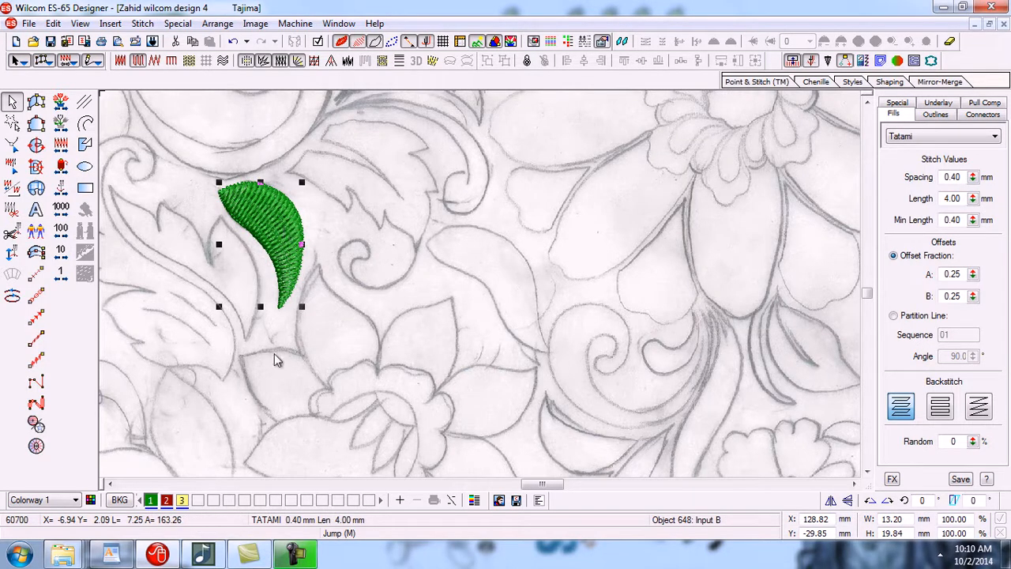
pyautogui.click(183, 501)
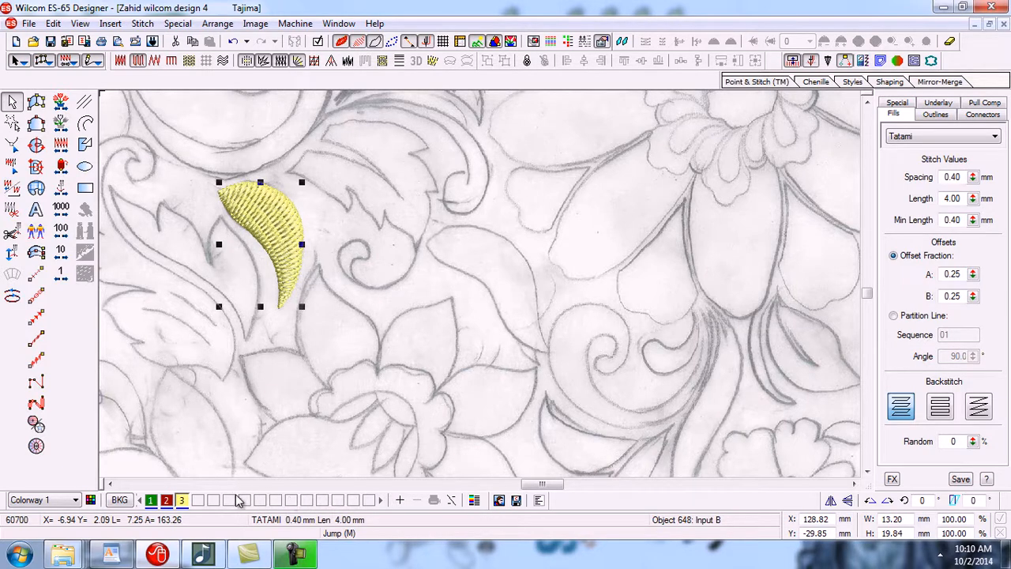
# Step: Add thread colours to the palette one at a time, from colour 4 up to colour 85
pyautogui.click(401, 503)
pyautogui.click(401, 502)
pyautogui.click(401, 502)
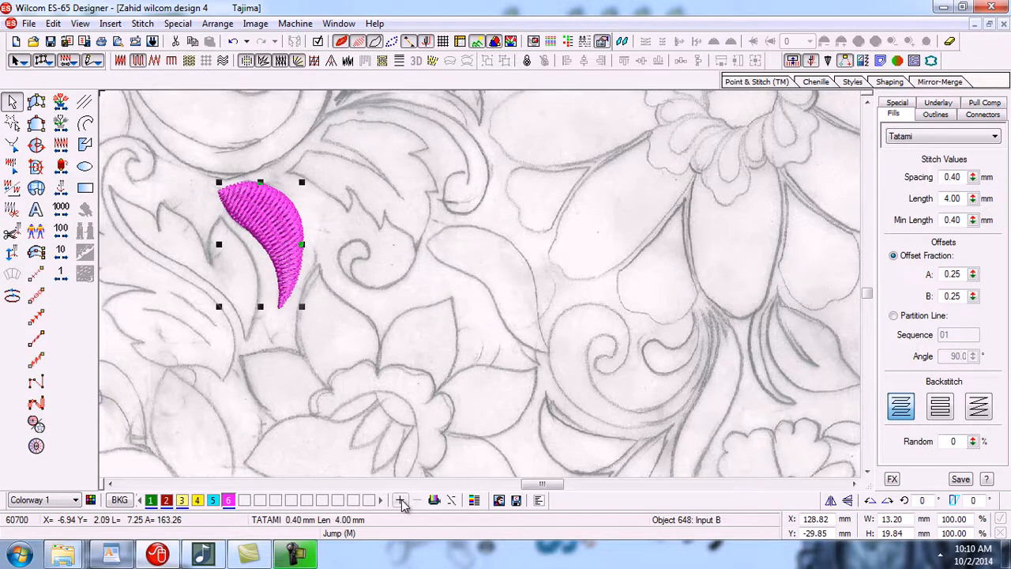
pyautogui.click(402, 503)
pyautogui.click(402, 503)
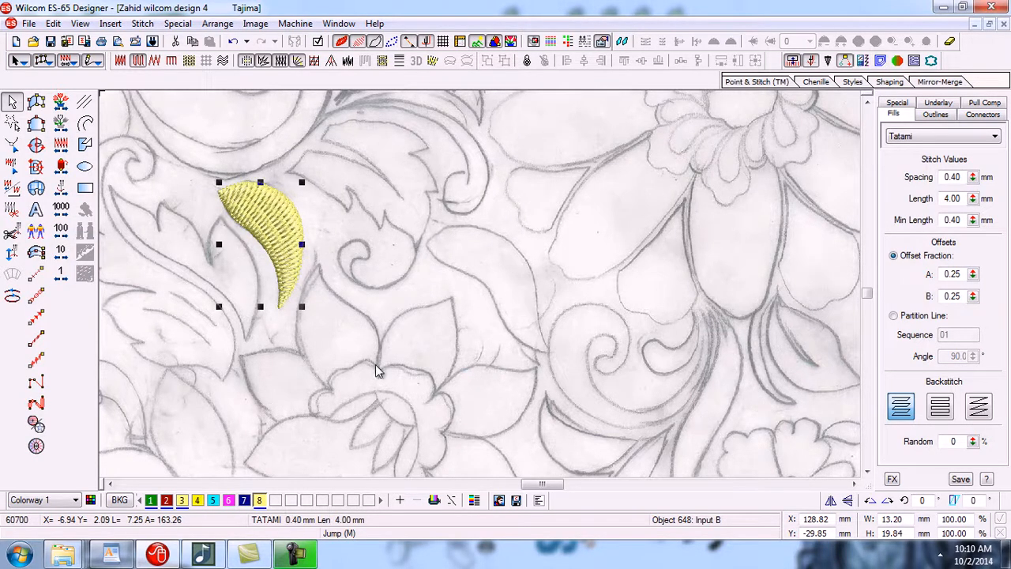
pyautogui.click(401, 501)
pyautogui.click(402, 501)
pyautogui.click(402, 501)
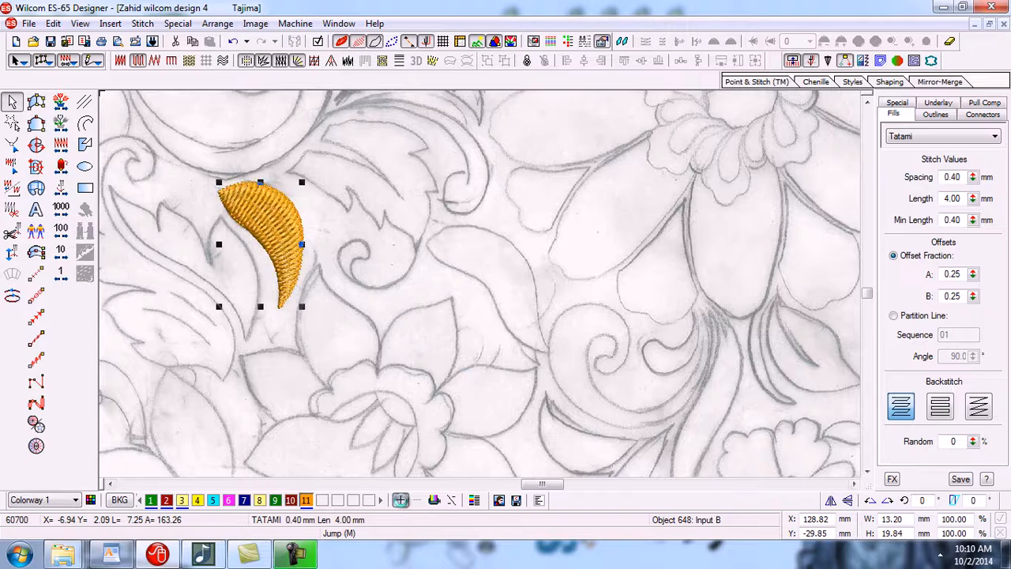
pyautogui.click(401, 501)
pyautogui.click(402, 501)
pyautogui.click(402, 501)
pyautogui.click(401, 501)
pyautogui.click(402, 501)
pyautogui.click(401, 501)
pyautogui.click(401, 501)
pyautogui.click(401, 501)
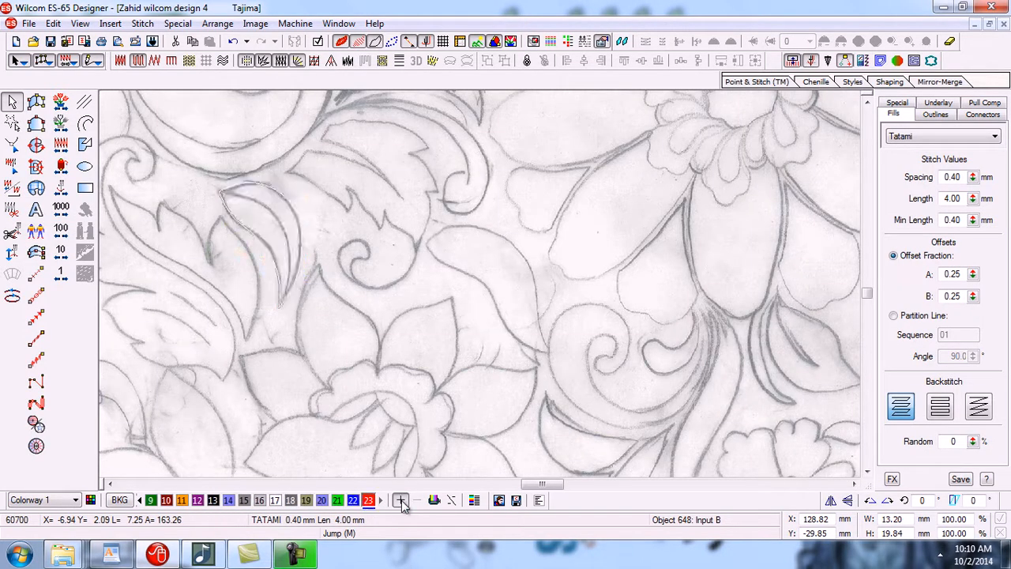
pyautogui.click(401, 501)
pyautogui.click(402, 501)
pyautogui.click(401, 501)
pyautogui.click(402, 501)
pyautogui.click(401, 501)
pyautogui.click(401, 501)
pyautogui.click(401, 501)
pyautogui.click(402, 501)
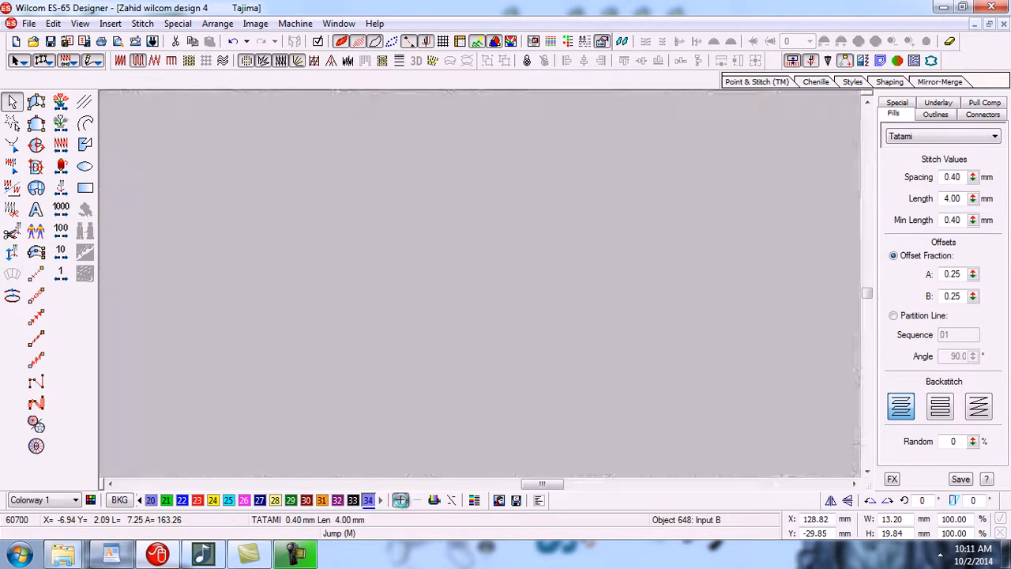
pyautogui.click(401, 501)
pyautogui.click(402, 501)
pyautogui.click(402, 501)
pyautogui.click(401, 501)
pyautogui.click(401, 501)
pyautogui.click(402, 501)
pyautogui.click(401, 501)
pyautogui.click(402, 501)
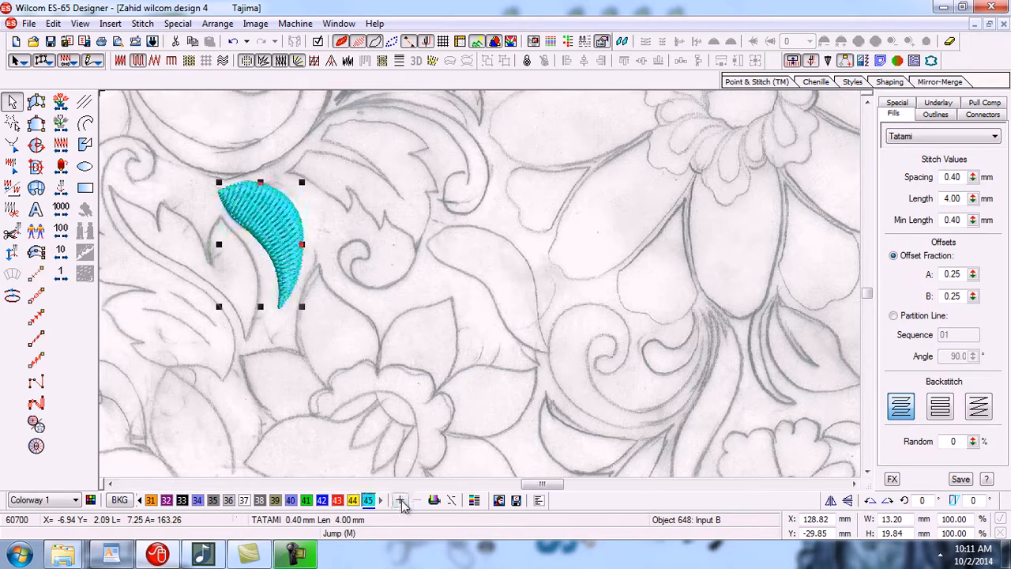
pyautogui.click(402, 501)
pyautogui.click(401, 501)
pyautogui.click(401, 501)
pyautogui.click(401, 501)
pyautogui.click(402, 501)
pyautogui.click(402, 501)
pyautogui.click(401, 501)
pyautogui.click(402, 501)
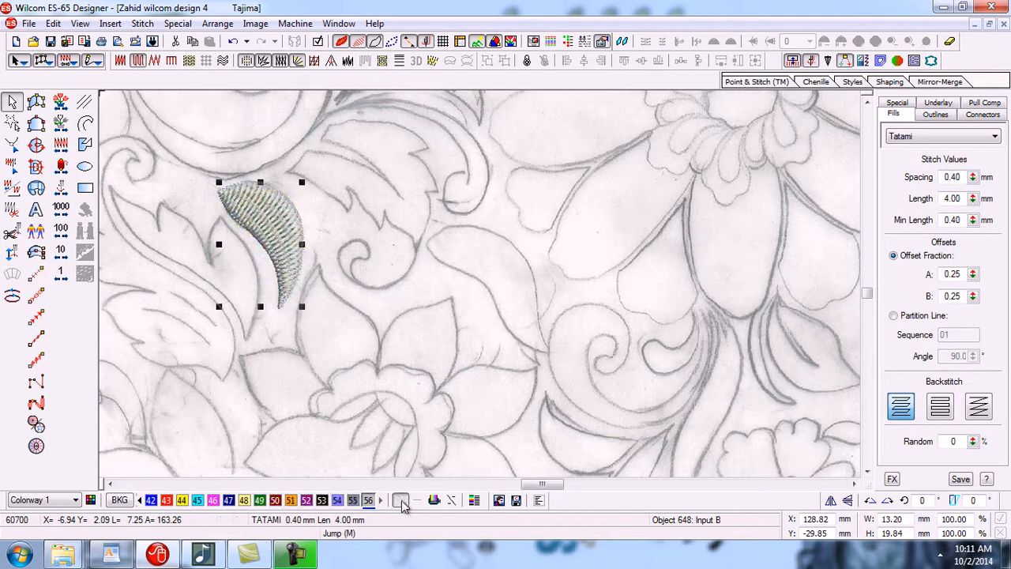
pyautogui.click(401, 501)
pyautogui.click(401, 501)
pyautogui.click(401, 501)
pyautogui.click(402, 501)
pyautogui.click(401, 501)
pyautogui.click(401, 501)
pyautogui.click(401, 501)
pyautogui.click(401, 501)
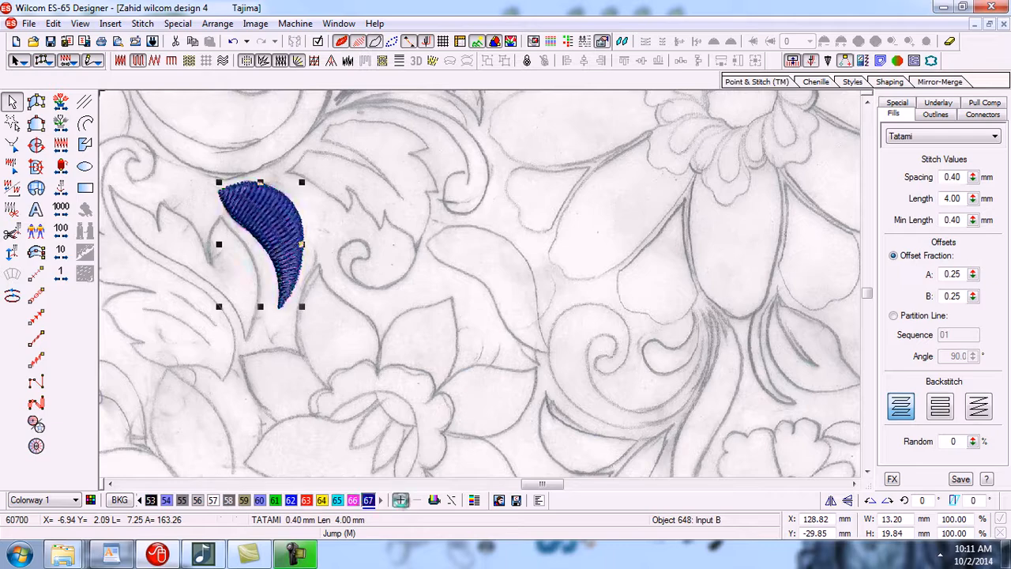
pyautogui.click(401, 501)
pyautogui.click(401, 501)
pyautogui.click(401, 501)
pyautogui.click(401, 501)
pyautogui.click(401, 501)
pyautogui.click(402, 501)
pyautogui.click(401, 501)
pyautogui.click(402, 501)
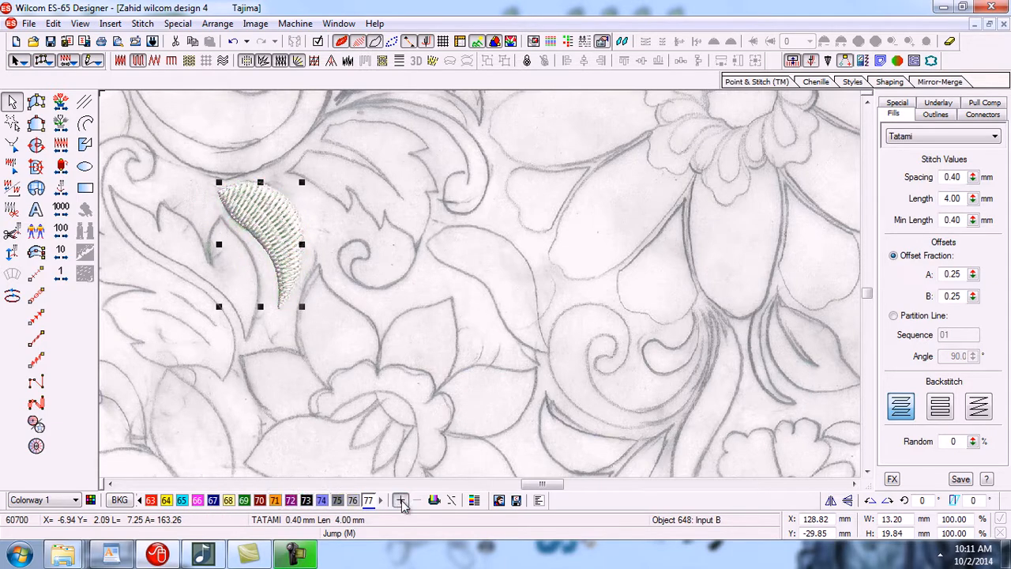
pyautogui.click(402, 501)
pyautogui.click(401, 501)
pyautogui.click(402, 501)
pyautogui.click(401, 501)
pyautogui.click(401, 501)
pyautogui.click(402, 501)
pyautogui.click(401, 501)
pyautogui.click(401, 501)
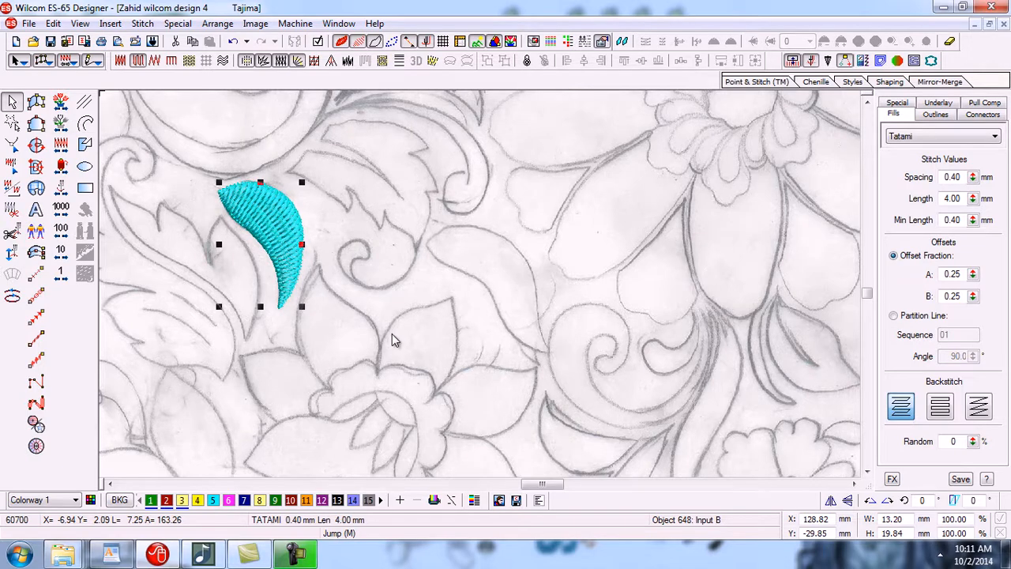
# Step: Reselect the curved leaf and look back through the added thread colours to colour 1
pyautogui.click(393, 339)
pyautogui.click(298, 226)
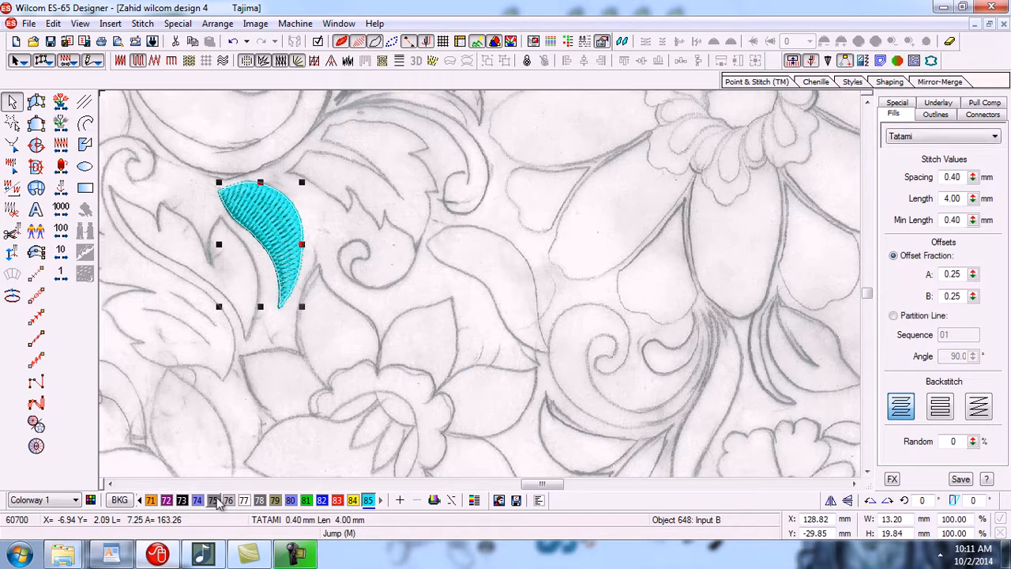
pyautogui.click(140, 500)
pyautogui.click(140, 500)
pyautogui.click(140, 500)
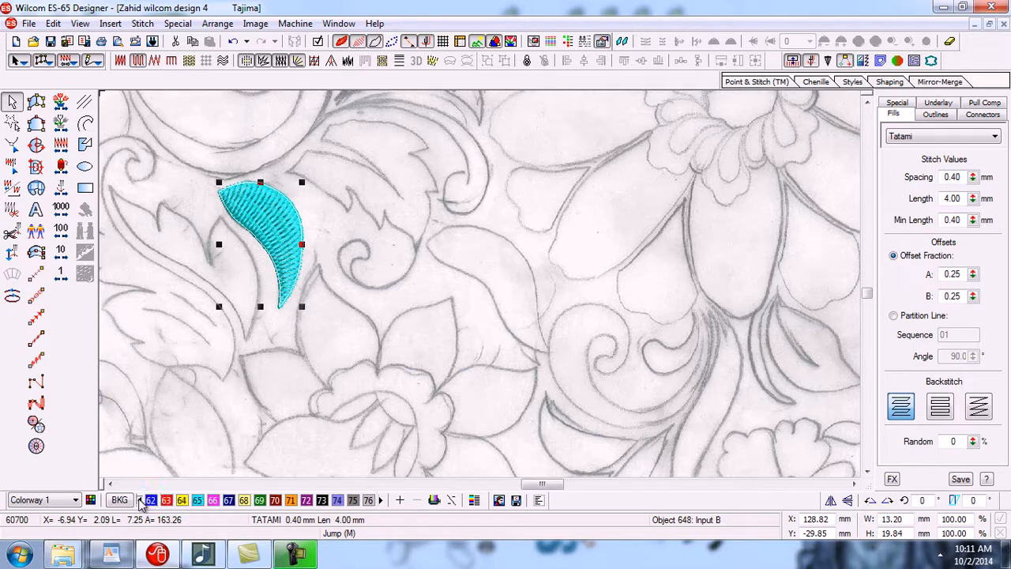
pyautogui.click(140, 501)
pyautogui.click(140, 501)
pyautogui.click(140, 500)
pyautogui.click(140, 501)
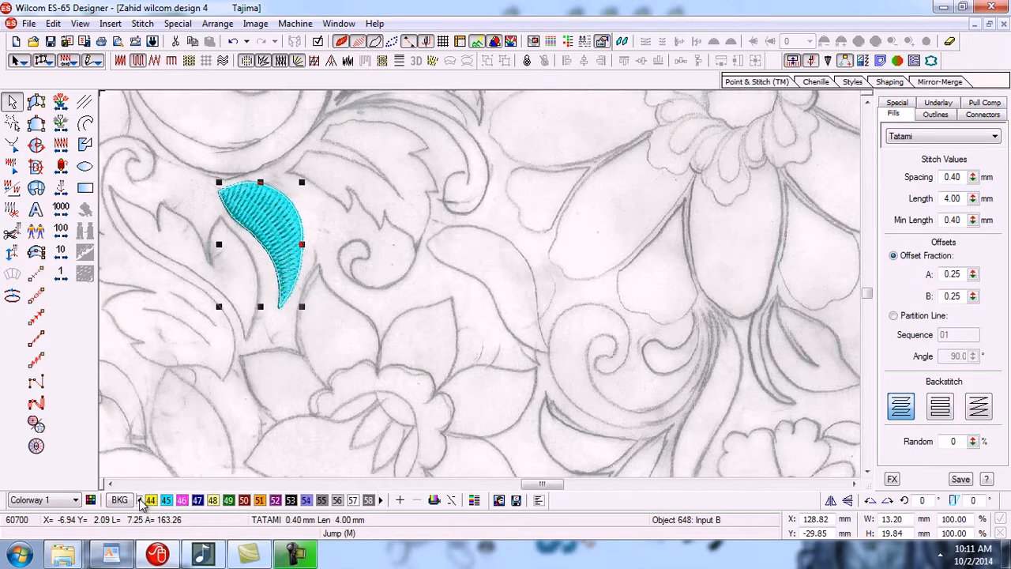
pyautogui.click(140, 500)
pyautogui.click(140, 500)
pyautogui.click(140, 500)
pyautogui.click(140, 500)
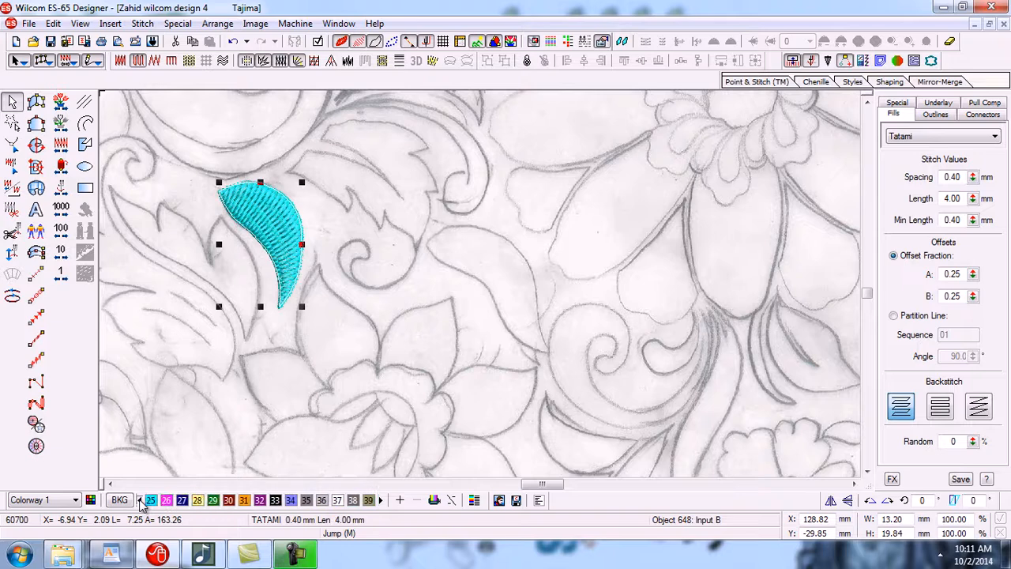
pyautogui.click(140, 500)
pyautogui.click(140, 501)
pyautogui.click(140, 501)
pyautogui.click(140, 500)
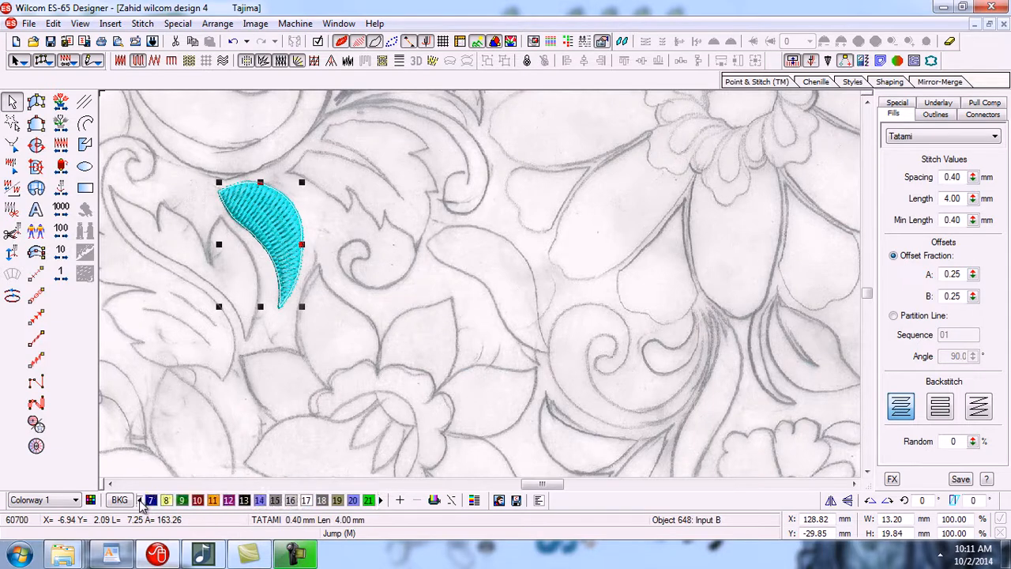
pyautogui.click(140, 500)
pyautogui.click(140, 500)
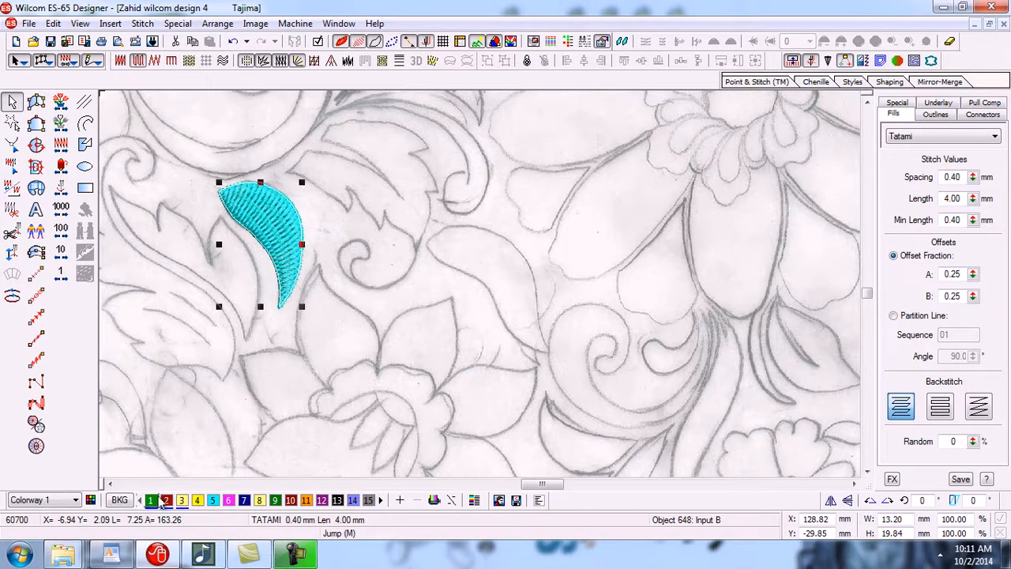
# Step: Recolour the curved leaf with red thread colour 23 and deselect it
pyautogui.click(381, 500)
pyautogui.click(382, 500)
pyautogui.click(382, 500)
pyautogui.click(382, 500)
pyautogui.click(381, 500)
pyautogui.click(382, 500)
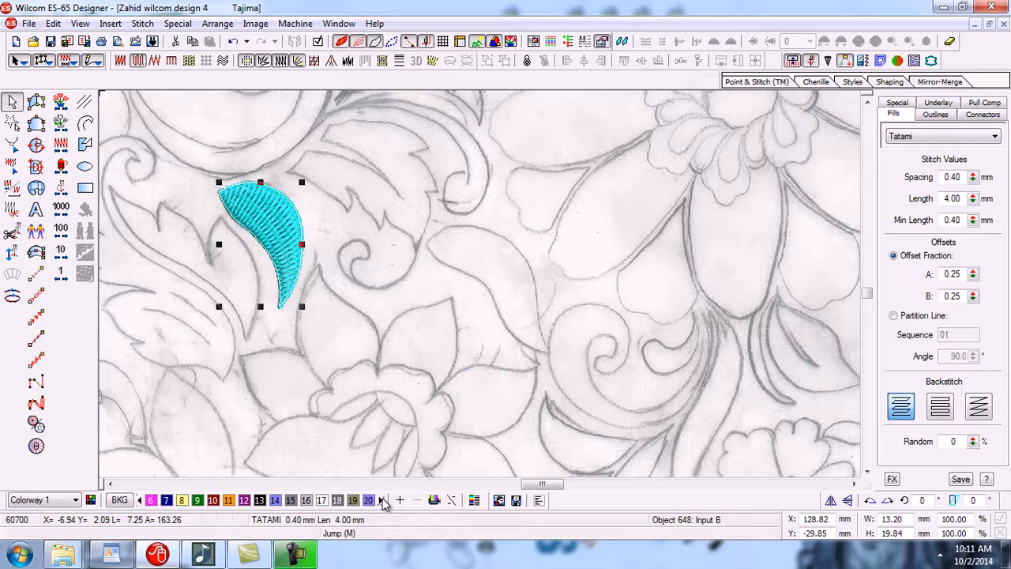
pyautogui.click(382, 501)
pyautogui.click(382, 500)
pyautogui.click(381, 500)
pyautogui.click(354, 501)
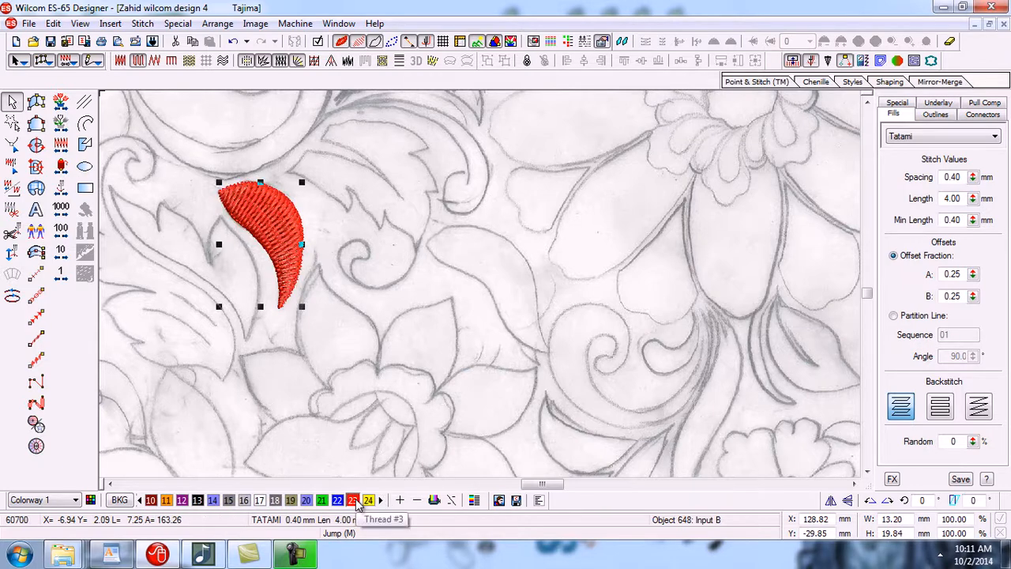
pyautogui.click(458, 388)
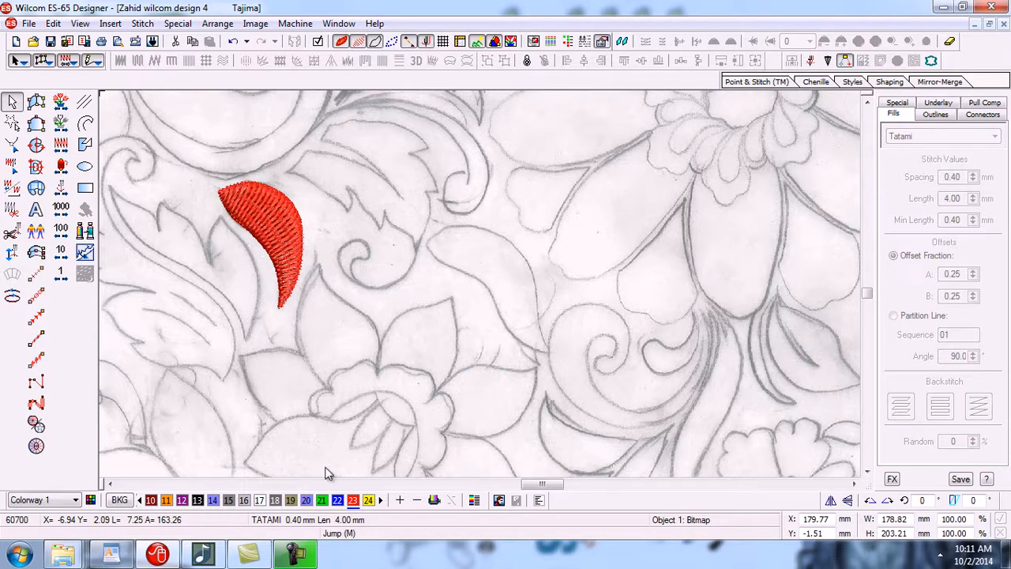
# Step: Try to remove unused thread colours from the palette, and look through the palette up to colour 75
pyautogui.click(418, 500)
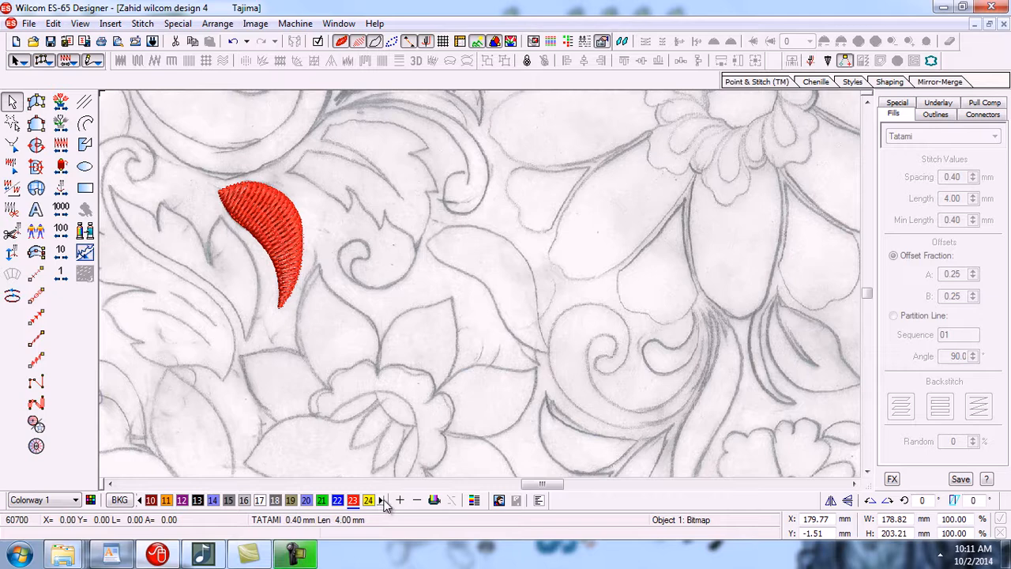
pyautogui.click(381, 500)
pyautogui.click(381, 500)
pyautogui.click(381, 500)
pyautogui.click(381, 501)
pyautogui.click(381, 500)
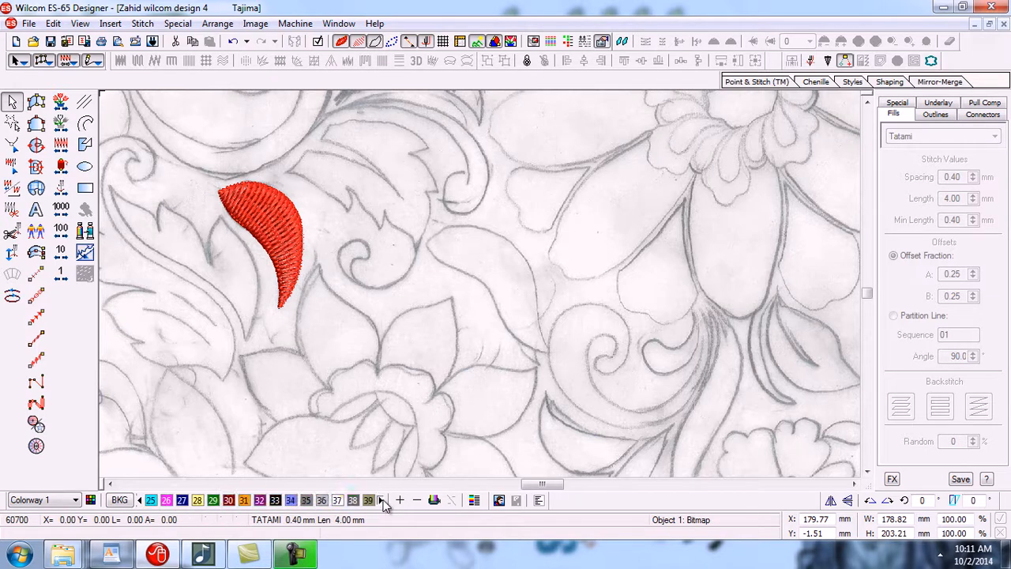
pyautogui.click(381, 500)
pyautogui.click(381, 500)
pyautogui.click(382, 500)
pyautogui.click(381, 500)
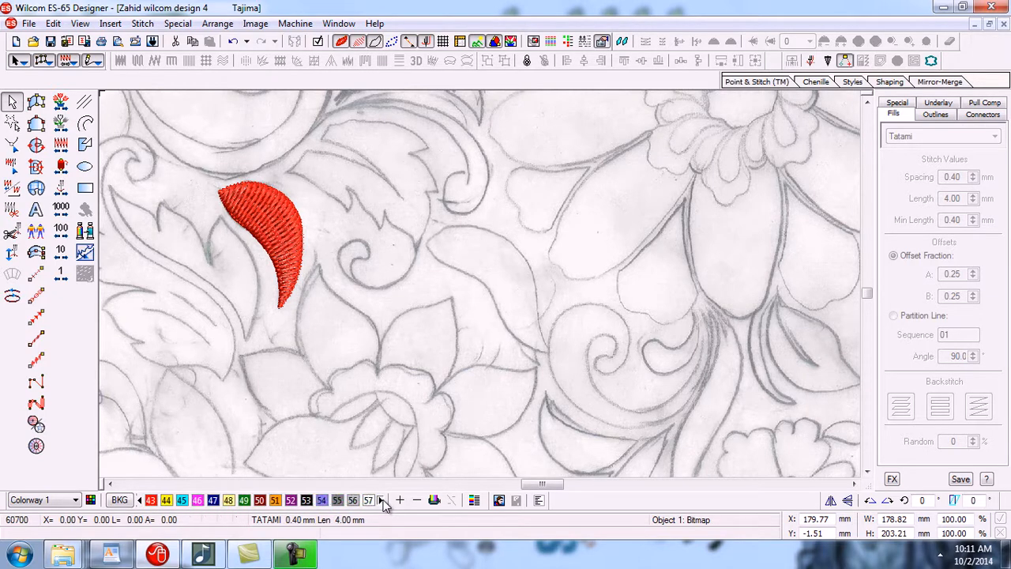
pyautogui.click(382, 500)
pyautogui.click(382, 500)
pyautogui.click(382, 500)
pyautogui.click(382, 500)
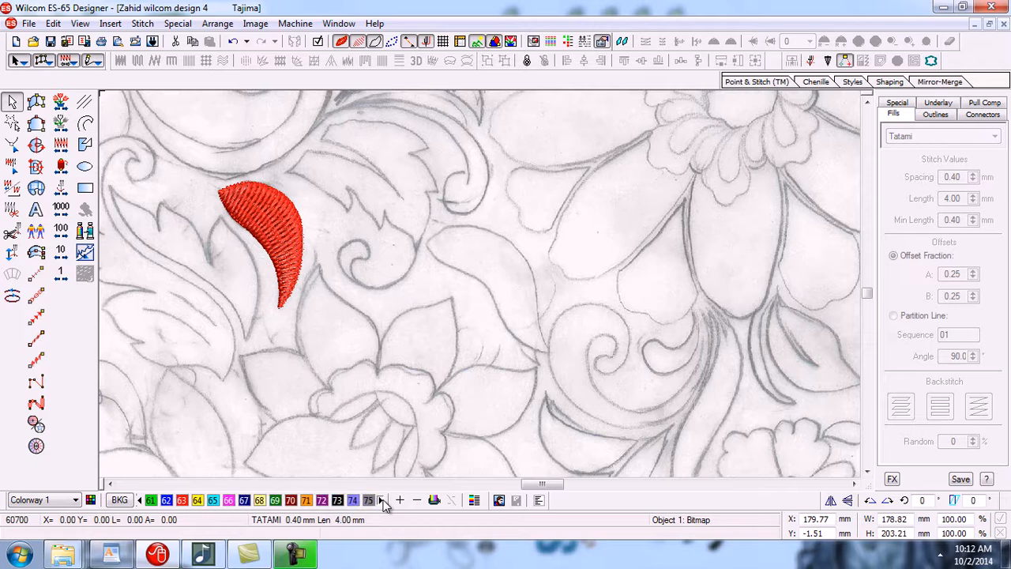
# Step: Remove the unused thread colours above number 62 from the end of the colour palette, one at a time
pyautogui.click(382, 500)
pyautogui.click(381, 500)
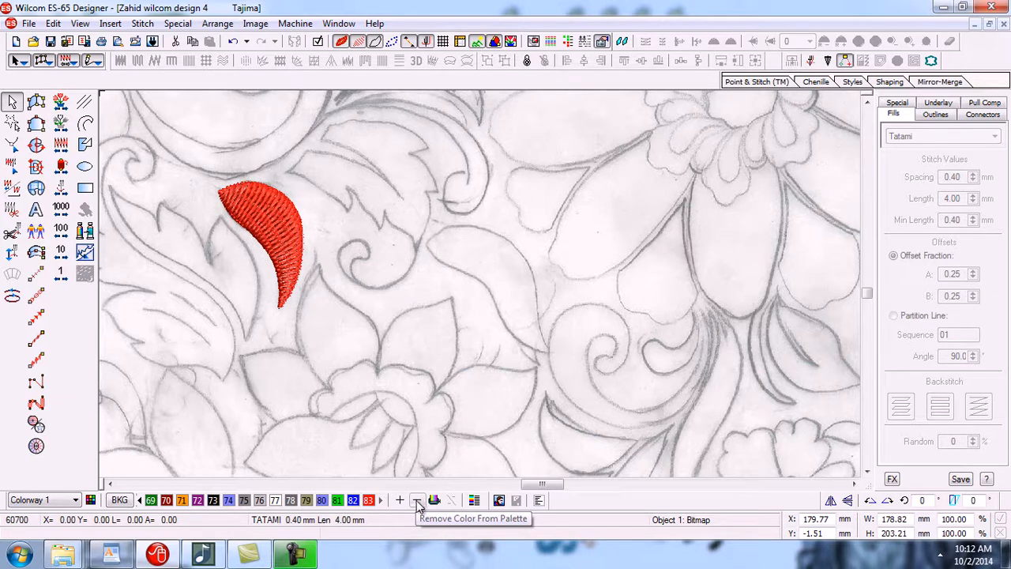
pyautogui.click(417, 501)
pyautogui.click(417, 501)
pyautogui.click(417, 501)
pyautogui.click(417, 501)
pyautogui.click(417, 501)
pyautogui.click(418, 501)
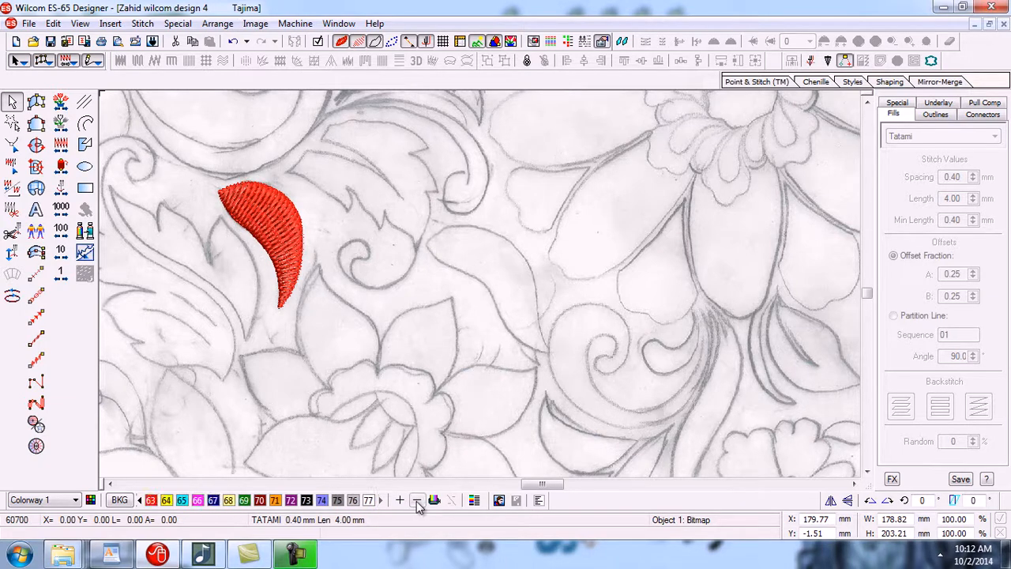
pyautogui.click(416, 501)
pyautogui.click(416, 501)
pyautogui.click(416, 501)
pyautogui.click(416, 501)
pyautogui.click(416, 501)
pyautogui.click(417, 501)
pyautogui.click(417, 500)
pyautogui.click(416, 500)
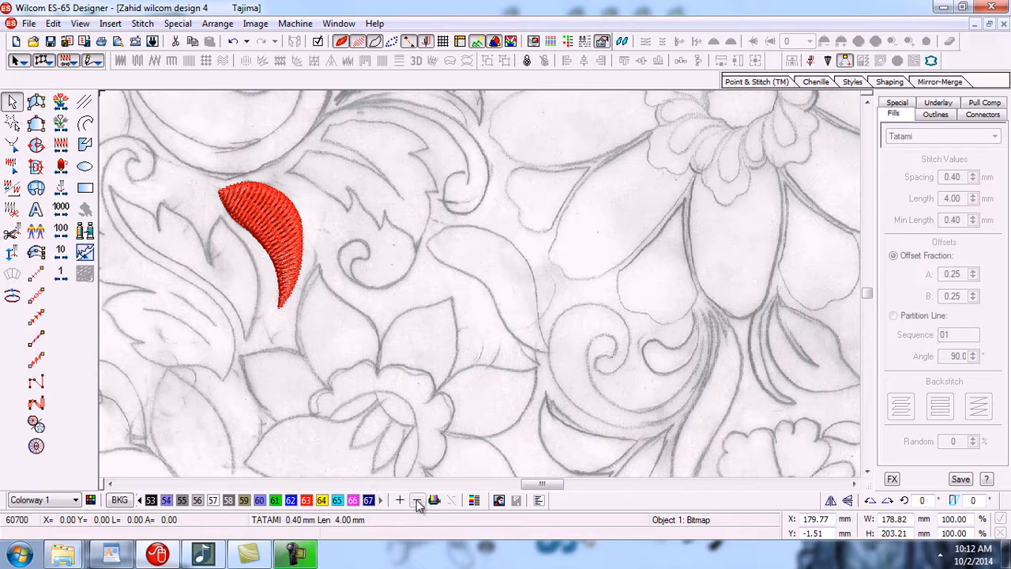
pyautogui.click(416, 500)
pyautogui.click(417, 500)
pyautogui.click(416, 500)
pyautogui.click(416, 501)
pyautogui.click(416, 500)
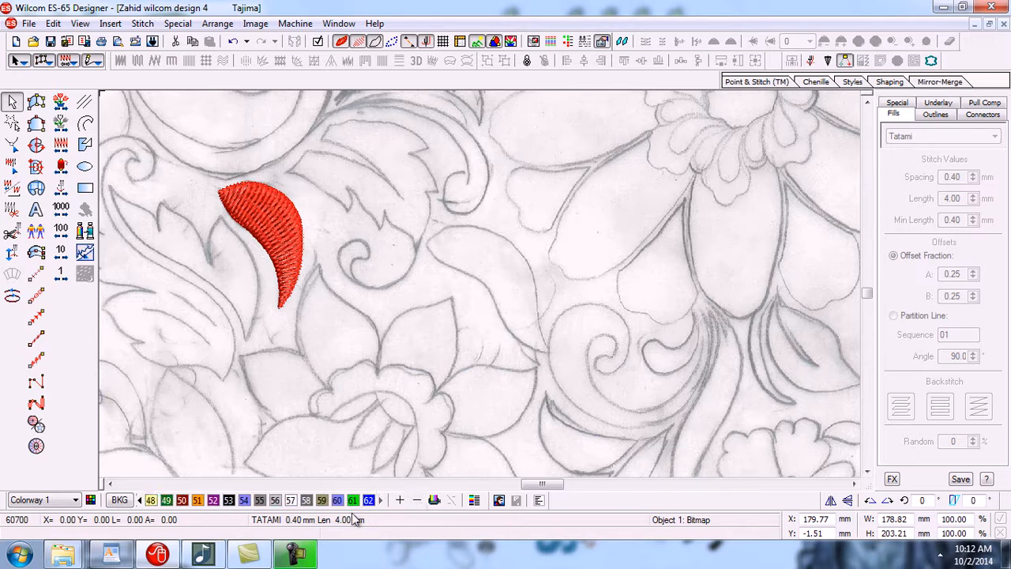
# Step: Look back through the remaining palette colours as far as thread colour 1
pyautogui.click(140, 500)
pyautogui.click(140, 501)
pyautogui.click(140, 500)
pyautogui.click(140, 500)
pyautogui.click(140, 500)
pyautogui.click(140, 500)
pyautogui.click(140, 500)
pyautogui.click(140, 500)
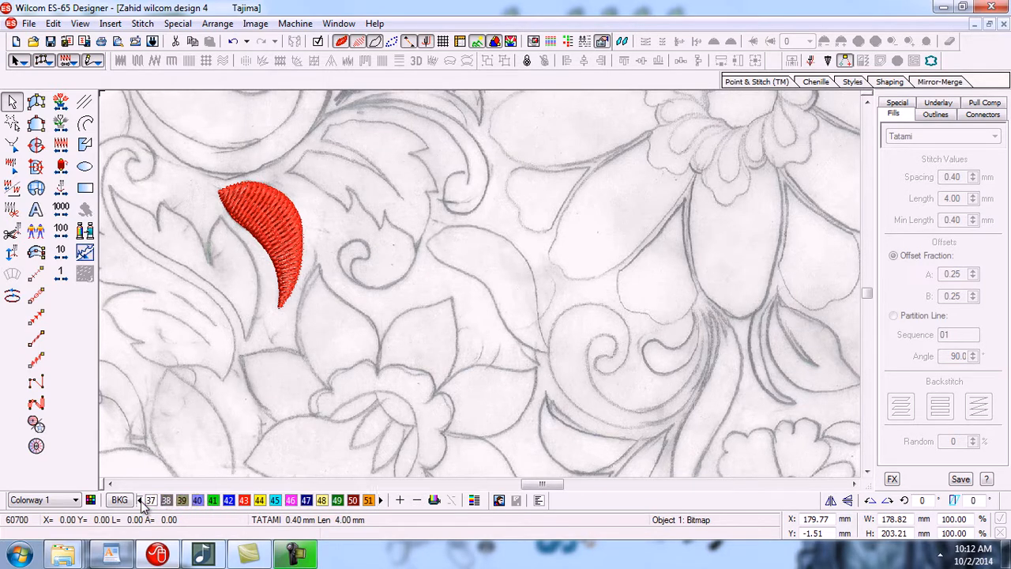
pyautogui.click(140, 500)
pyautogui.click(139, 500)
pyautogui.click(140, 500)
pyautogui.click(140, 500)
pyautogui.click(140, 500)
pyautogui.click(140, 500)
pyautogui.click(140, 501)
pyautogui.click(140, 500)
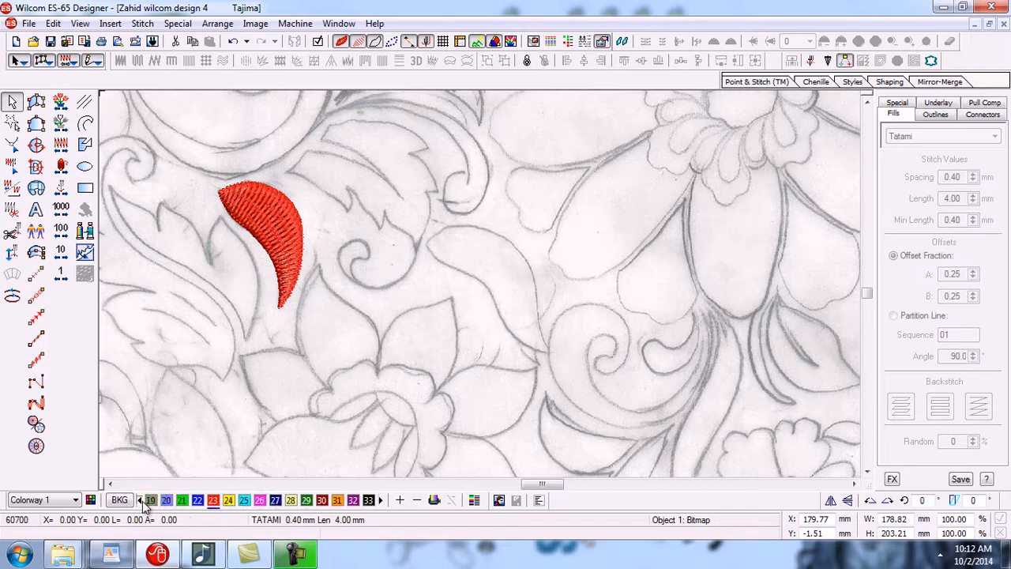
pyautogui.click(141, 501)
pyautogui.click(141, 501)
pyautogui.click(141, 501)
pyautogui.click(141, 501)
pyautogui.click(141, 501)
pyautogui.click(140, 501)
pyautogui.click(140, 501)
pyautogui.click(140, 501)
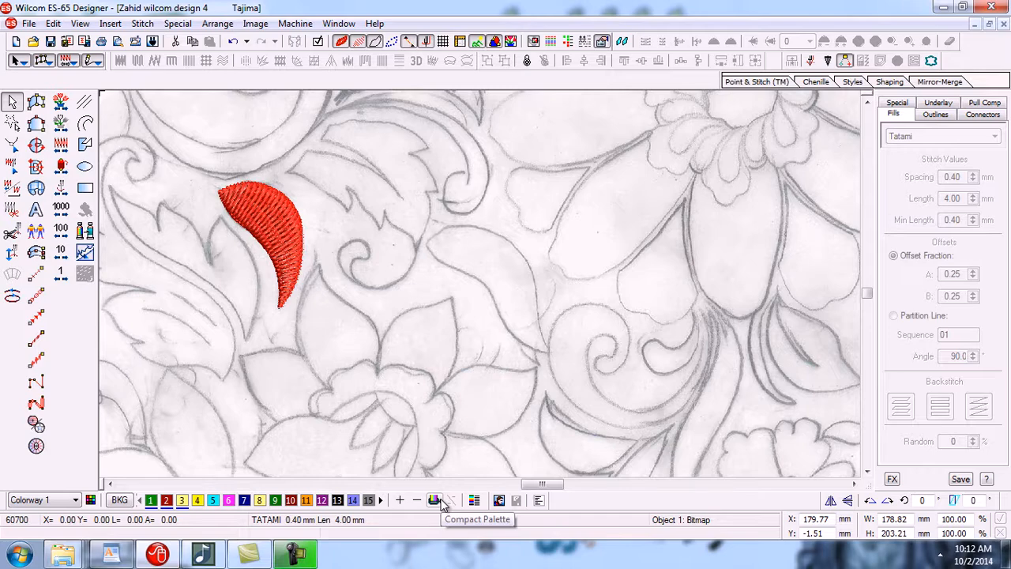
# Step: Compact the colour palette so that it keeps only the colours used in the design, and deselect the sketch bitmap
pyautogui.press('0')
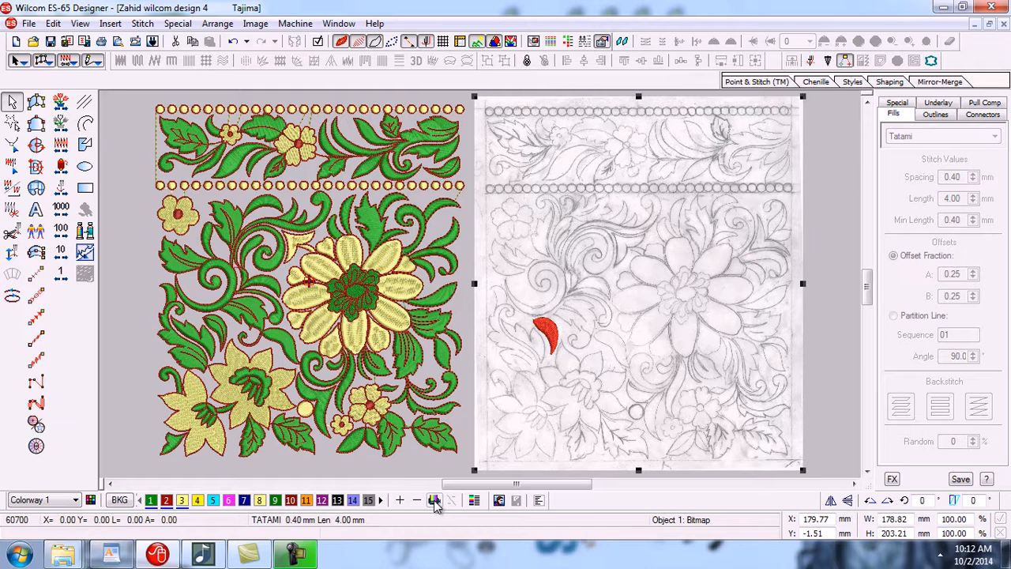
pyautogui.click(434, 500)
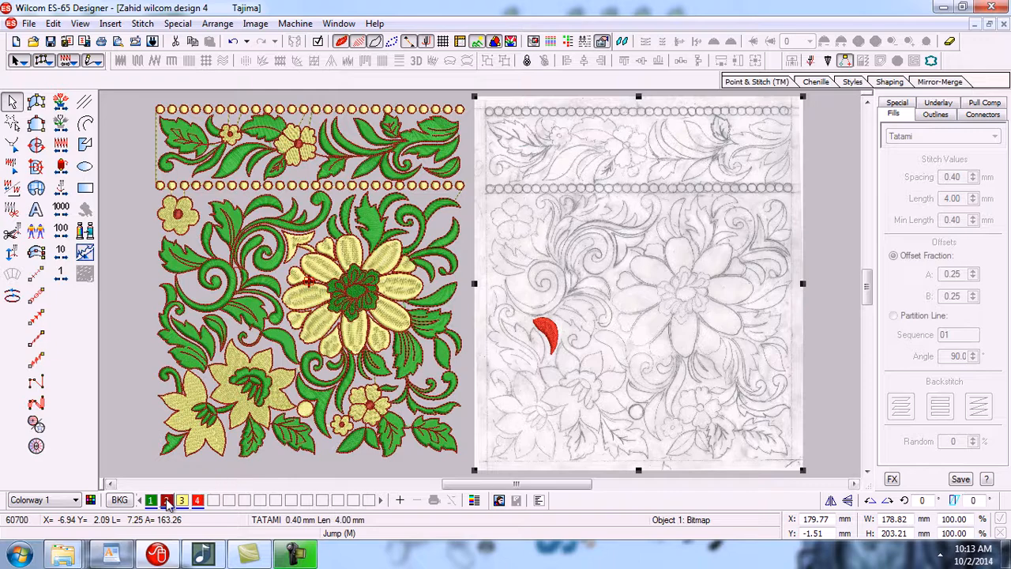
pyautogui.click(262, 463)
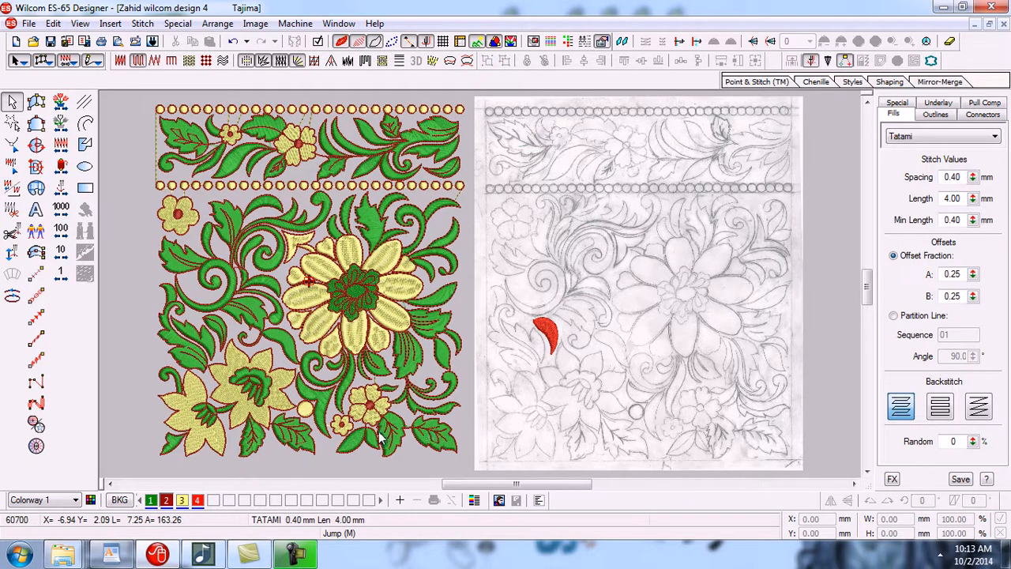
# Step: Examine individual petals of the large yellow flower by selecting them one after another
pyautogui.press('b')
pyautogui.click(276, 225)
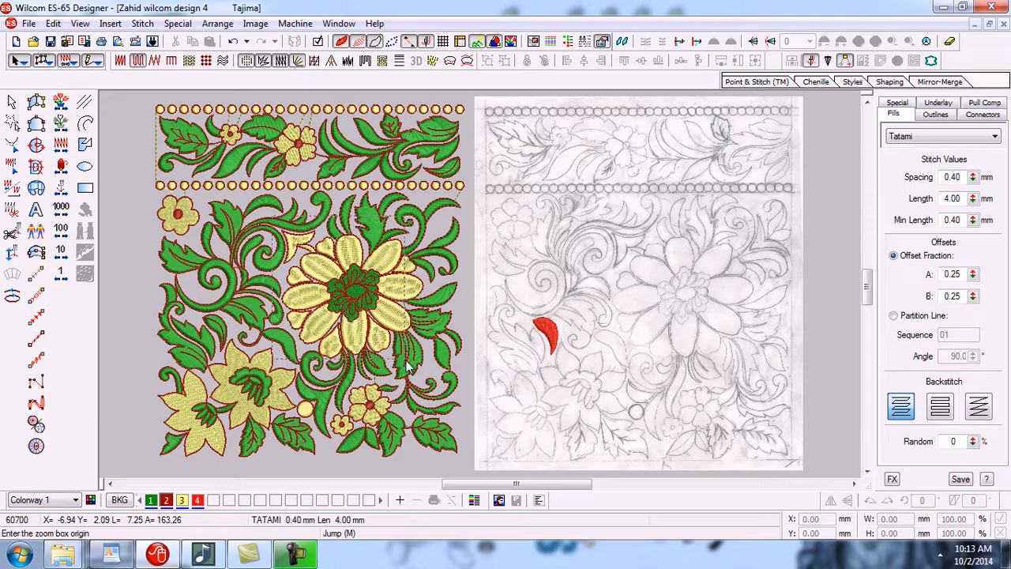
pyautogui.click(431, 384)
pyautogui.click(366, 281)
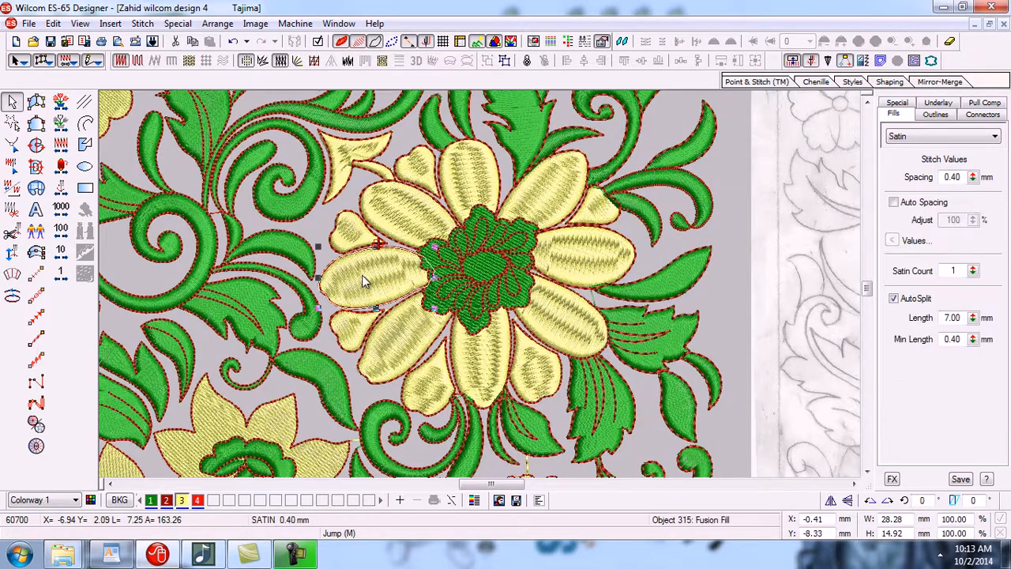
pyautogui.click(420, 211)
pyautogui.click(483, 181)
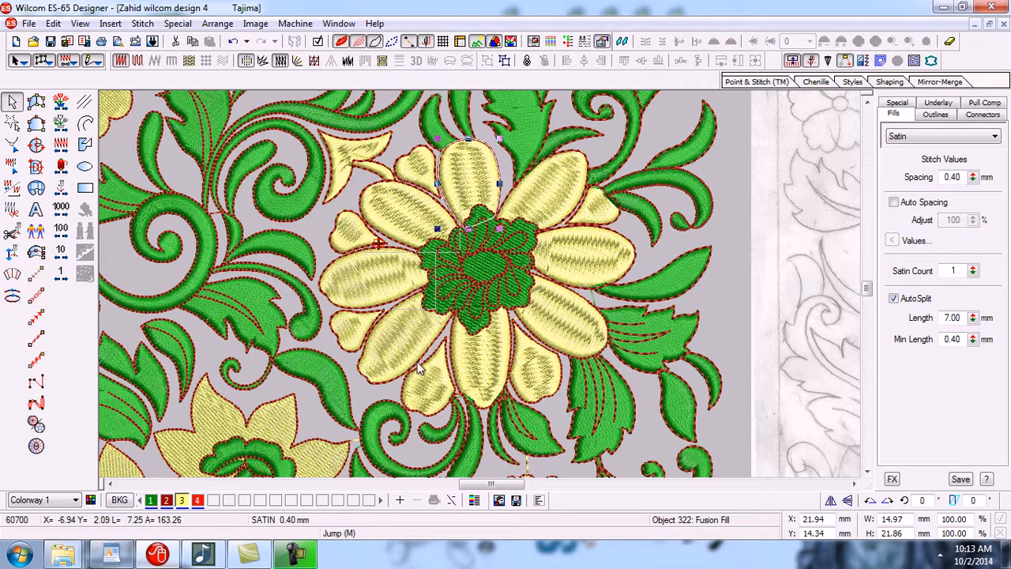
pyautogui.click(406, 211)
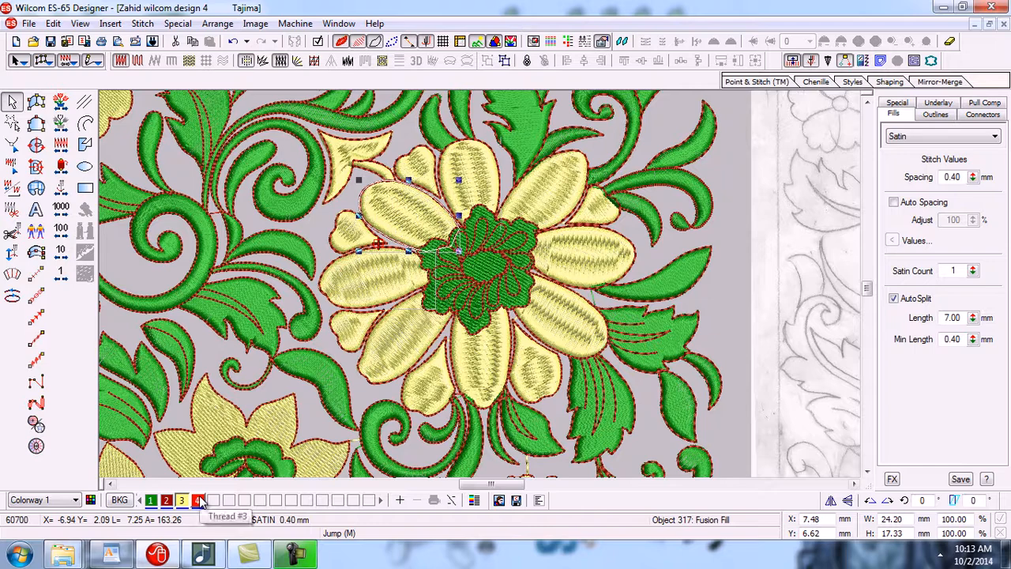
pyautogui.click(319, 219)
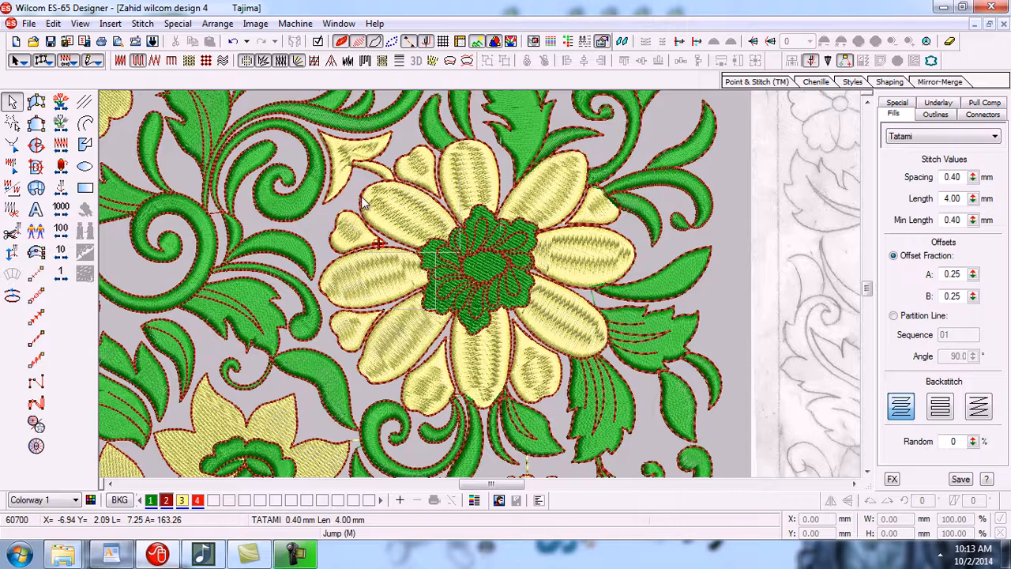
# Step: Try moving the large flower's upper-left petal fill off its outline and undo the move
pyautogui.press('b')
pyautogui.moveTo(326, 156); pyautogui.dragTo(467, 257)
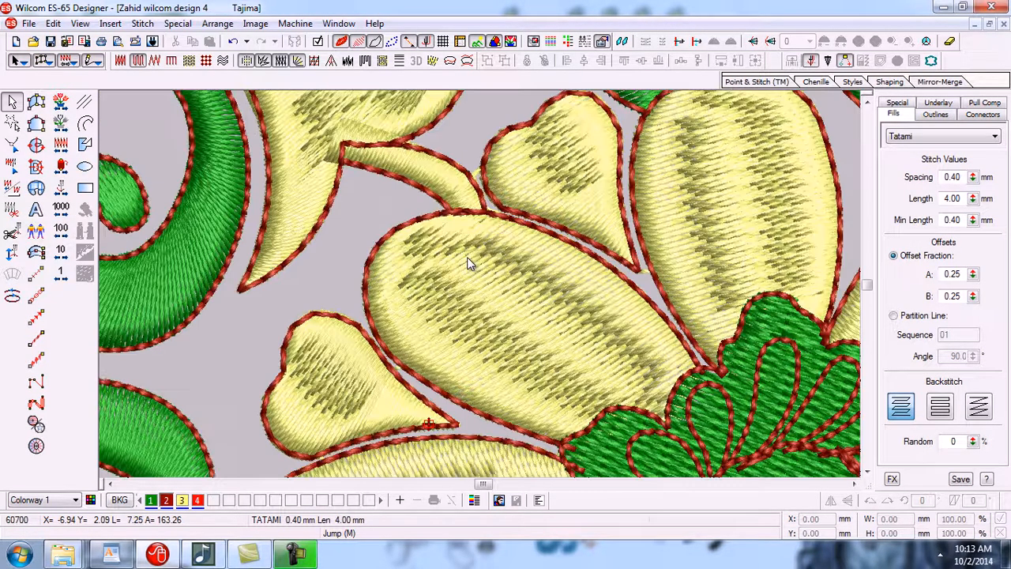
pyautogui.click(527, 334)
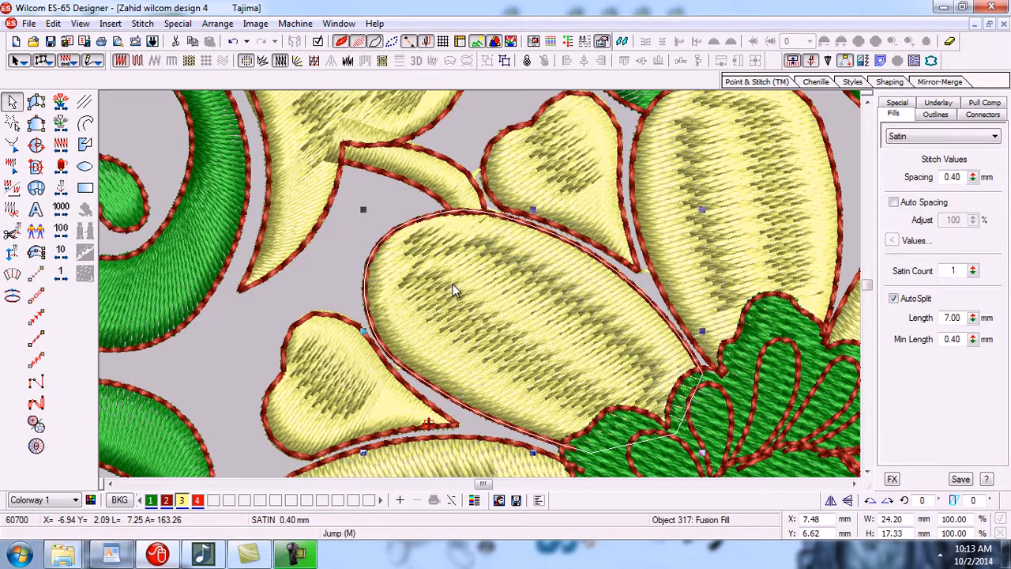
pyautogui.click(364, 258)
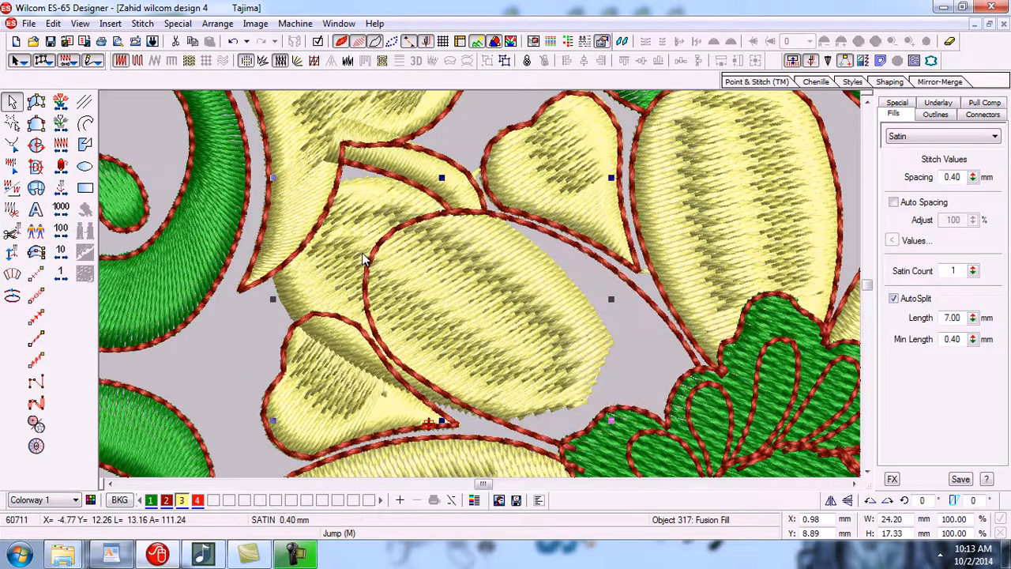
pyautogui.click(281, 297)
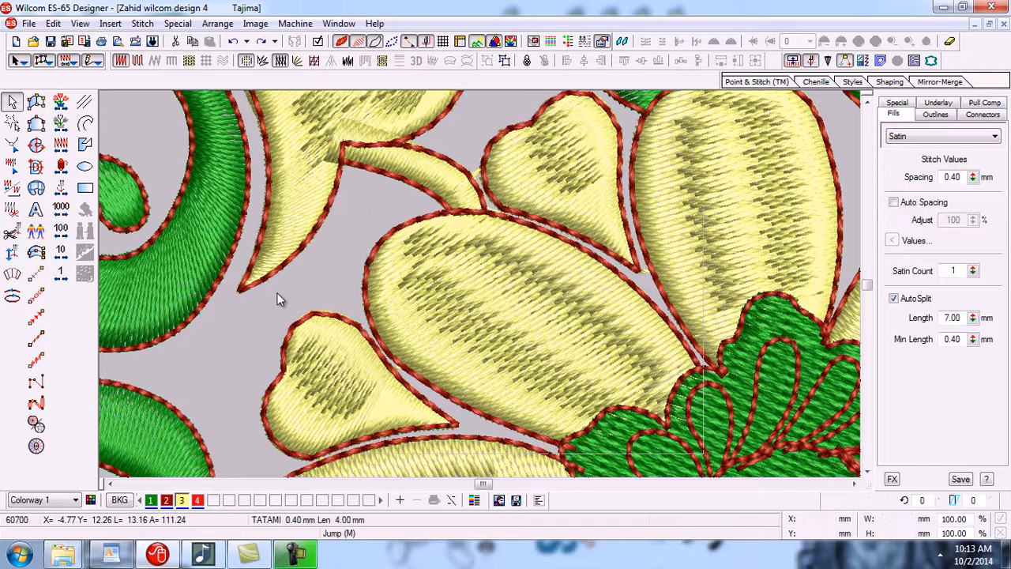
# Step: Recolour the large flower's upper-left, top and upper-right petals with red thread colour 4
pyautogui.click(504, 308)
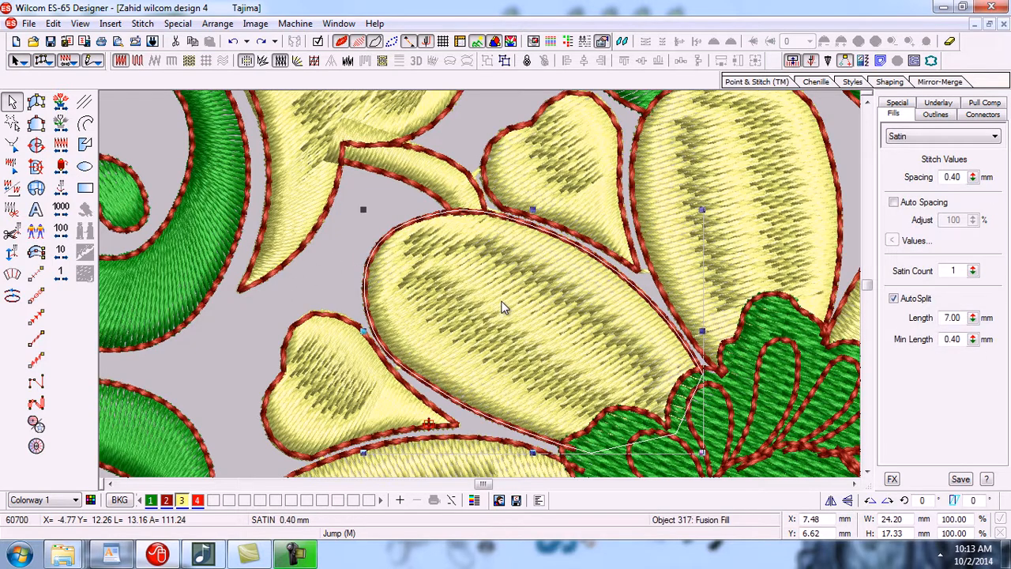
pyautogui.scroll(-2, 504, 308)
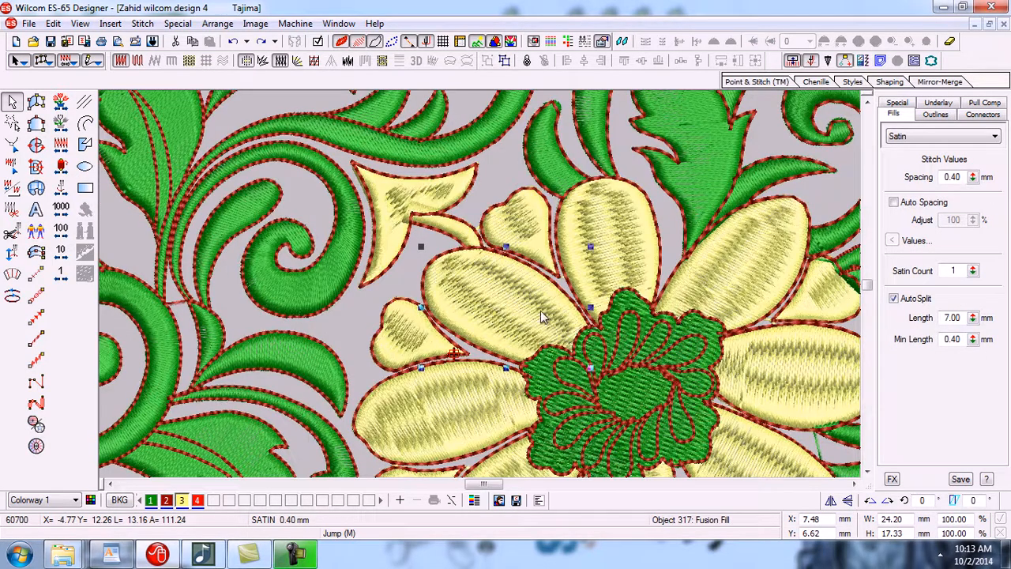
pyautogui.click(868, 472)
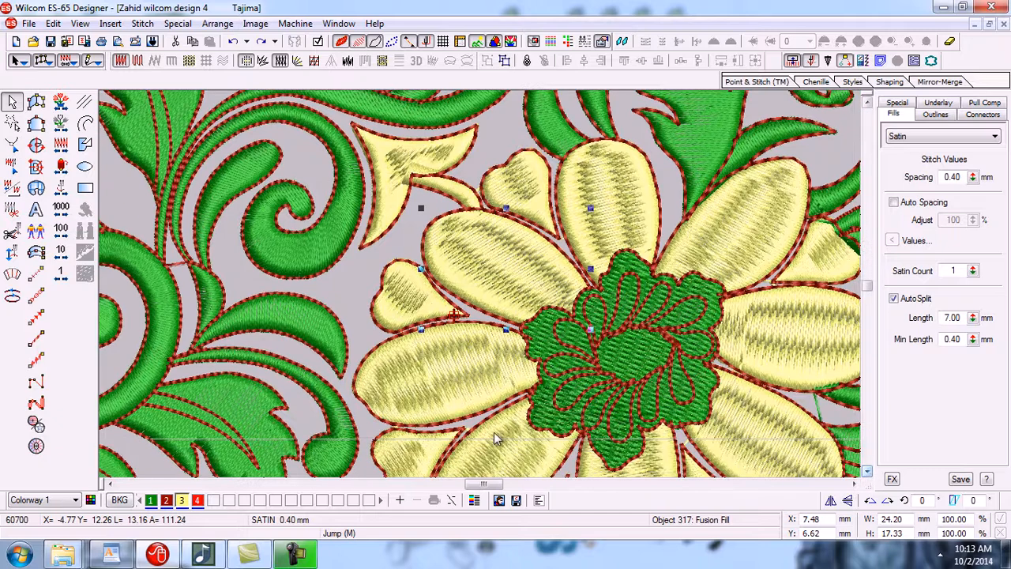
pyautogui.click(199, 503)
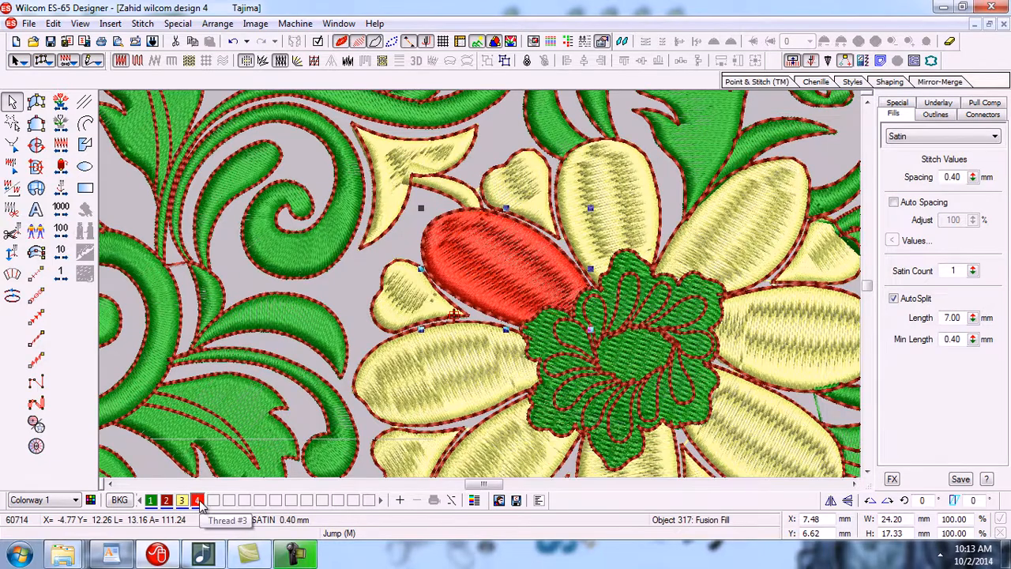
pyautogui.click(624, 182)
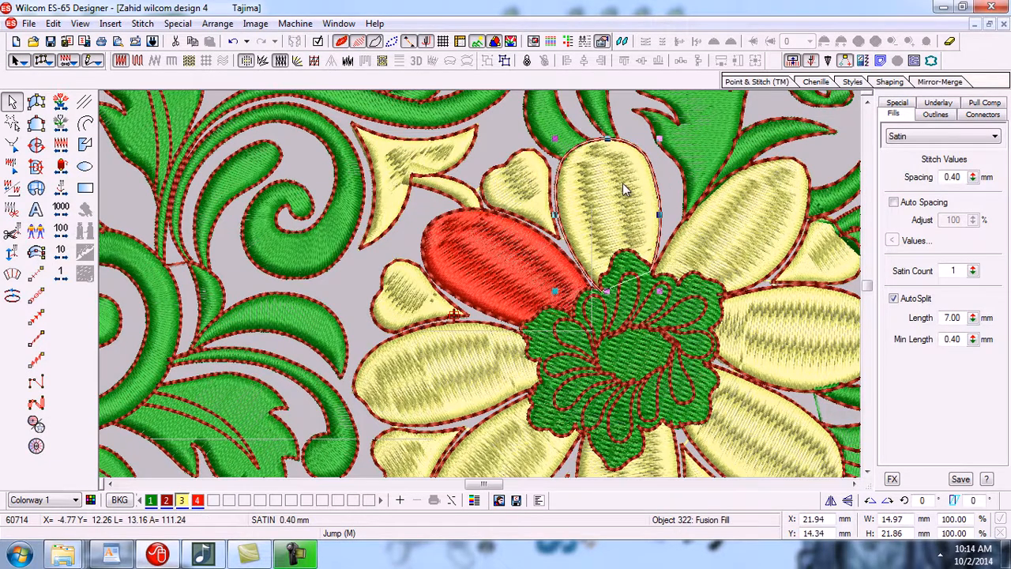
pyautogui.click(201, 502)
pyautogui.click(738, 245)
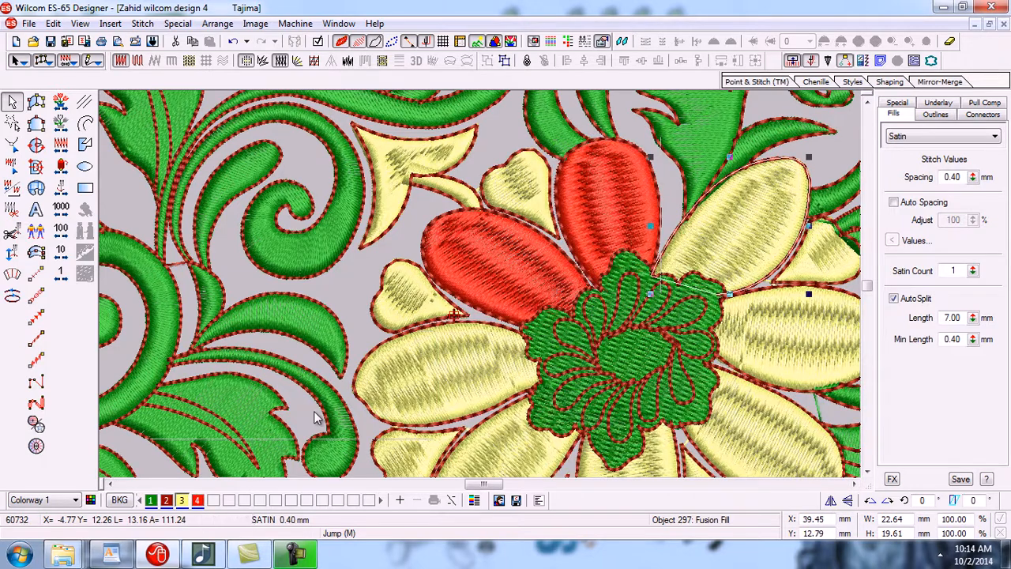
pyautogui.click(199, 501)
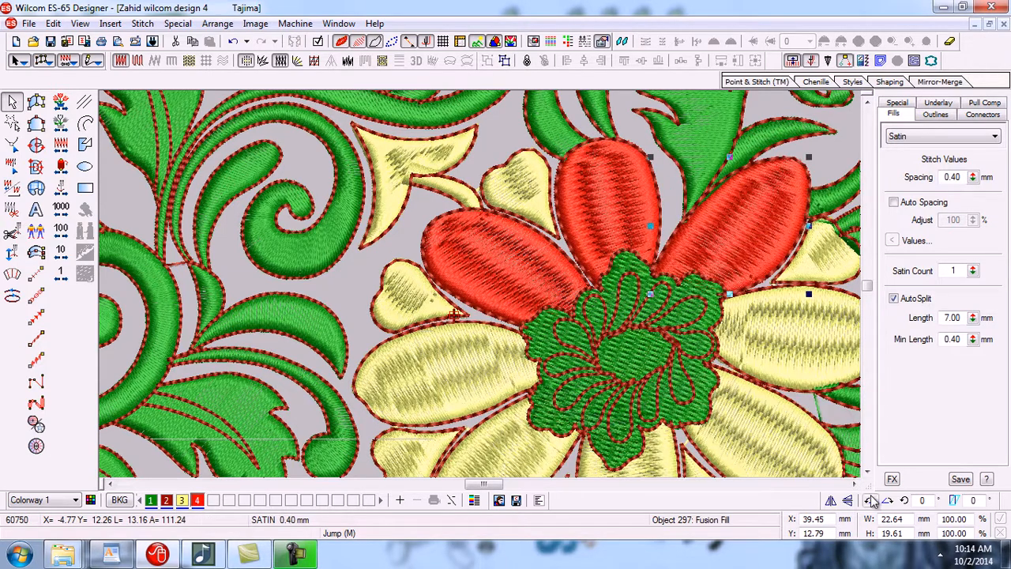
# Step: Recolour the large flower's remaining yellow petals and the arrow-shaped piece beside it with red thread colour 4
pyautogui.click(867, 472)
pyautogui.hotkey('shift', 'z')
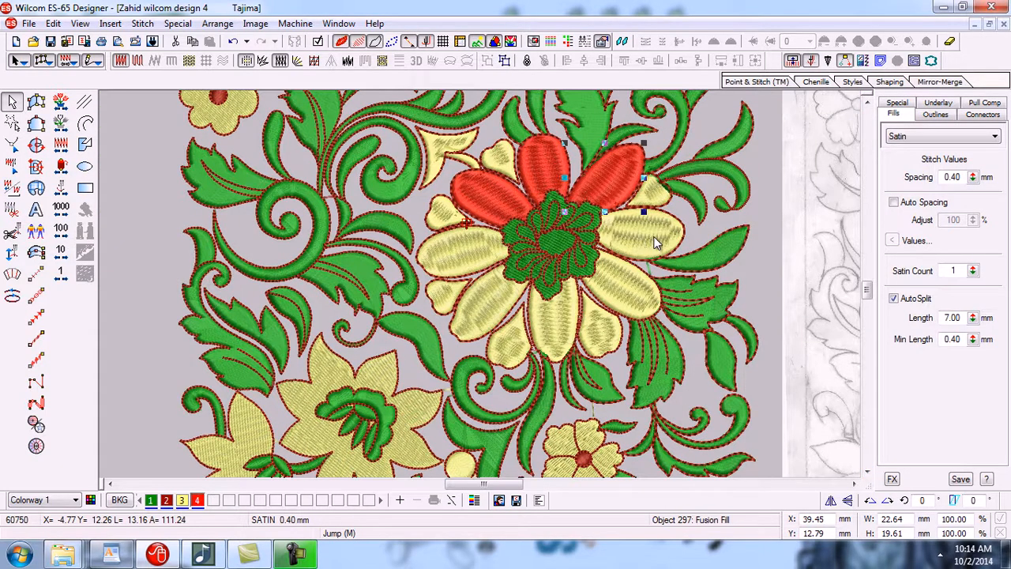
pyautogui.keyDown('ctrl'); pyautogui.click(659, 242); pyautogui.keyUp('ctrl')
pyautogui.keyDown('ctrl'); pyautogui.click(625, 300); pyautogui.keyUp('ctrl')
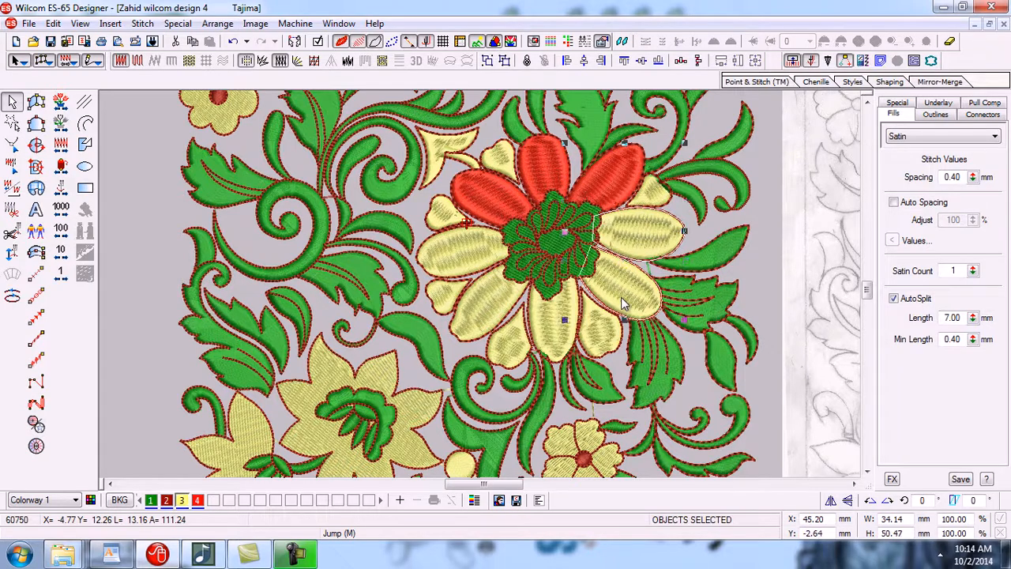
pyautogui.keyDown('ctrl'); pyautogui.click(603, 336); pyautogui.keyUp('ctrl')
pyautogui.keyDown('ctrl'); pyautogui.click(555, 324); pyautogui.keyUp('ctrl')
pyautogui.keyDown('ctrl'); pyautogui.click(512, 339); pyautogui.keyUp('ctrl')
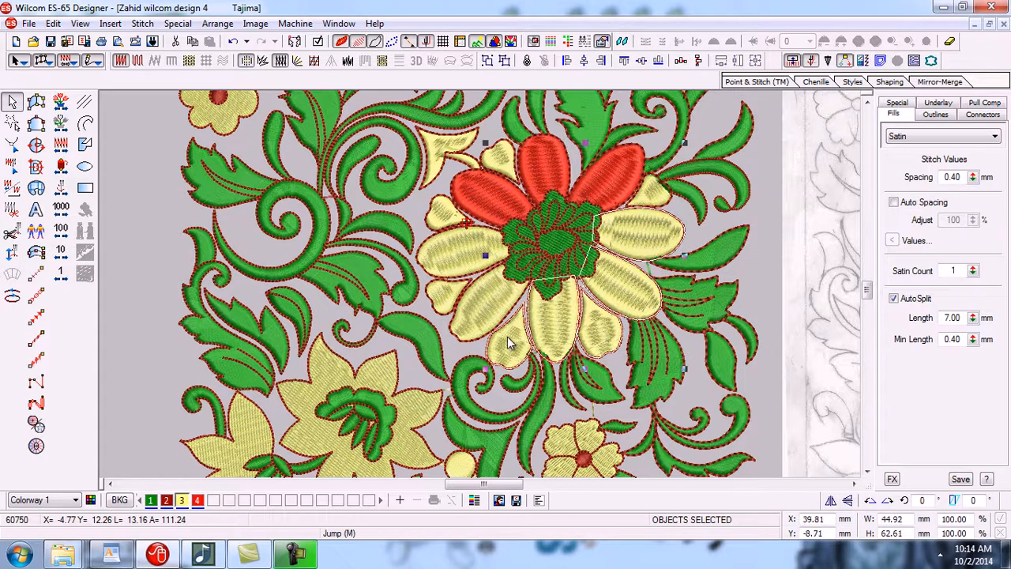
pyautogui.keyDown('ctrl'); pyautogui.click(481, 307); pyautogui.keyUp('ctrl')
pyautogui.keyDown('ctrl'); pyautogui.click(452, 300); pyautogui.keyUp('ctrl')
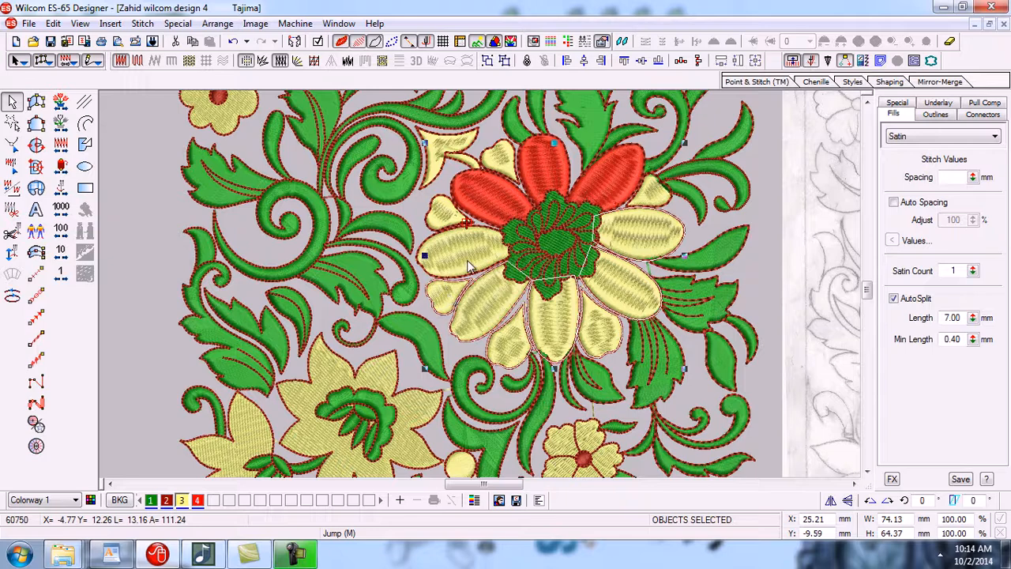
pyautogui.keyDown('ctrl'); pyautogui.click(471, 269); pyautogui.keyUp('ctrl')
pyautogui.keyDown('ctrl'); pyautogui.click(446, 220); pyautogui.keyUp('ctrl')
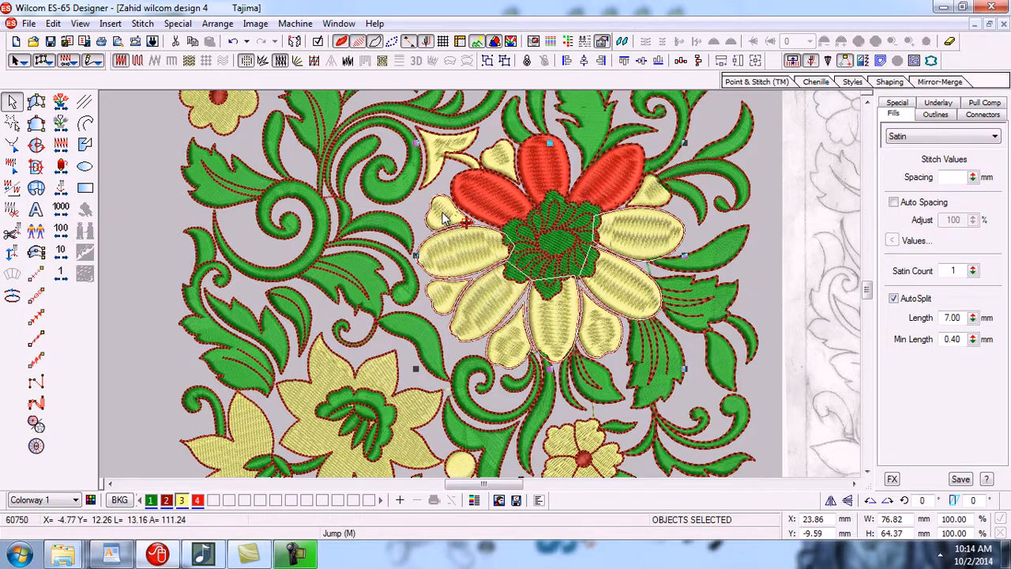
pyautogui.keyDown('ctrl'); pyautogui.click(657, 199); pyautogui.keyUp('ctrl')
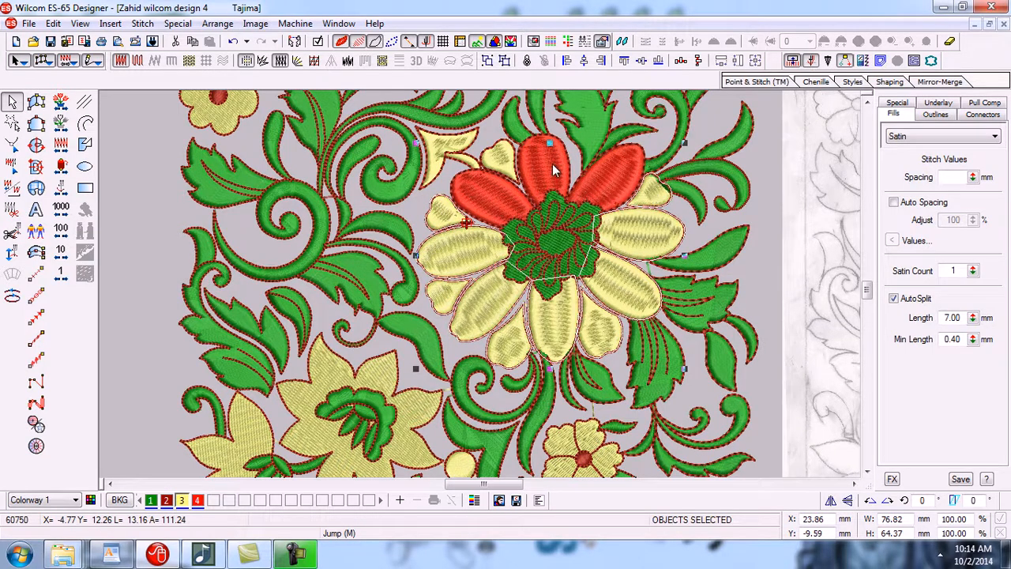
pyautogui.keyDown('ctrl'); pyautogui.click(436, 152); pyautogui.keyUp('ctrl')
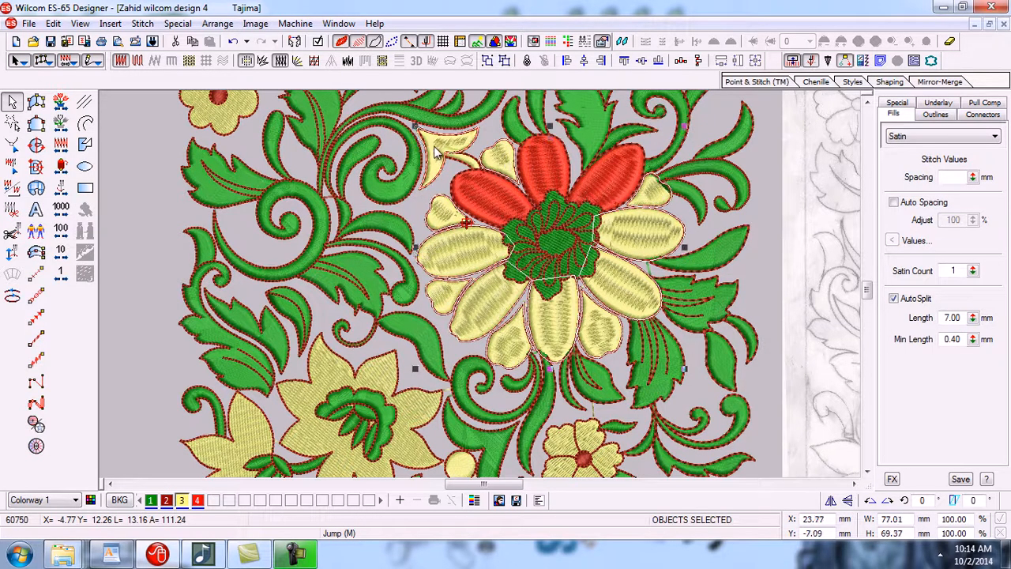
pyautogui.click(197, 500)
pyautogui.click(766, 388)
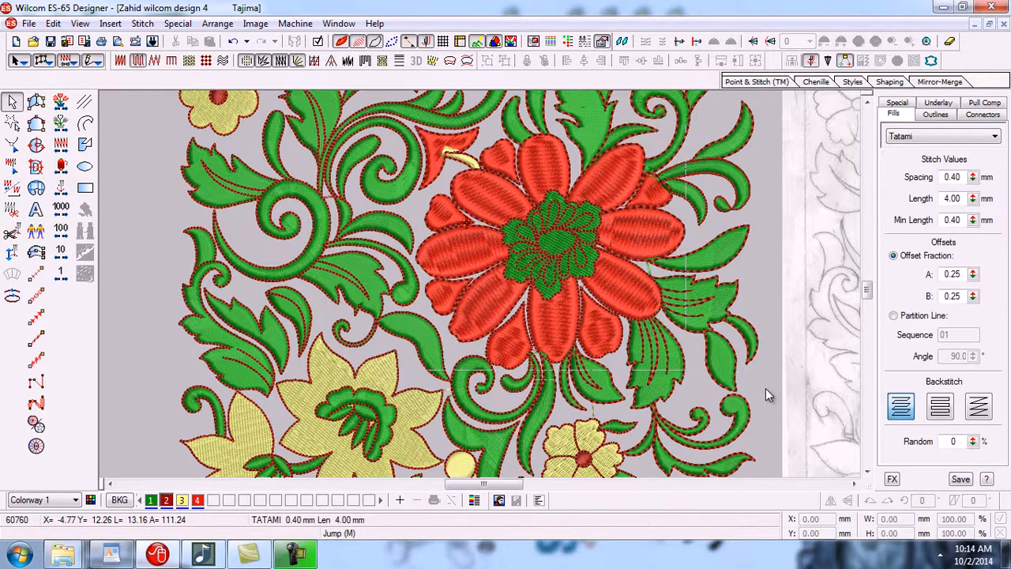
# Step: Recolour the yellow stem of the arrow-shaped piece beside the large flower with red thread colour 4
pyautogui.click(461, 161)
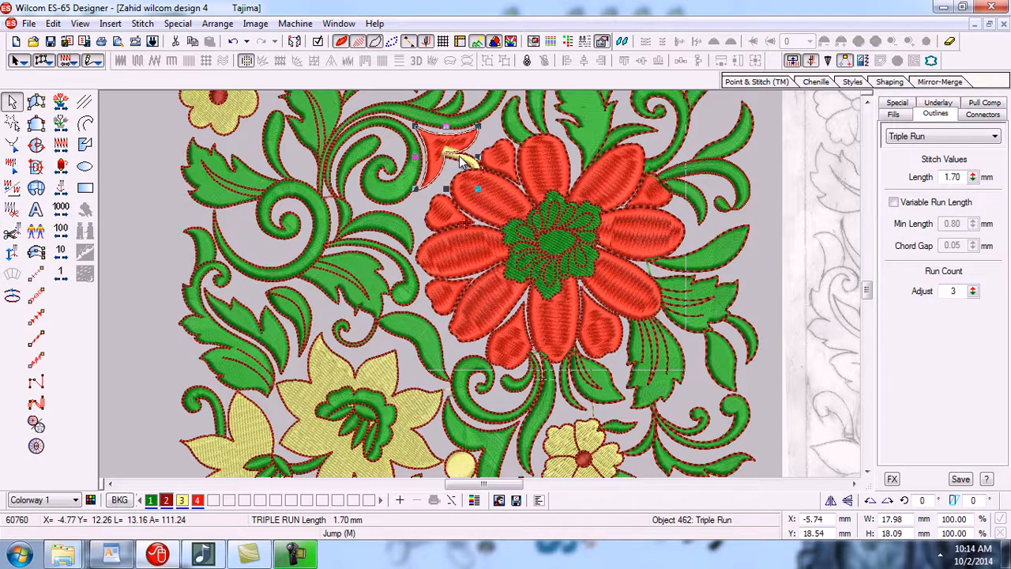
pyautogui.press('b')
pyautogui.moveTo(416, 134); pyautogui.dragTo(488, 182)
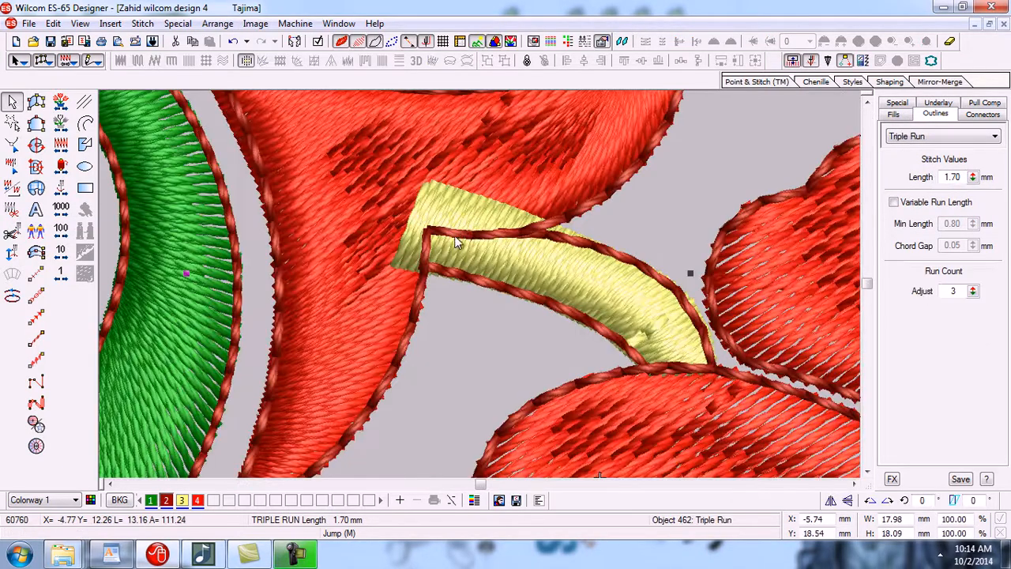
pyautogui.click(531, 257)
pyautogui.click(452, 211)
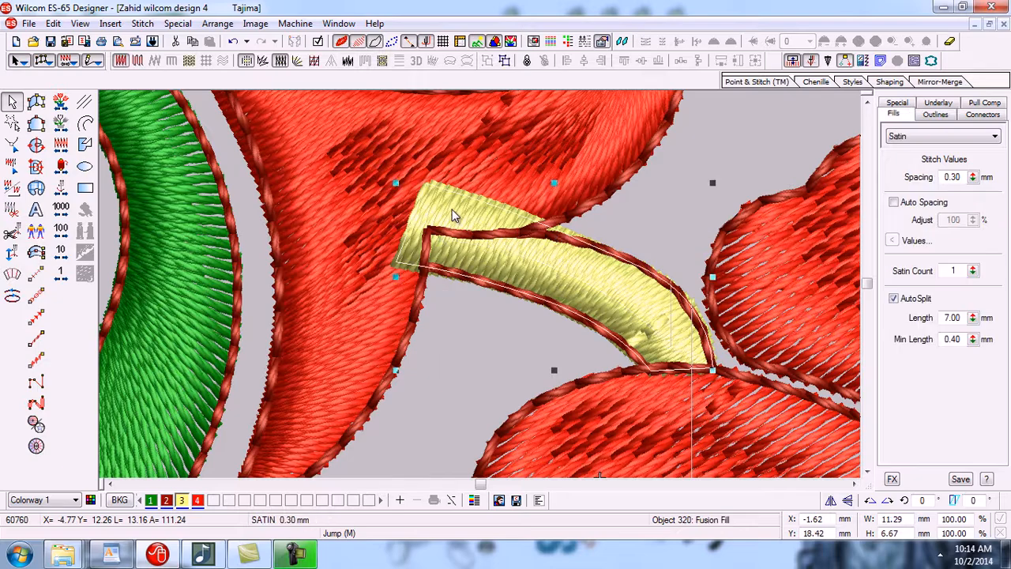
pyautogui.click(197, 500)
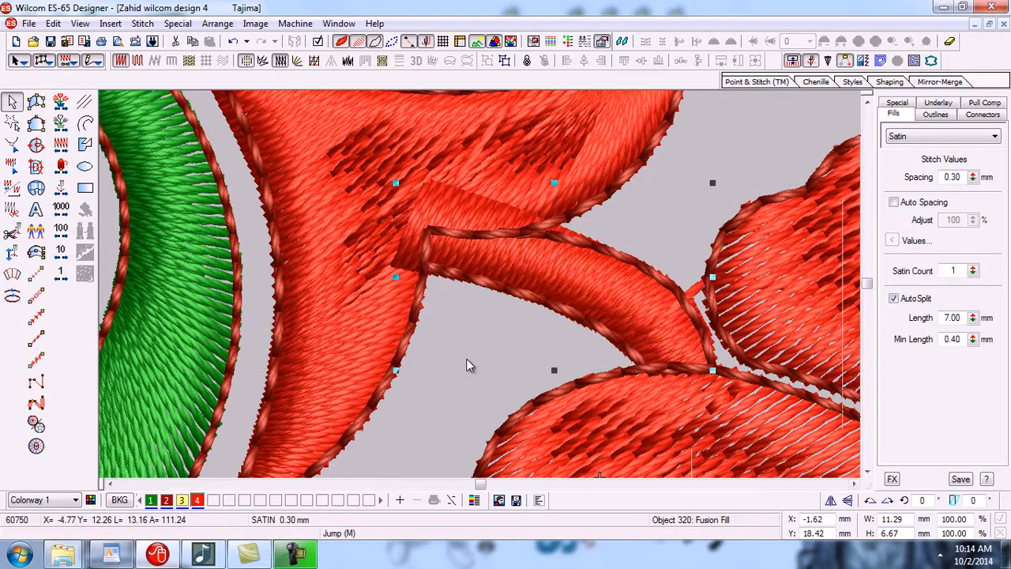
pyautogui.hotkey('shift', 'z')
pyautogui.hotkey('shift', 'z')
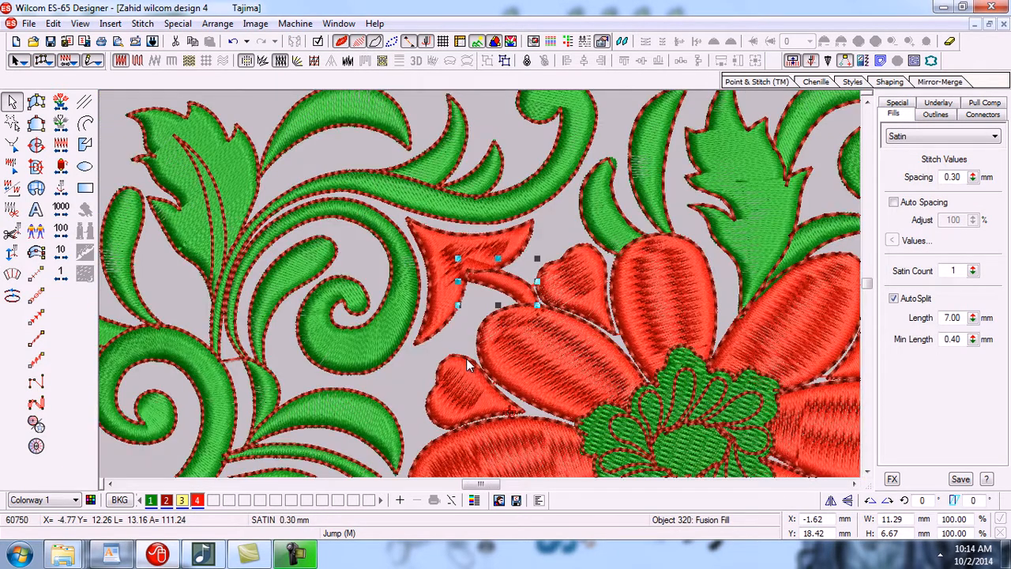
pyautogui.hotkey('shift', 'z')
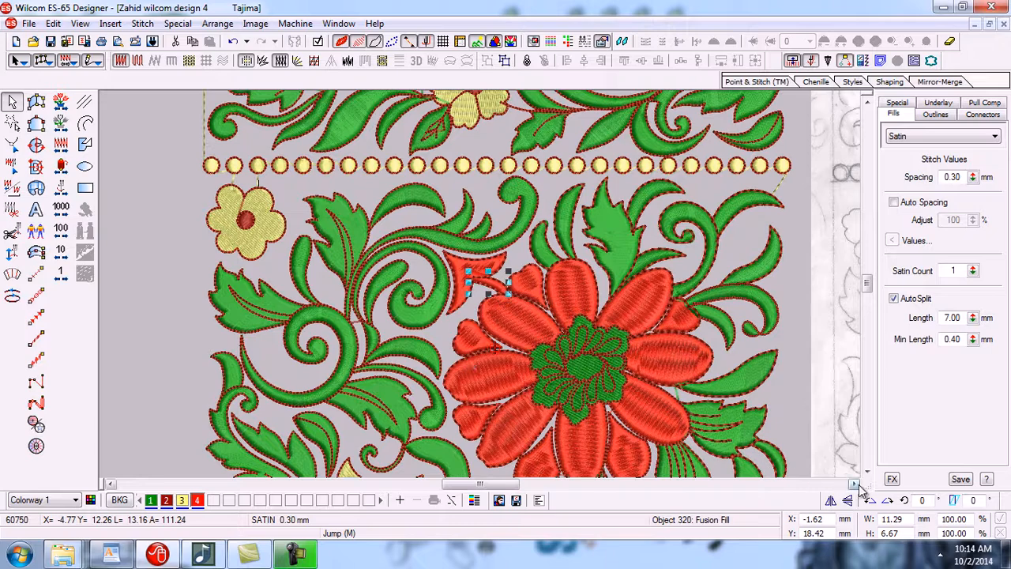
# Step: Change the Colorway 1 background to the bright yellow basic colour and view the whole design against it
pyautogui.click(867, 472)
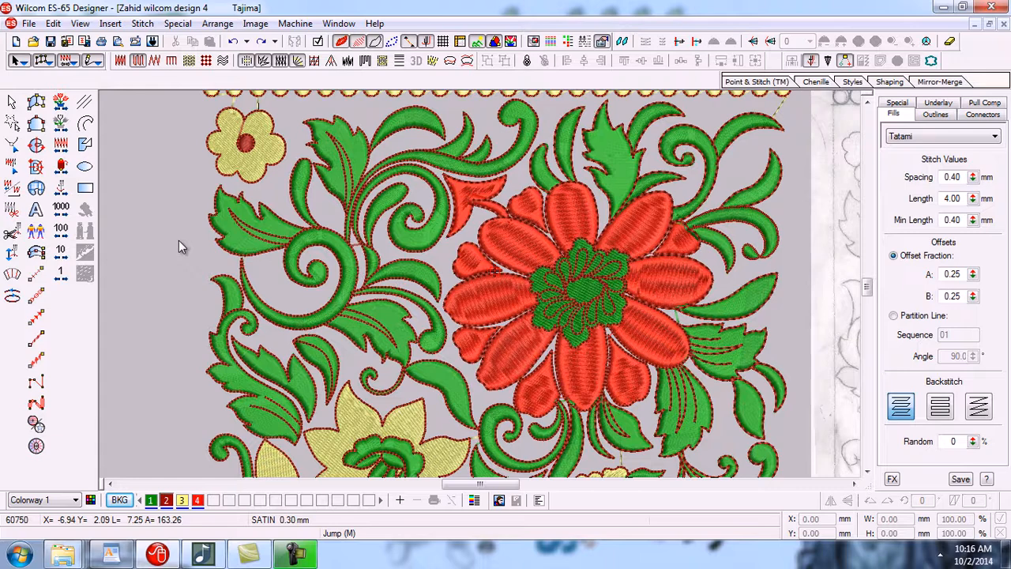
pyautogui.click(120, 501)
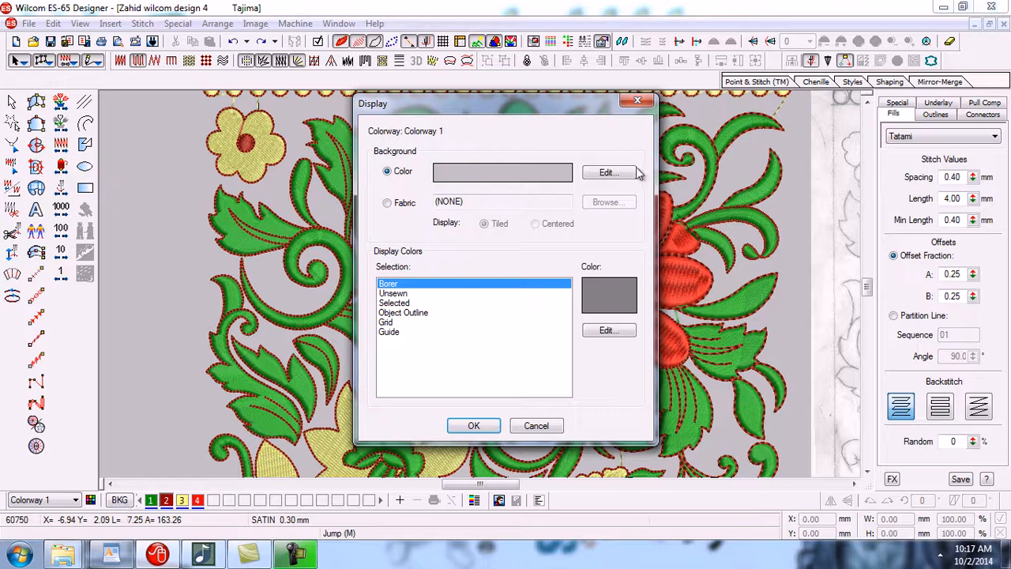
pyautogui.click(604, 176)
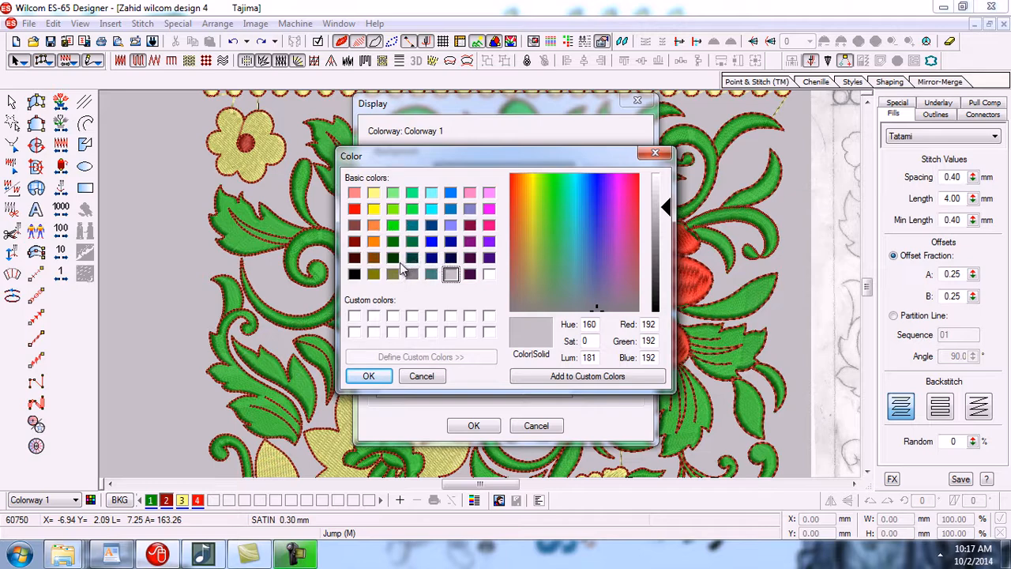
pyautogui.click(374, 209)
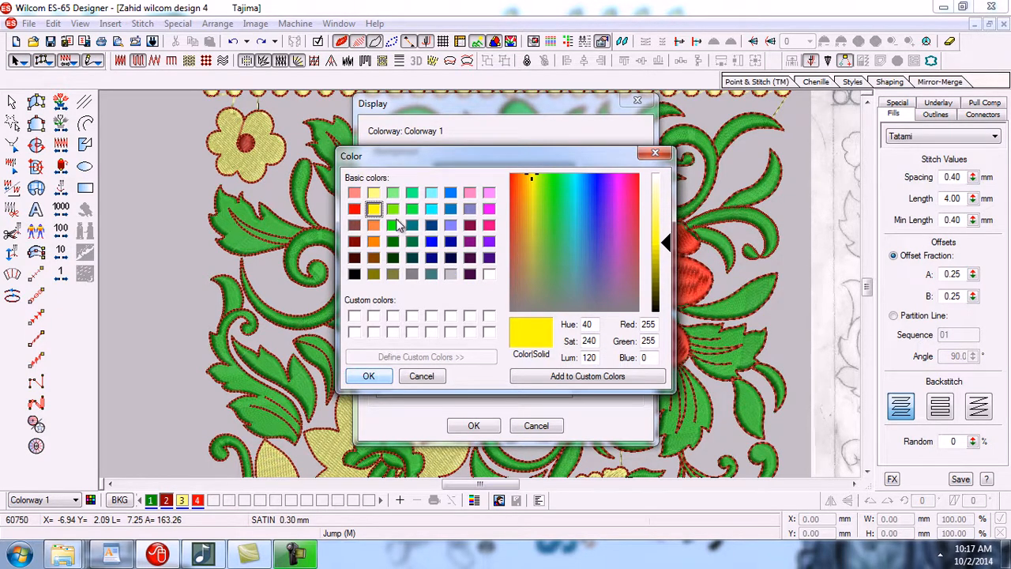
pyautogui.click(369, 378)
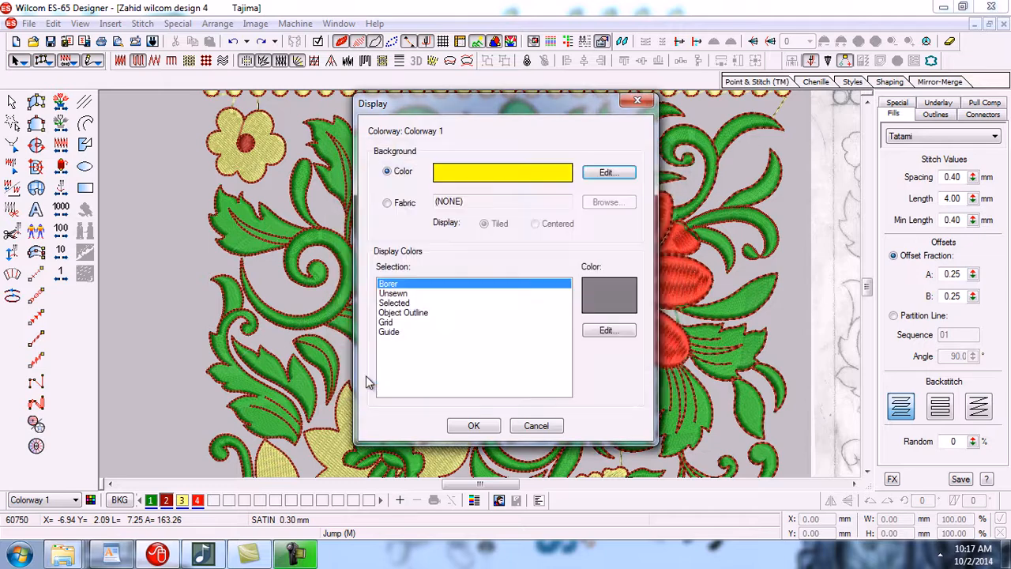
pyautogui.click(474, 426)
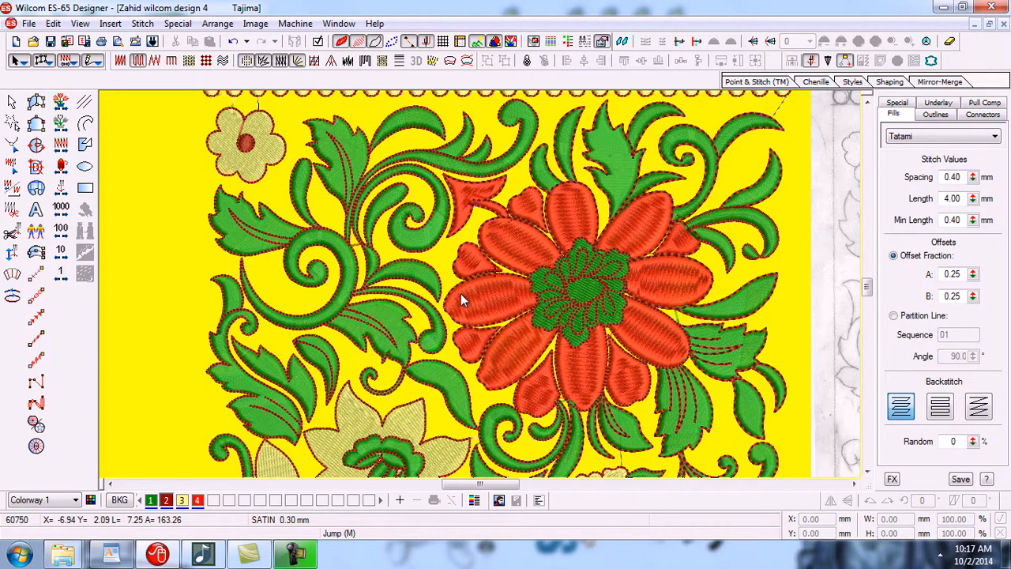
pyautogui.hotkey('shift', 'z')
pyautogui.hotkey('shift', 'z')
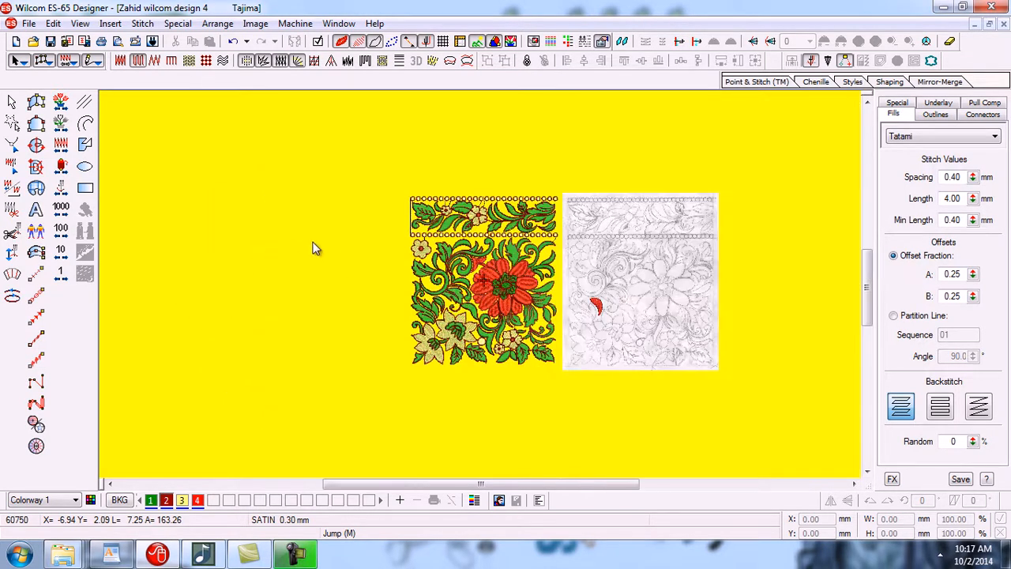
pyautogui.press('z')
pyautogui.press('z')
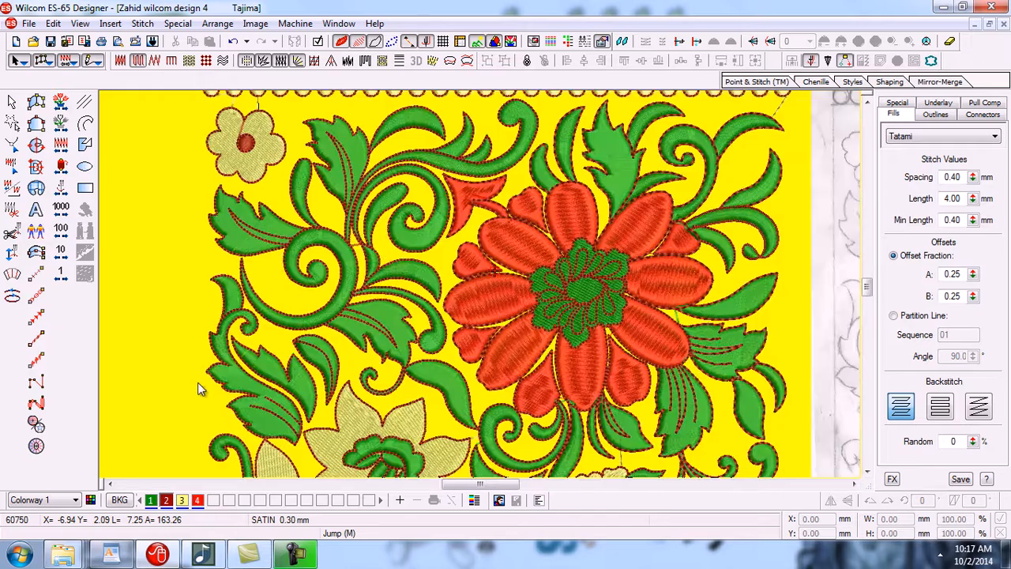
# Step: Set the Colorway 1 background colour to white
pyautogui.click(121, 499)
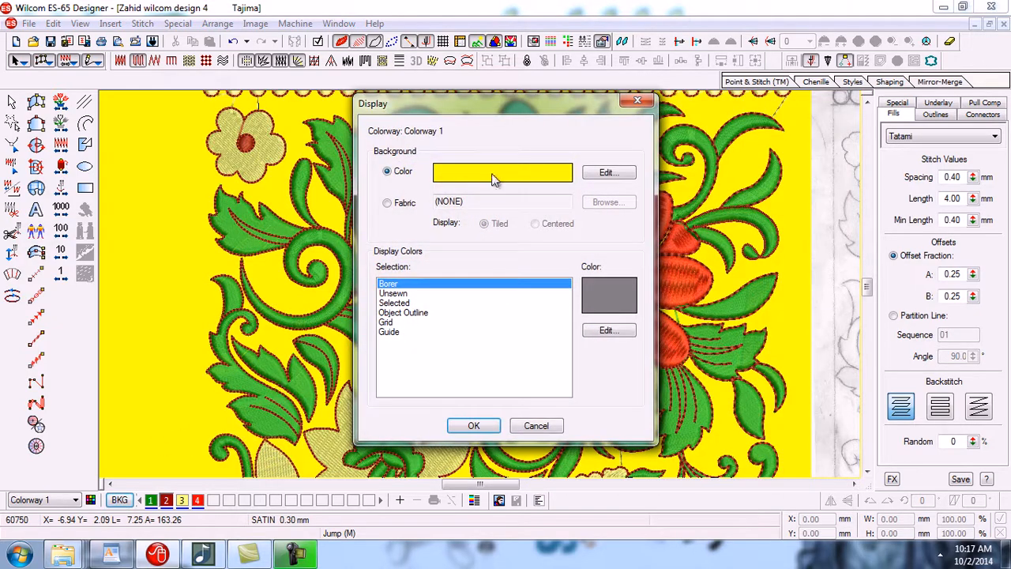
pyautogui.click(602, 174)
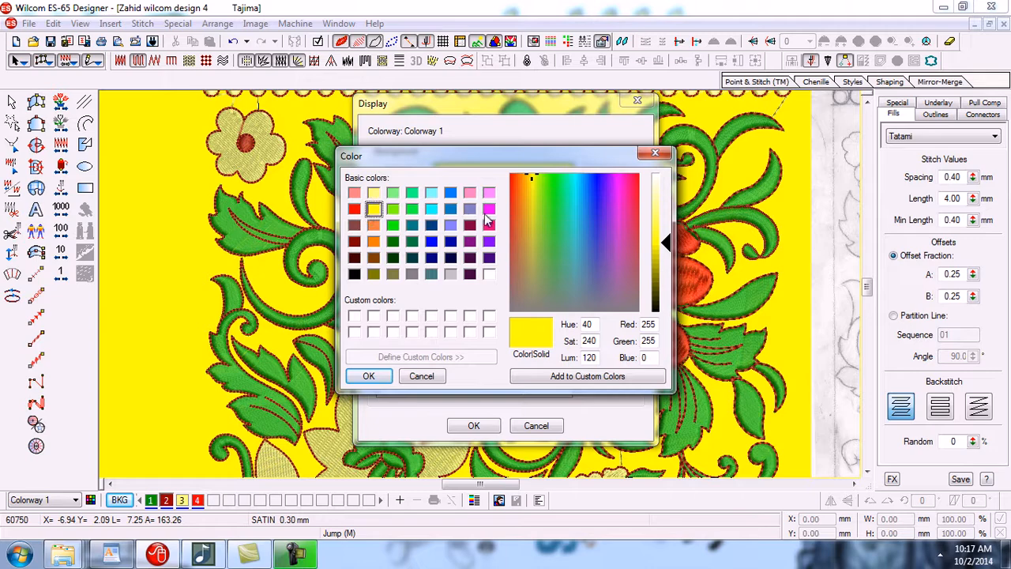
pyautogui.click(489, 274)
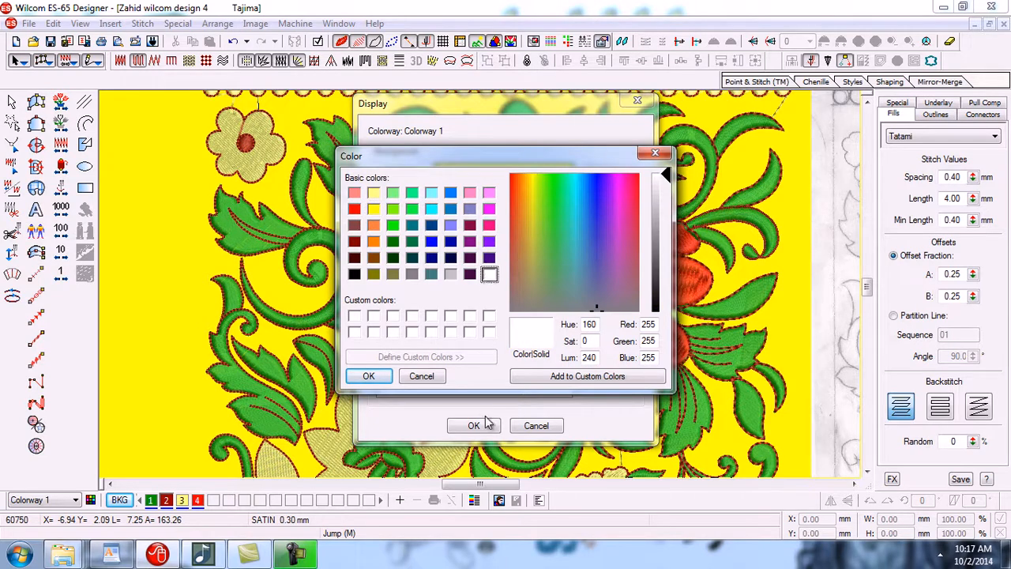
pyautogui.click(369, 376)
pyautogui.click(474, 425)
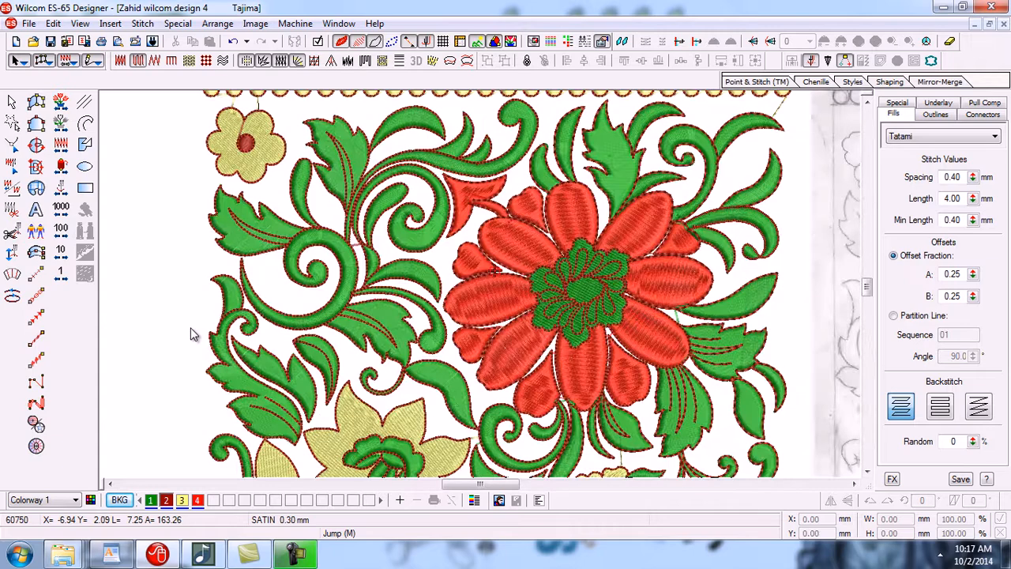
# Step: Set the Colorway 1 background to the dark grey basic colour, RGB 128, 128, 128
pyautogui.click(120, 500)
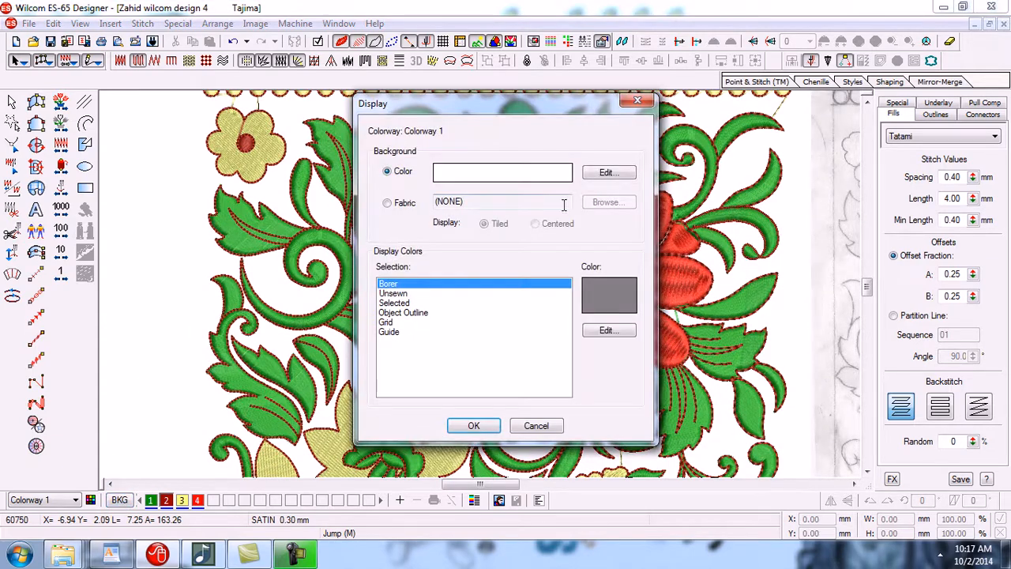
pyautogui.click(618, 176)
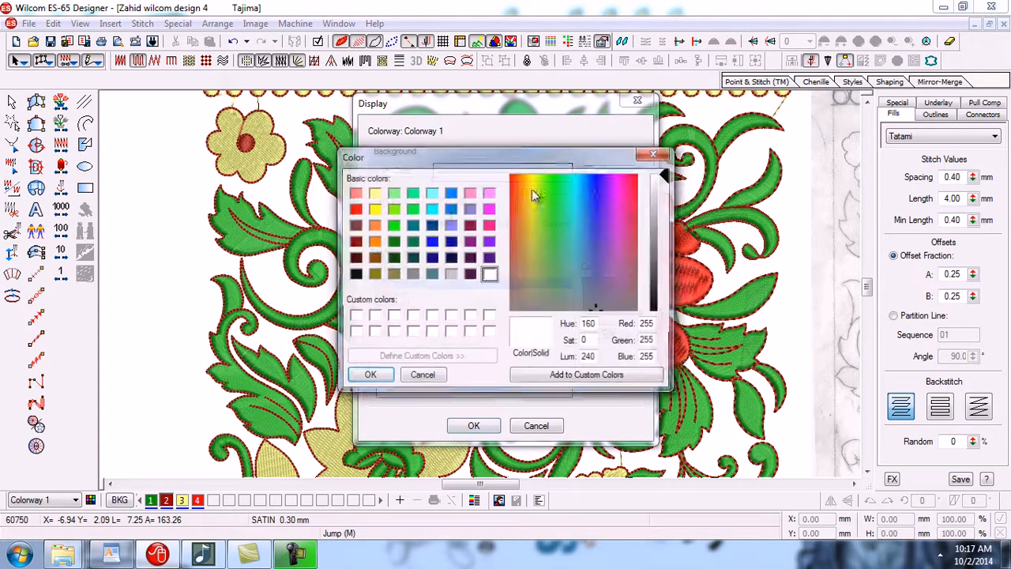
pyautogui.click(452, 275)
pyautogui.click(414, 276)
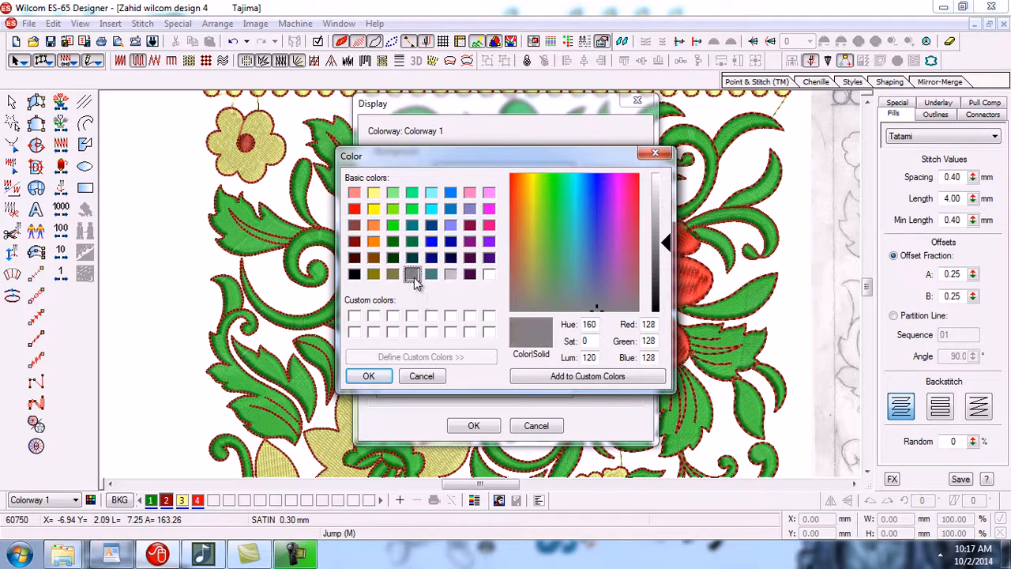
pyautogui.click(368, 376)
pyautogui.click(477, 426)
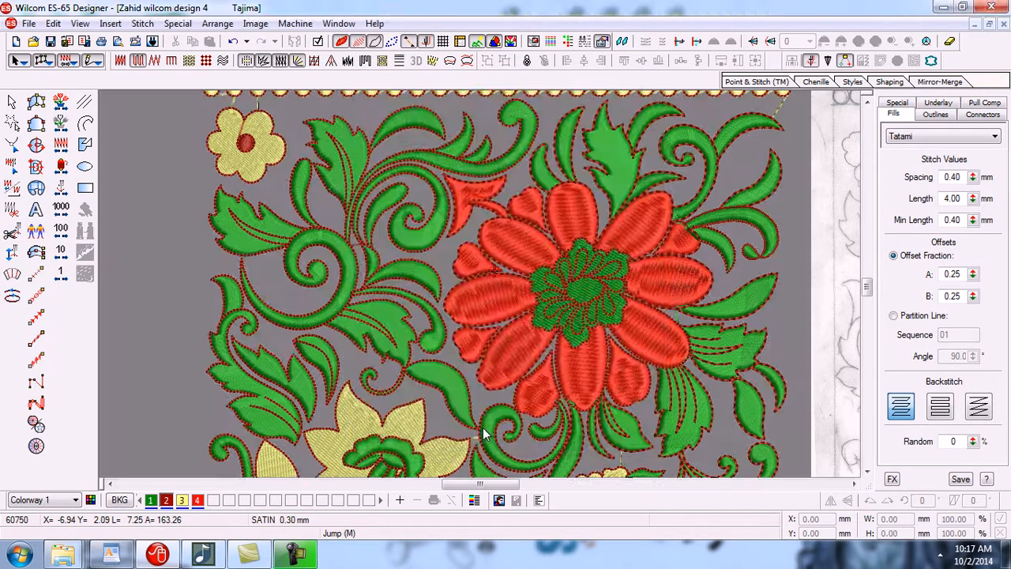
# Step: Try magenta and muted green shades for the Colorway 1 background, then apply the light grey basic colour
pyautogui.click(120, 499)
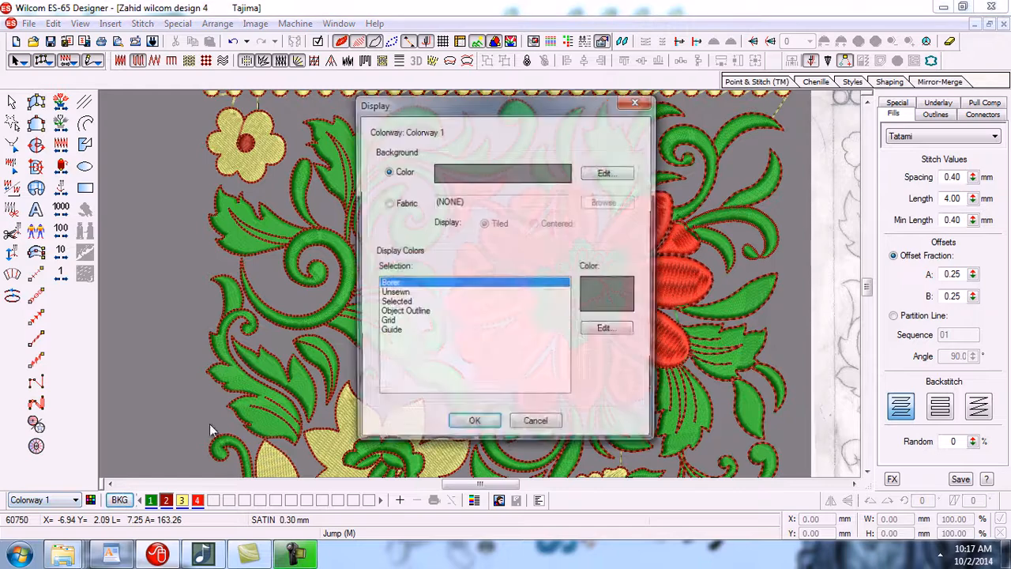
pyautogui.click(595, 172)
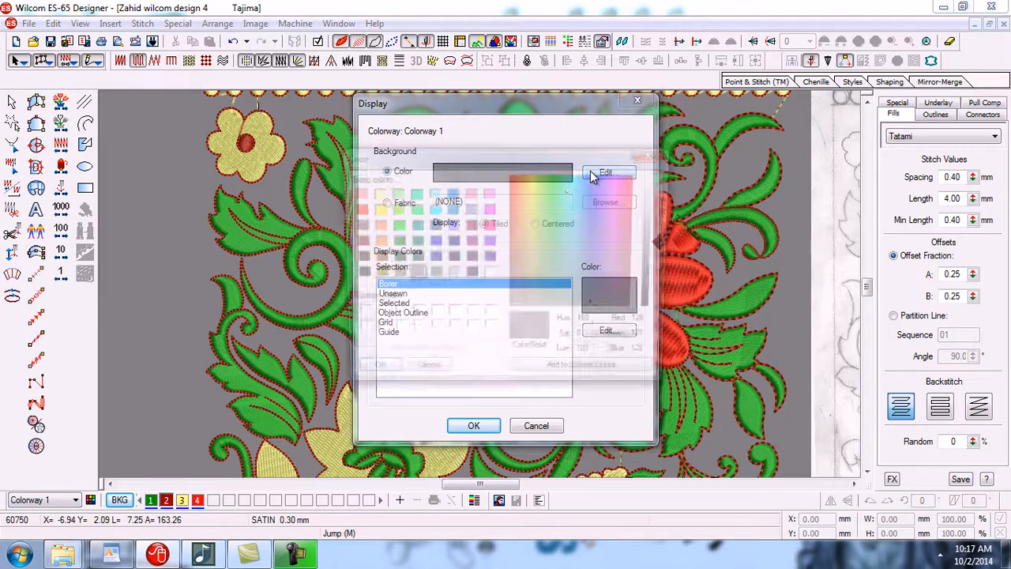
pyautogui.click(590, 212)
pyautogui.click(622, 213)
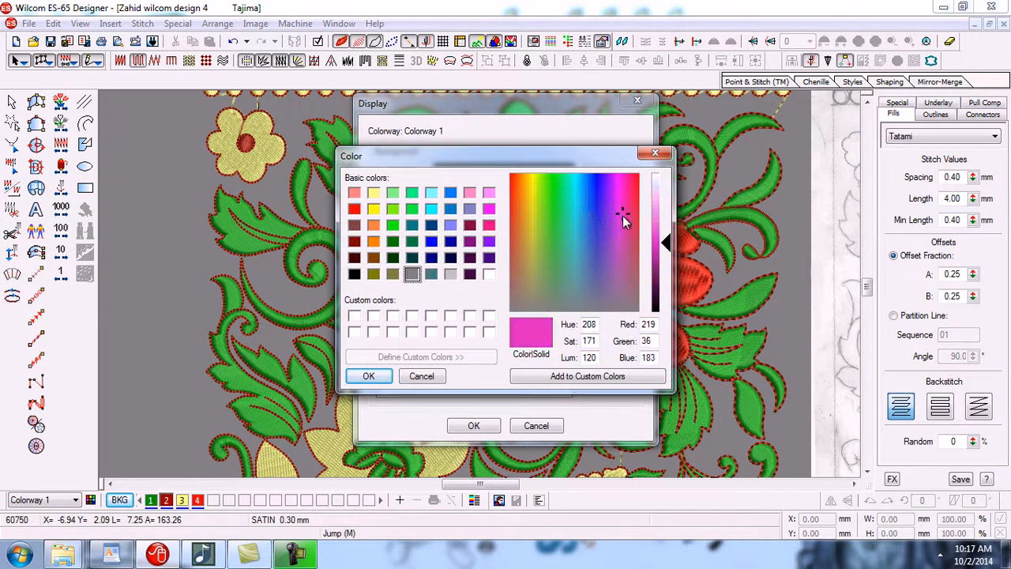
pyautogui.click(601, 267)
pyautogui.click(546, 275)
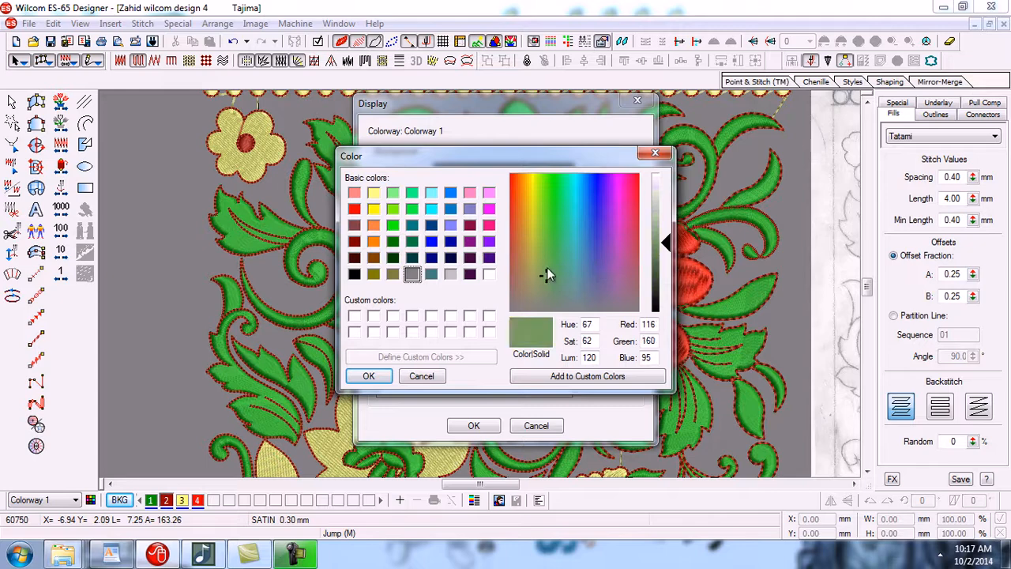
pyautogui.click(619, 200)
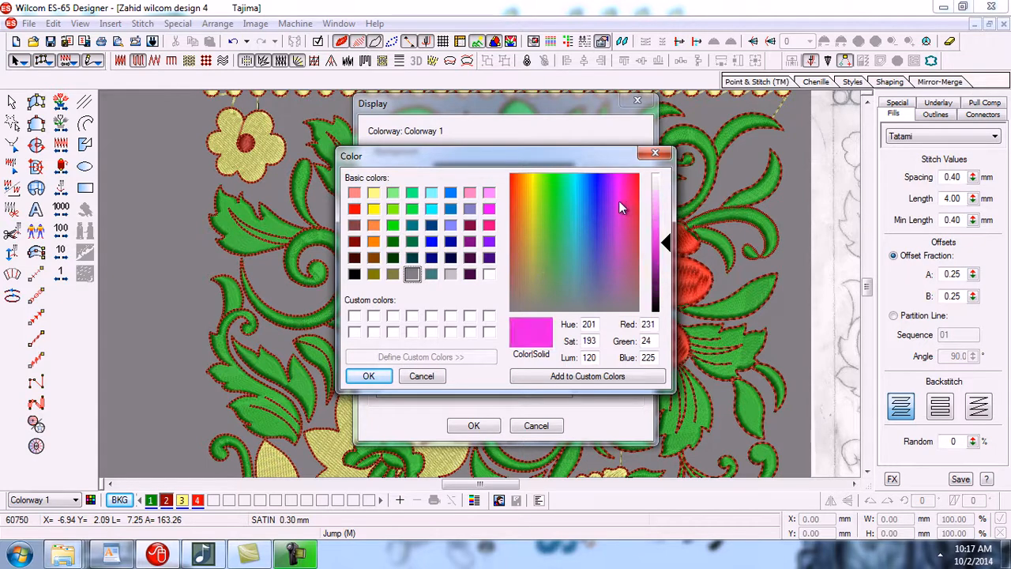
pyautogui.click(450, 274)
pyautogui.click(368, 376)
pyautogui.click(474, 426)
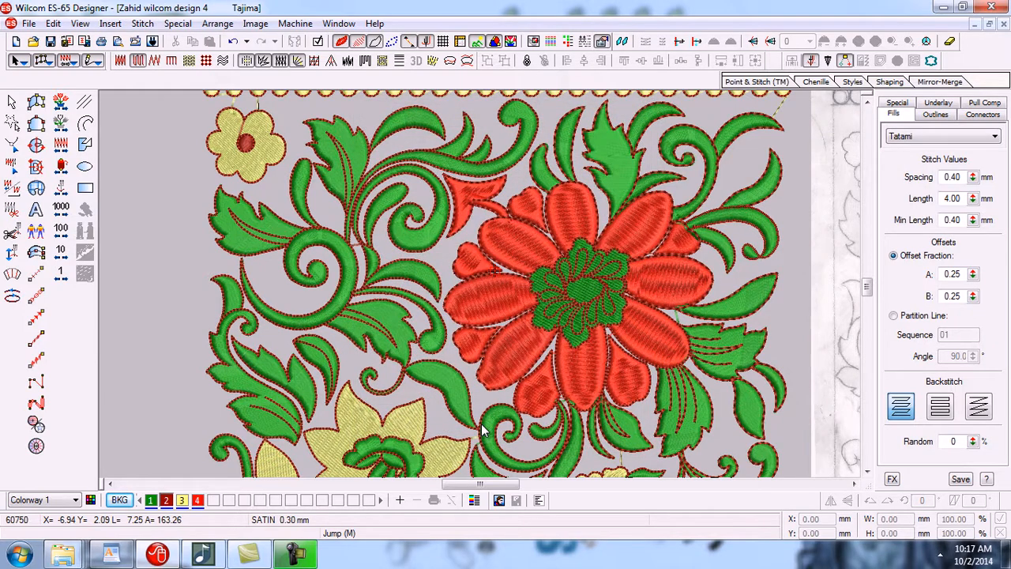
# Step: Start an Input A column on the curved leaf beside the large flower in the sketch, placing paired outline points along its upper half
pyautogui.hotkey('shift', 'z')
pyautogui.press('z')
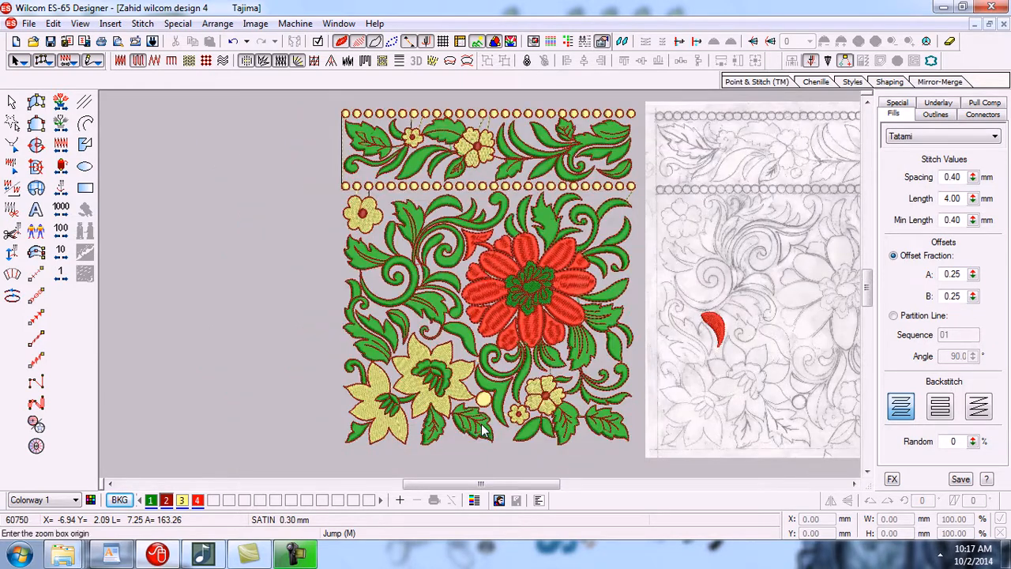
pyautogui.click(705, 267)
pyautogui.click(807, 374)
pyautogui.press('z')
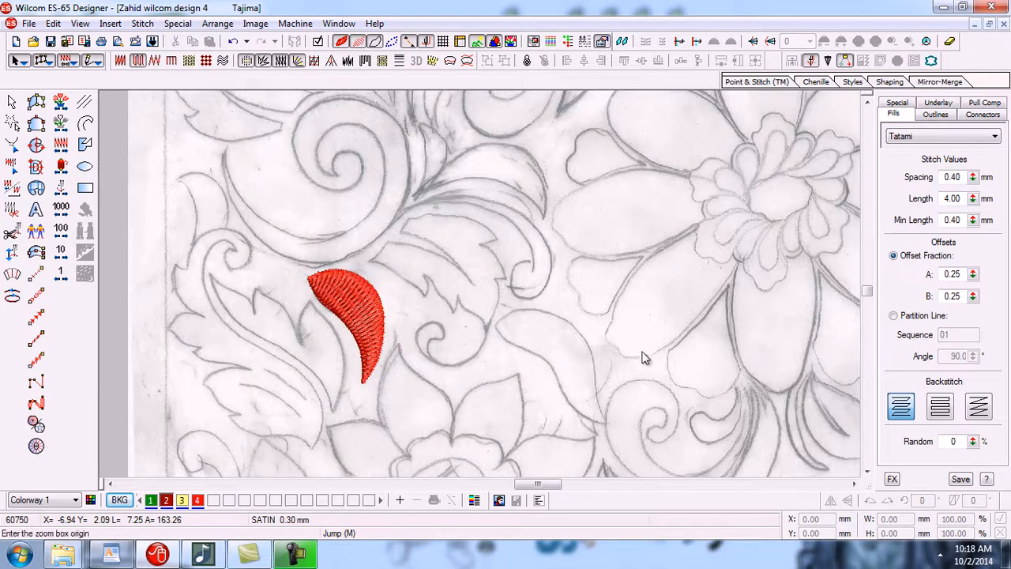
pyautogui.click(472, 303)
pyautogui.click(677, 457)
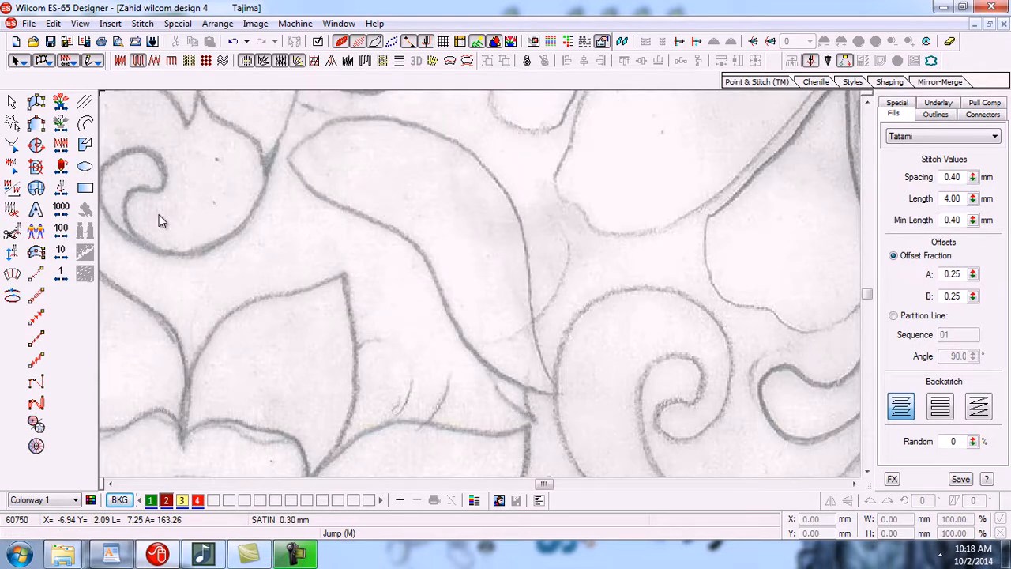
pyautogui.click(37, 102)
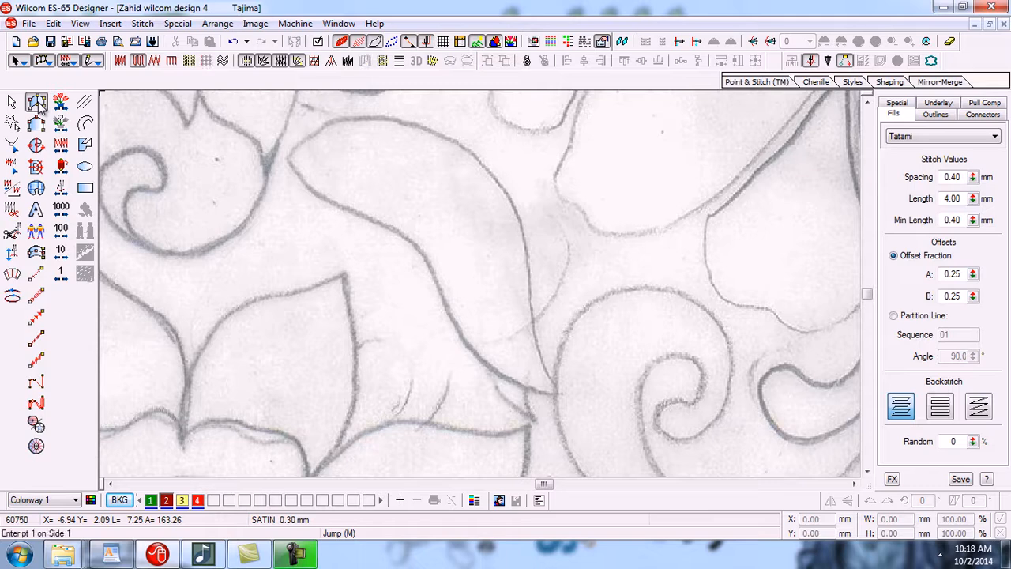
pyautogui.click(288, 161)
pyautogui.click(289, 159)
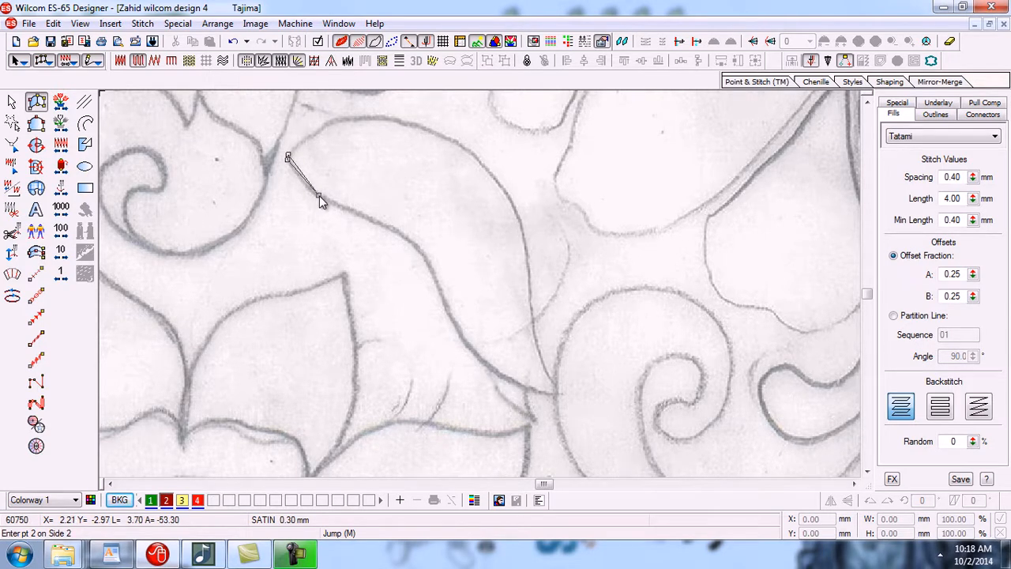
pyautogui.click(319, 196)
pyautogui.click(413, 208)
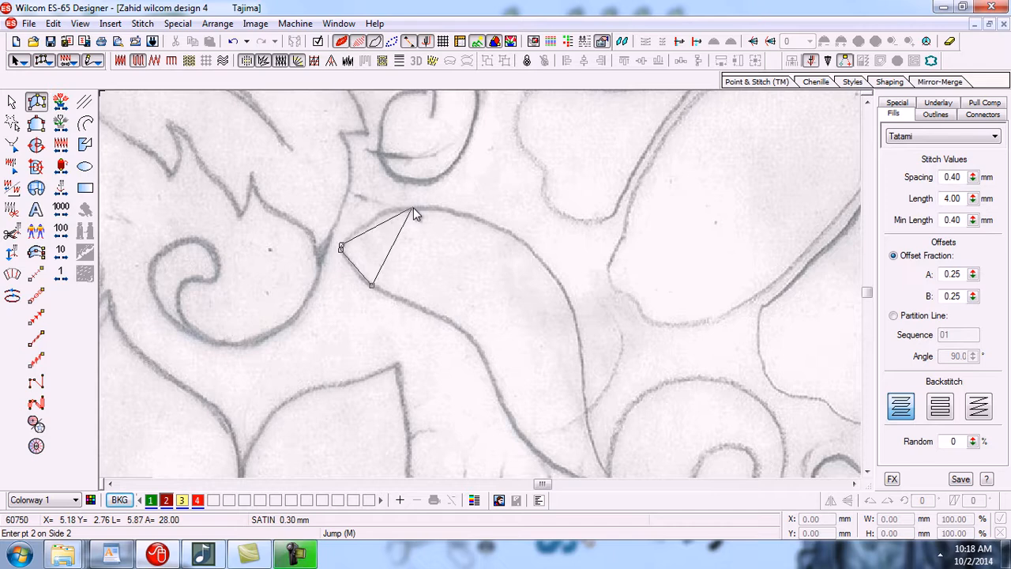
pyautogui.click(452, 322)
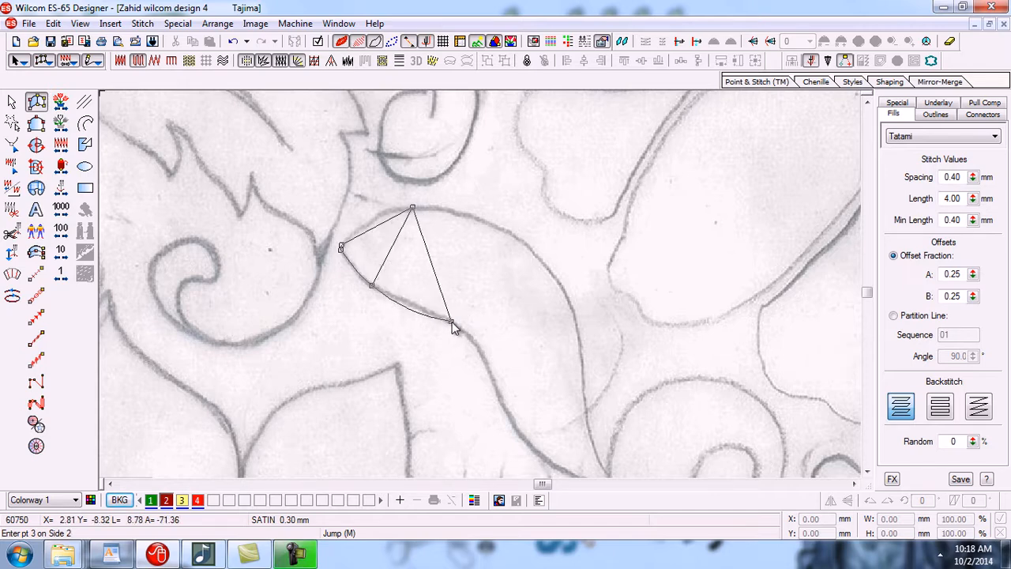
pyautogui.click(519, 238)
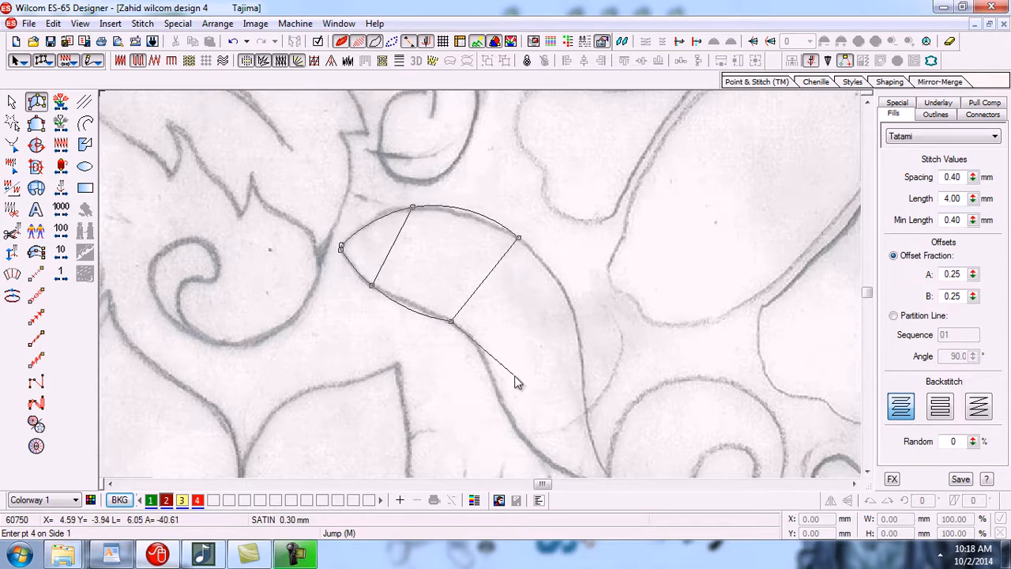
# Step: Continue the paired outline points down to the leaf's lower pointed tip and generate the Tatami-filled column
pyautogui.click(504, 407)
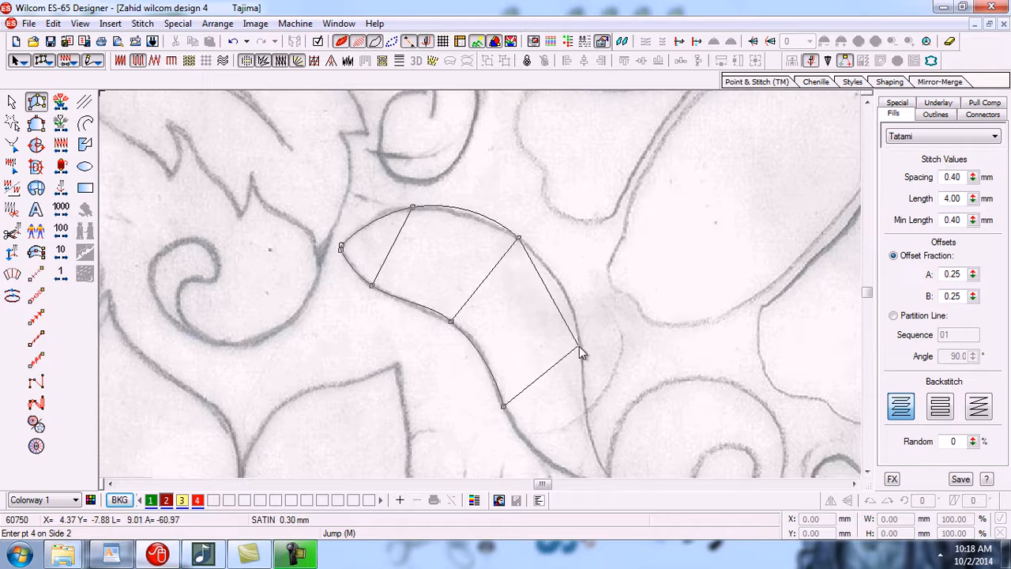
pyautogui.click(582, 360)
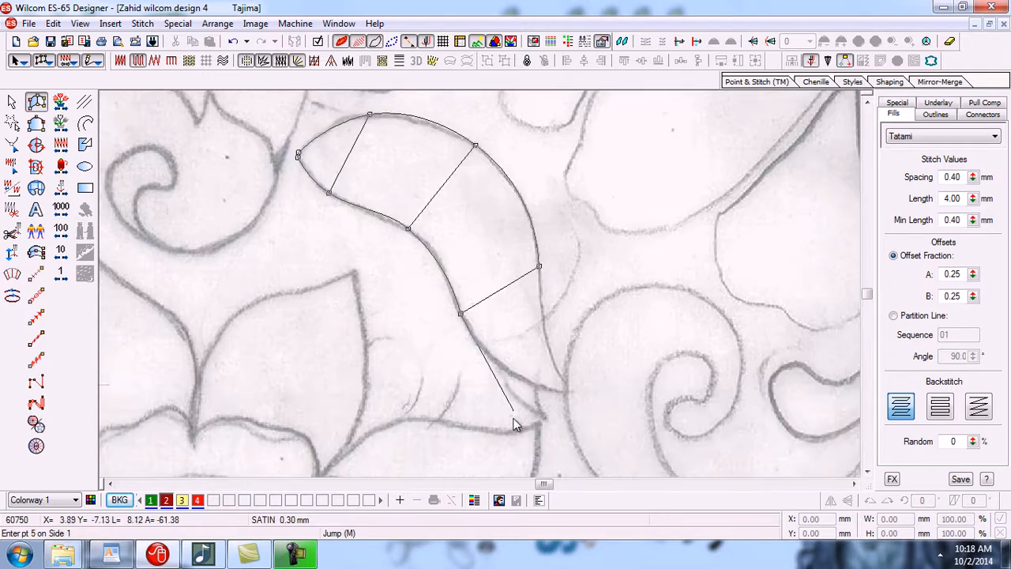
pyautogui.click(510, 371)
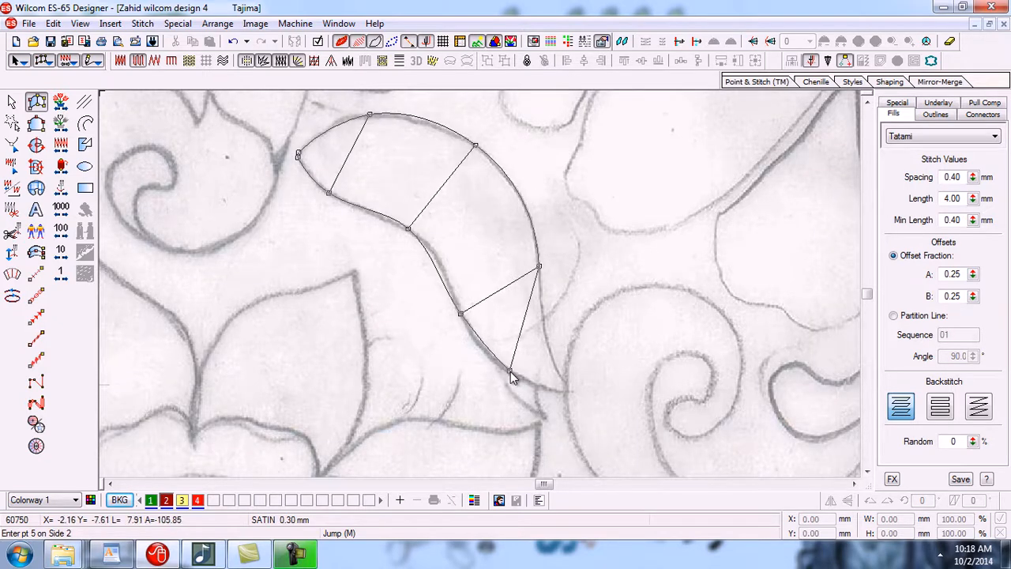
pyautogui.click(550, 358)
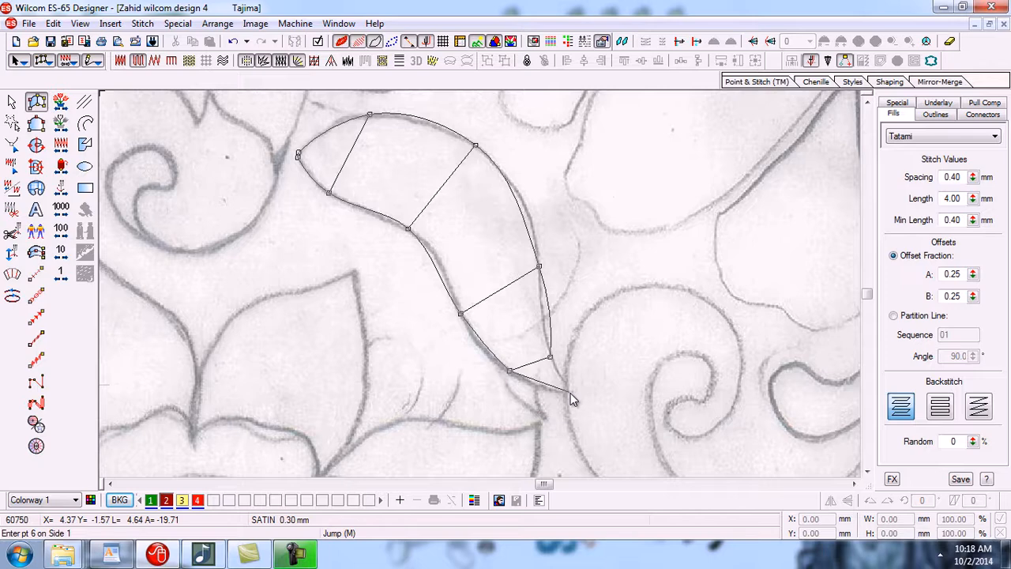
pyautogui.click(570, 392)
pyautogui.click(570, 393)
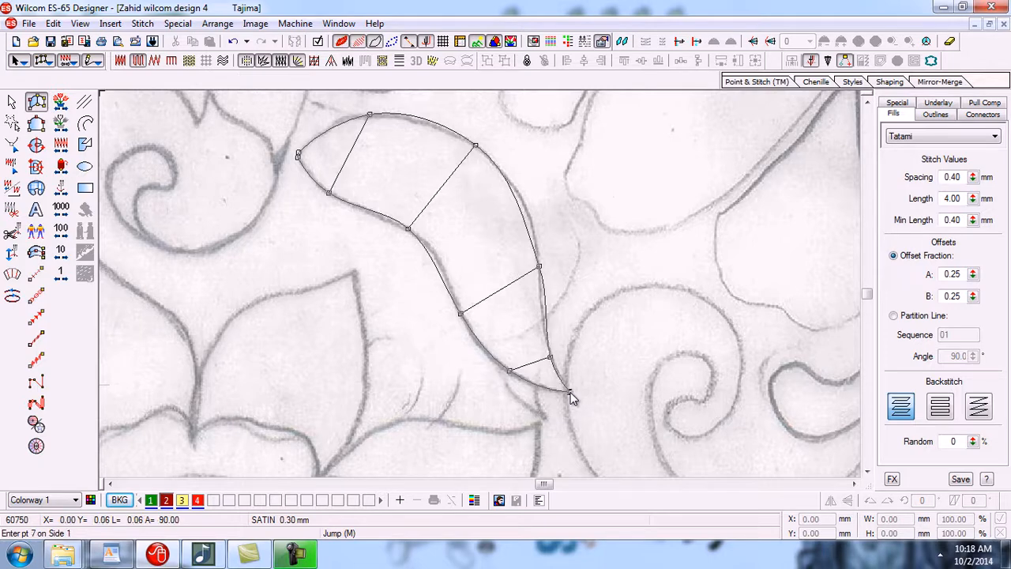
pyautogui.press('Return')
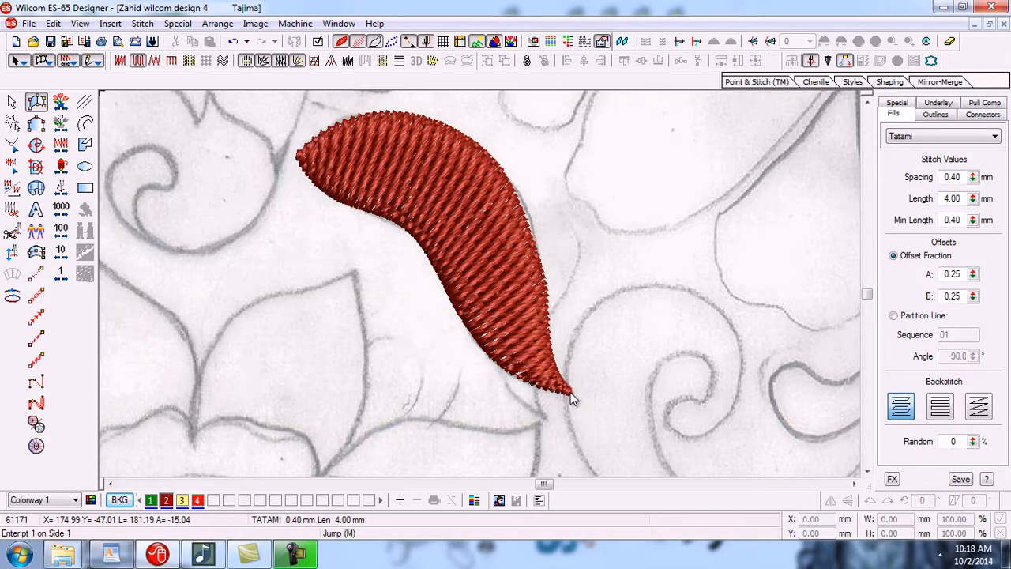
# Step: Try Satin with Auto Spacing and Contour fills on the new leaf, then apply Satin with 0.40 mm spacing
pyautogui.click(12, 101)
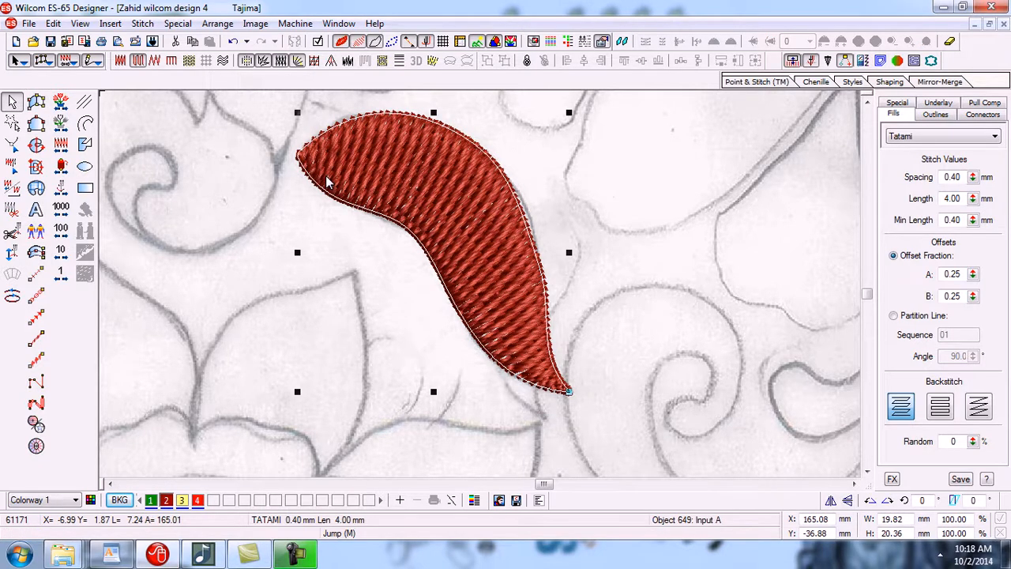
pyautogui.click(120, 62)
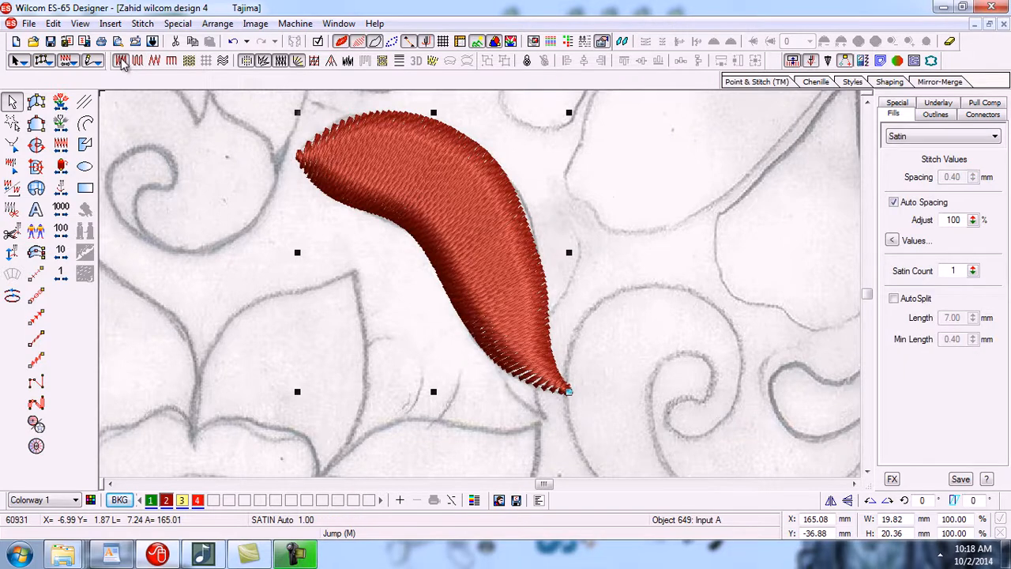
pyautogui.click(224, 62)
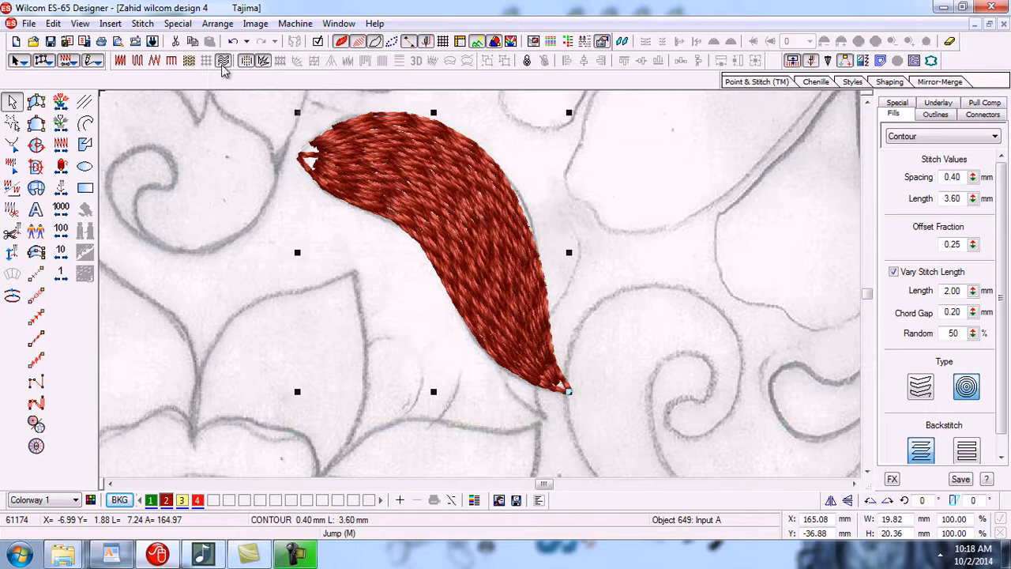
pyautogui.click(120, 62)
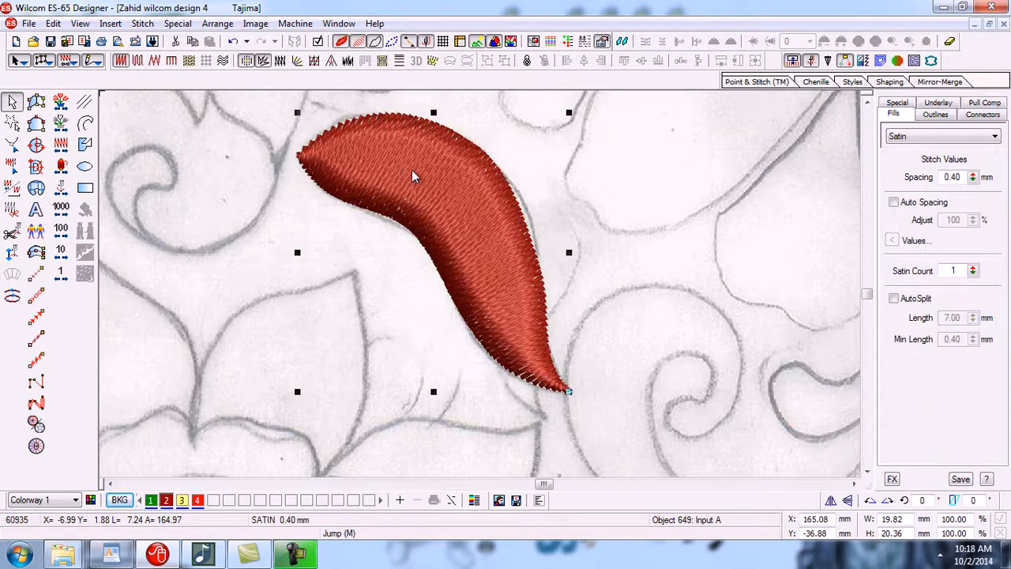
# Step: Reshape the leaf by tilting the stitch angle lines in its lower half, and hide the background sketch
pyautogui.press('h')
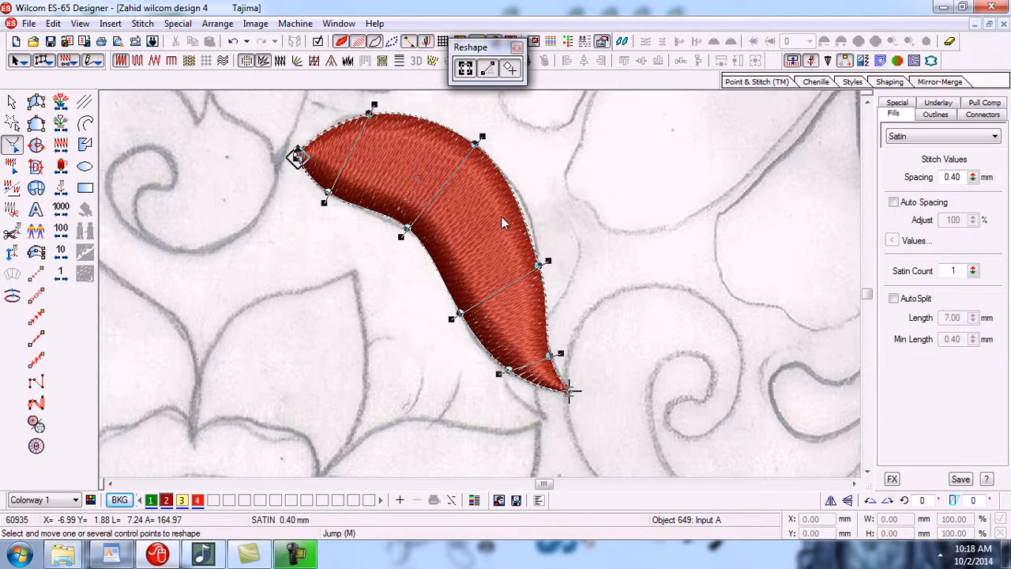
pyautogui.moveTo(499, 373); pyautogui.dragTo(509, 388)
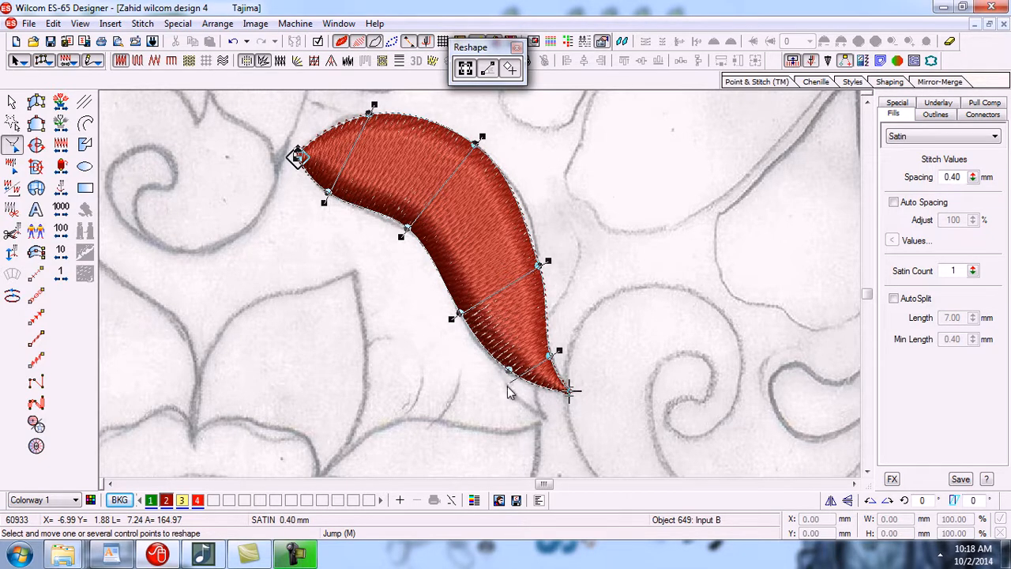
pyautogui.moveTo(451, 319); pyautogui.dragTo(460, 332)
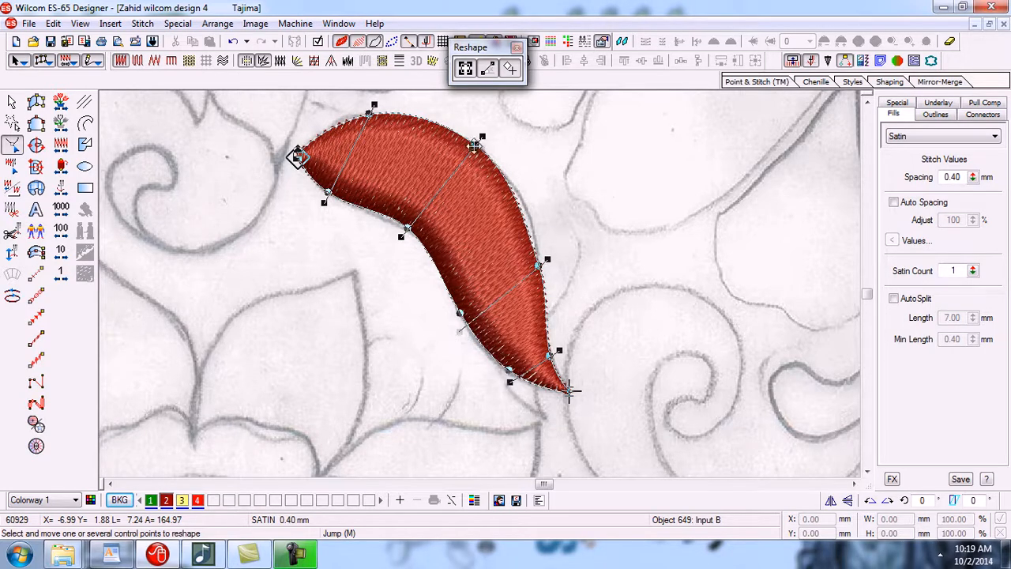
pyautogui.moveTo(548, 261); pyautogui.dragTo(551, 262)
pyautogui.hotkey('shift', 'b')
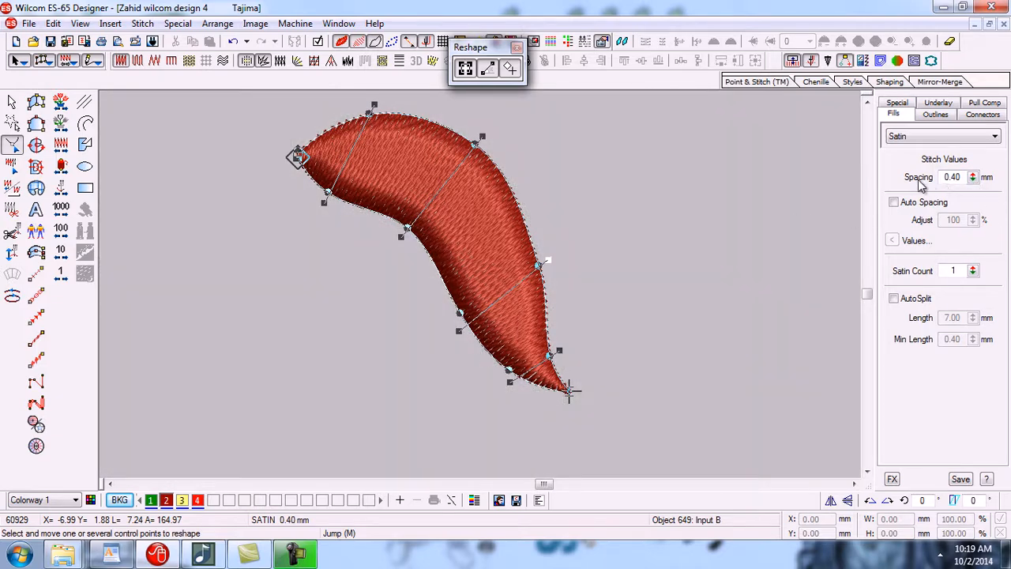
pyautogui.click(786, 219)
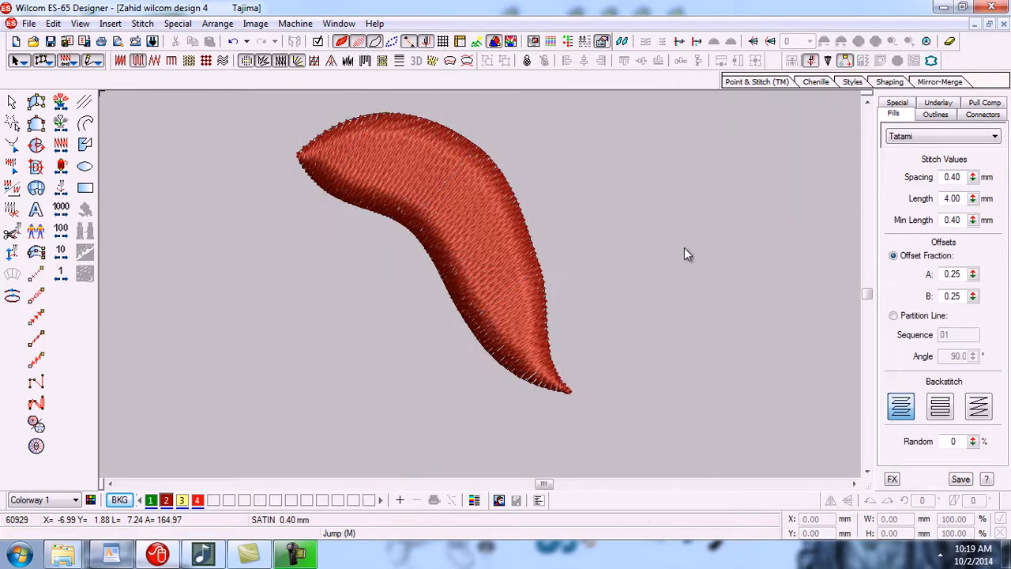
# Step: Set the leaf's satin stitch spacing to 0.20 mm and inspect the denser fill
pyautogui.click(509, 240)
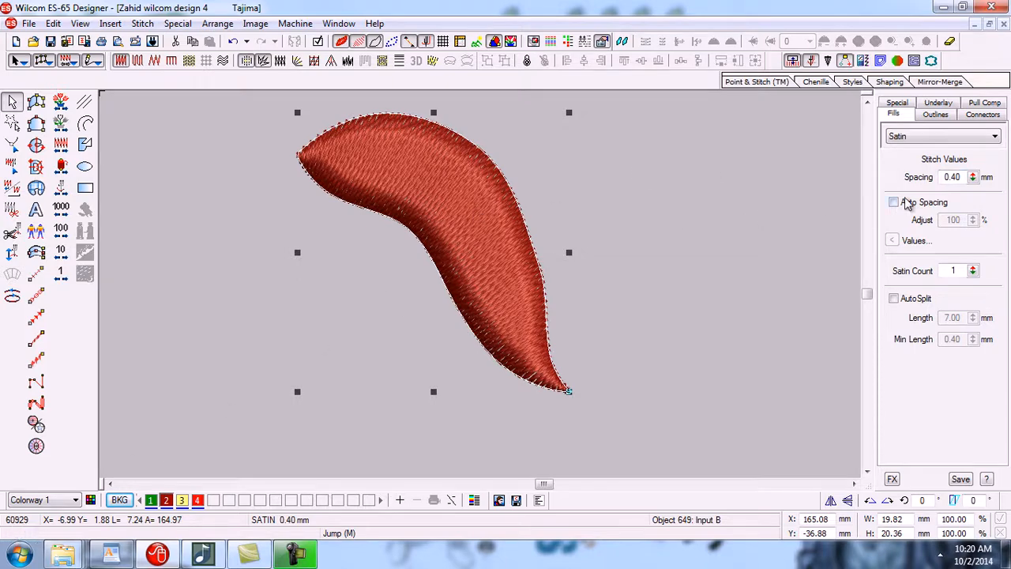
pyautogui.click(973, 179)
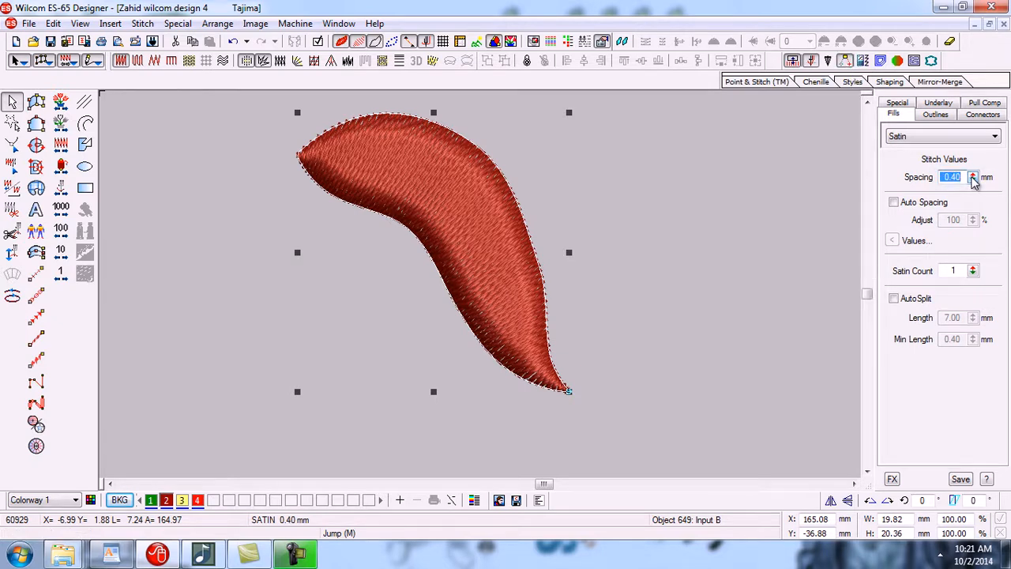
pyautogui.click(957, 178)
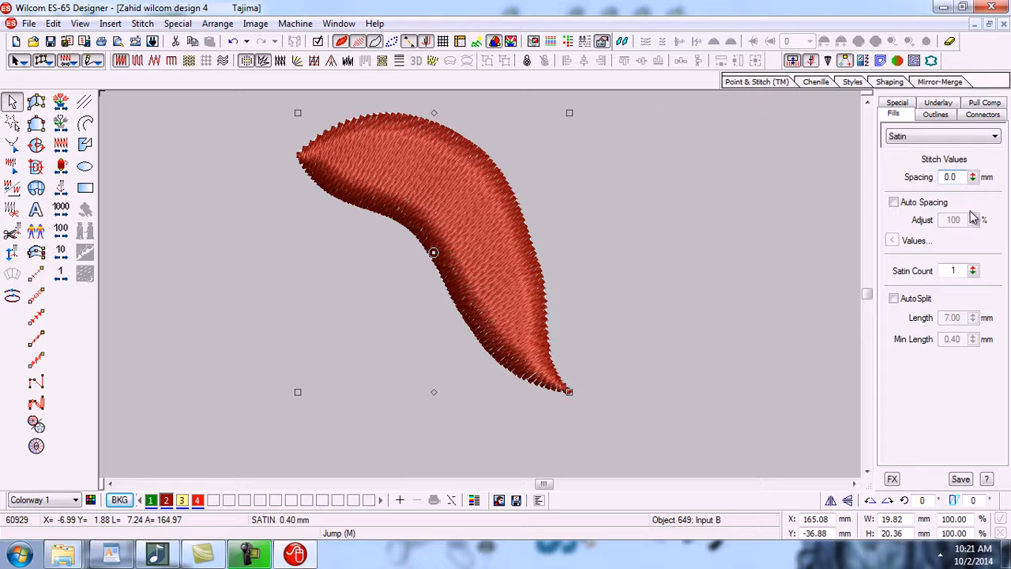
pyautogui.press('Return')
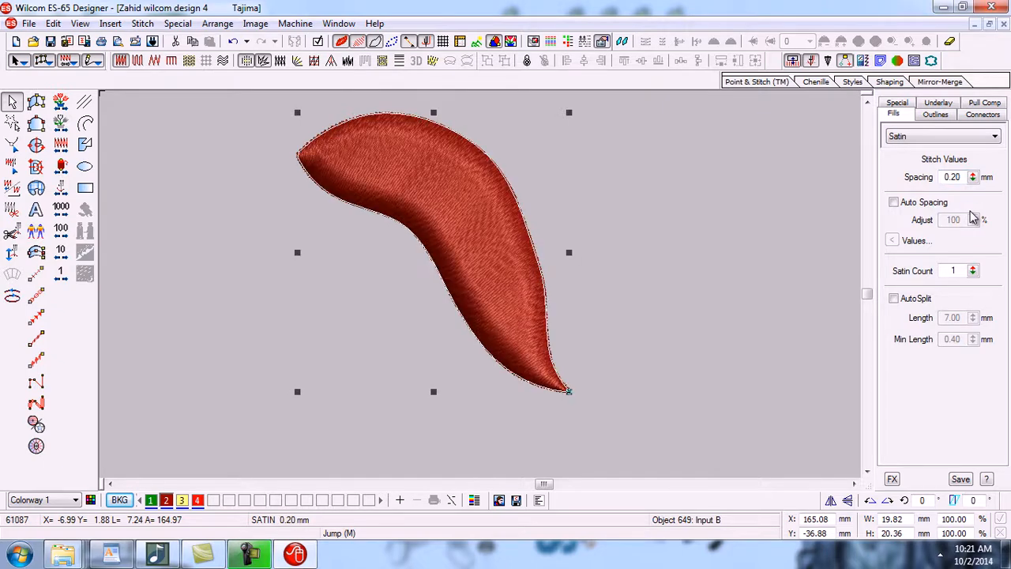
pyautogui.click(293, 320)
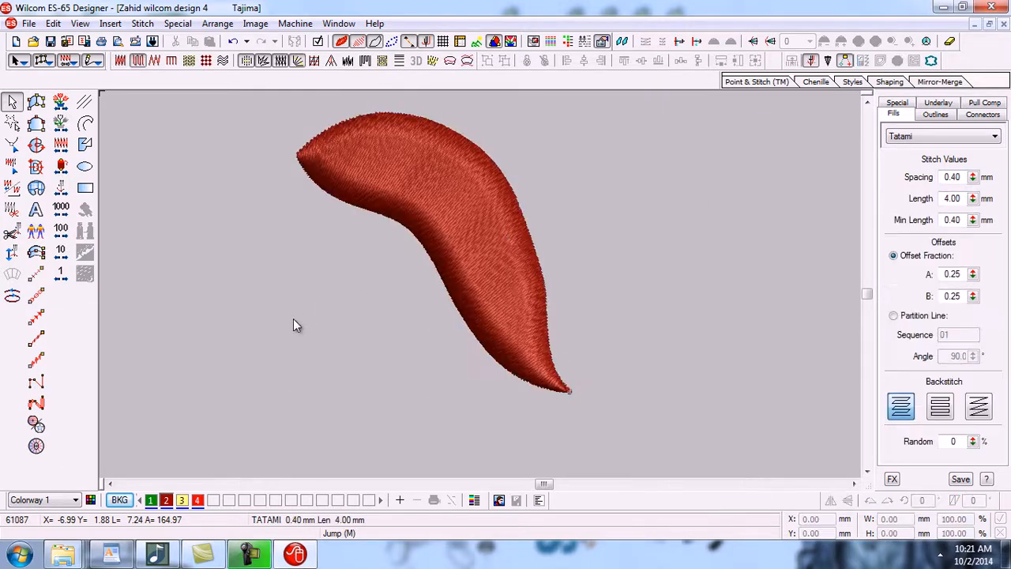
pyautogui.click(469, 229)
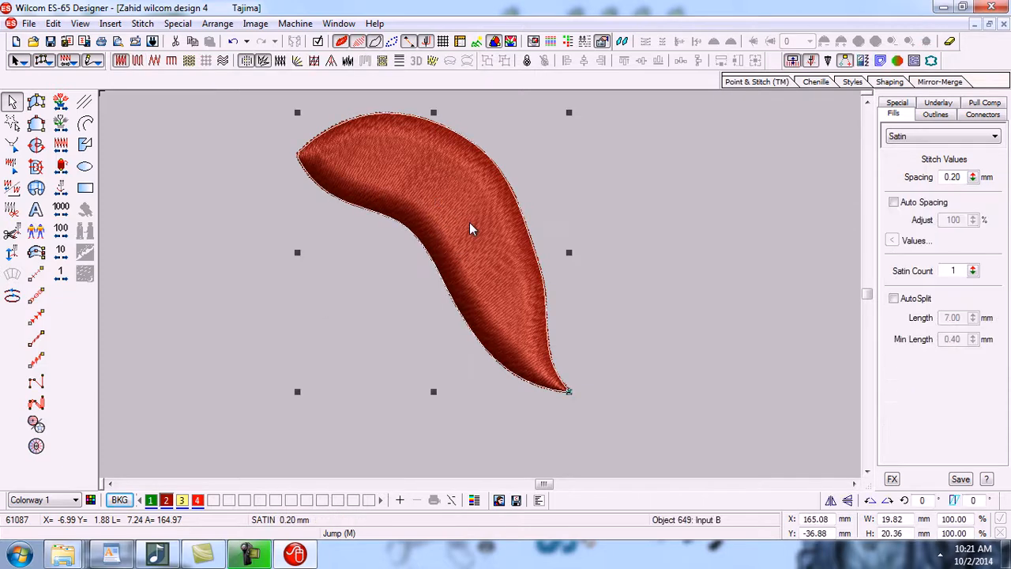
# Step: Switch from the Zahid wilcom design 4 window to the Design1 document and show it maximized
pyautogui.click(975, 25)
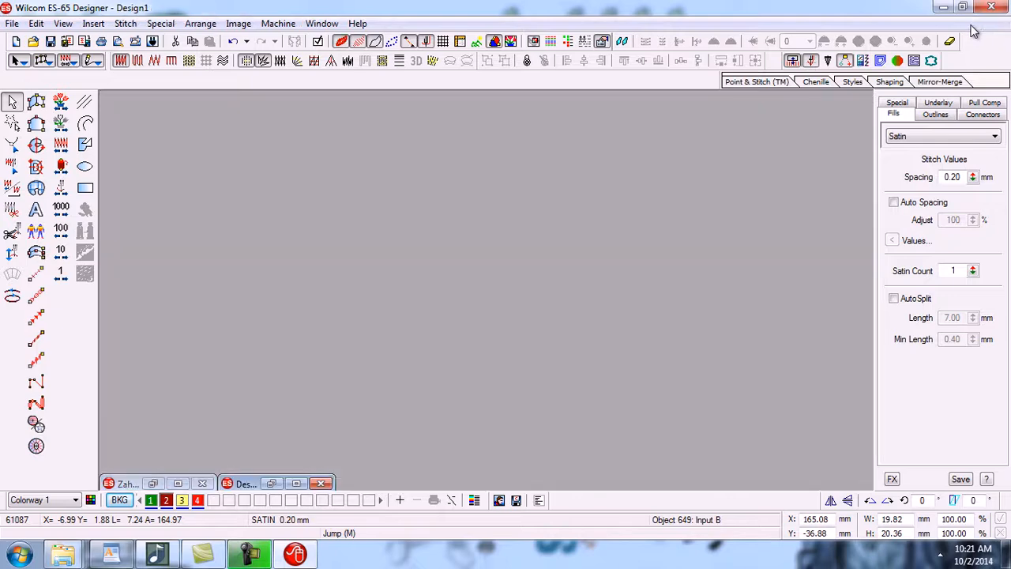
pyautogui.click(152, 484)
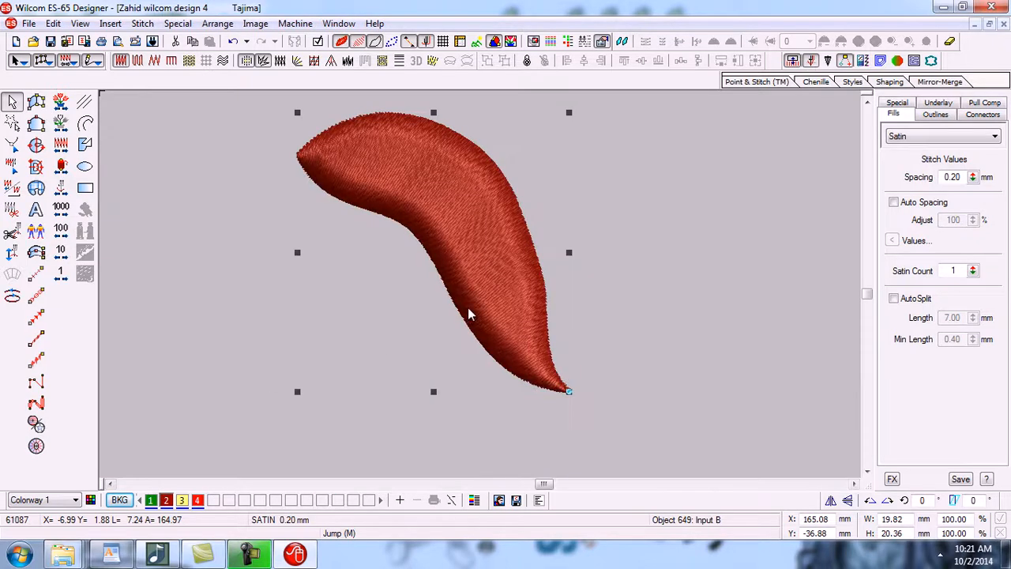
pyautogui.click(990, 25)
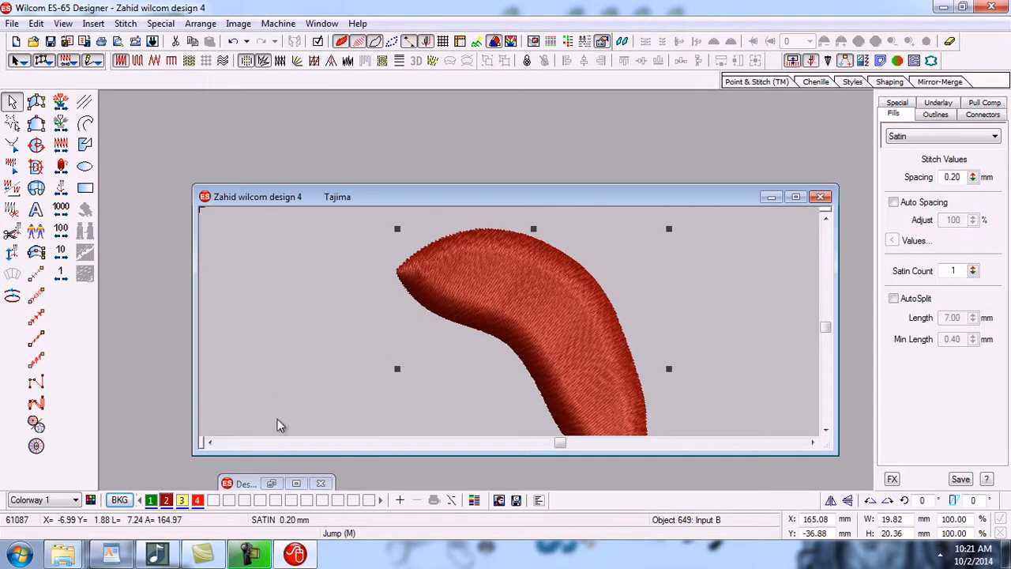
pyautogui.click(295, 484)
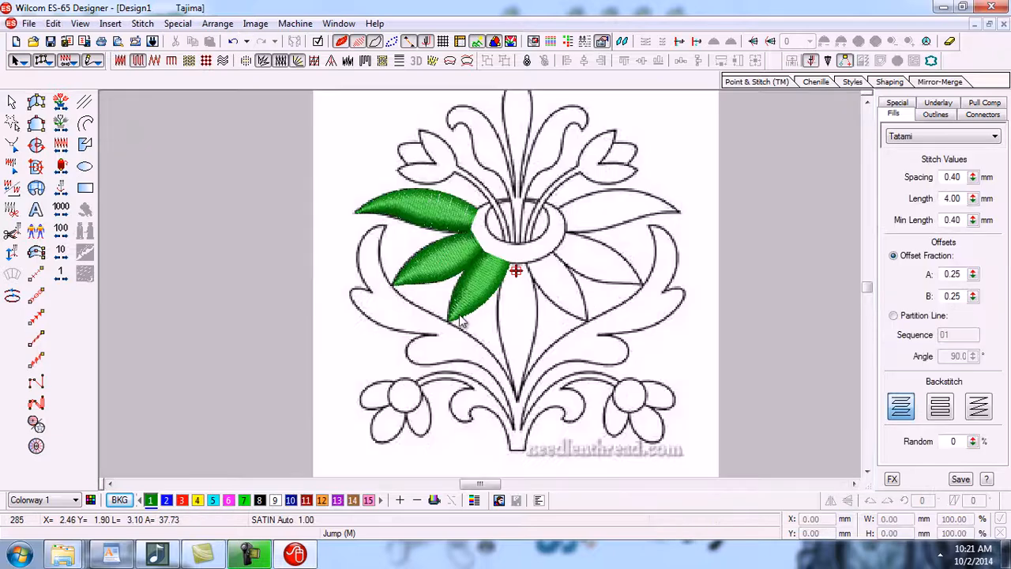
# Step: Undo the last change in Design1 and select the uppermost green satin petal
pyautogui.moveTo(350, 181); pyautogui.dragTo(528, 320)
pyautogui.hotkey('ctrl', 'z')
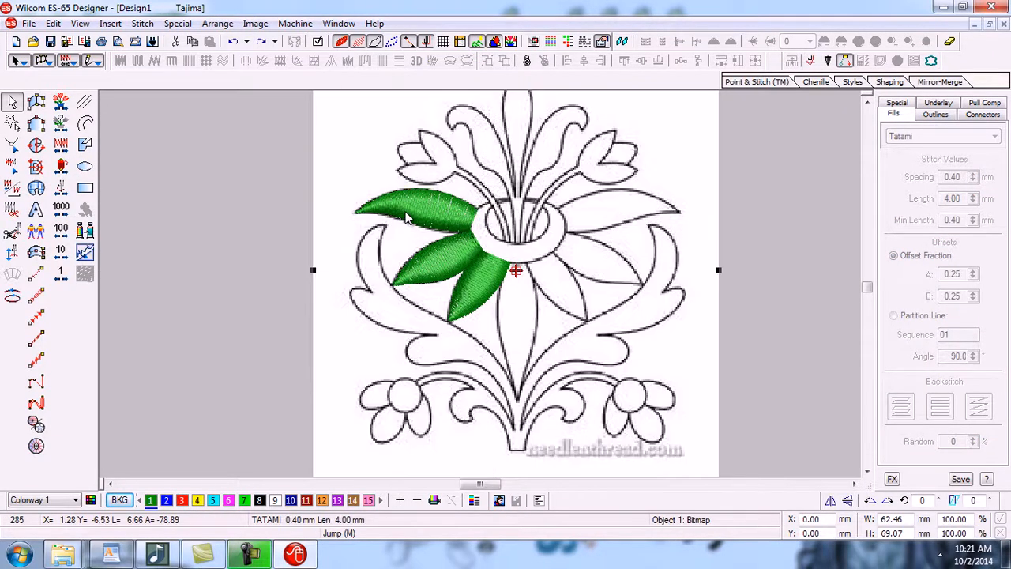
pyautogui.click(448, 254)
pyautogui.click(437, 207)
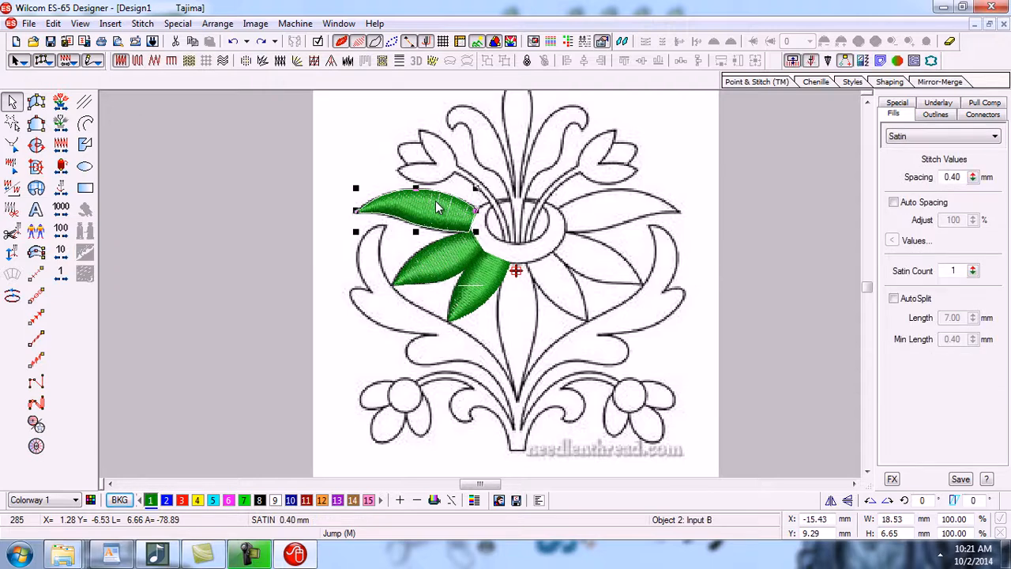
# Step: Delete the uppermost and lowermost green petals, hide the background sketch, and select the remaining middle petal
pyautogui.press('Delete')
pyautogui.click(484, 277)
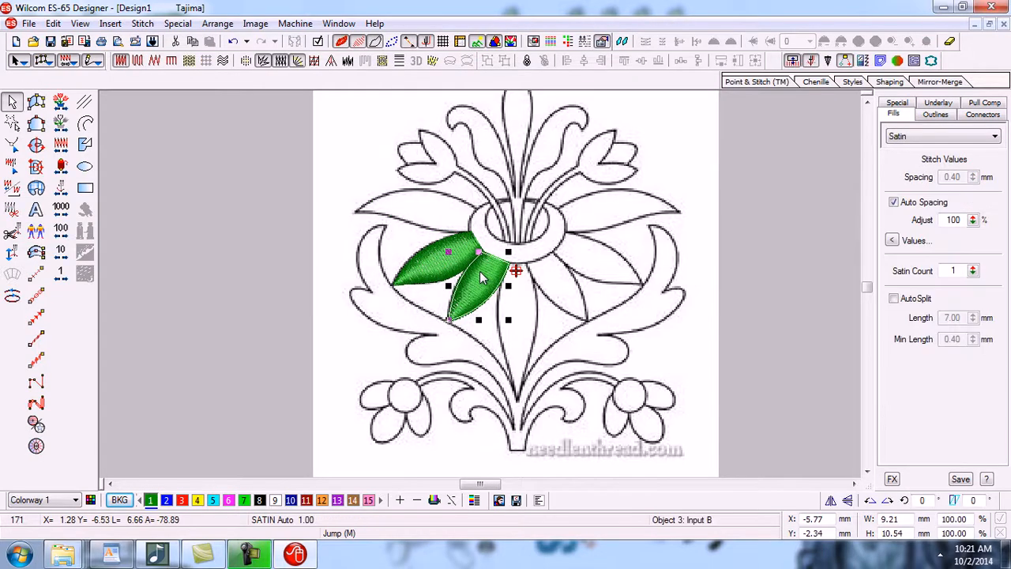
pyautogui.press('Delete')
pyautogui.press('d')
pyautogui.click(424, 273)
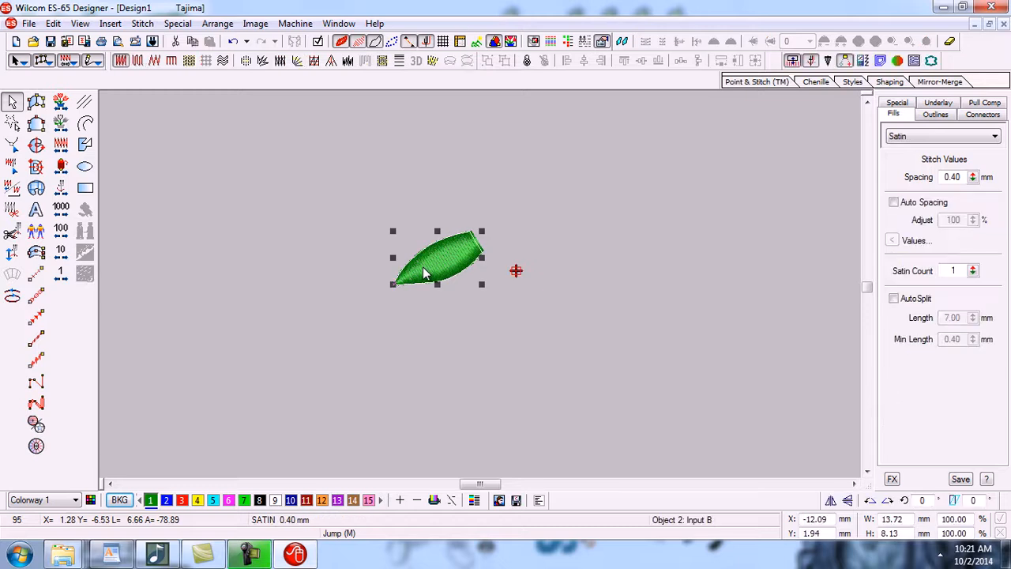
# Step: Try satin spacings of 0.10 mm and 0.70 mm on the remaining petal, viewed enlarged, to compare stitch density
pyautogui.press('b')
pyautogui.click(345, 198)
pyautogui.click(518, 297)
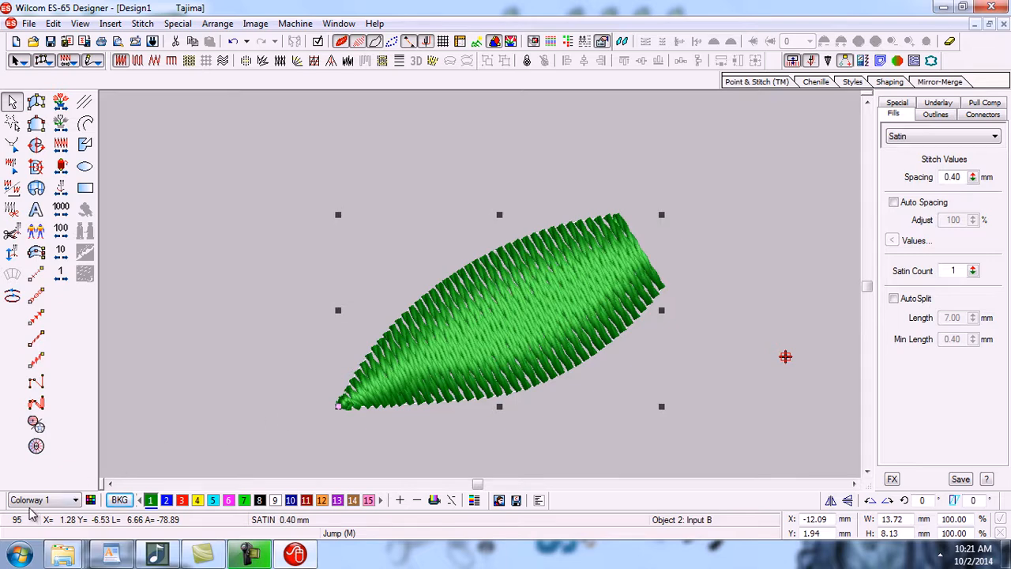
pyautogui.click(265, 387)
pyautogui.click(551, 291)
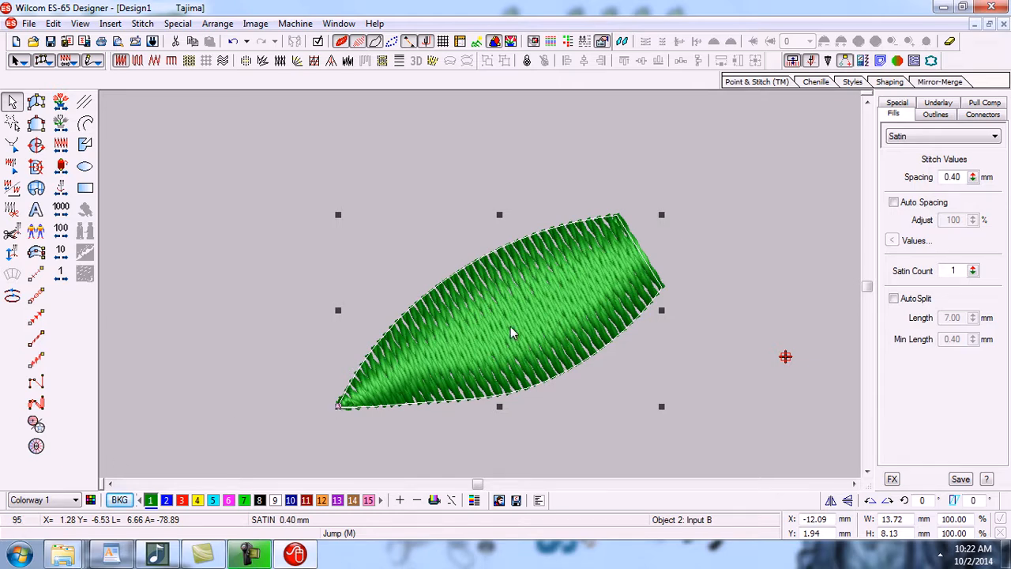
pyautogui.click(957, 177)
pyautogui.press('Return')
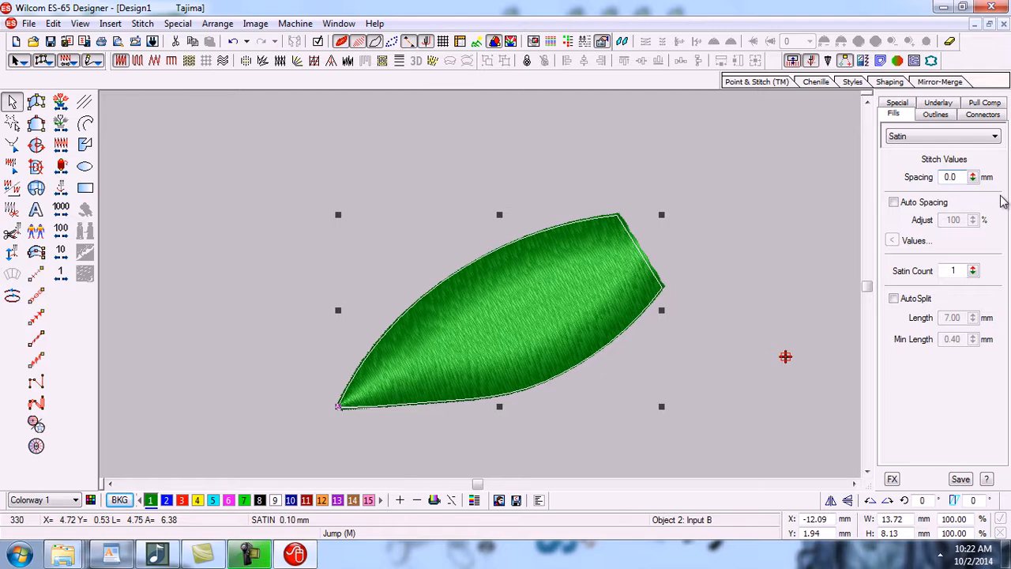
pyautogui.press('Return')
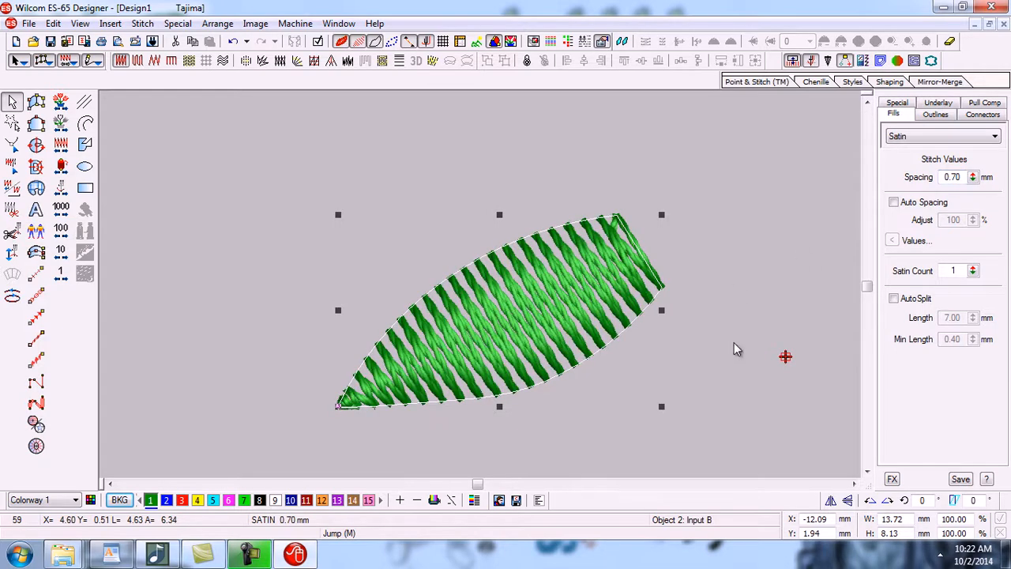
# Step: Try satin spacings of 0.90 mm, 0.40 mm and 0.30 mm on the green petal
pyautogui.click(755, 380)
pyautogui.click(526, 335)
pyautogui.press('Return')
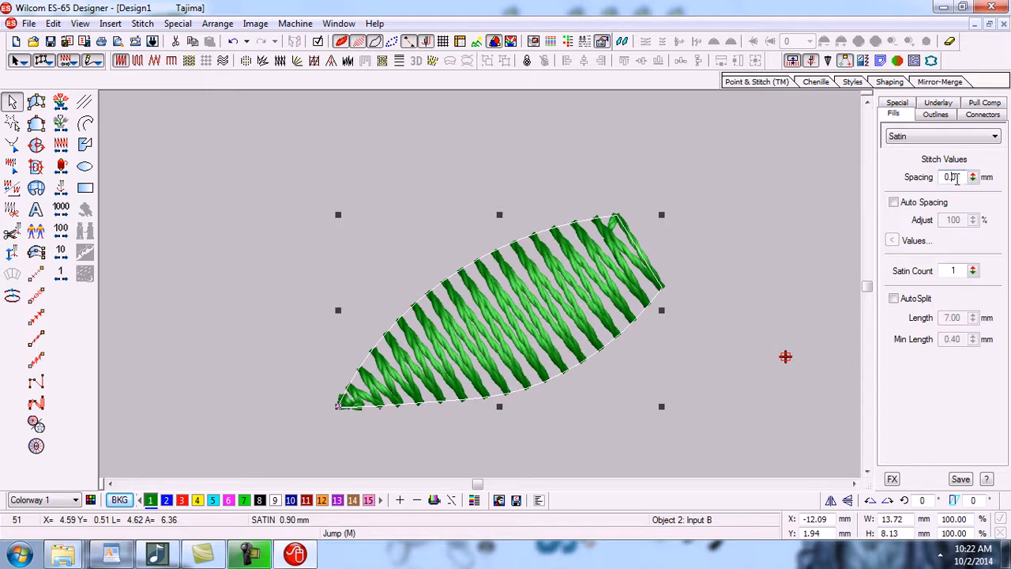
pyautogui.press('Return')
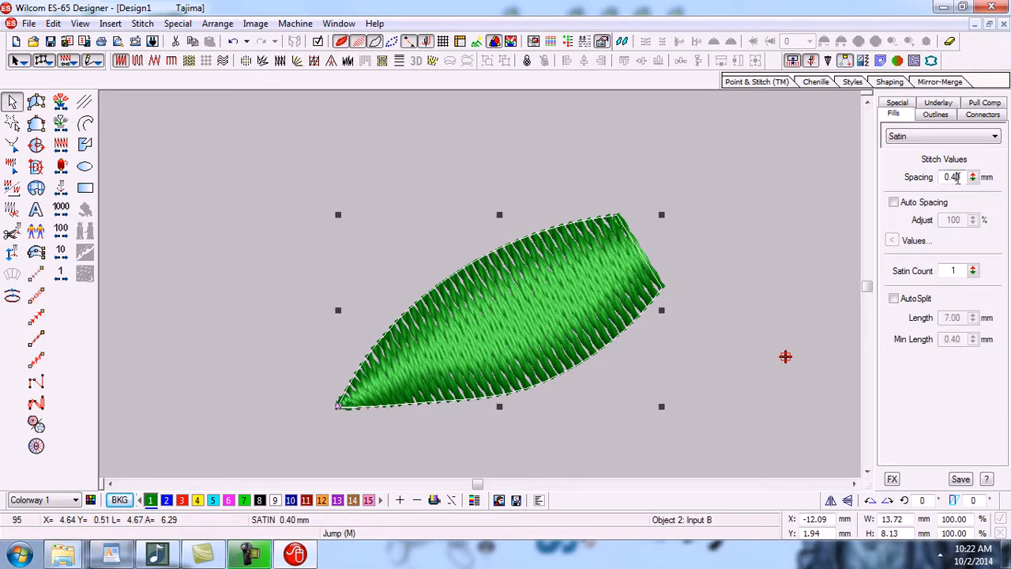
pyautogui.press('Return')
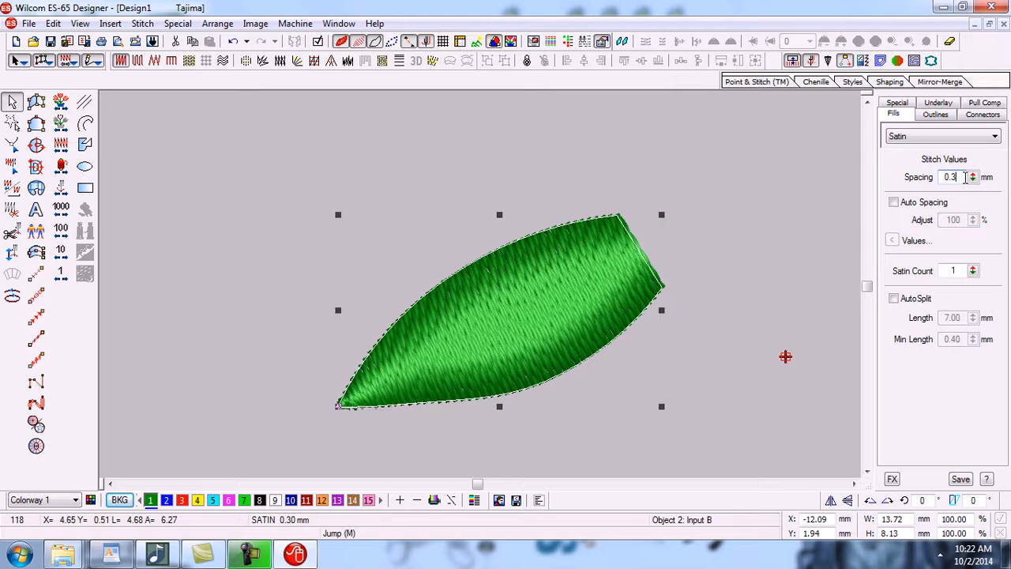
# Step: Set the green petal's satin spacing to 0.35 mm, and check the fill with the petal deselected and reselected
pyautogui.click(973, 173)
pyautogui.click(755, 254)
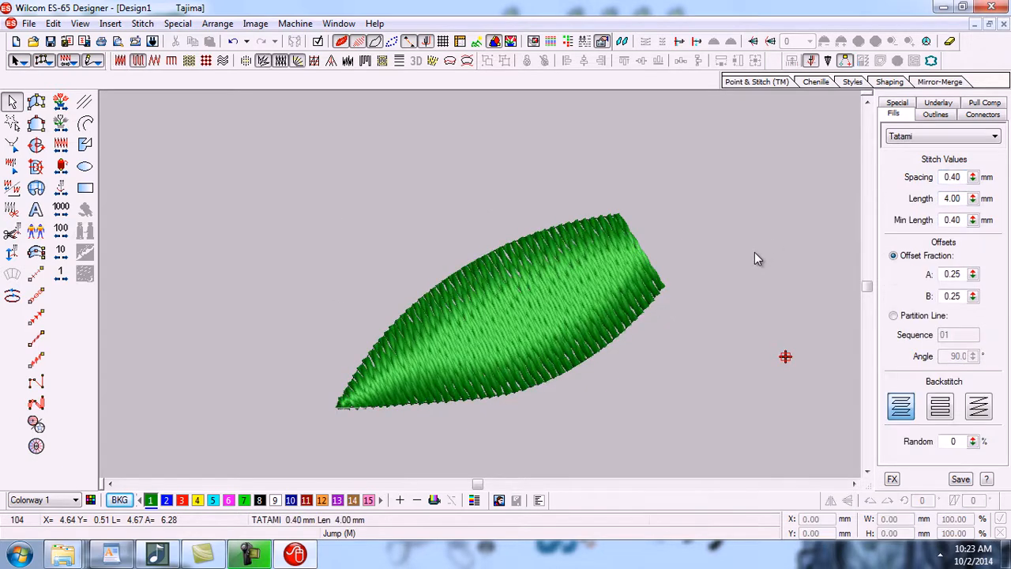
pyautogui.click(596, 300)
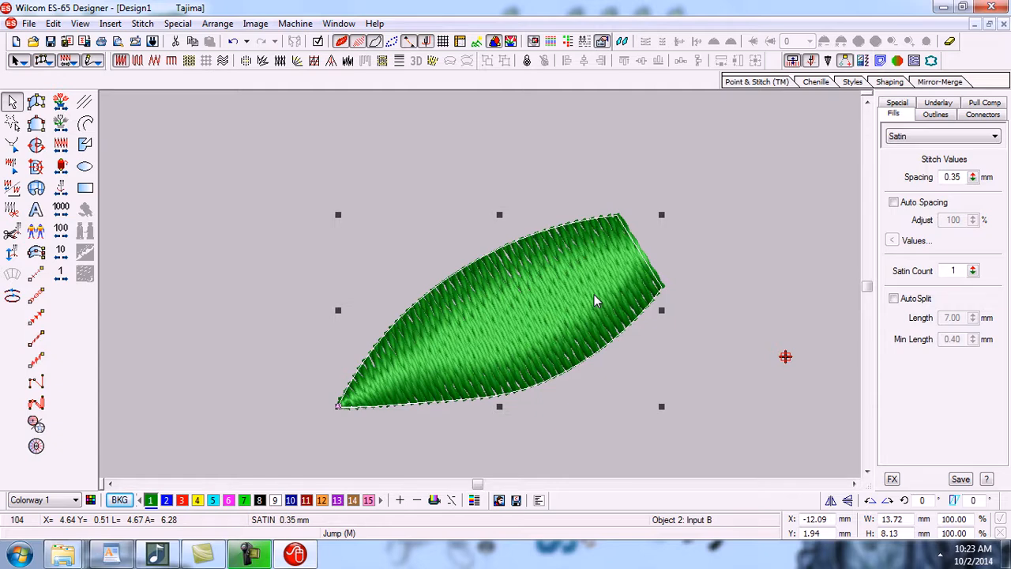
# Step: Adjust the petal's satin spacing with the value meter, trying 0.50 mm before setting it to 0.30 mm
pyautogui.click(976, 178)
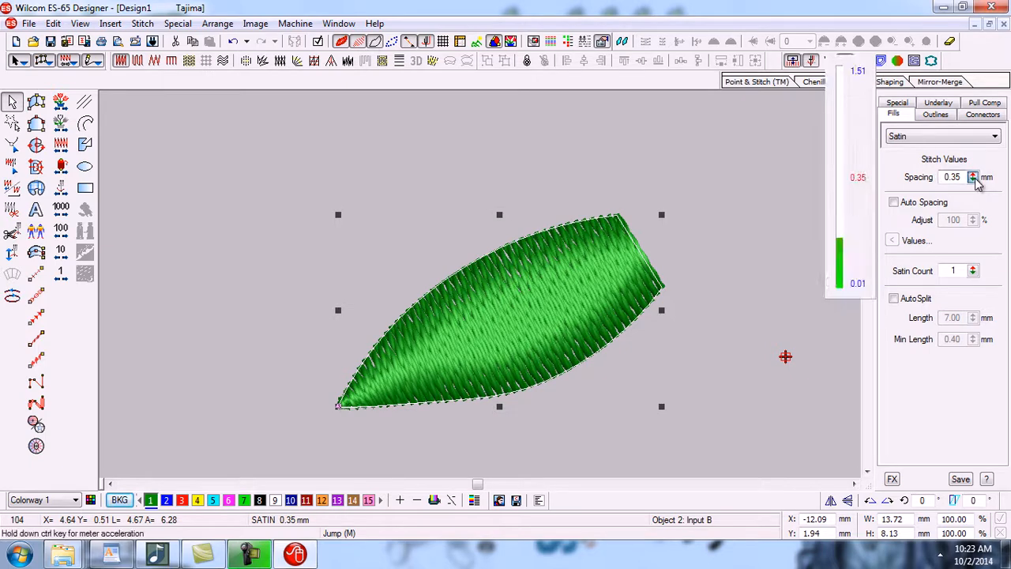
pyautogui.moveTo(977, 180); pyautogui.dragTo(857, 222)
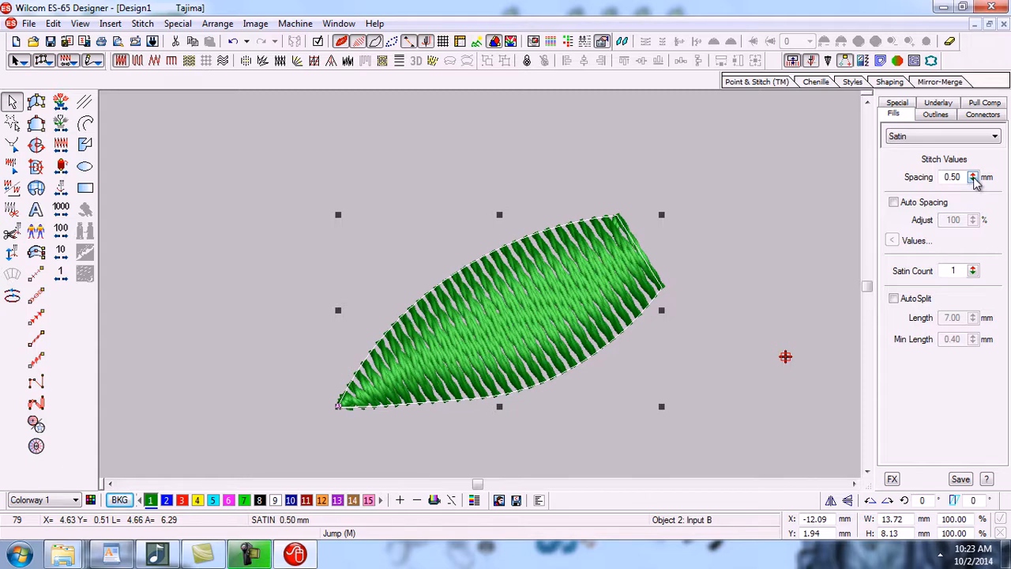
pyautogui.moveTo(976, 179); pyautogui.dragTo(847, 251)
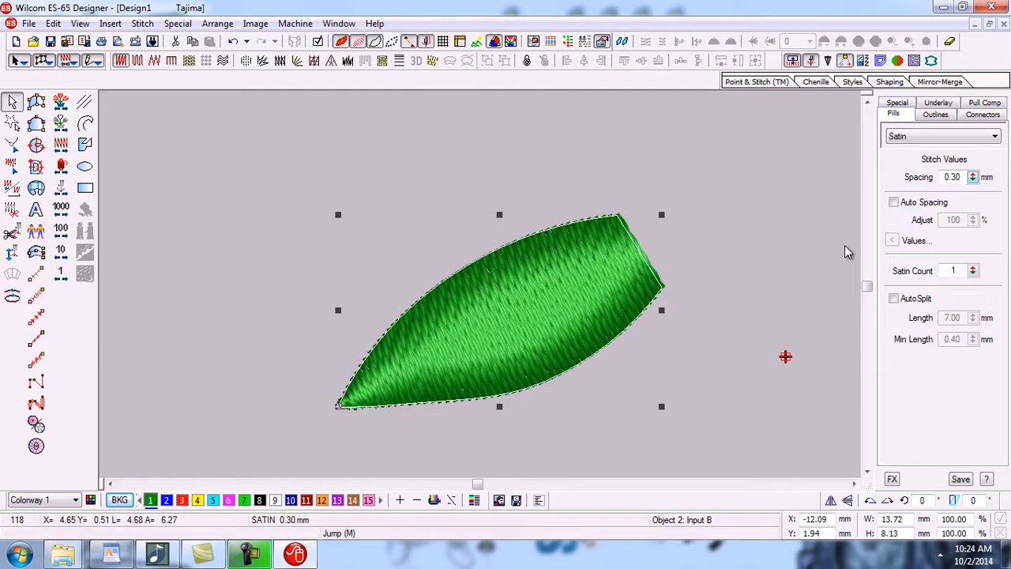
# Step: Switch from Design1 to the Zahid wilcom design 4 document and show it maximized
pyautogui.click(989, 25)
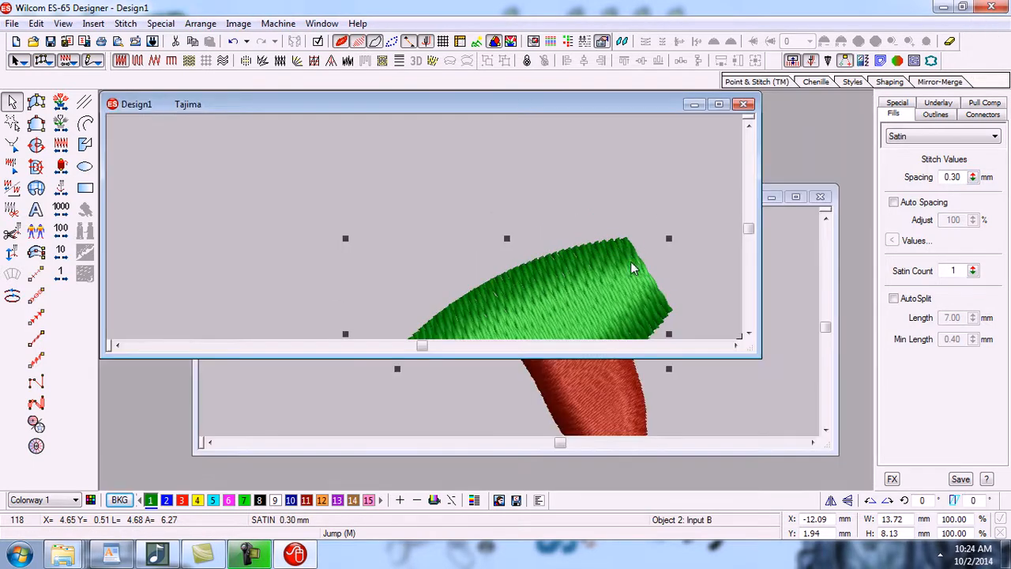
pyautogui.click(785, 327)
pyautogui.click(796, 198)
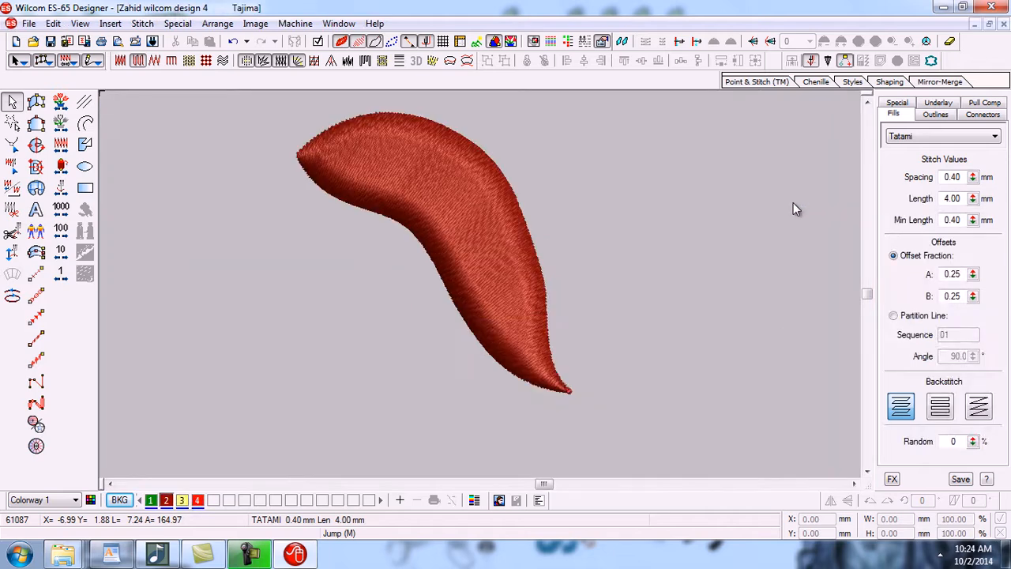
# Step: Open the dark red leaf for reshaping and display it as plain stitch lines without the background sketch
pyautogui.press('d')
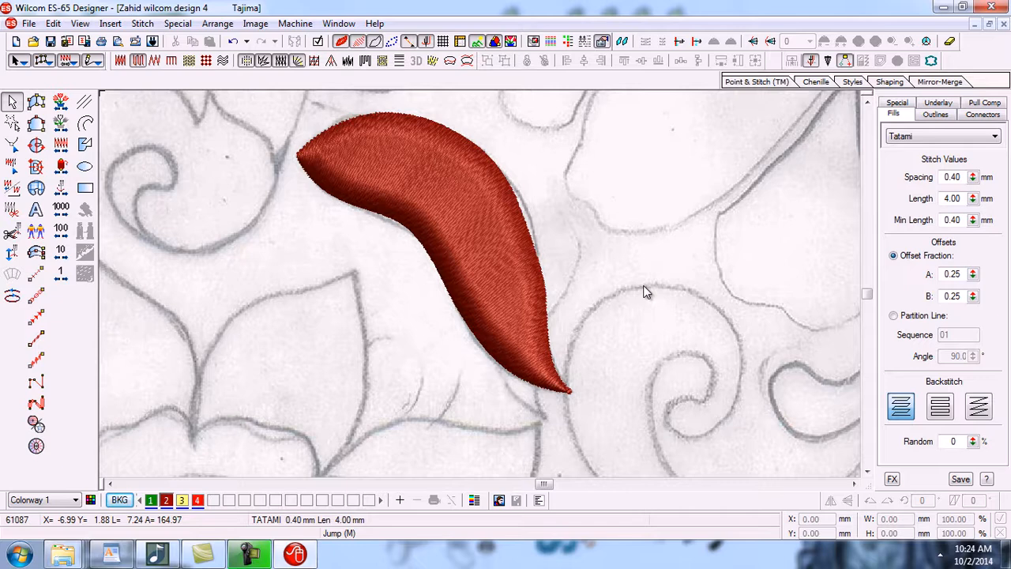
pyautogui.press('h')
pyautogui.click(475, 213)
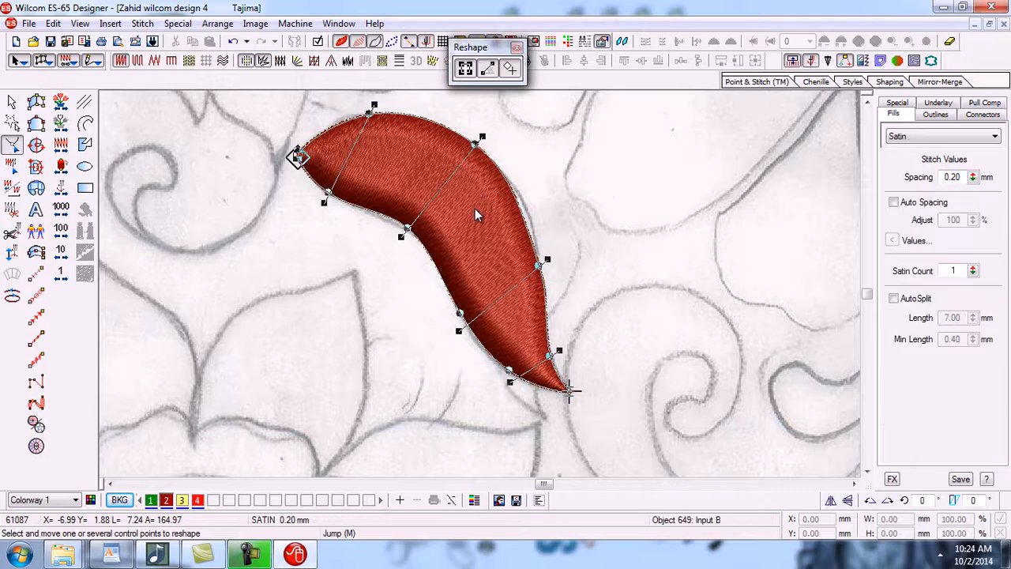
pyautogui.press('d')
pyautogui.press('t')
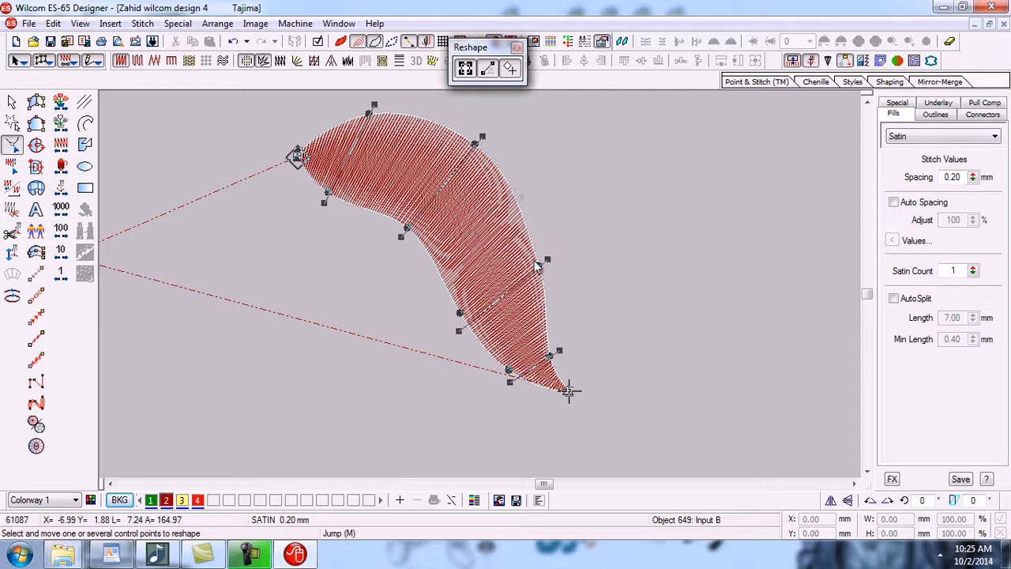
# Step: Refine the red leaf's outline by nudging control points along both edges, restore the realistic stitch view and finish reshaping
pyautogui.moveTo(546, 264); pyautogui.dragTo(545, 263)
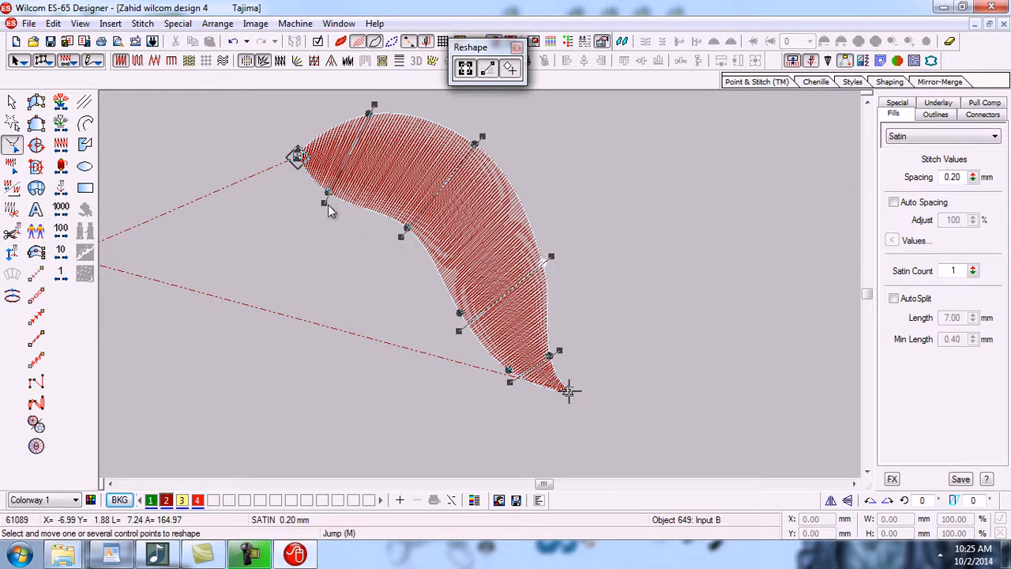
pyautogui.moveTo(327, 197); pyautogui.dragTo(334, 191)
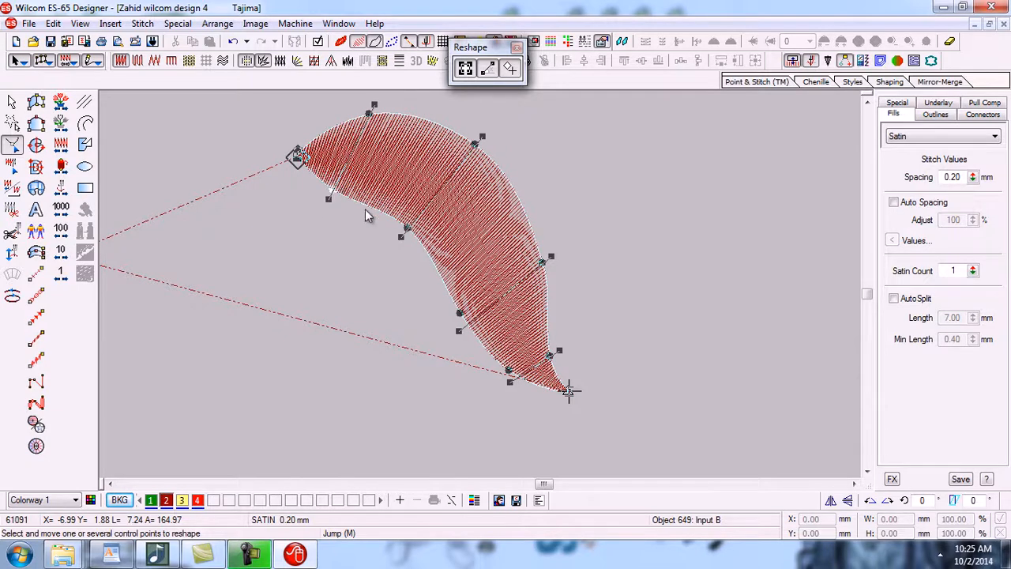
pyautogui.moveTo(408, 228); pyautogui.dragTo(406, 233)
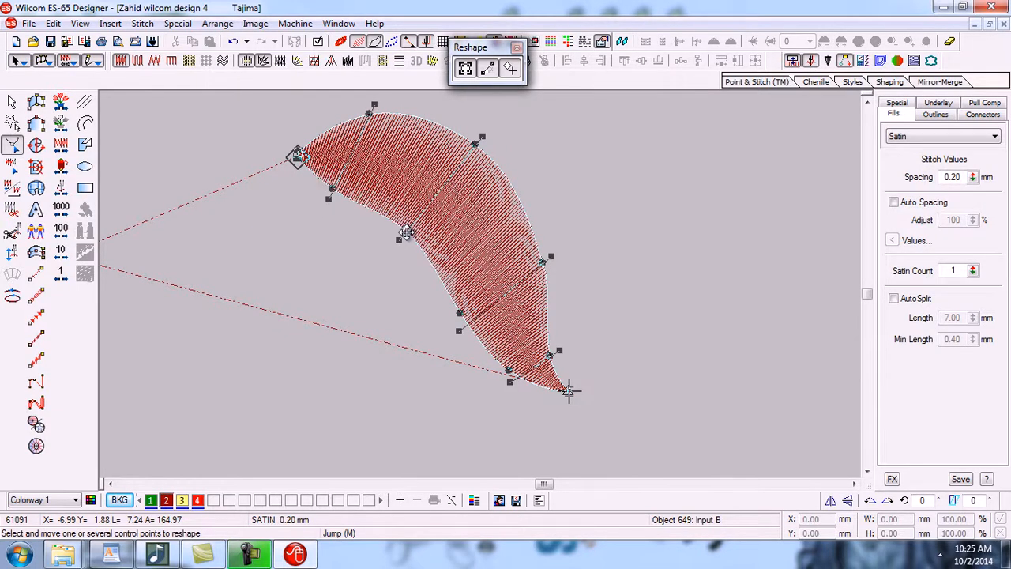
pyautogui.moveTo(333, 190); pyautogui.dragTo(330, 195)
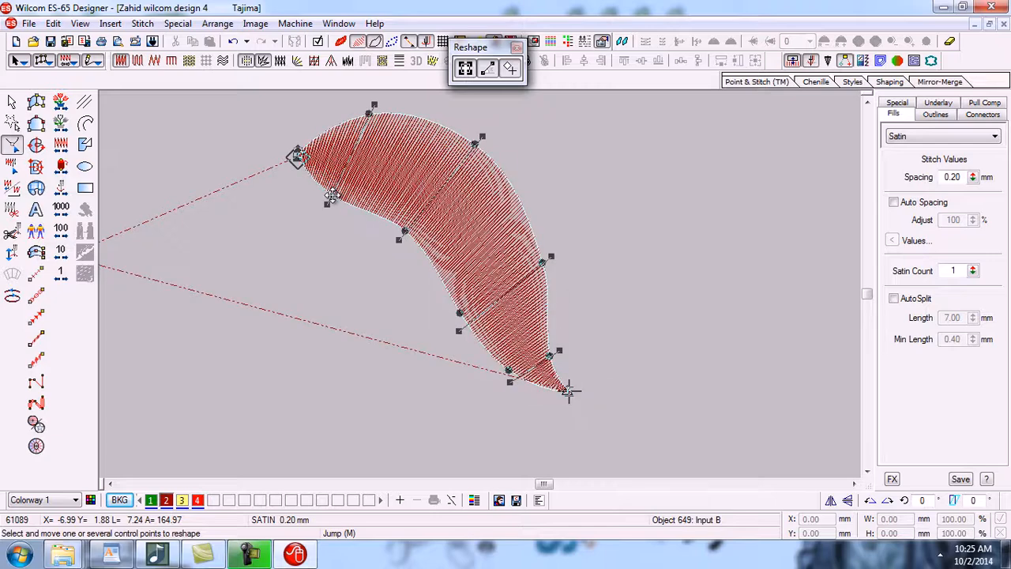
pyautogui.moveTo(458, 315); pyautogui.dragTo(452, 322)
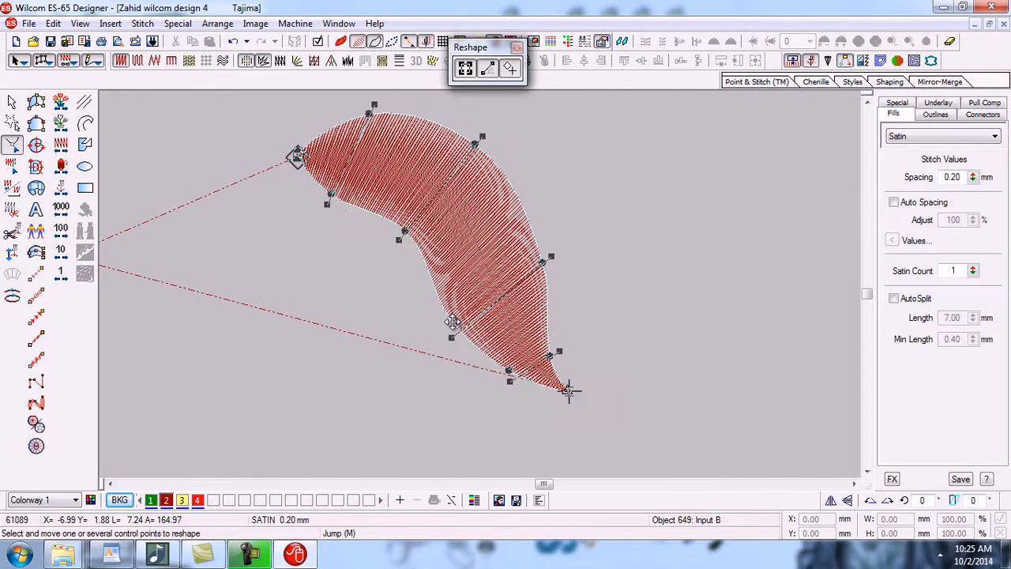
pyautogui.moveTo(549, 355); pyautogui.dragTo(551, 349)
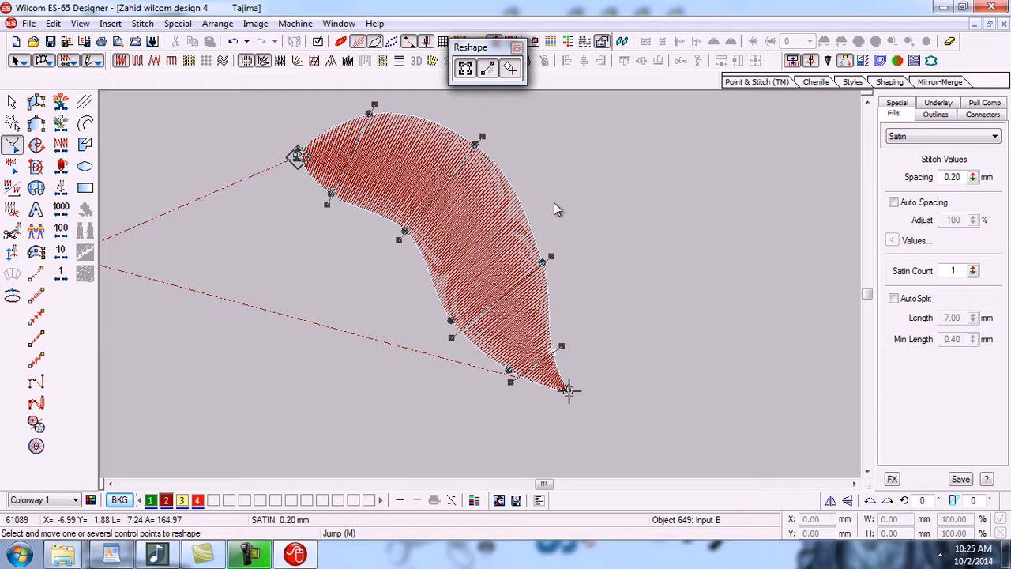
pyautogui.press('t')
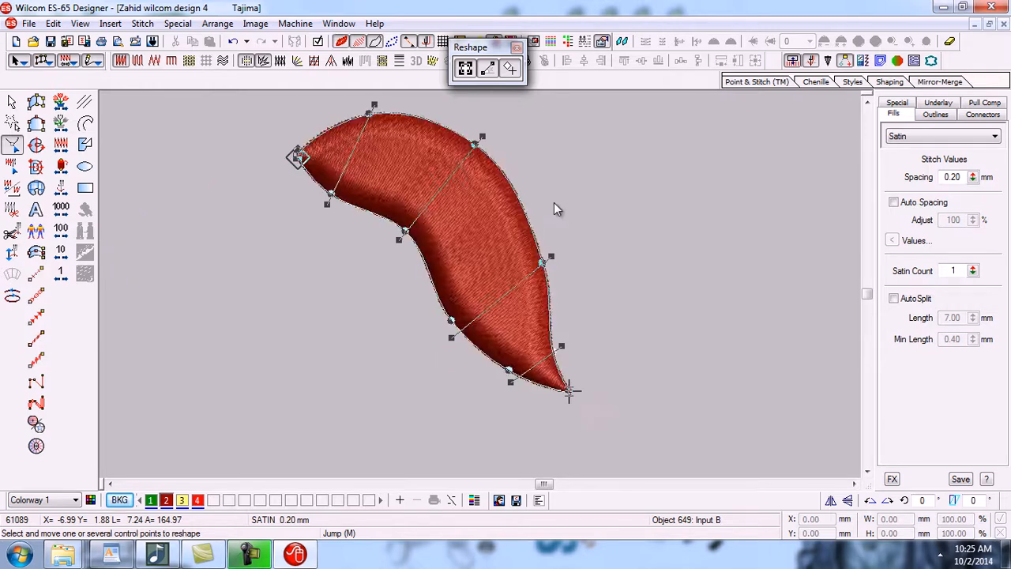
pyautogui.press('Escape')
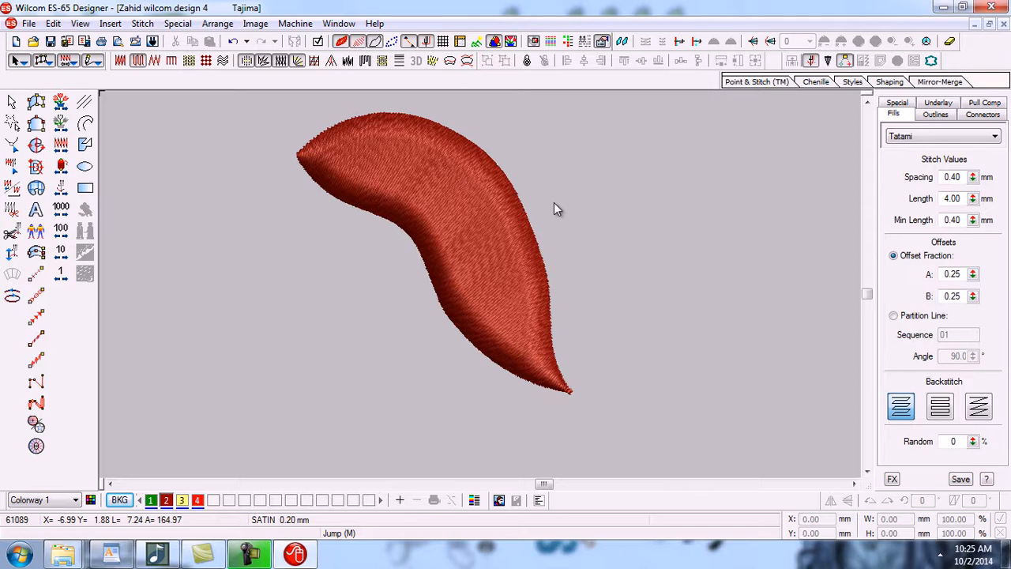
# Step: Bring back the background sketch and trace the slender stem of the curled scroll right of the spiral with paired Input A points
pyautogui.press('d')
pyautogui.hotkey('shift', 'z')
pyautogui.hotkey('shift', 'z')
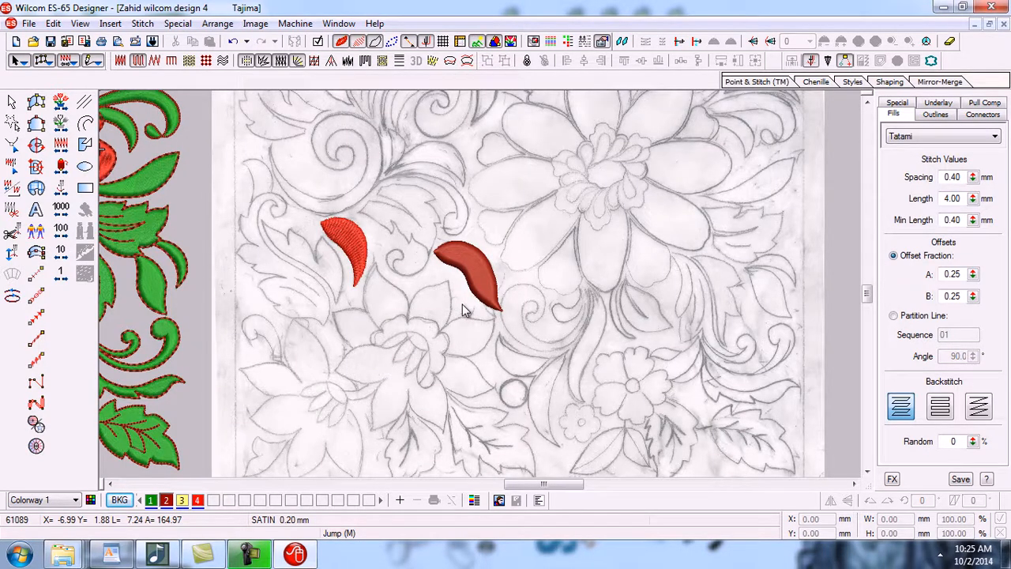
pyautogui.press('b')
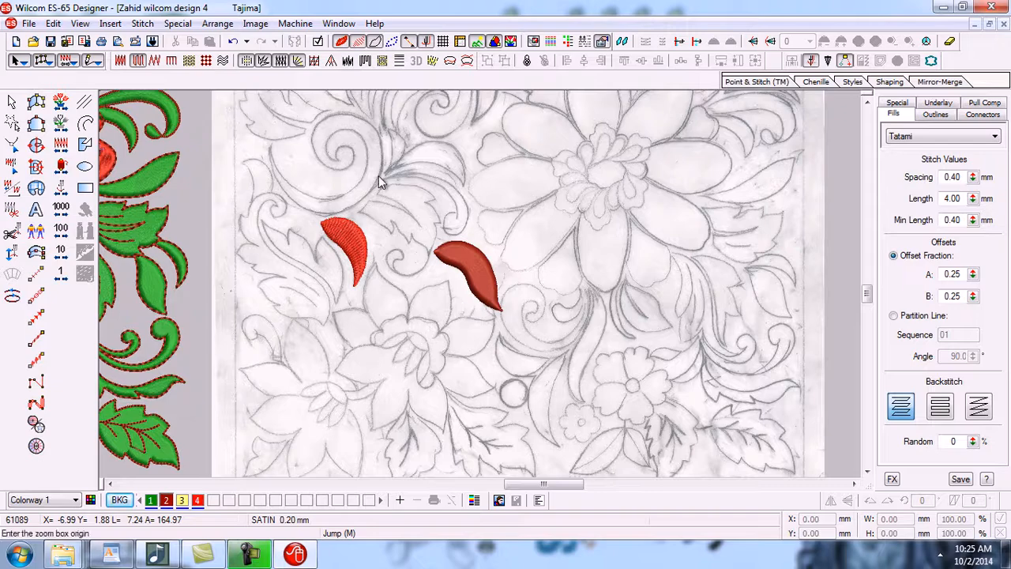
pyautogui.moveTo(375, 165); pyautogui.dragTo(485, 252)
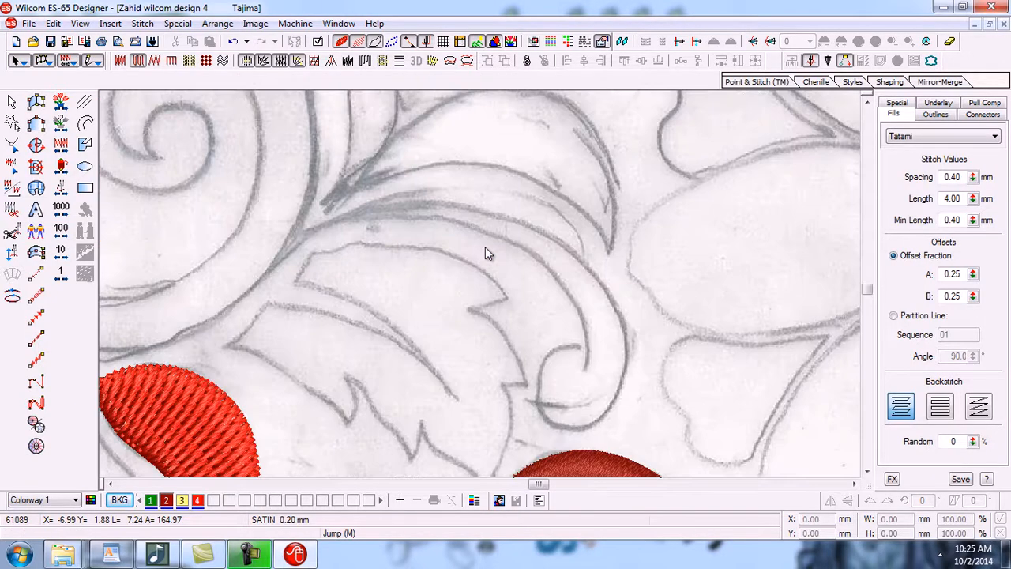
pyautogui.click(35, 101)
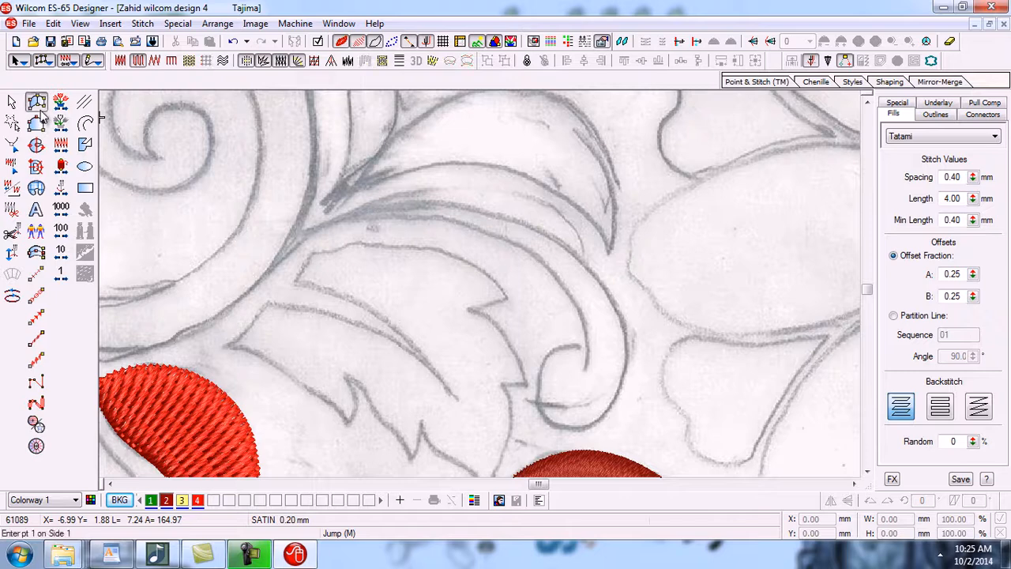
pyautogui.click(299, 232)
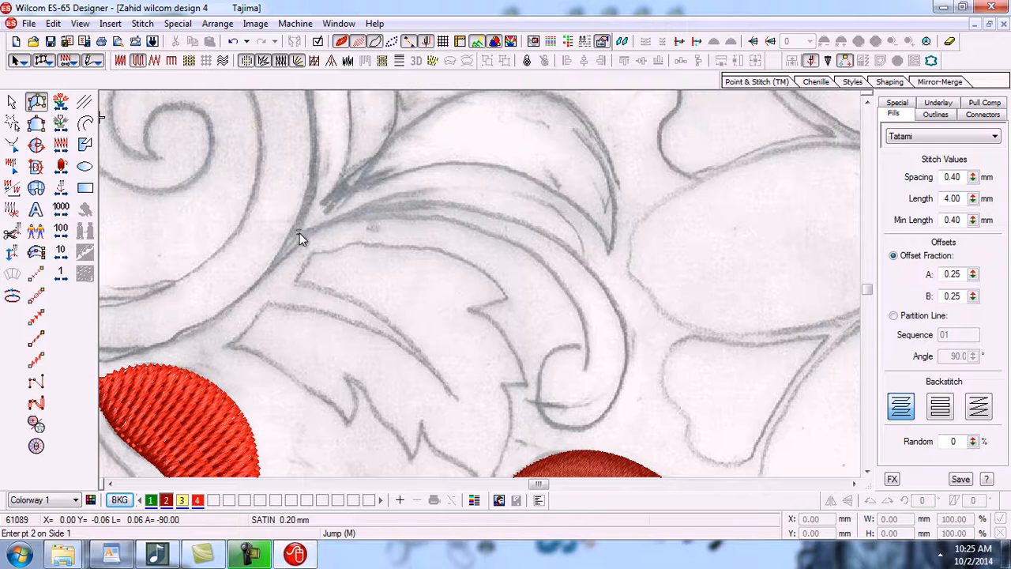
pyautogui.click(374, 207)
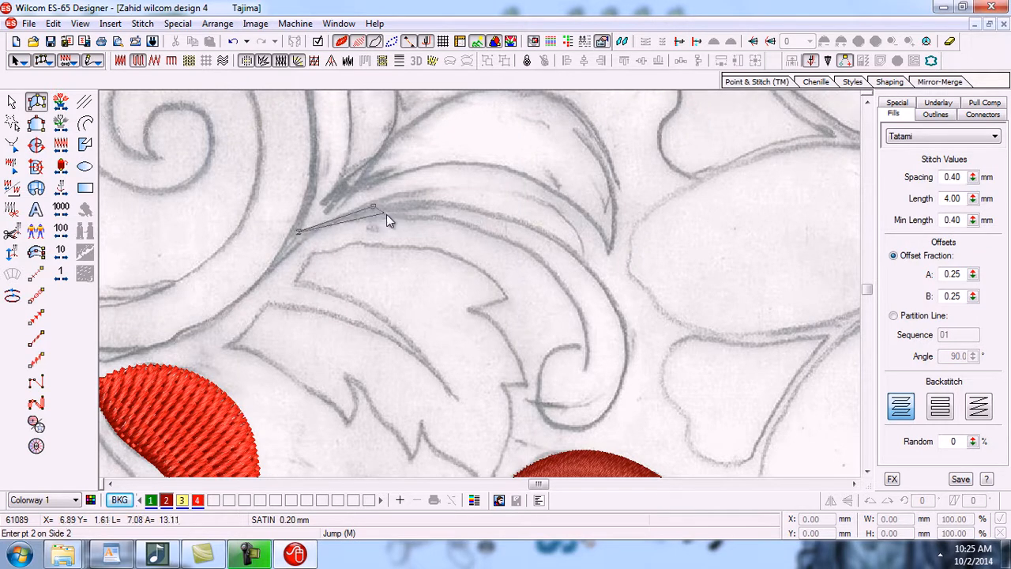
pyautogui.click(374, 220)
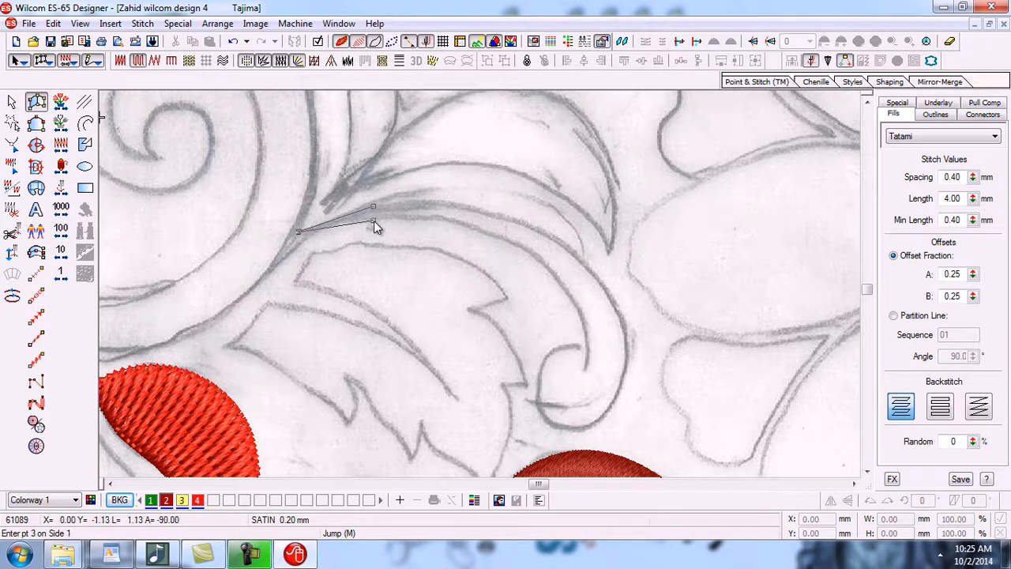
pyautogui.click(558, 241)
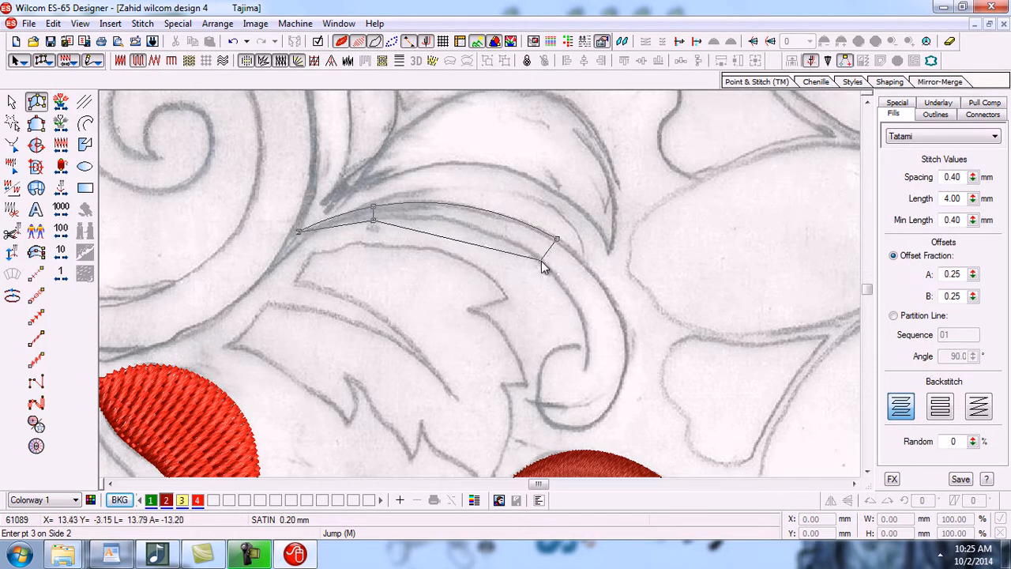
pyautogui.click(542, 262)
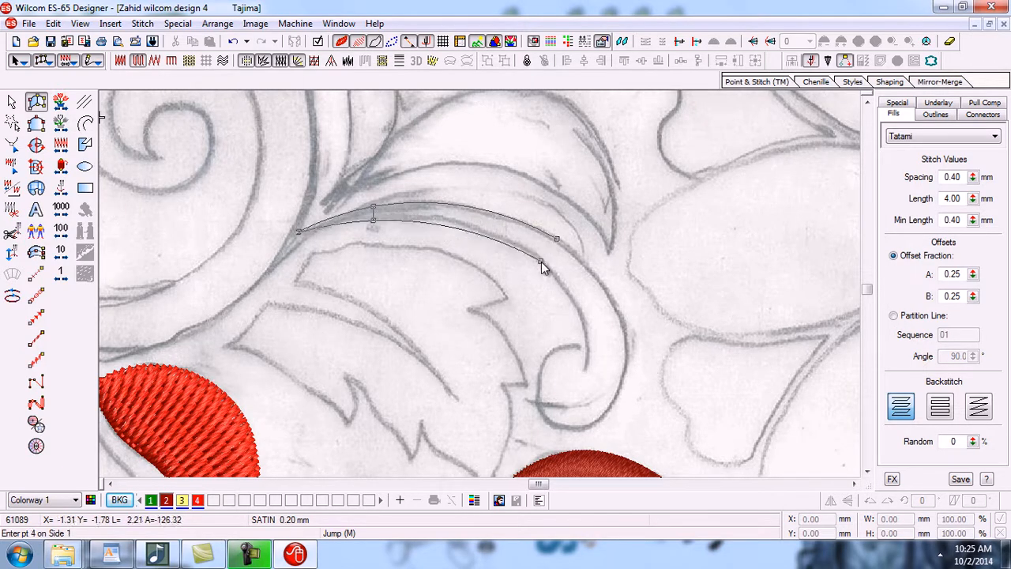
pyautogui.click(628, 353)
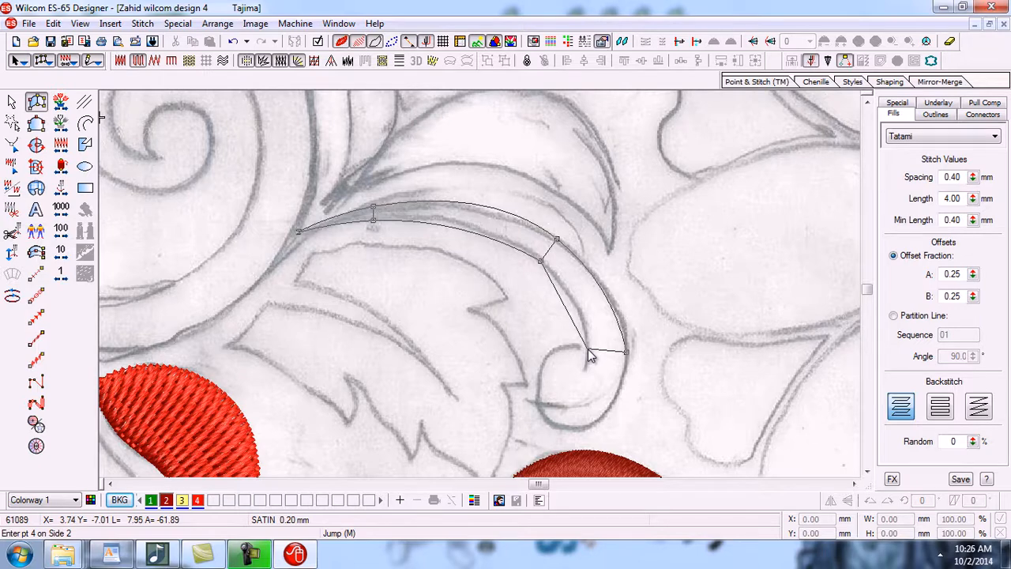
pyautogui.click(588, 349)
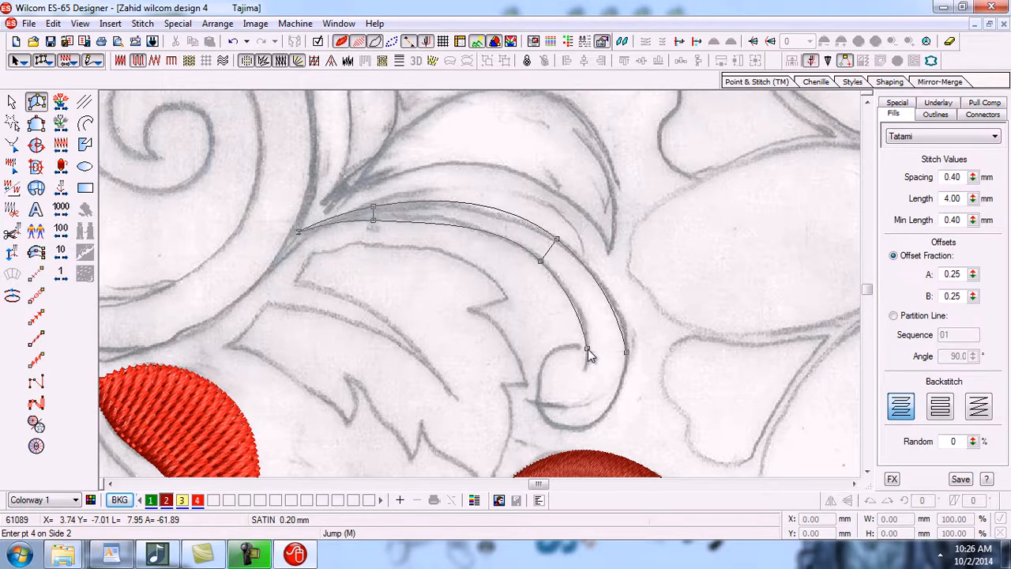
pyautogui.click(596, 426)
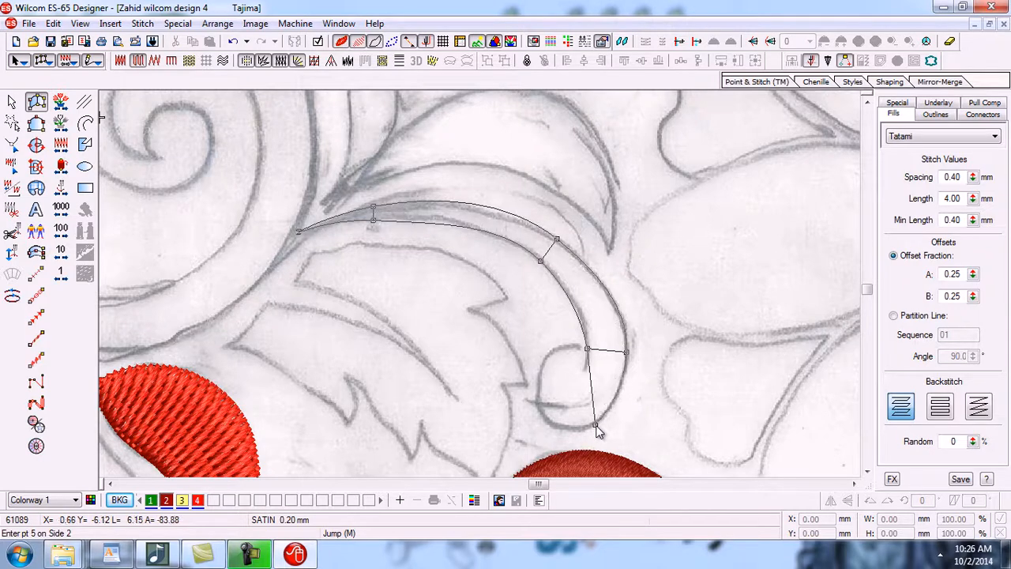
pyautogui.click(581, 349)
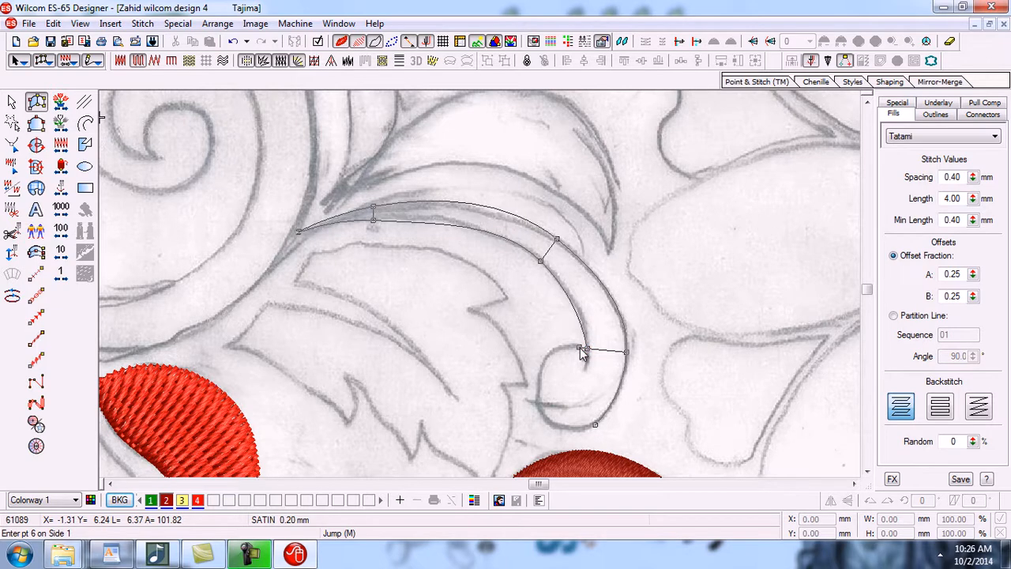
pyautogui.press('BackSpace')
pyautogui.click(583, 353)
pyautogui.press('BackSpace')
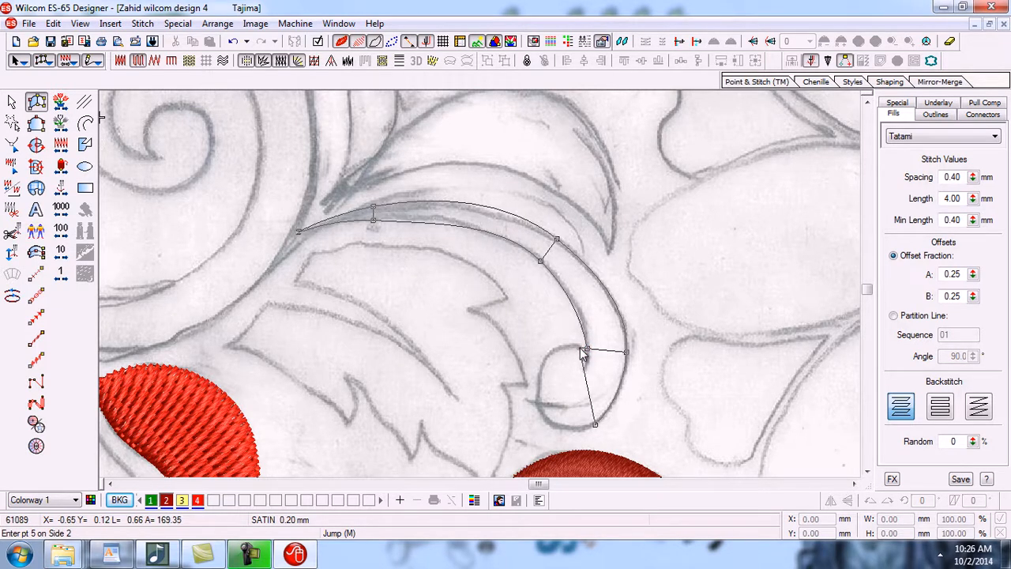
pyautogui.click(541, 404)
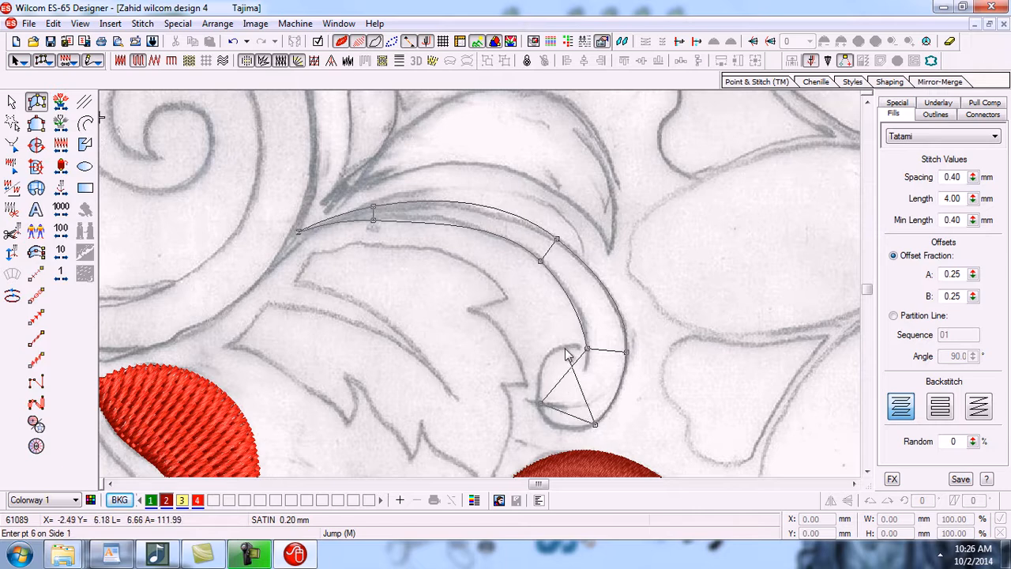
pyautogui.press('BackSpace')
pyautogui.press('BackSpace')
pyautogui.press('BackSpace')
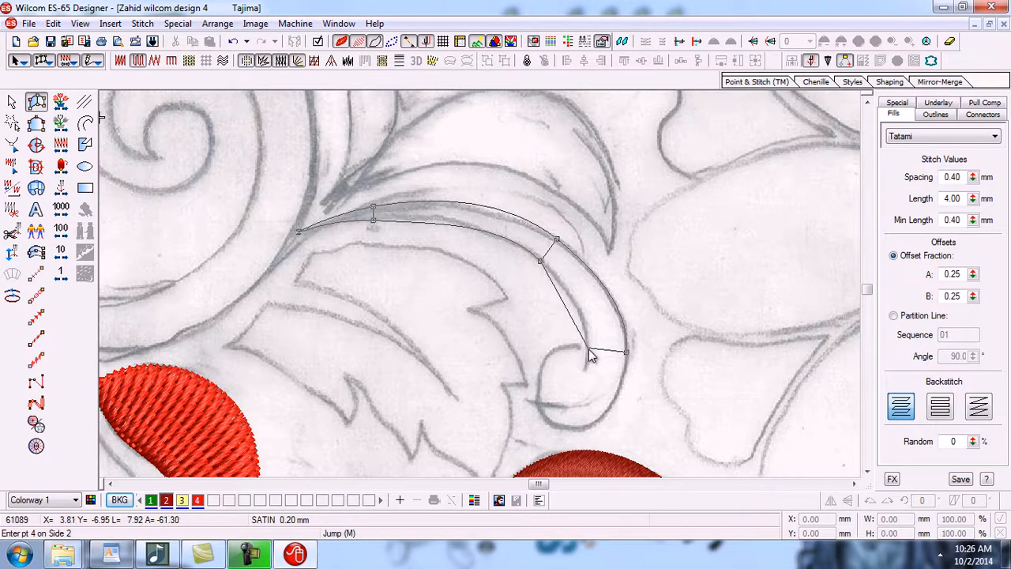
# Step: Trace the scroll's rounded curl end with paired column points following the sketch and generate the Tatami-filled object
pyautogui.click(588, 348)
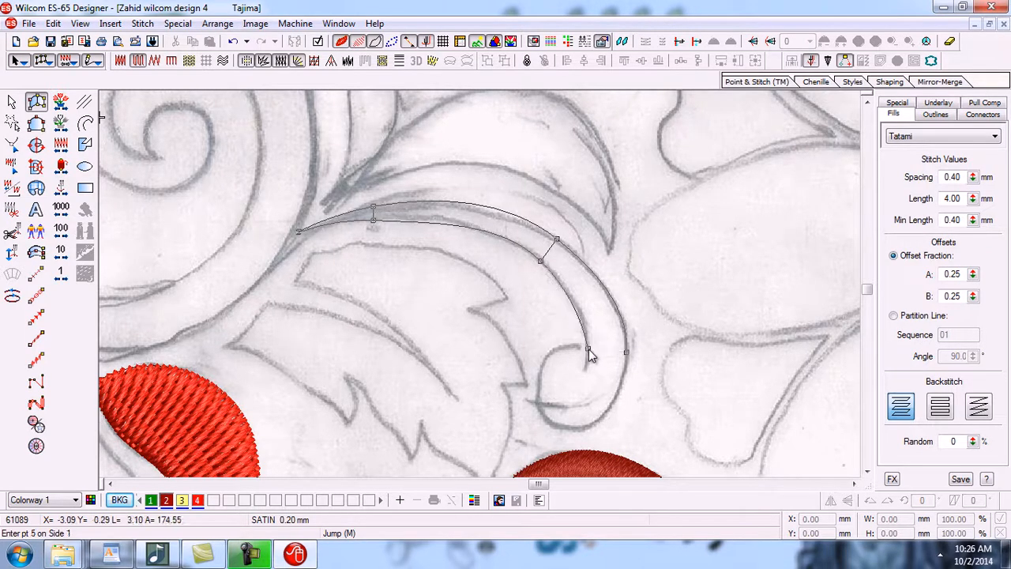
pyautogui.click(621, 388)
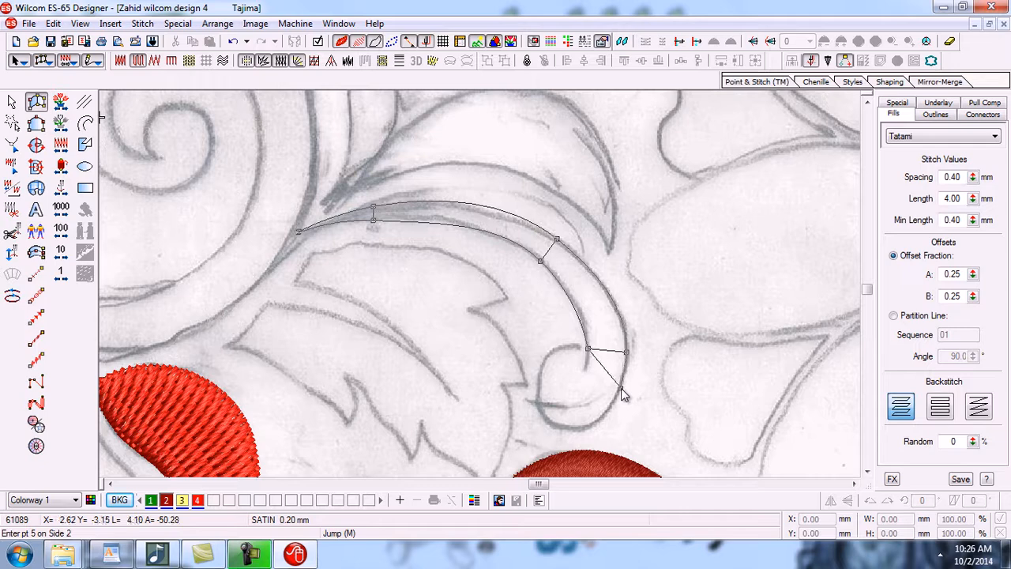
pyautogui.click(559, 349)
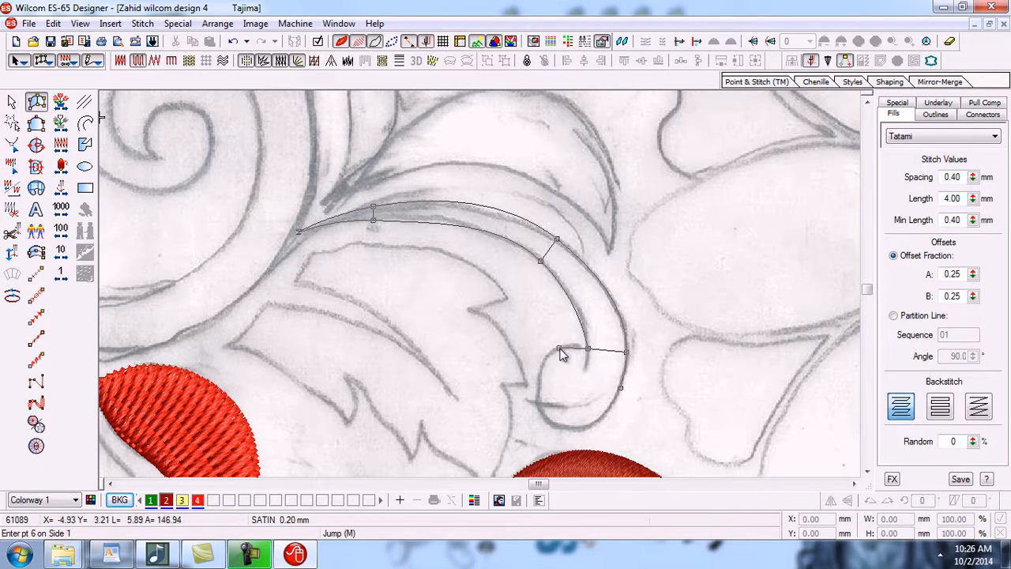
pyautogui.click(585, 429)
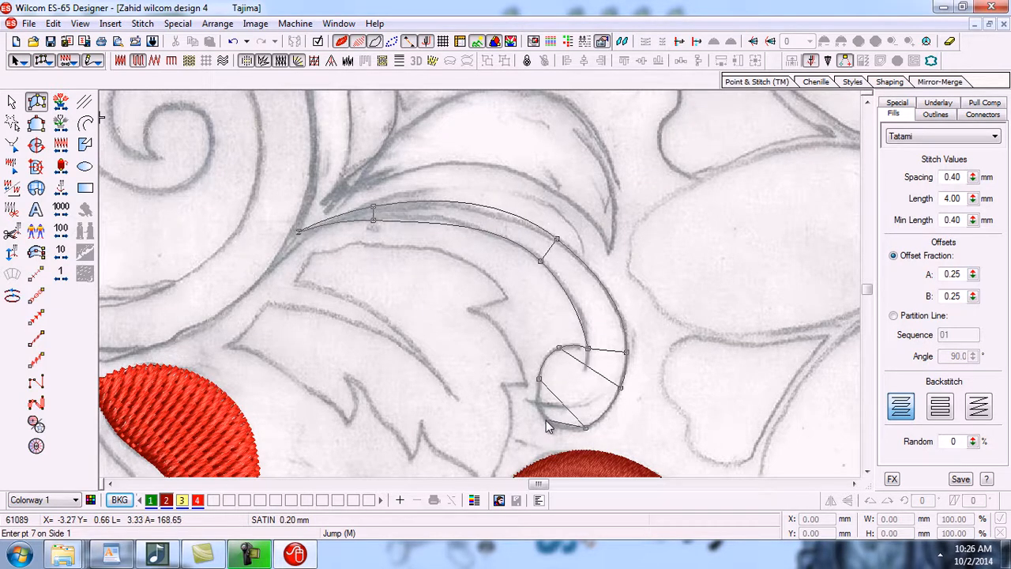
pyautogui.click(546, 424)
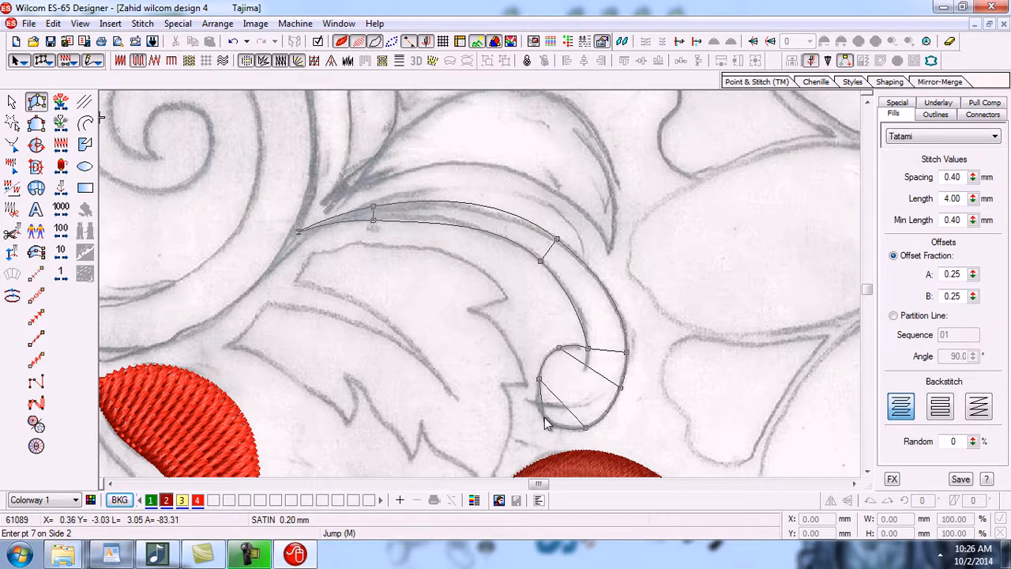
pyautogui.click(543, 424)
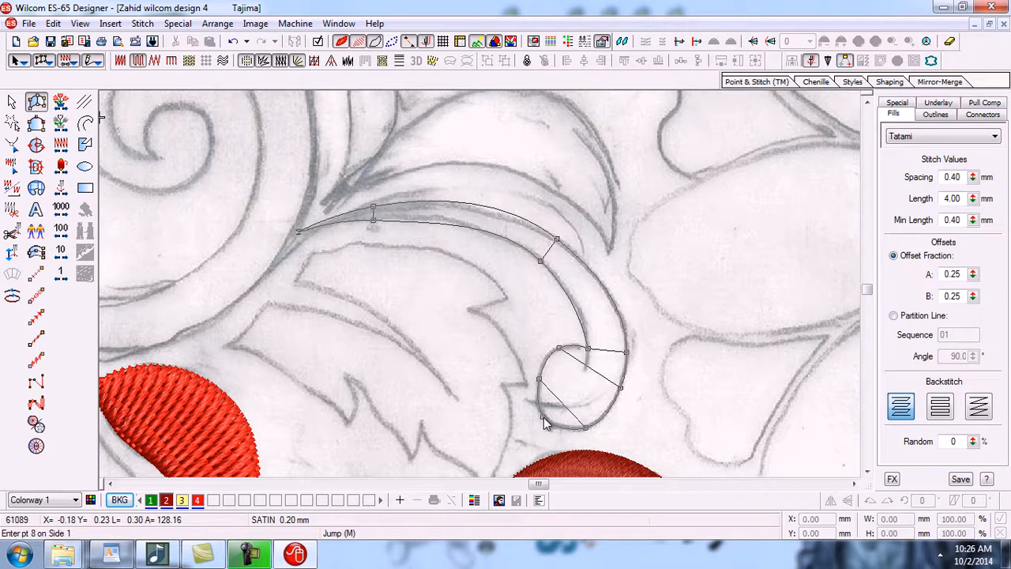
pyautogui.press('Return')
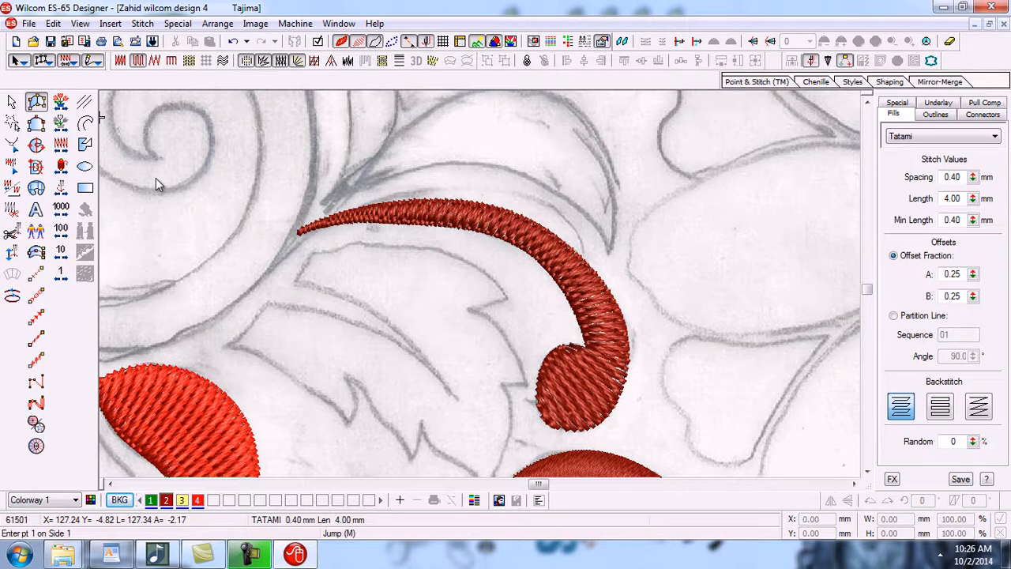
# Step: Change the curled scroll's fill to Contour and adjust the stitch angle lines around its rounded end, finishing the reshape
pyautogui.press('h')
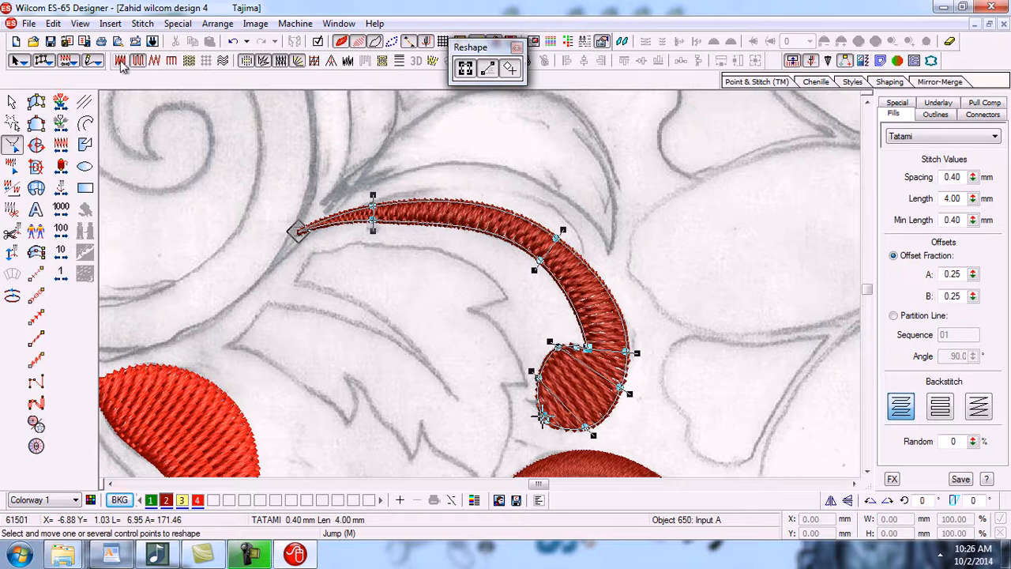
pyautogui.click(224, 61)
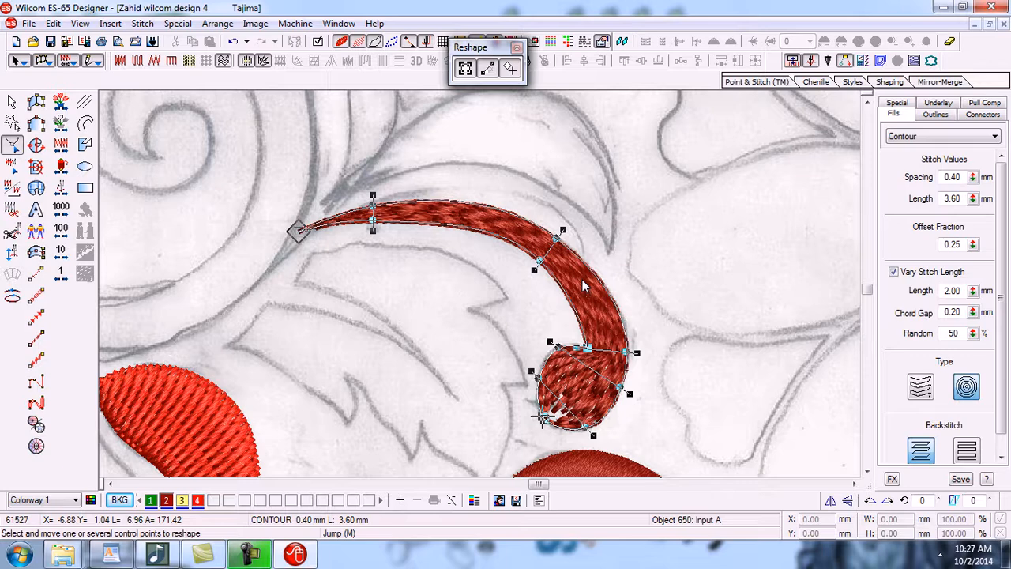
pyautogui.moveTo(562, 232); pyautogui.dragTo(580, 228)
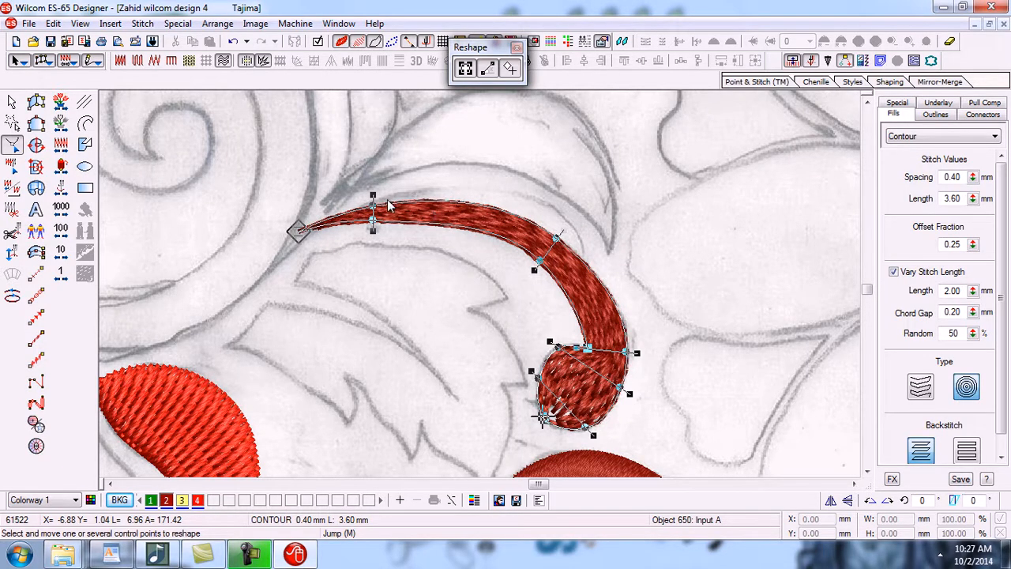
pyautogui.moveTo(592, 433); pyautogui.dragTo(618, 431)
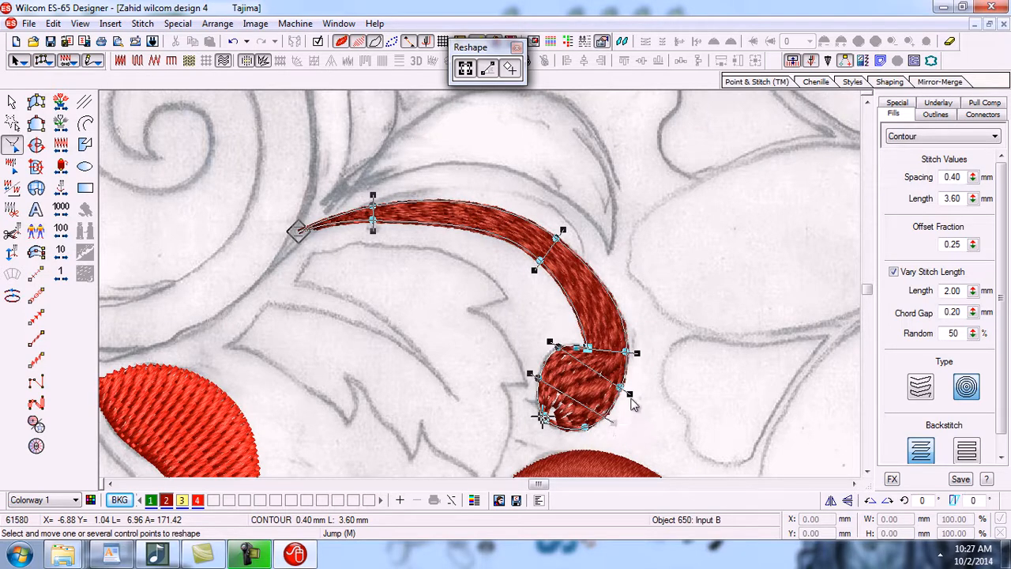
pyautogui.moveTo(551, 342); pyautogui.dragTo(576, 333)
pyautogui.moveTo(637, 357); pyautogui.dragTo(642, 328)
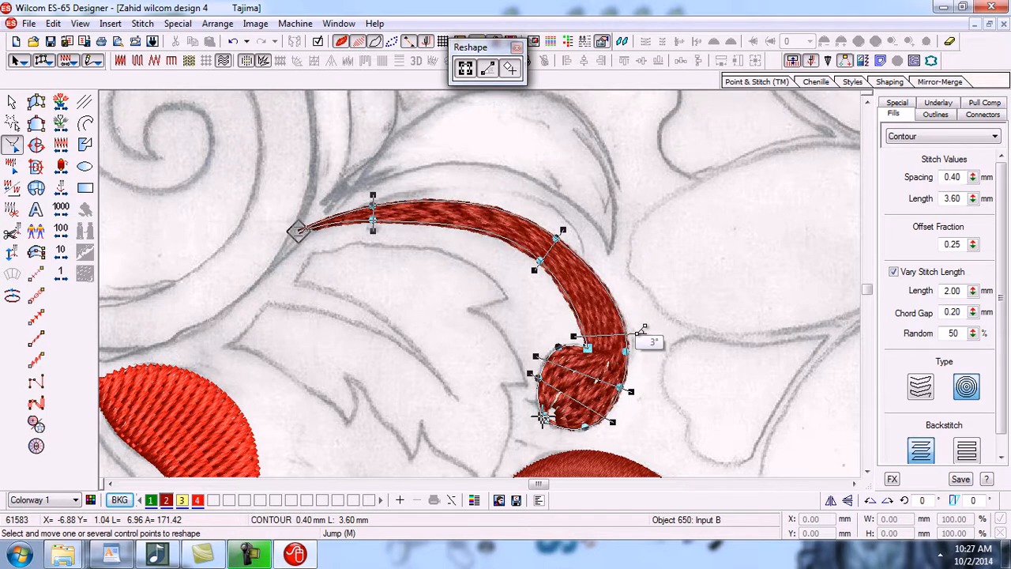
pyautogui.moveTo(531, 375); pyautogui.dragTo(528, 389)
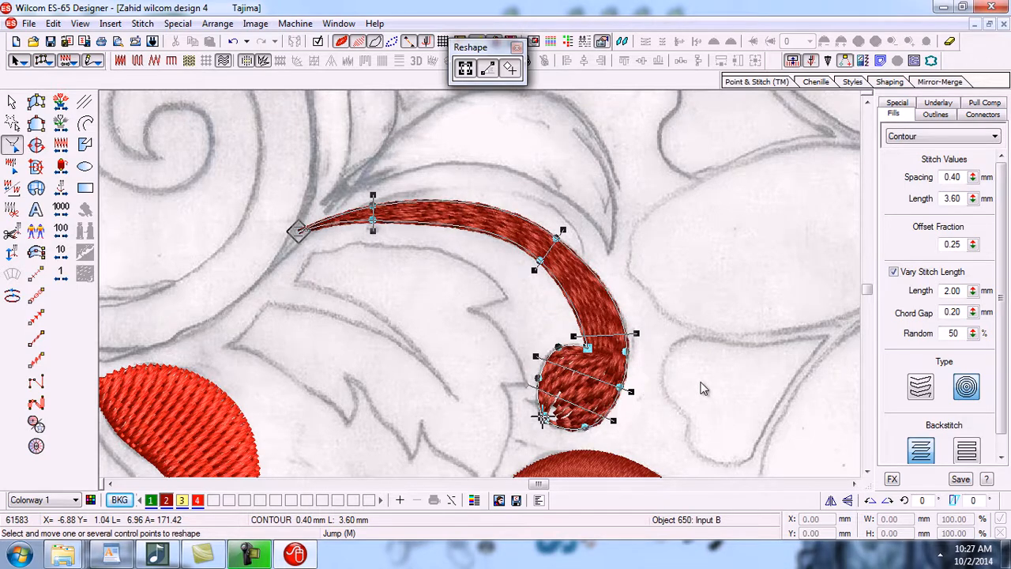
pyautogui.press('Escape')
pyautogui.press('Escape')
pyautogui.click(444, 324)
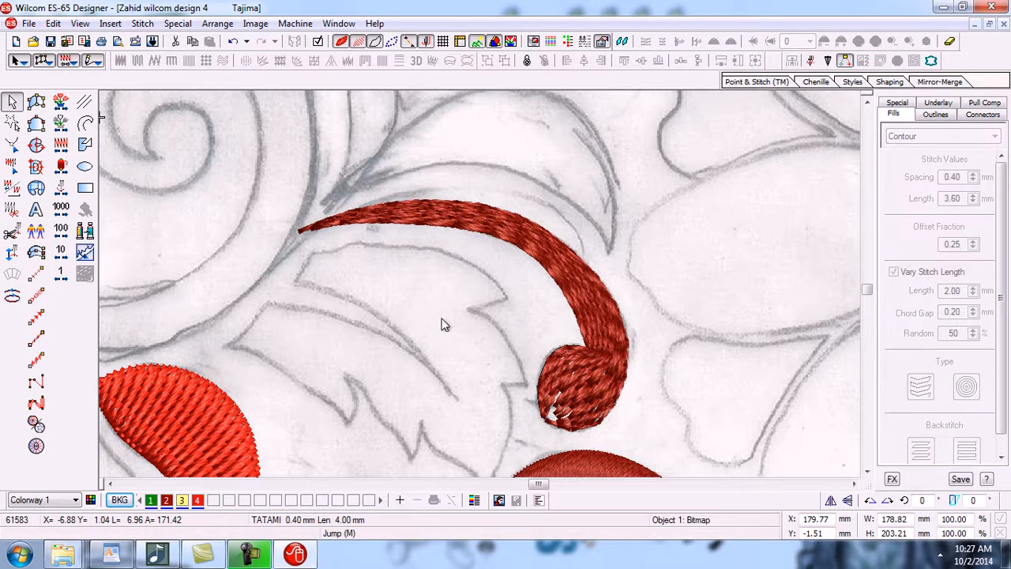
# Step: Start an Input A column on the spiral scroll below the dark red leaf, tracing its slender stem with paired points
pyautogui.hotkey('shift', 'z')
pyautogui.hotkey('shift', 'z')
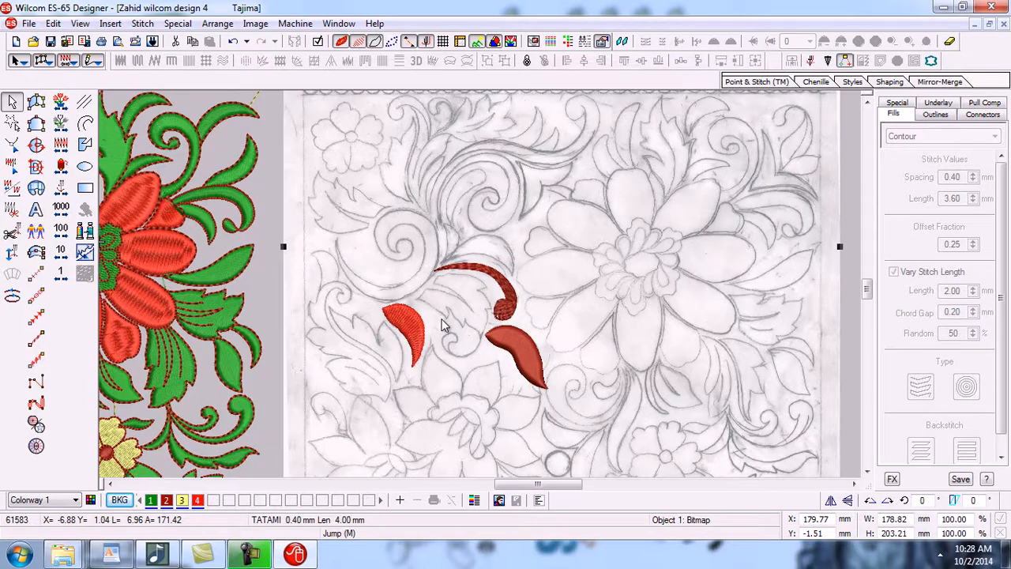
pyautogui.press('b')
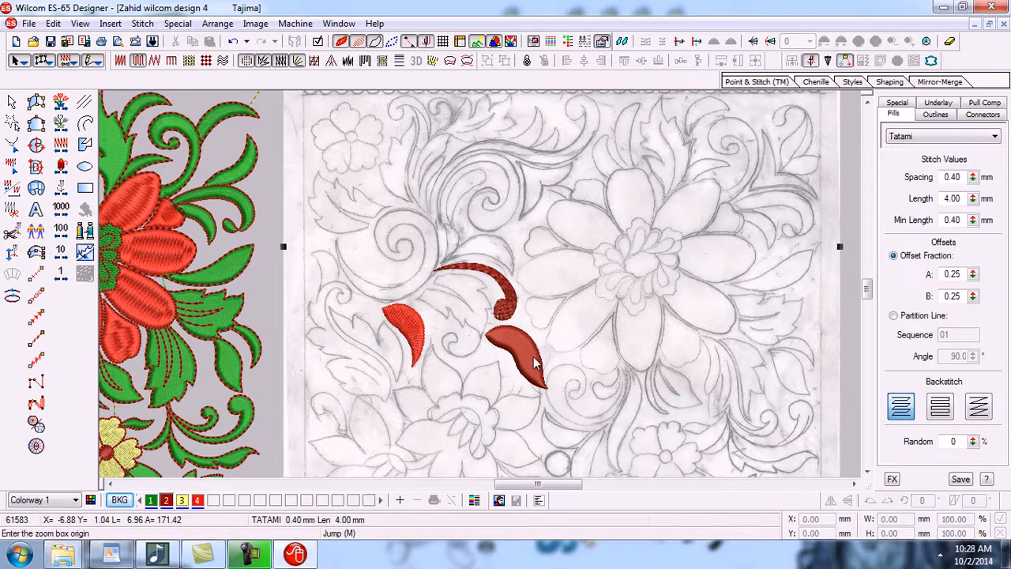
pyautogui.moveTo(535, 357); pyautogui.dragTo(638, 435)
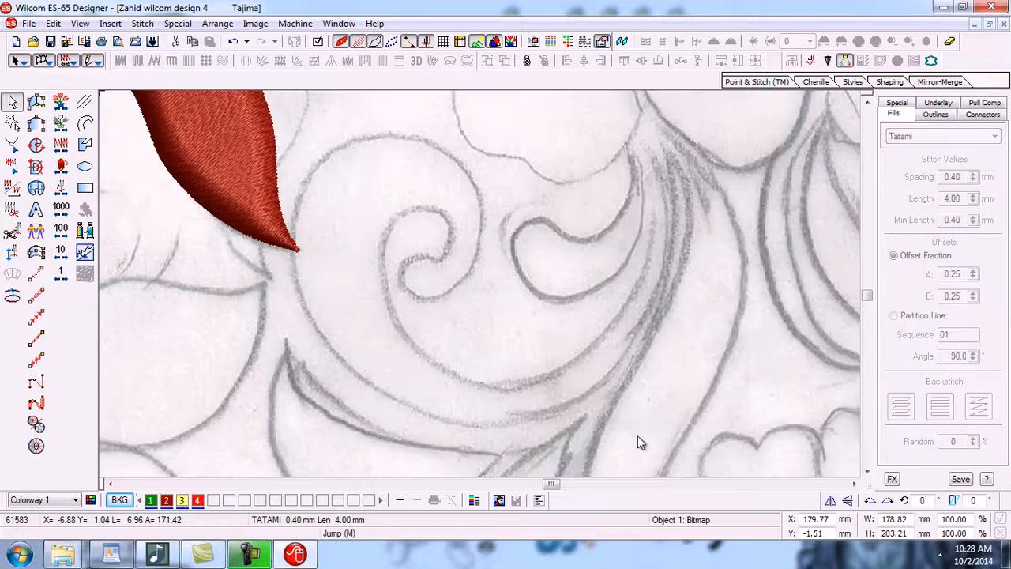
pyautogui.click(37, 102)
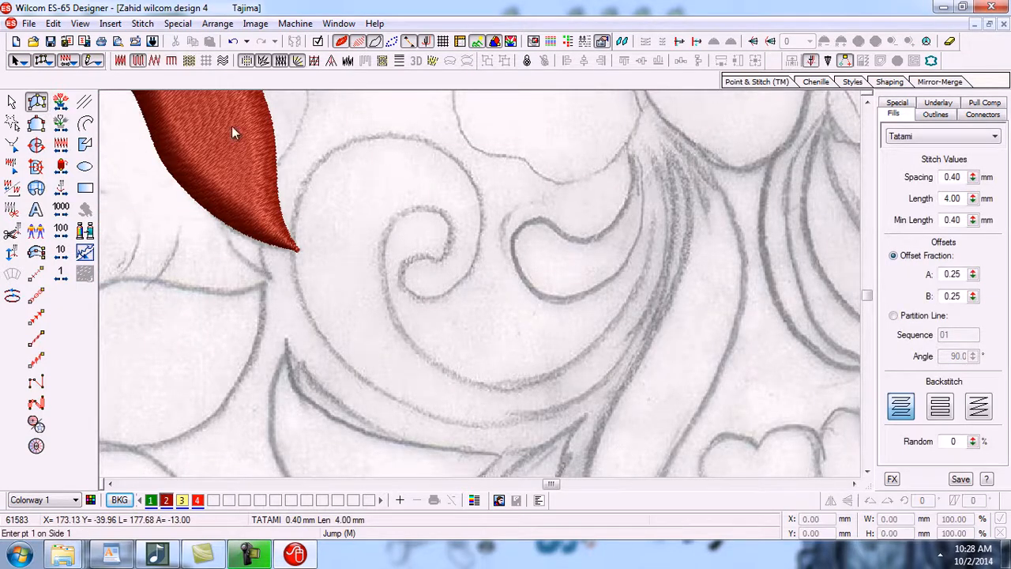
pyautogui.click(637, 119)
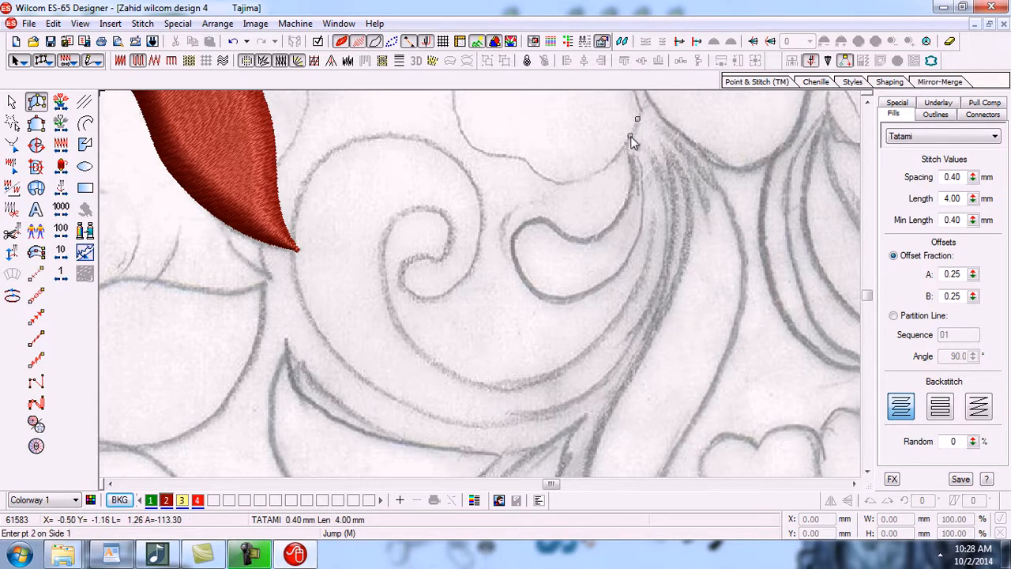
pyautogui.click(661, 179)
pyautogui.click(651, 179)
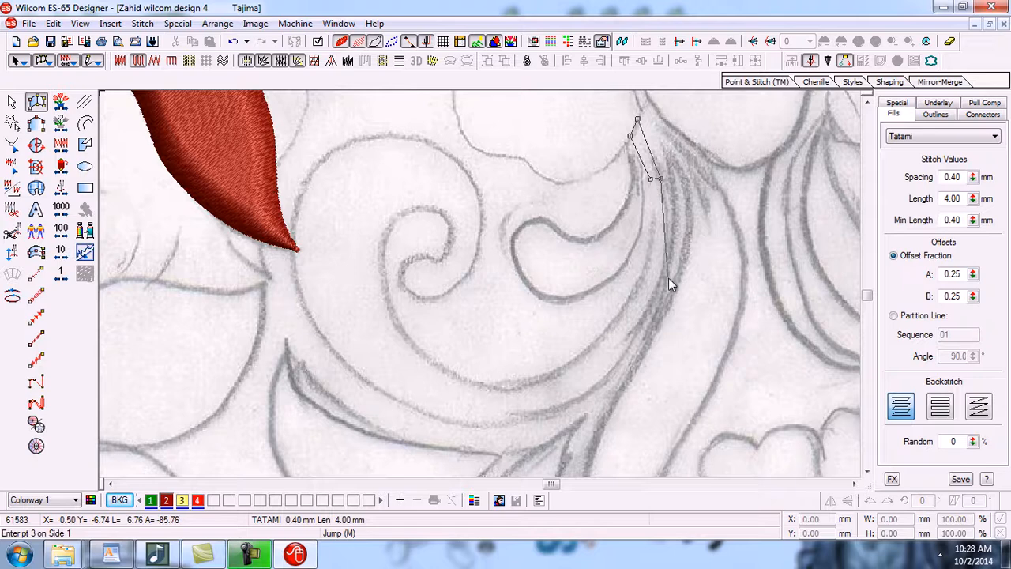
pyautogui.click(664, 268)
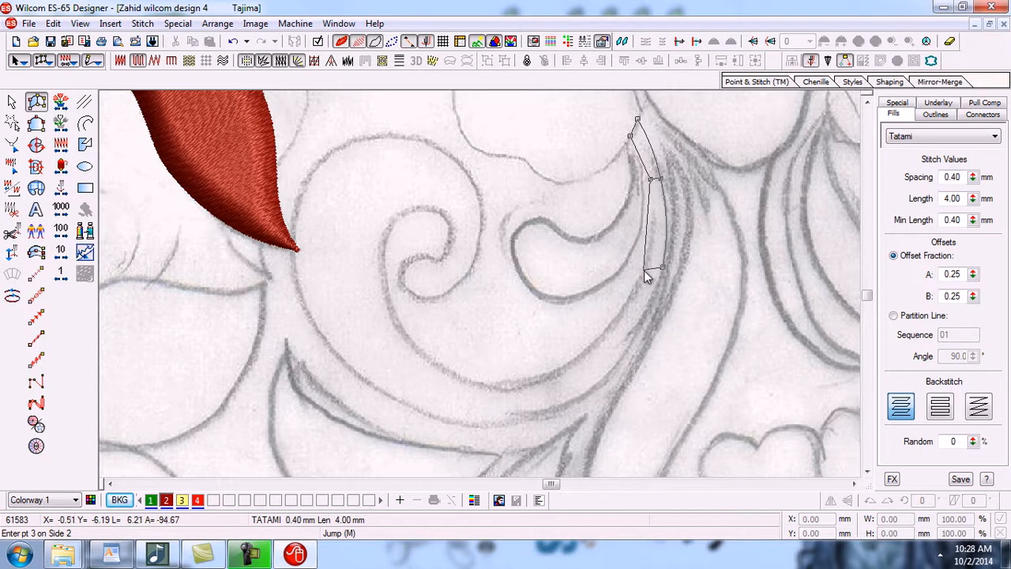
pyautogui.click(646, 270)
pyautogui.click(630, 348)
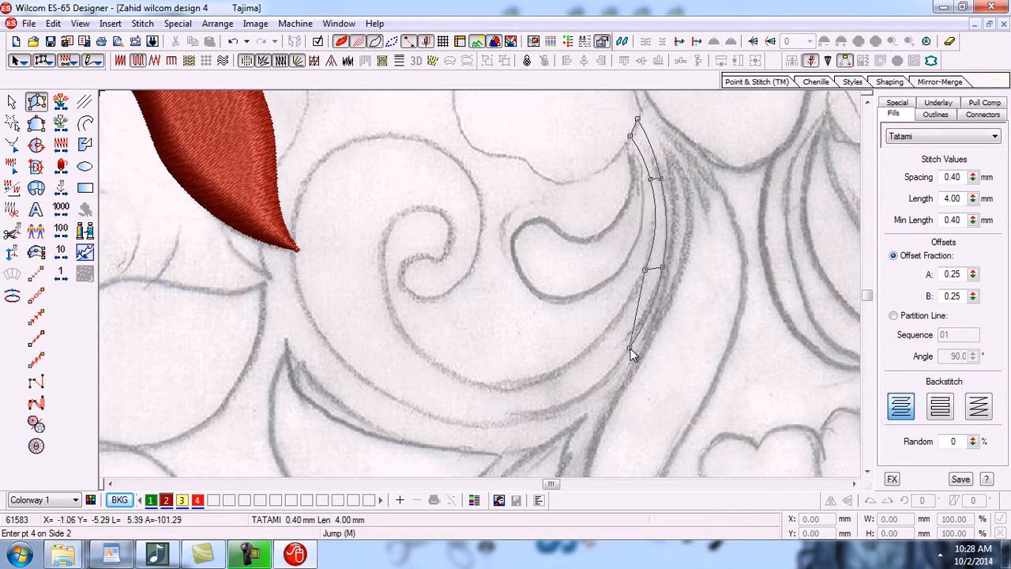
pyautogui.click(589, 350)
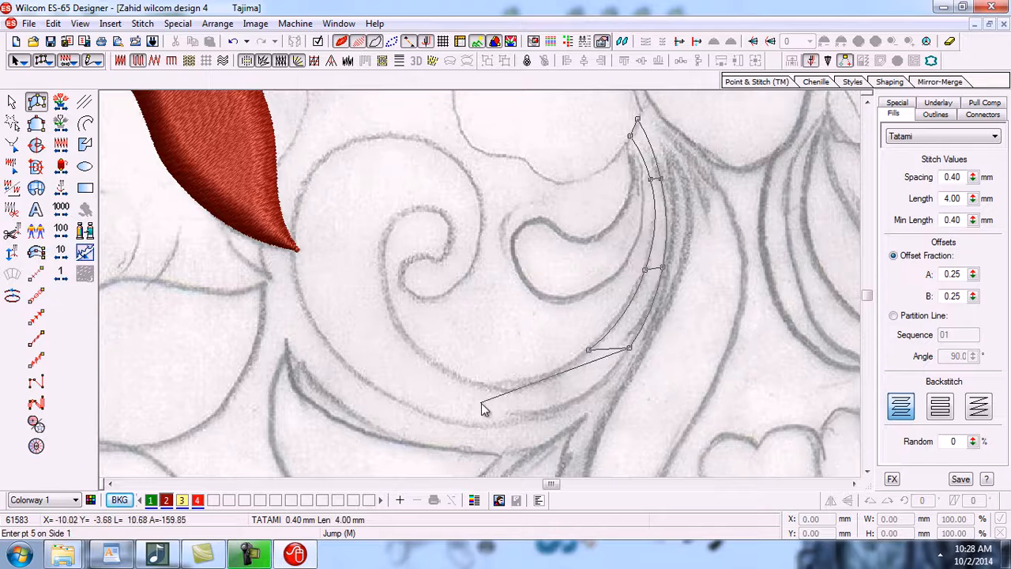
# Step: Continue the paired column points through the scroll's widening lower bend and around the top of its outer loop
pyautogui.click(453, 421)
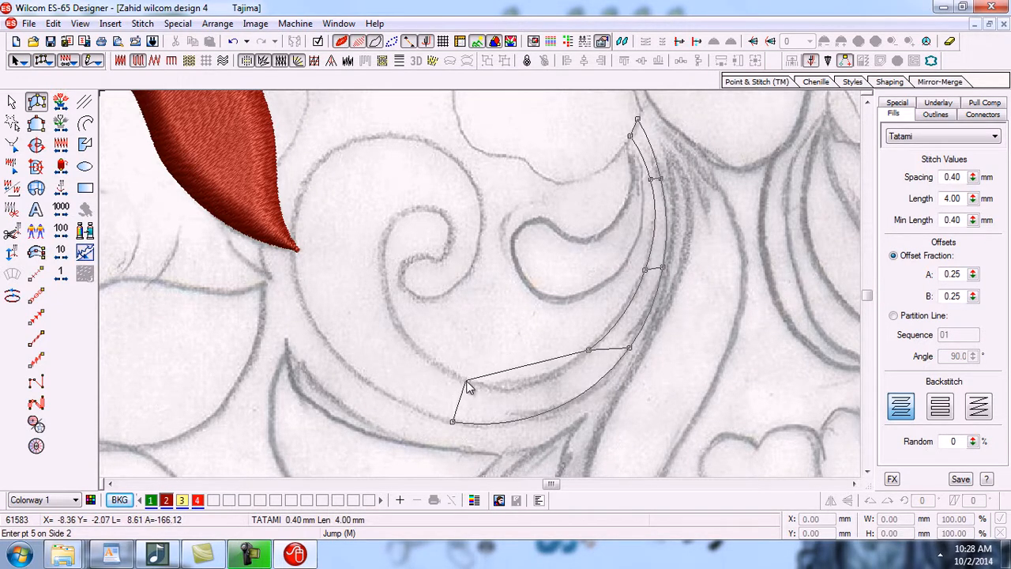
pyautogui.click(466, 382)
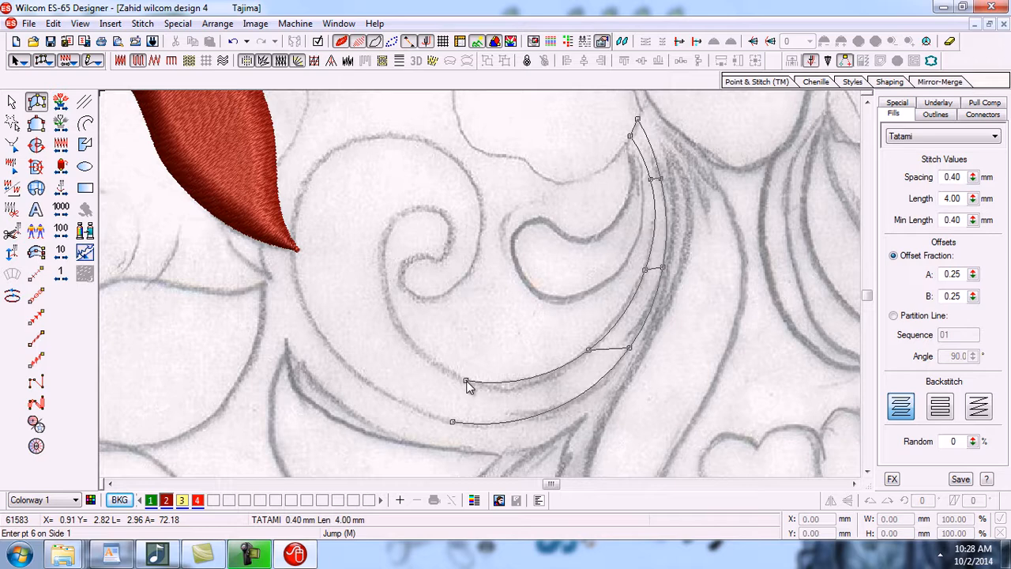
pyautogui.click(305, 309)
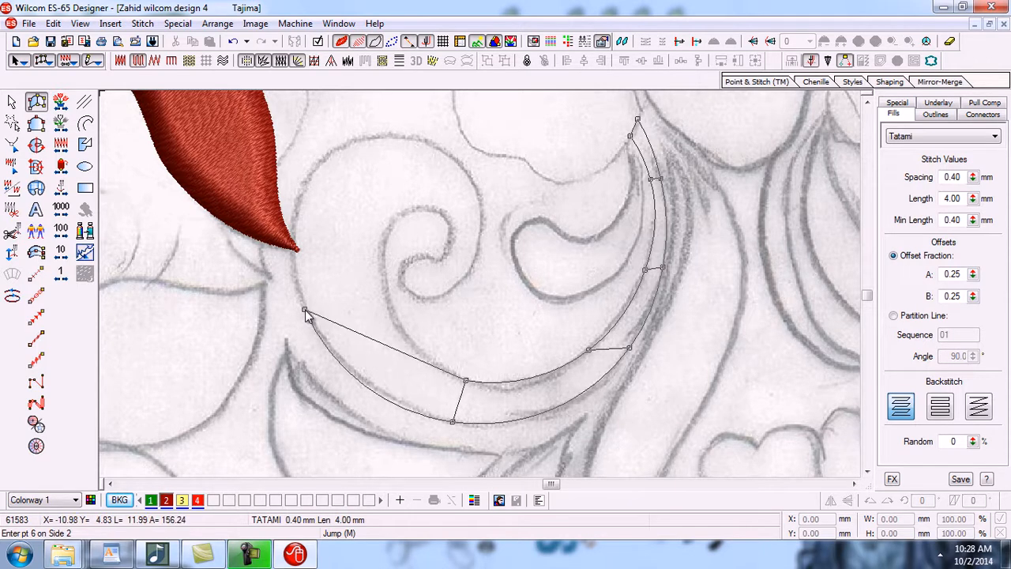
pyautogui.click(383, 275)
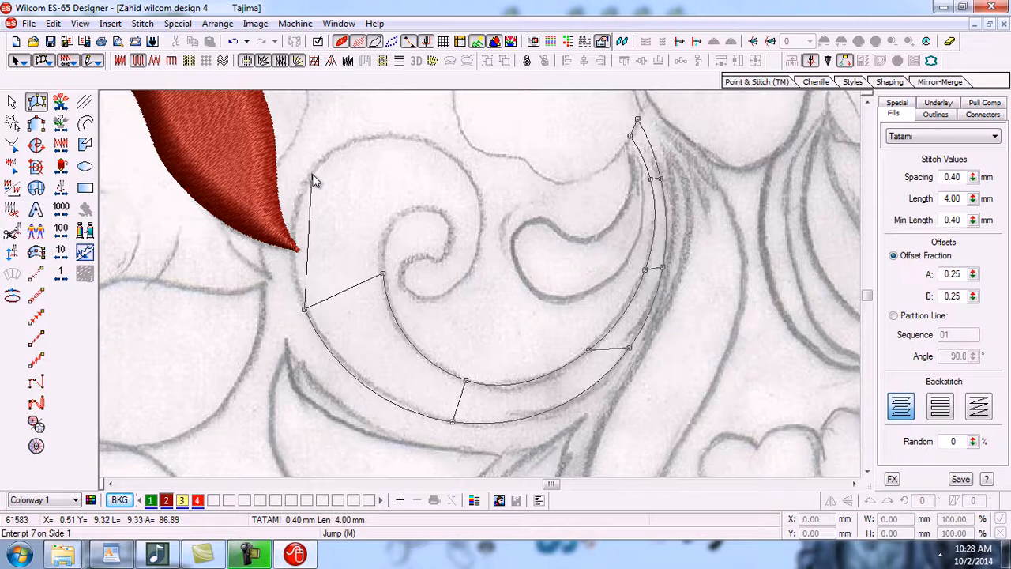
pyautogui.click(312, 175)
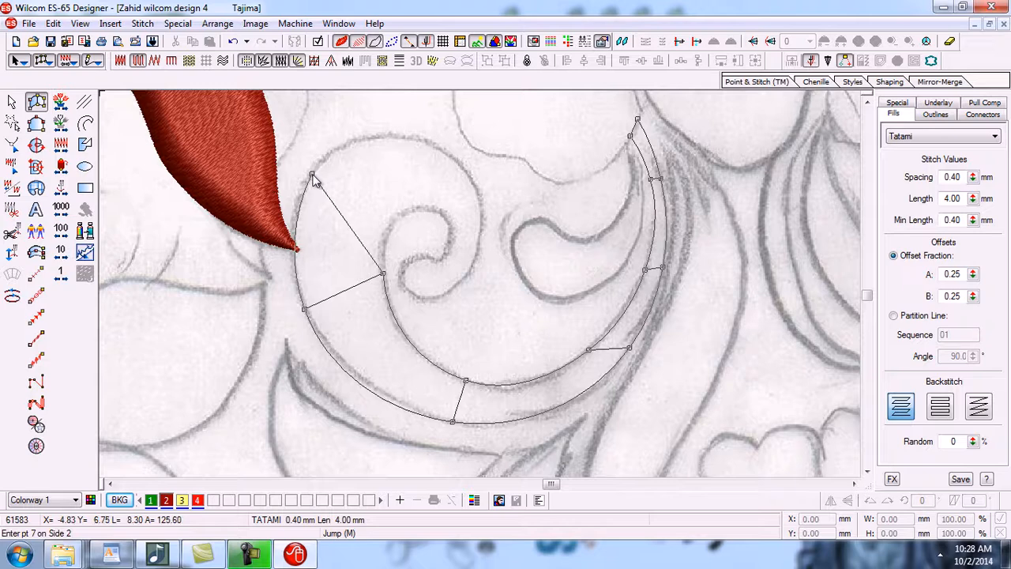
pyautogui.click(398, 216)
pyautogui.click(419, 139)
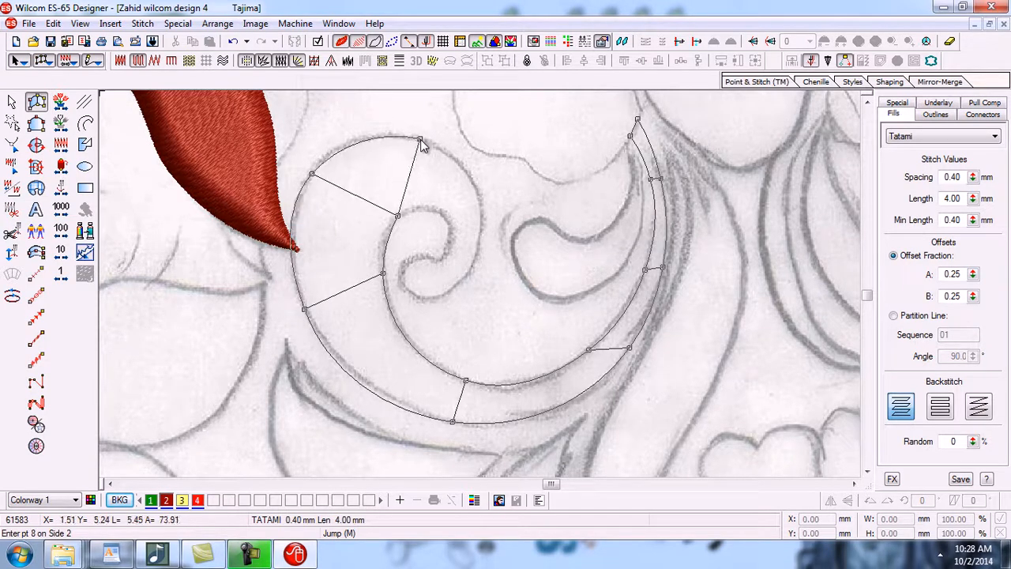
pyautogui.click(427, 208)
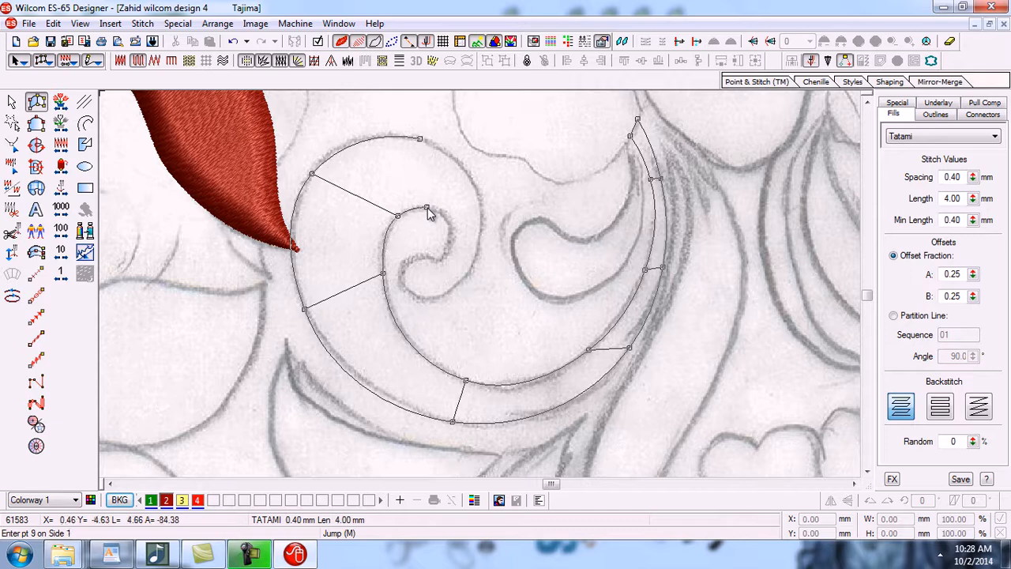
# Step: Trace the scroll's inner curl to its tip and generate the Tatami-filled object, about 25.6 by 20.7 mm overall
pyautogui.click(481, 203)
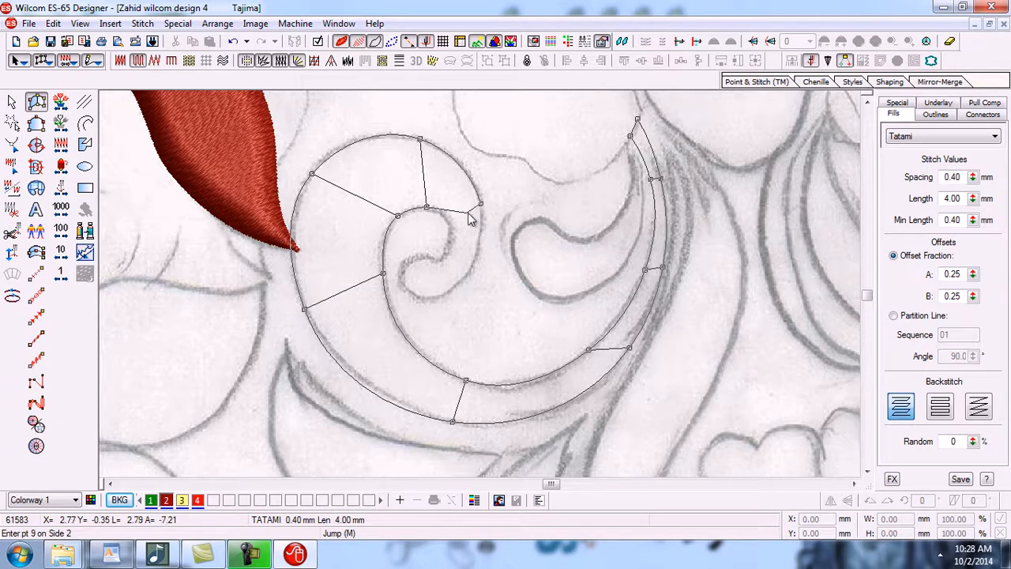
pyautogui.click(448, 219)
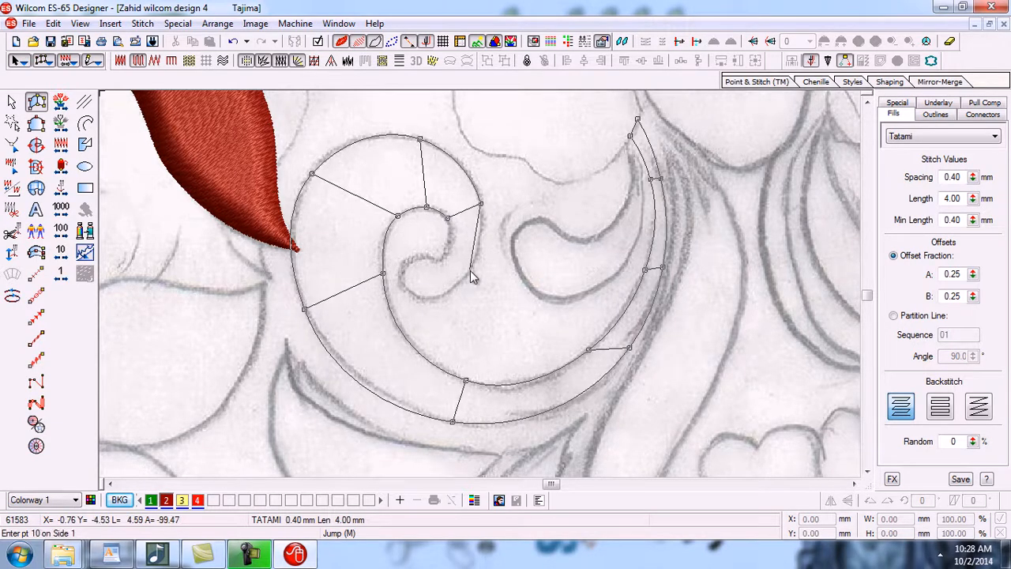
pyautogui.click(470, 270)
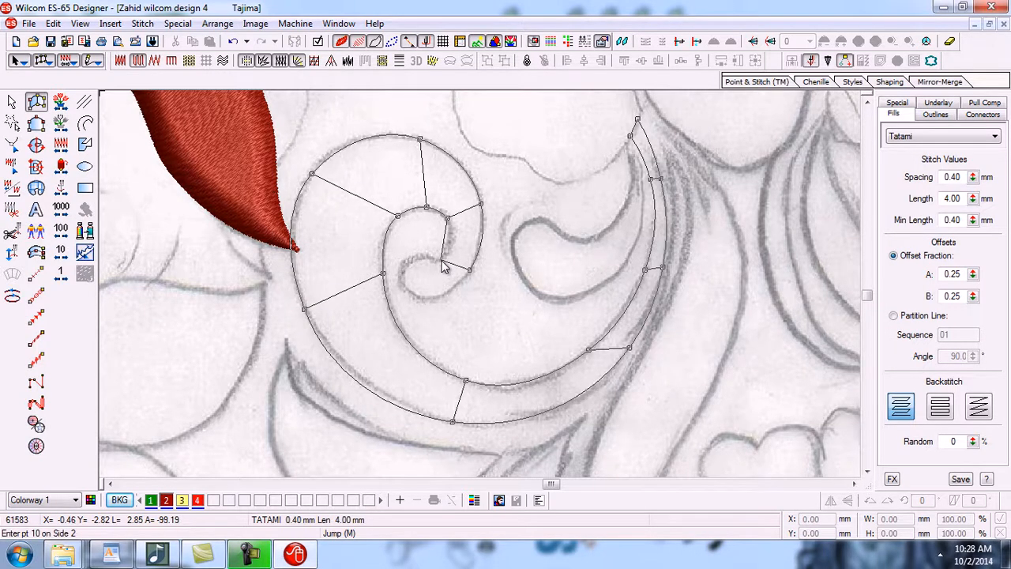
pyautogui.click(442, 261)
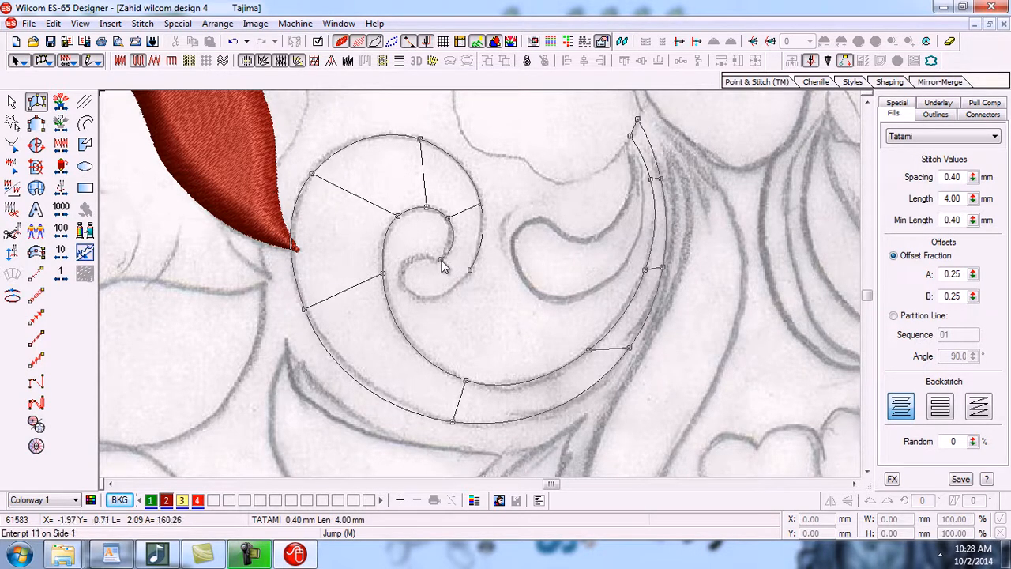
pyautogui.click(421, 298)
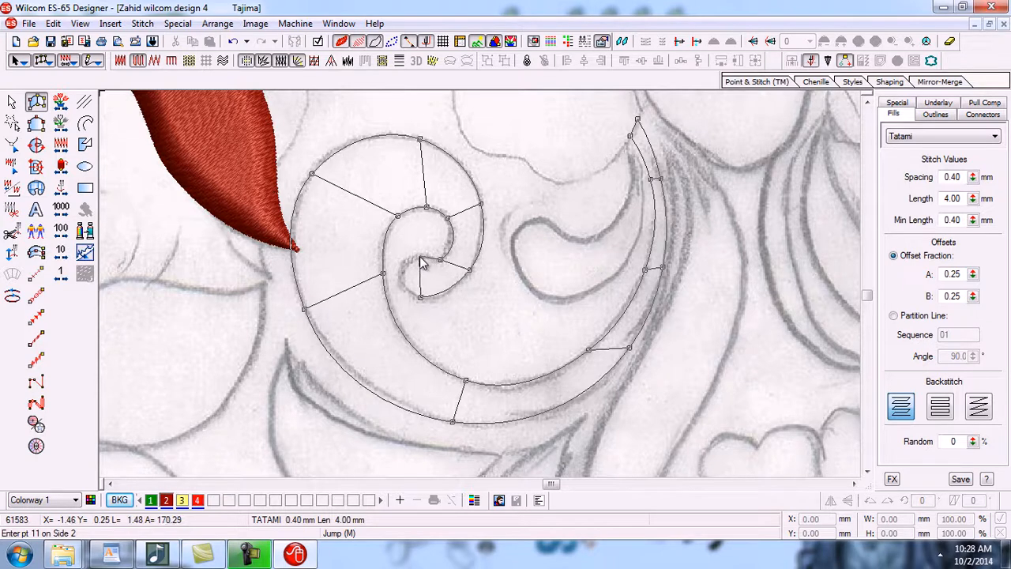
pyautogui.click(420, 257)
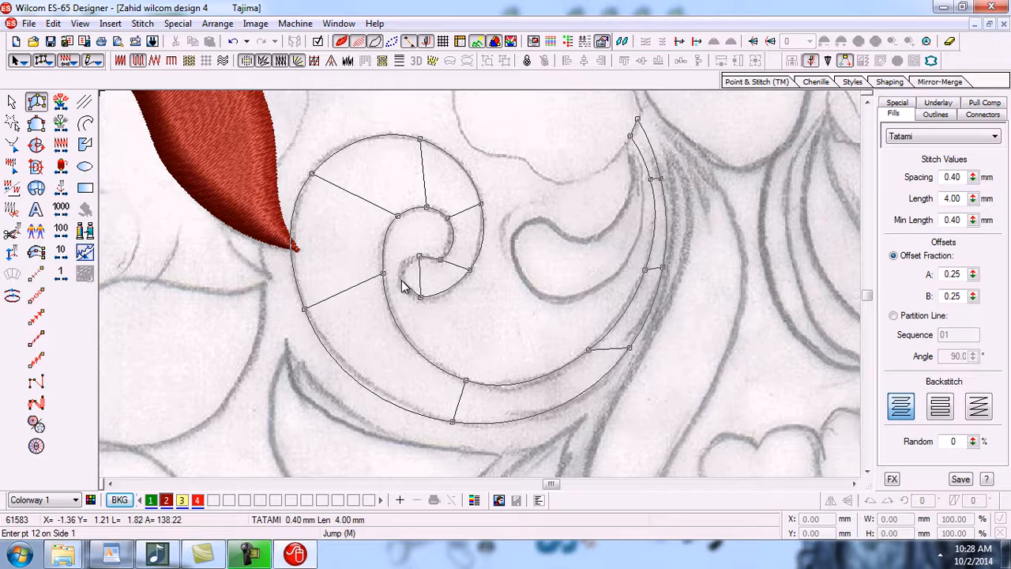
pyautogui.click(403, 286)
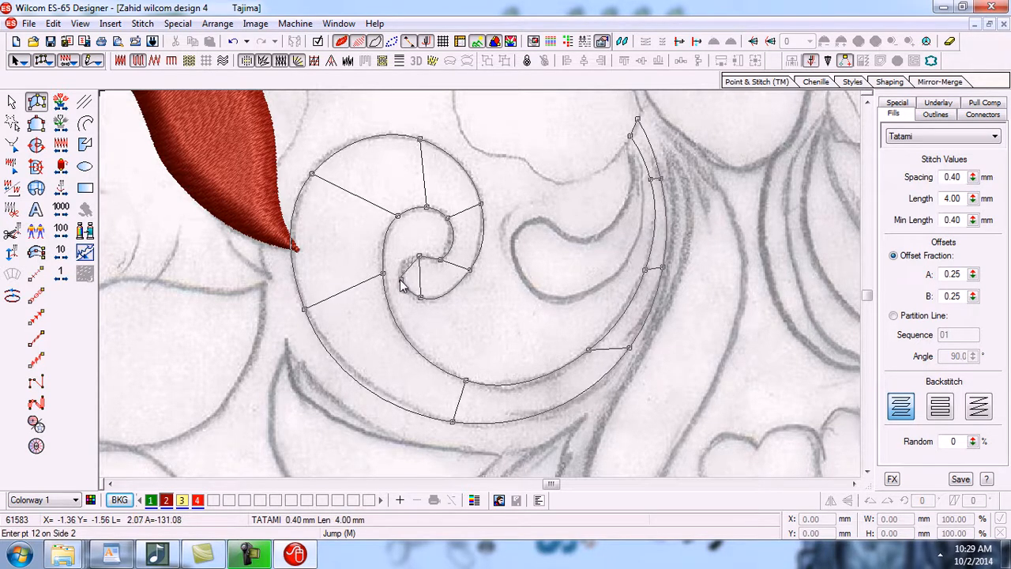
pyautogui.click(402, 286)
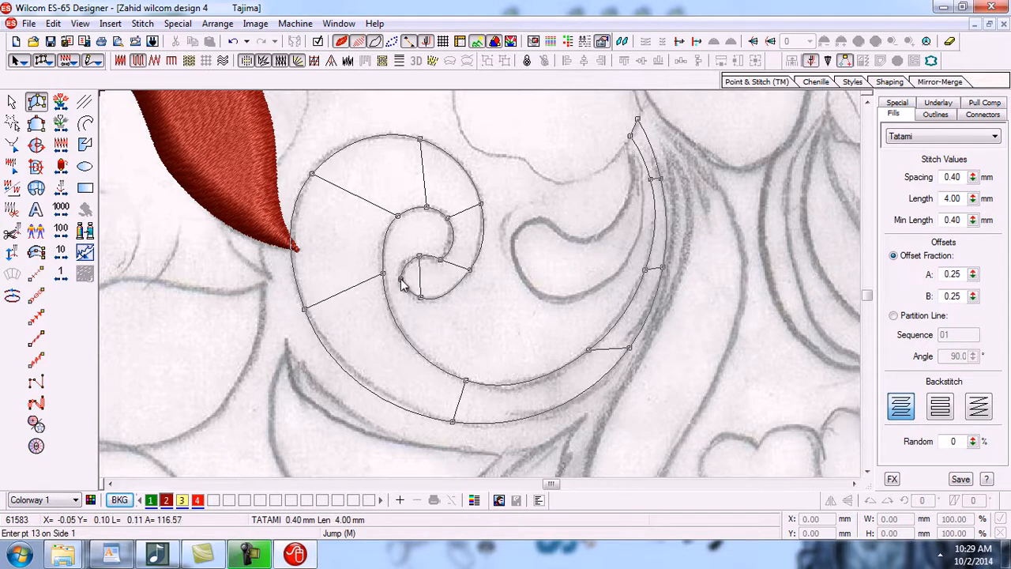
pyautogui.press('Return')
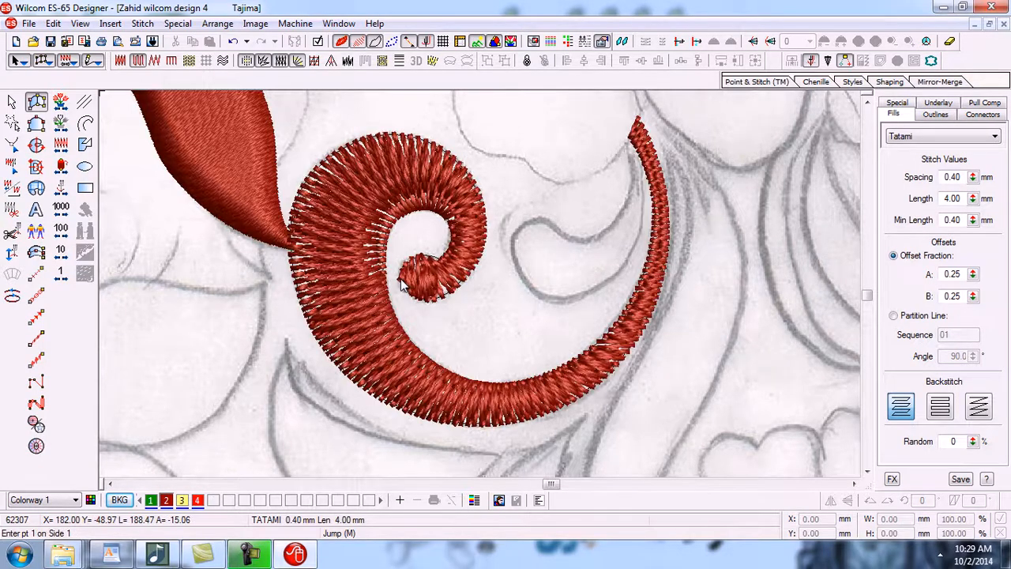
# Step: Change the spiral scroll's fill to Satin and display its reshape points with the background sketch hidden
pyautogui.click(12, 101)
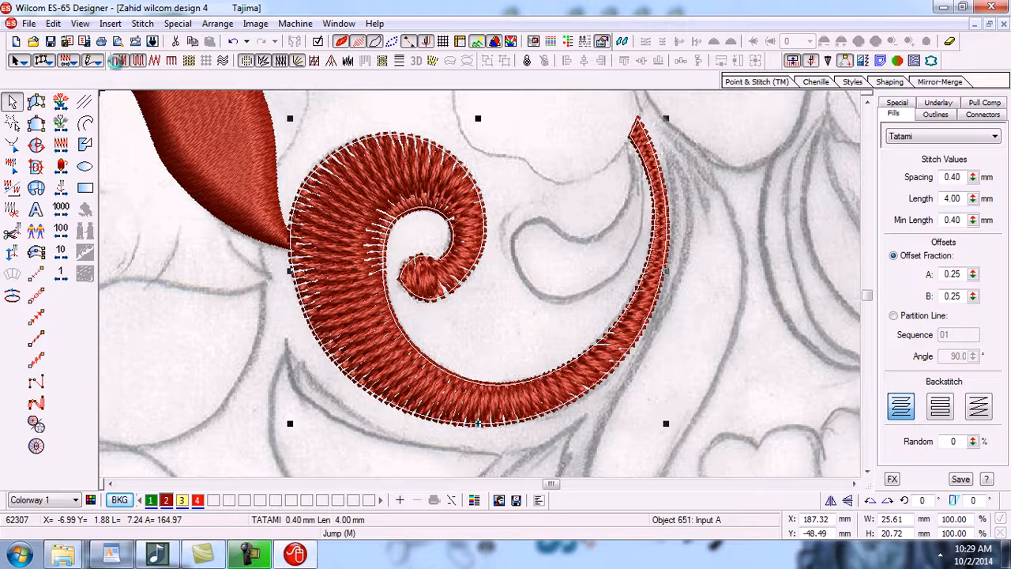
pyautogui.click(117, 61)
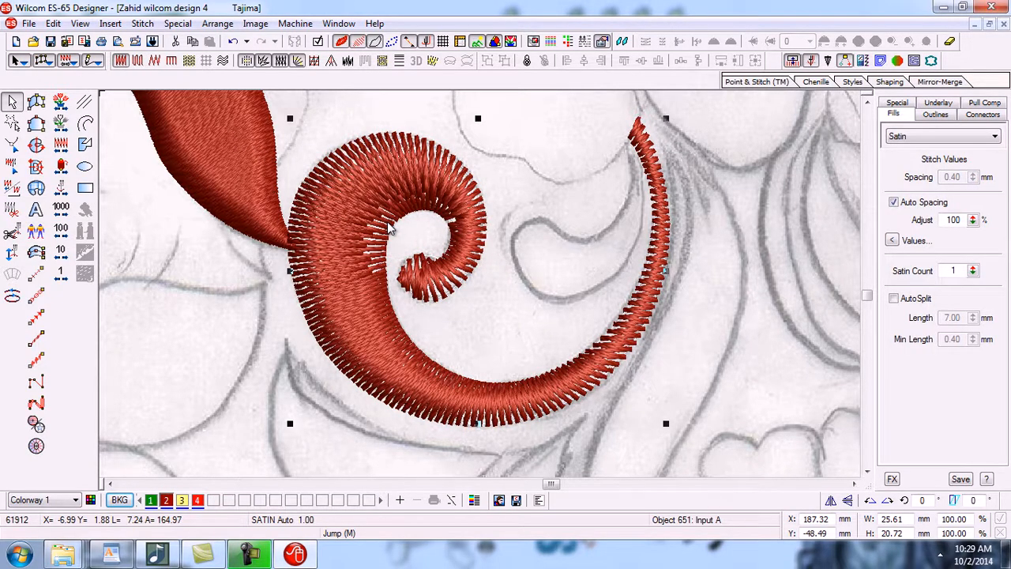
pyautogui.press('h')
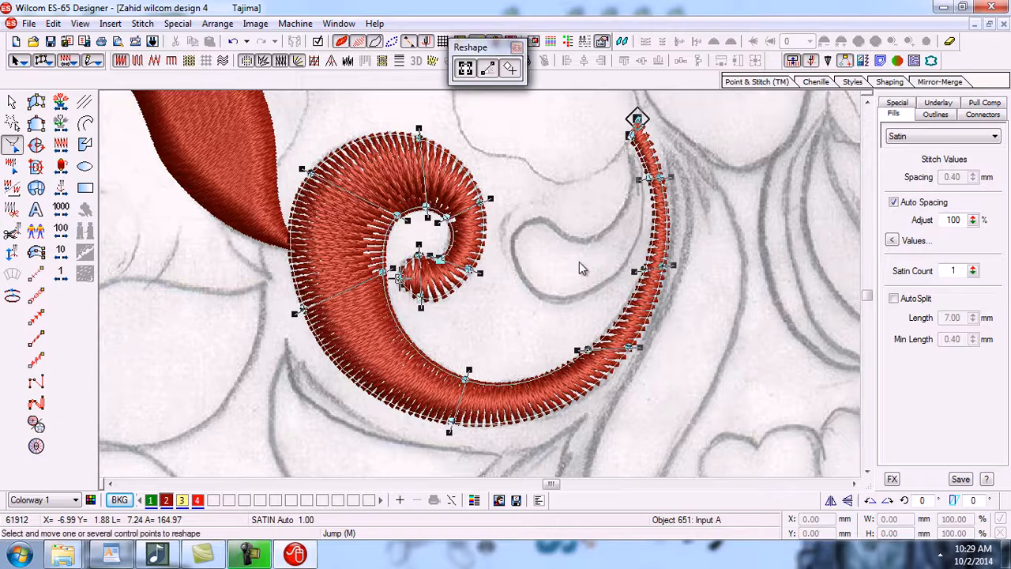
pyautogui.press('d')
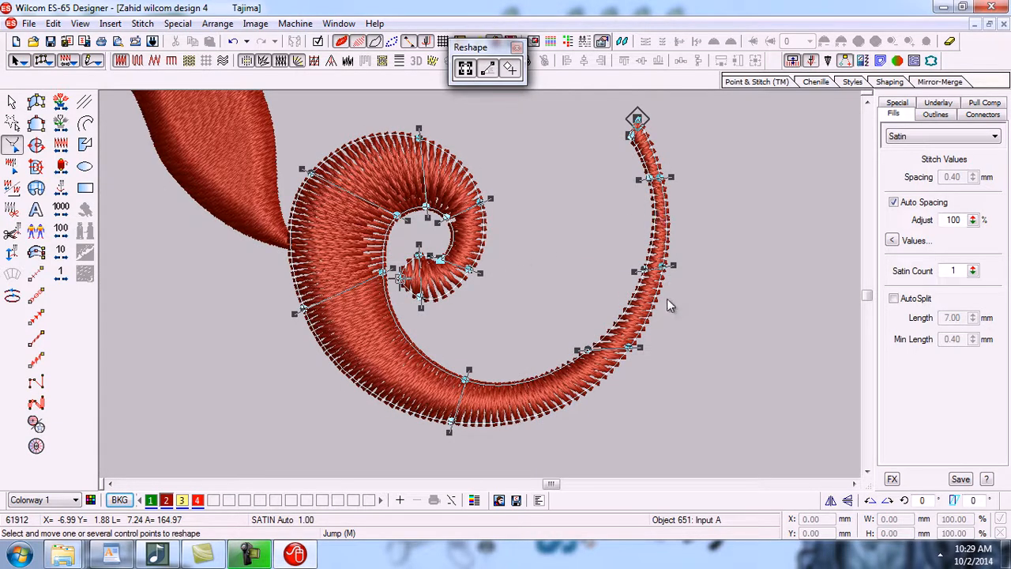
# Step: Rotate the stitch angle lines along the scroll's slender stem so the satin stitches run more squarely across the column
pyautogui.moveTo(577, 350); pyautogui.dragTo(596, 326)
pyautogui.moveTo(637, 271); pyautogui.dragTo(638, 261)
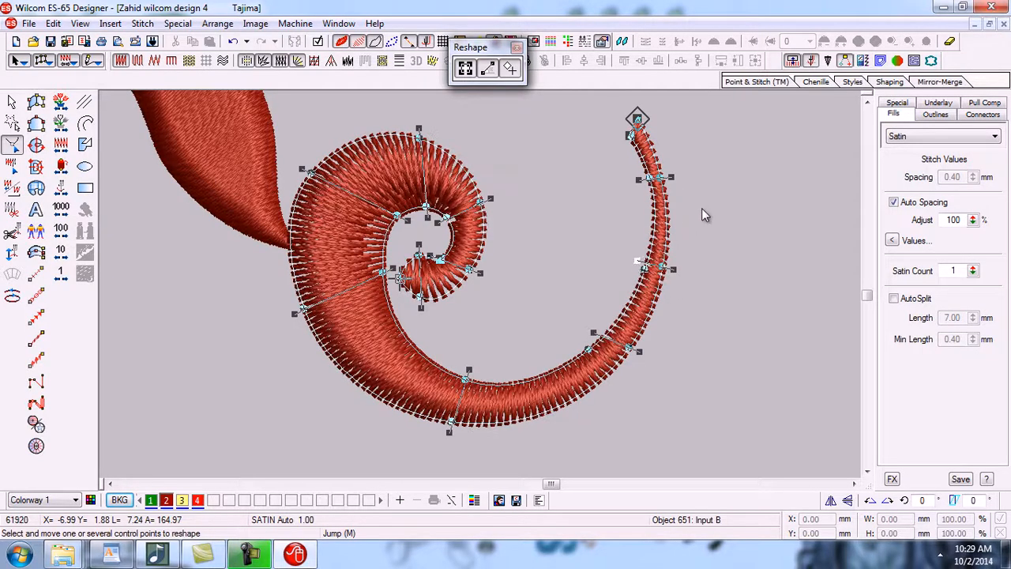
pyautogui.moveTo(594, 333); pyautogui.dragTo(599, 327)
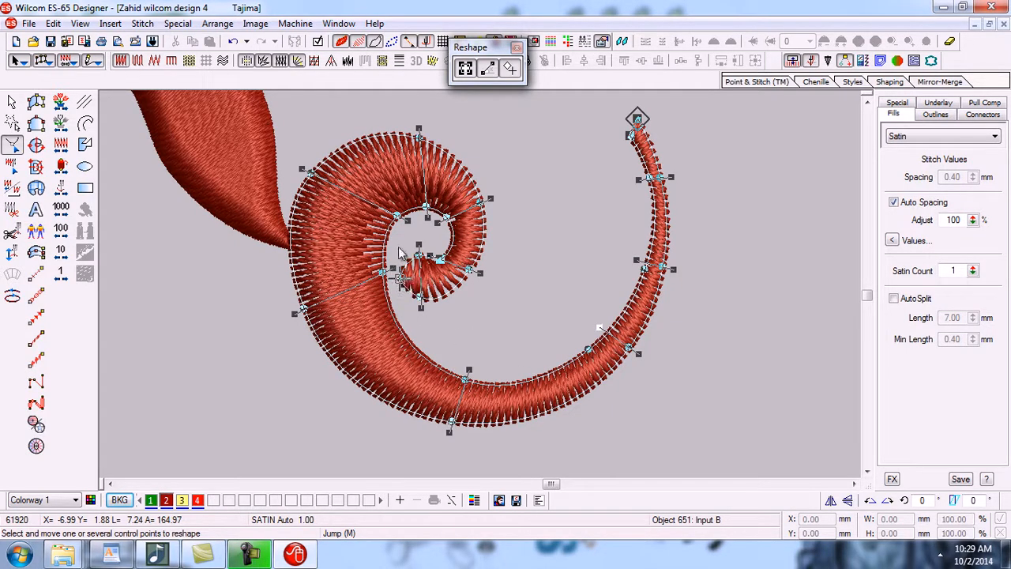
# Step: Rotate the stitch angle lines around the scroll's inner curl and upper loop to align the satin stitches across the column
pyautogui.moveTo(439, 259); pyautogui.dragTo(491, 255)
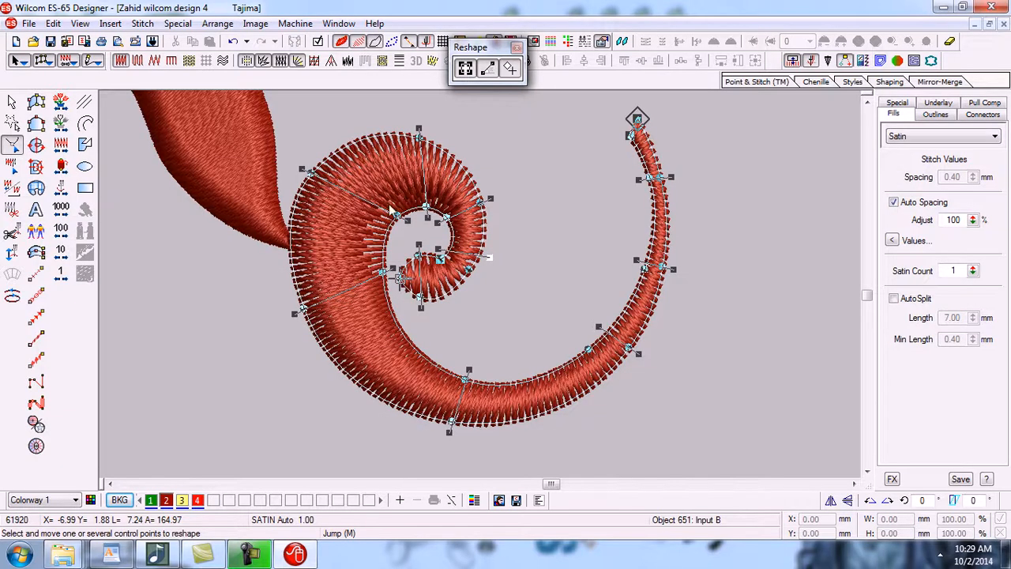
pyautogui.moveTo(303, 168); pyautogui.dragTo(299, 145)
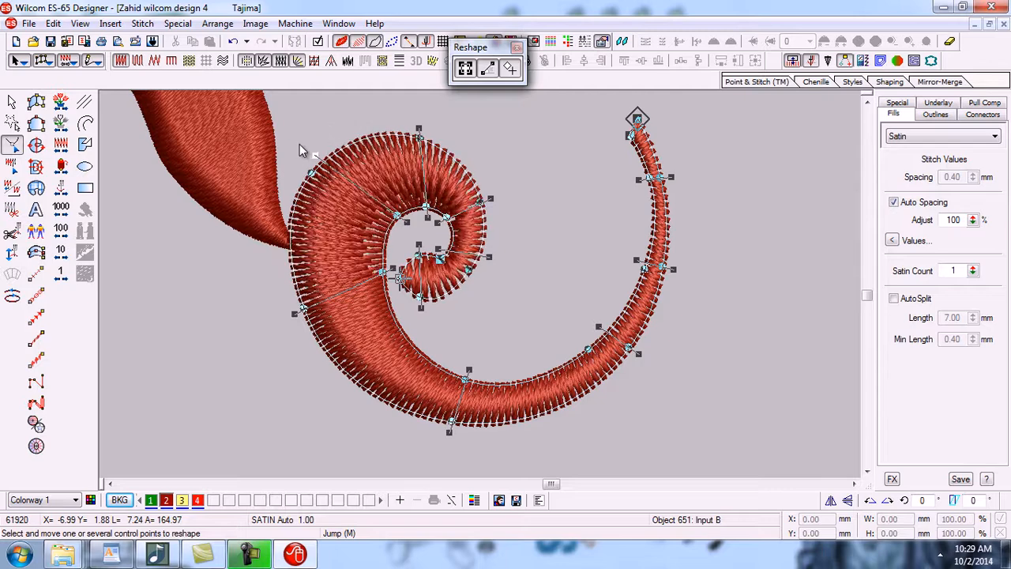
pyautogui.moveTo(420, 128); pyautogui.dragTo(457, 139)
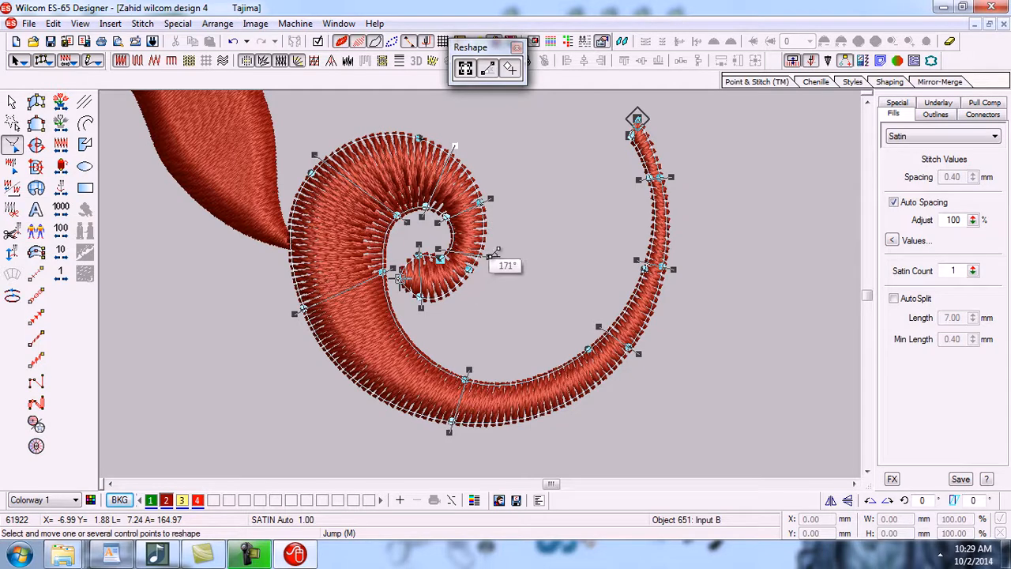
pyautogui.moveTo(495, 253); pyautogui.dragTo(485, 267)
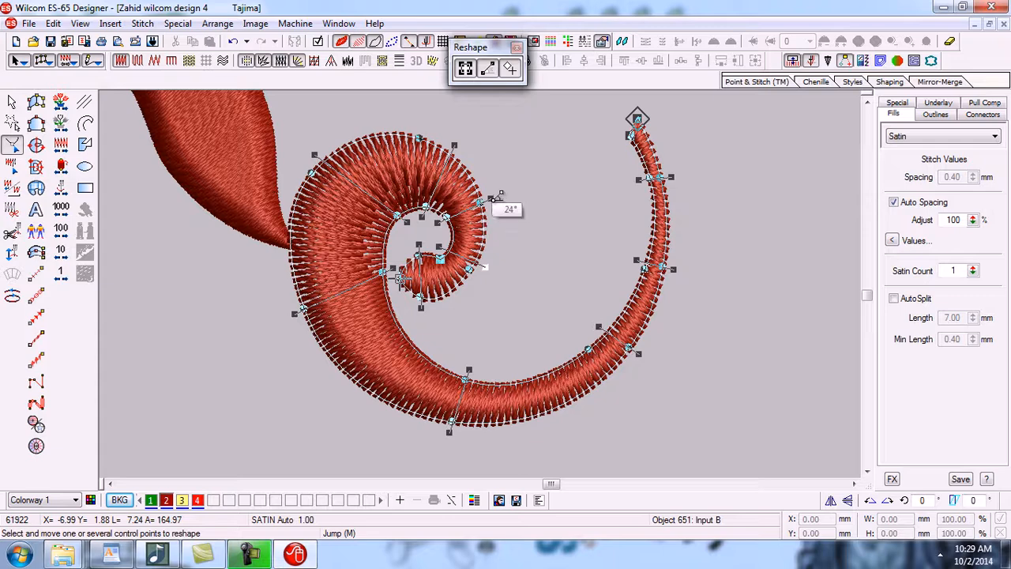
pyautogui.moveTo(437, 222); pyautogui.dragTo(442, 233)
pyautogui.moveTo(489, 197); pyautogui.dragTo(502, 223)
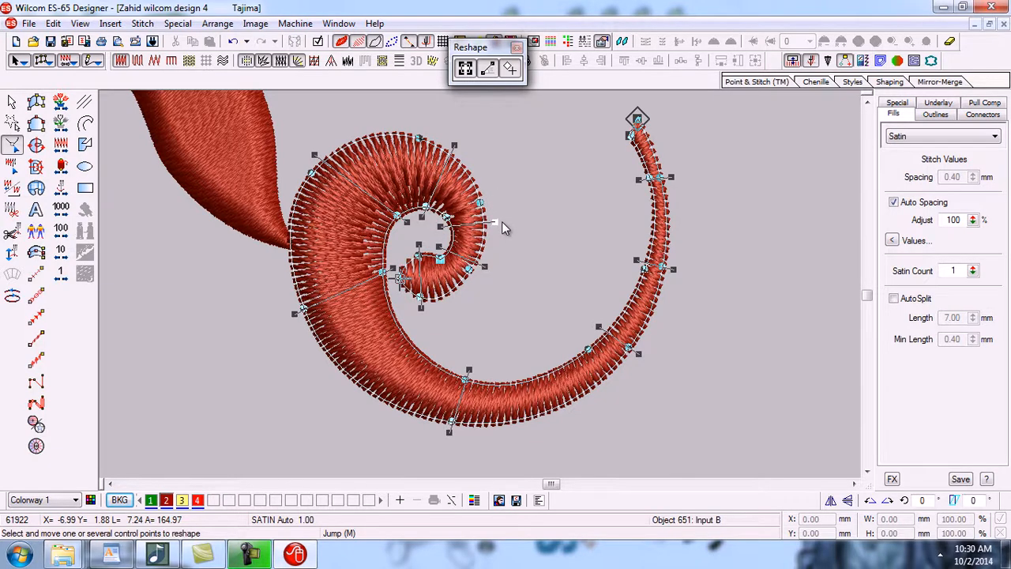
pyautogui.press('Escape')
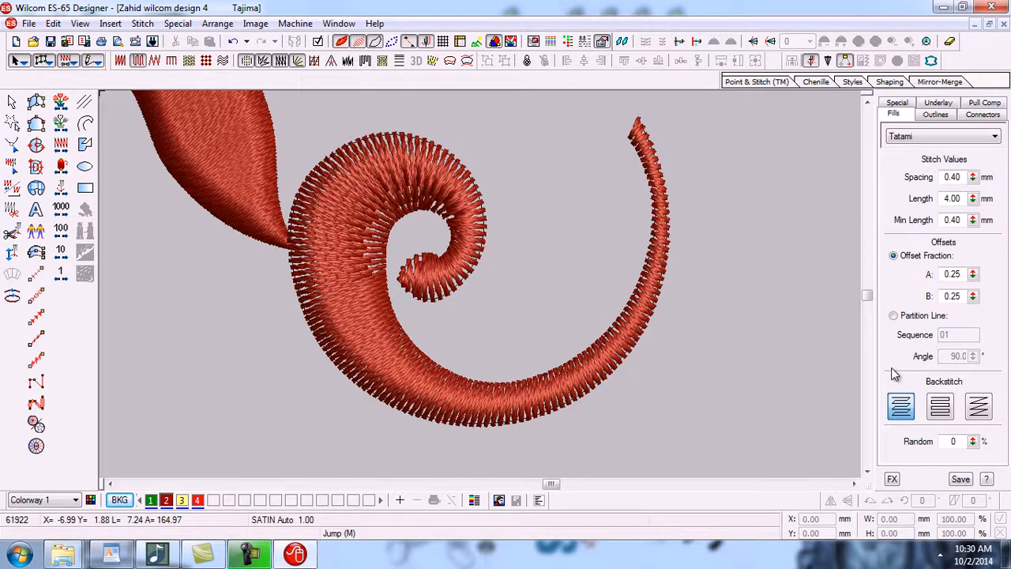
pyautogui.hotkey('shift', 'z')
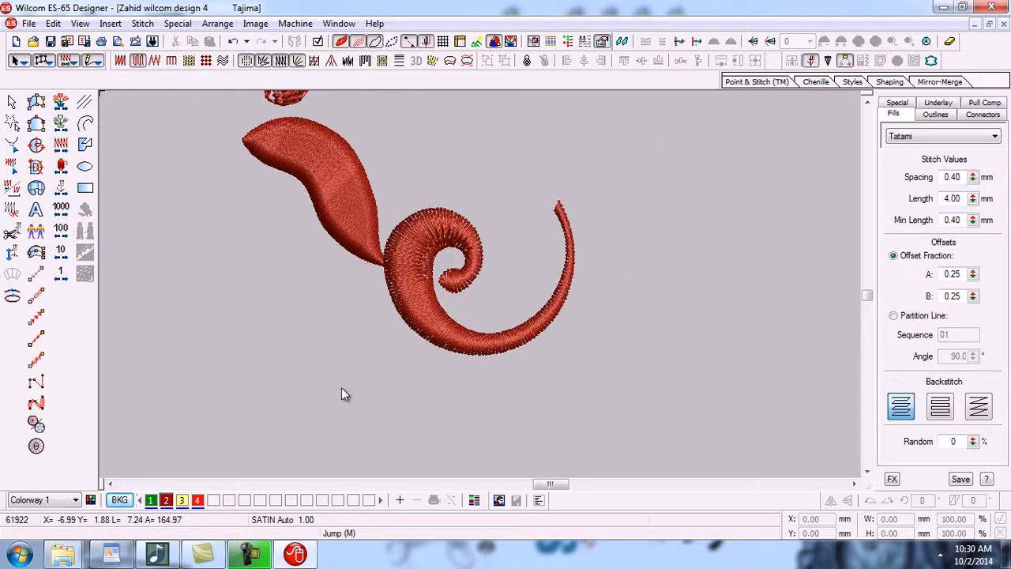
pyautogui.click(251, 555)
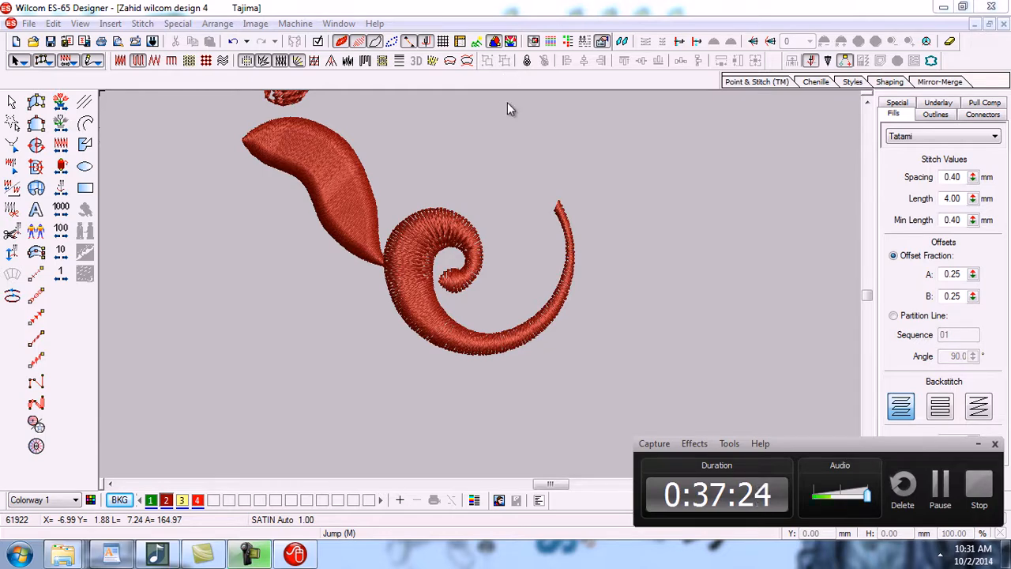
pyautogui.click(421, 231)
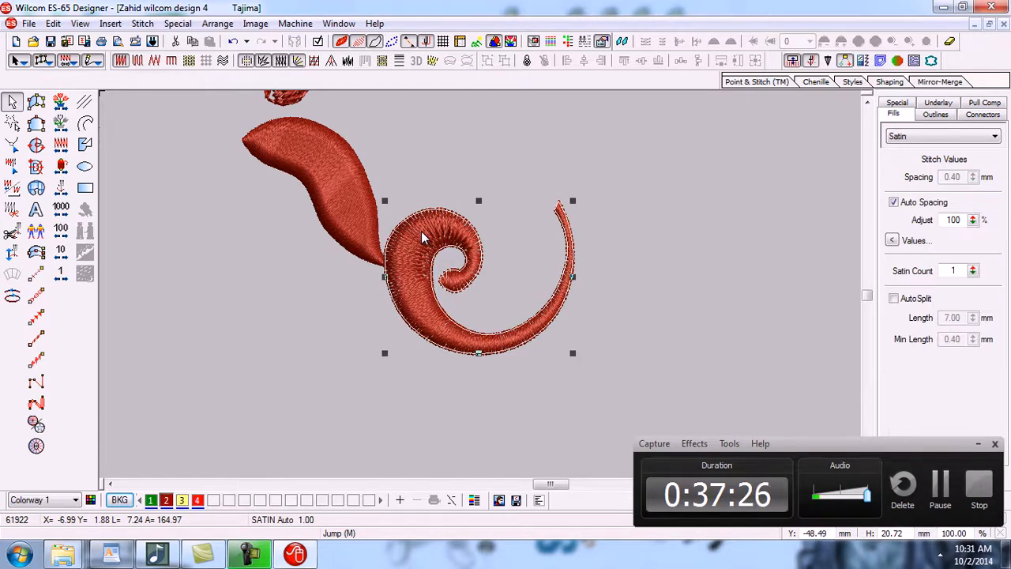
# Step: Duplicate the large red flower with its surrounding leaves and place the copy in the empty area left of the floral panel
pyautogui.press('0')
pyautogui.click(616, 183)
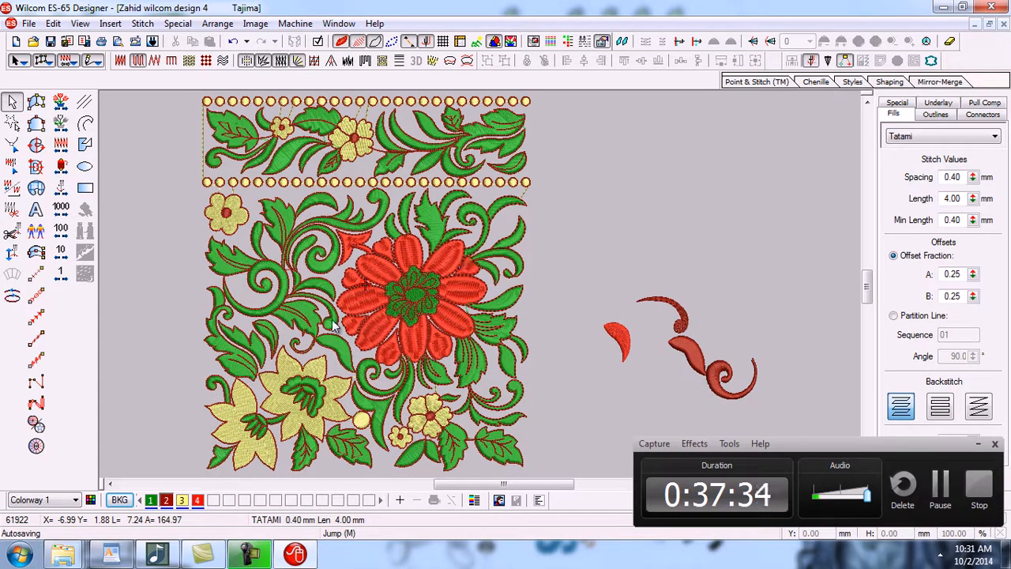
pyautogui.press('s')
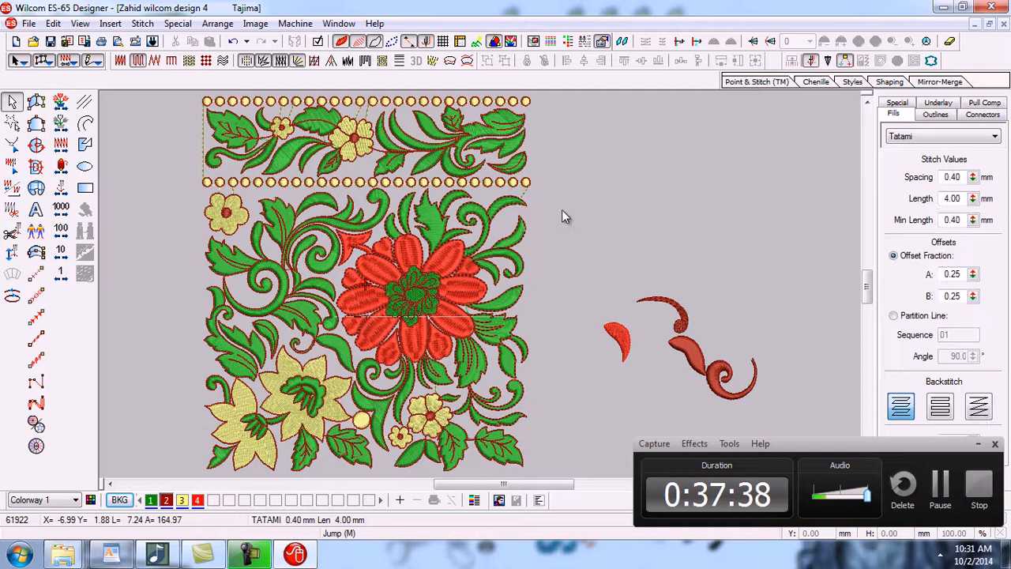
pyautogui.moveTo(528, 212); pyautogui.dragTo(337, 380)
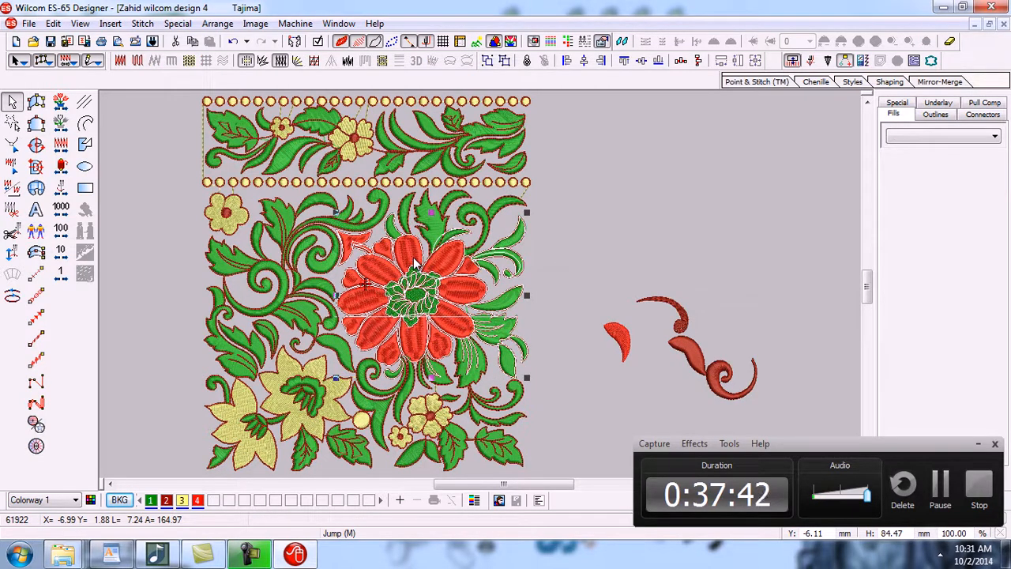
pyautogui.hotkey('ctrl', 'd')
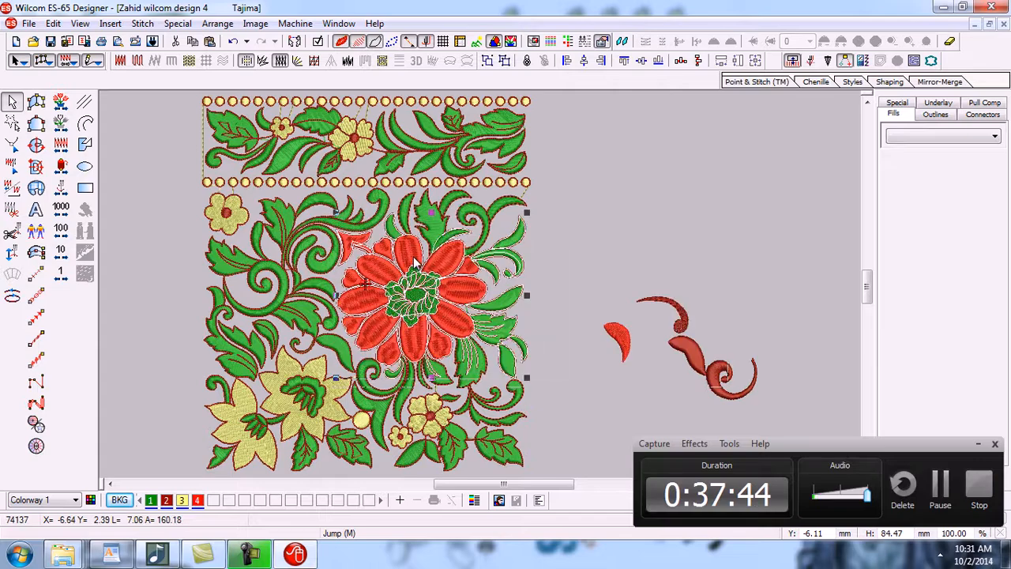
pyautogui.moveTo(416, 263); pyautogui.dragTo(210, 277)
pyautogui.click(272, 413)
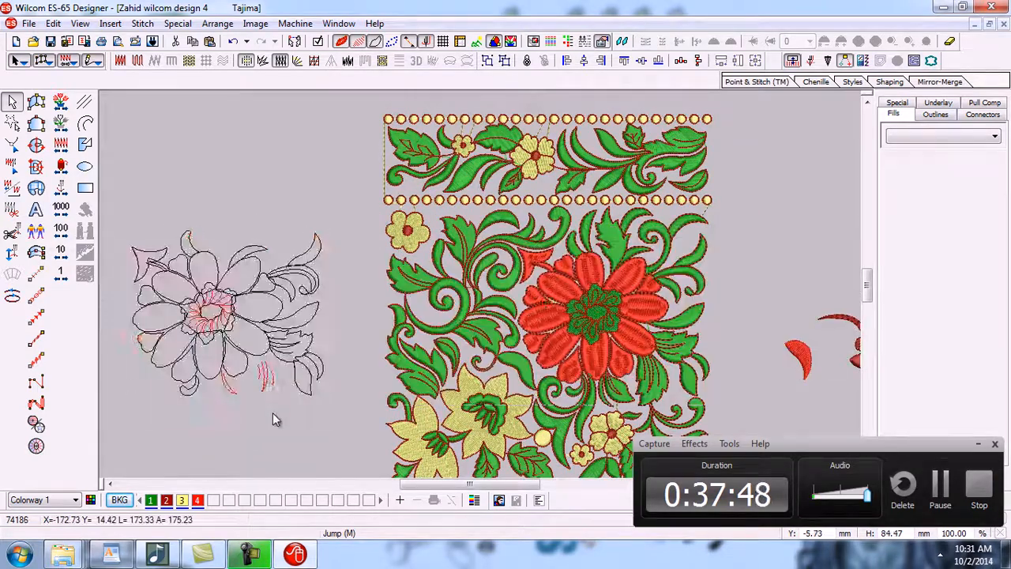
# Step: Move two large petals and their outline runs off the lower-left side of the flower copy
pyautogui.click(219, 280)
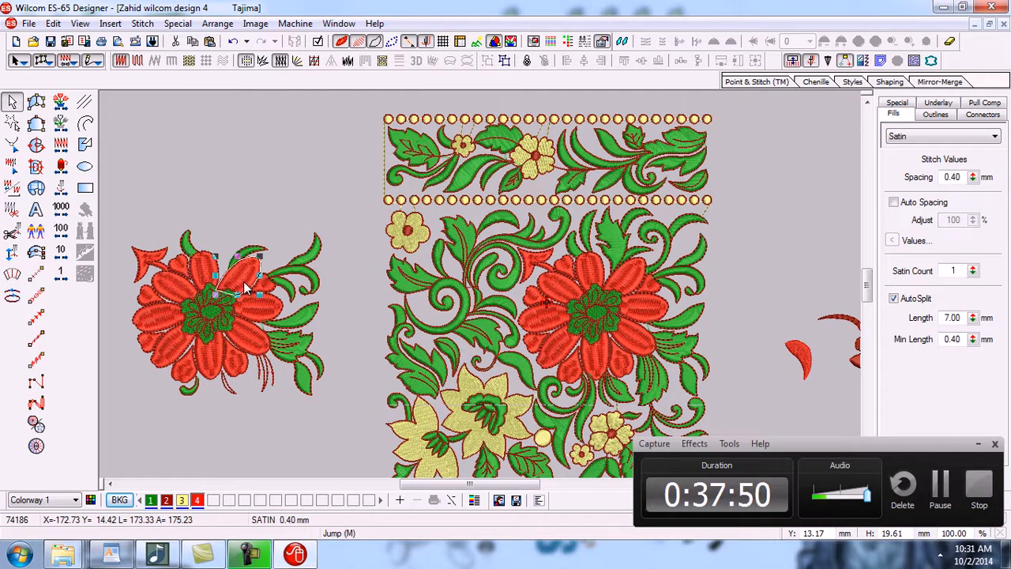
pyautogui.press('b')
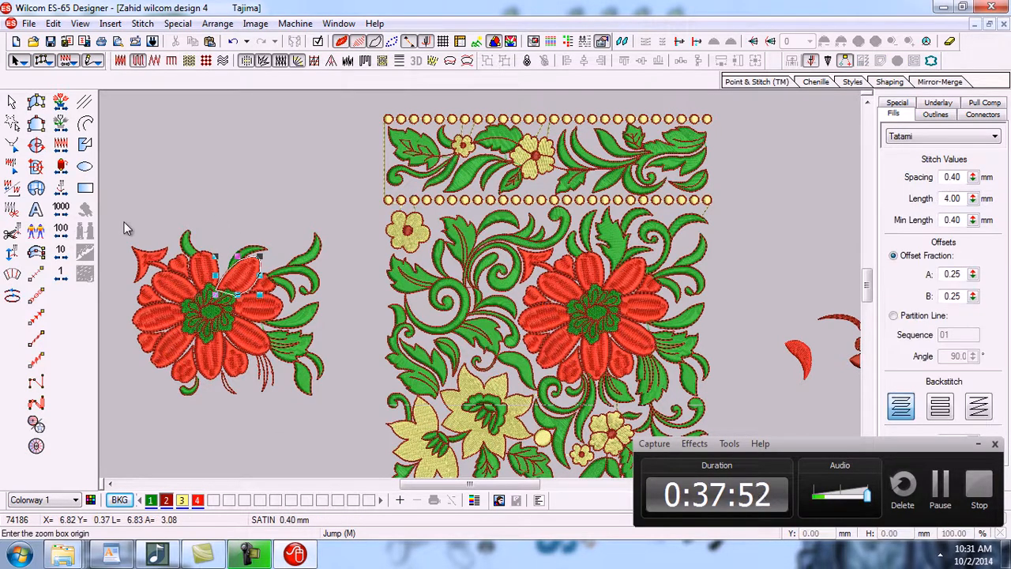
pyautogui.moveTo(124, 215); pyautogui.dragTo(351, 416)
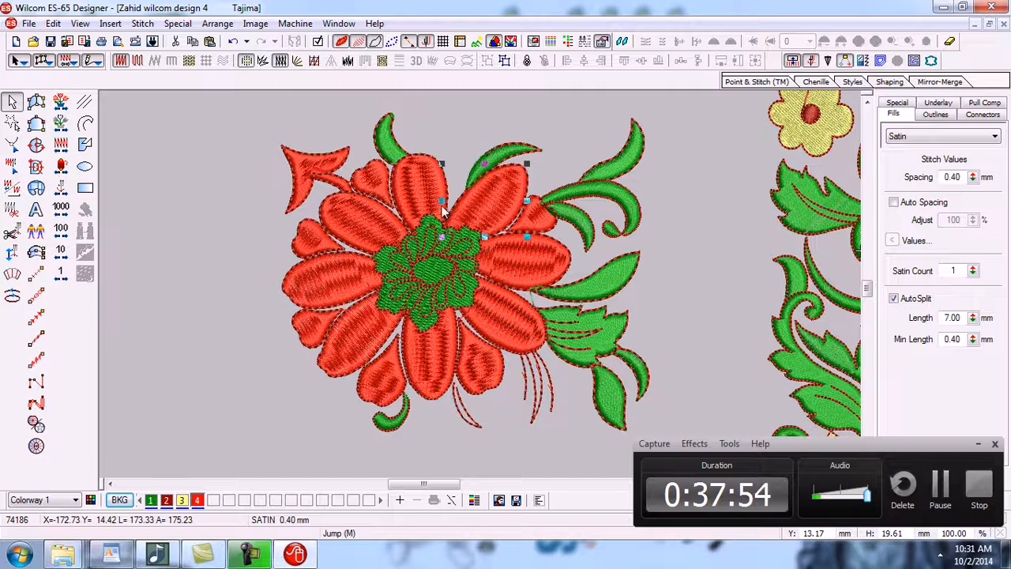
pyautogui.click(270, 248)
pyautogui.moveTo(331, 279); pyautogui.dragTo(223, 261)
pyautogui.moveTo(289, 294); pyautogui.dragTo(180, 339)
pyautogui.moveTo(335, 348); pyautogui.dragTo(205, 407)
pyautogui.moveTo(324, 375); pyautogui.dragTo(205, 418)
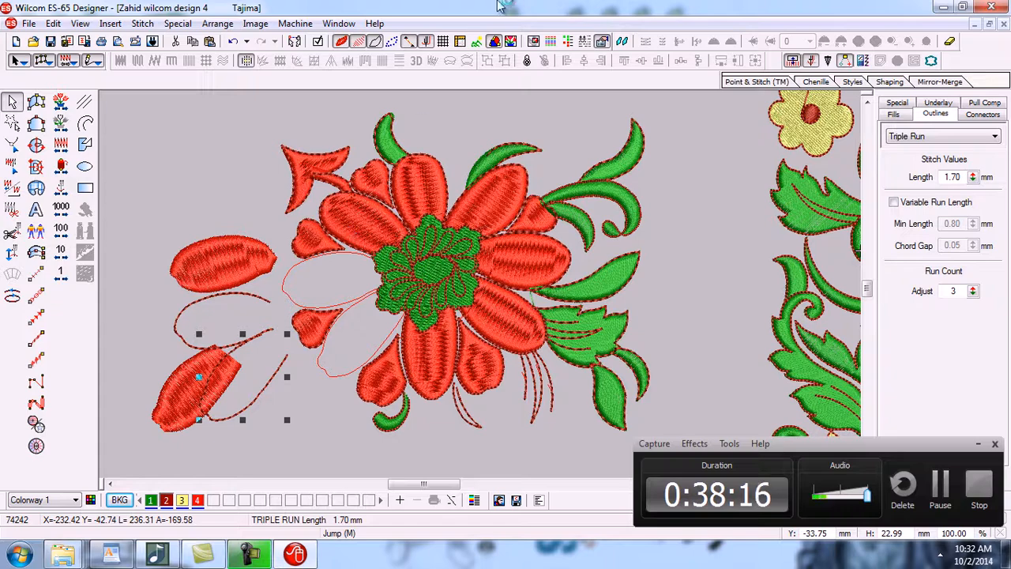
# Step: Delete the two small curled green leaves above the flower copy, including their fills and outline runs
pyautogui.click(389, 139)
pyautogui.press('Delete')
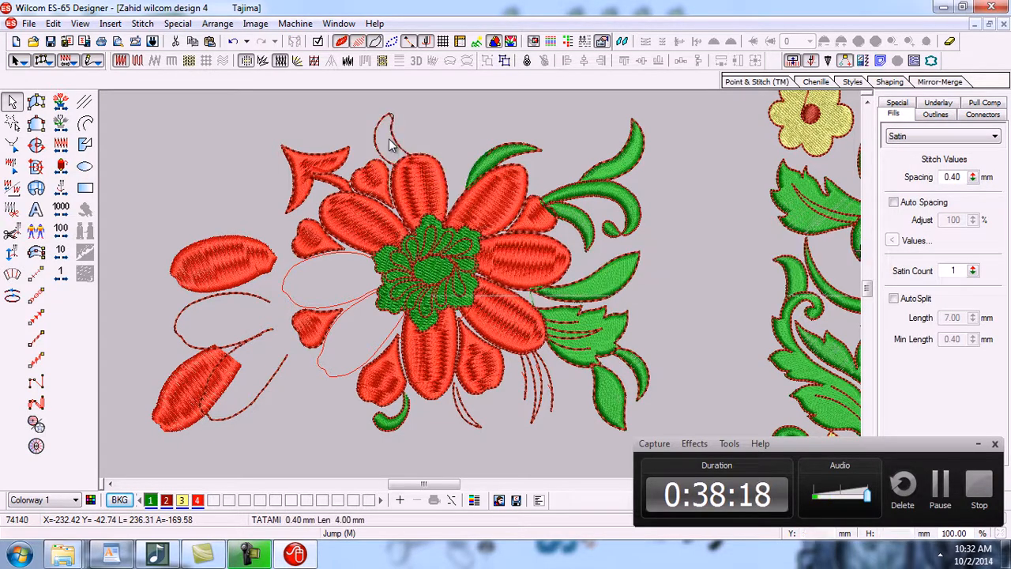
pyautogui.click(377, 137)
pyautogui.press('Delete')
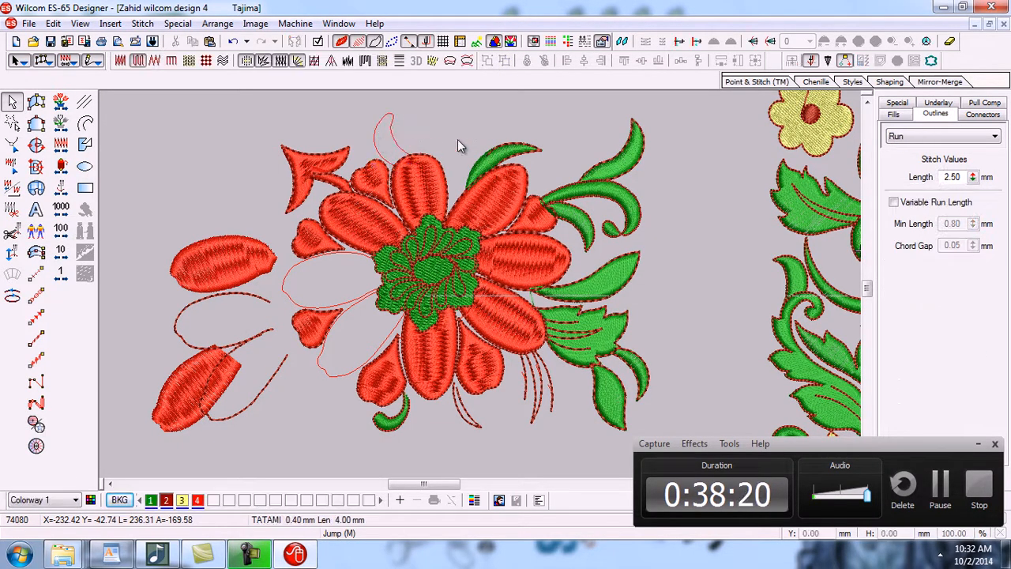
pyautogui.click(396, 139)
pyautogui.press('Delete')
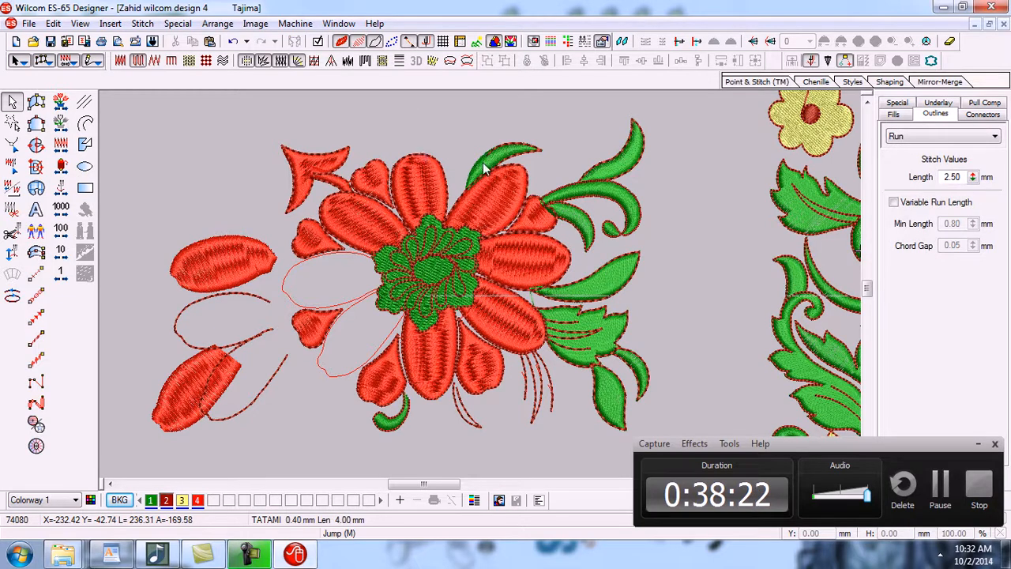
pyautogui.moveTo(502, 156); pyautogui.dragTo(555, 204)
pyautogui.press('Delete')
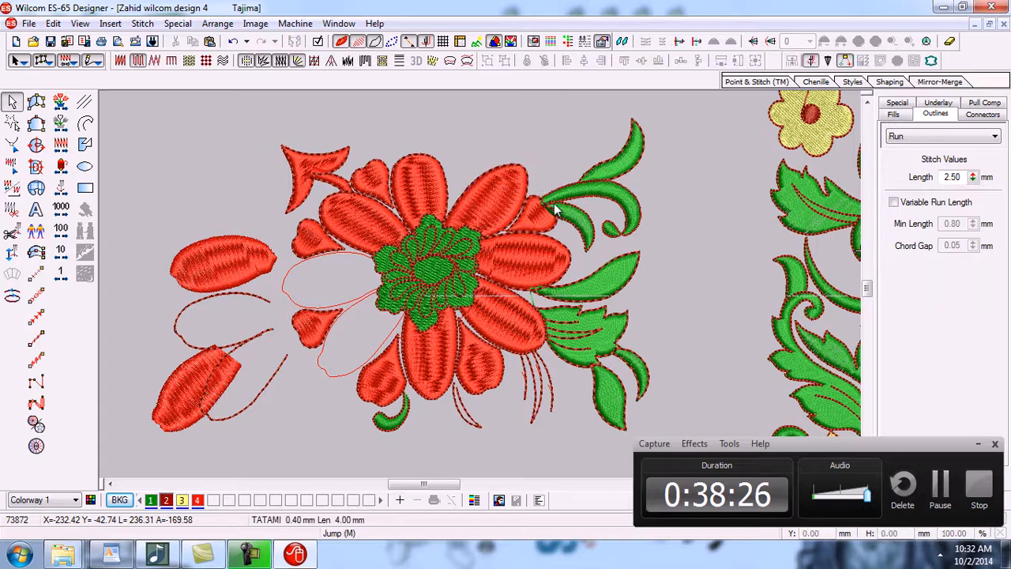
# Step: Delete the remaining green scrolls, leaves and thin stems along the right and lower sides of the flower copy
pyautogui.moveTo(507, 109); pyautogui.dragTo(694, 258)
pyautogui.press('Delete')
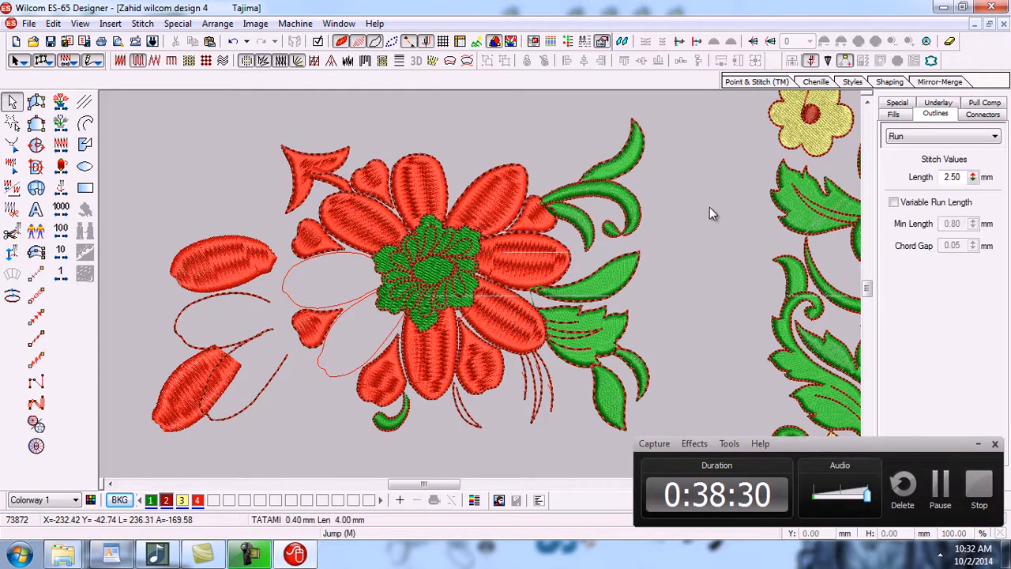
pyautogui.moveTo(710, 210); pyautogui.dragTo(425, 348)
pyautogui.press('Delete')
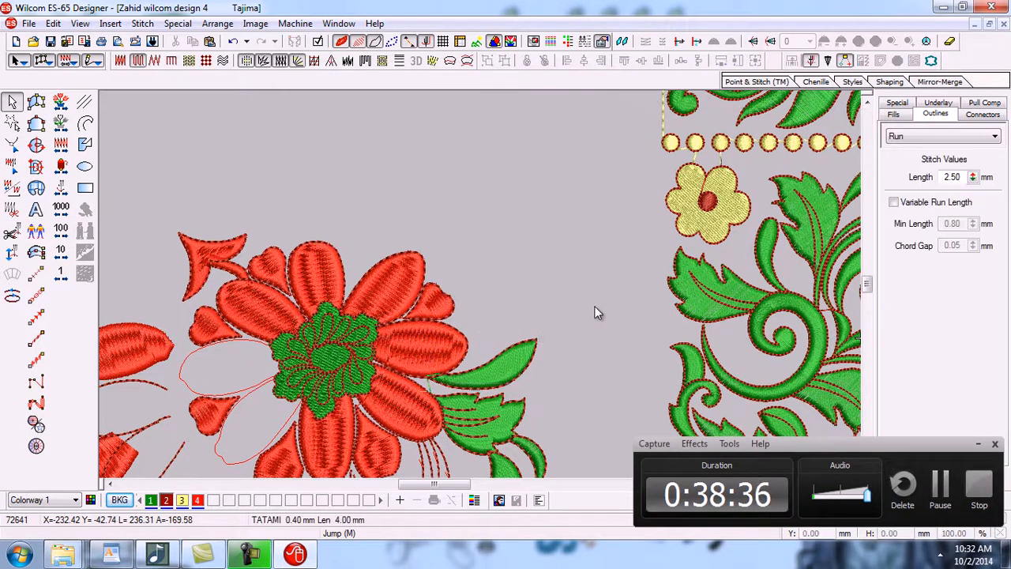
pyautogui.moveTo(489, 404); pyautogui.dragTo(426, 405)
pyautogui.moveTo(427, 447); pyautogui.dragTo(427, 449)
pyautogui.press('Delete')
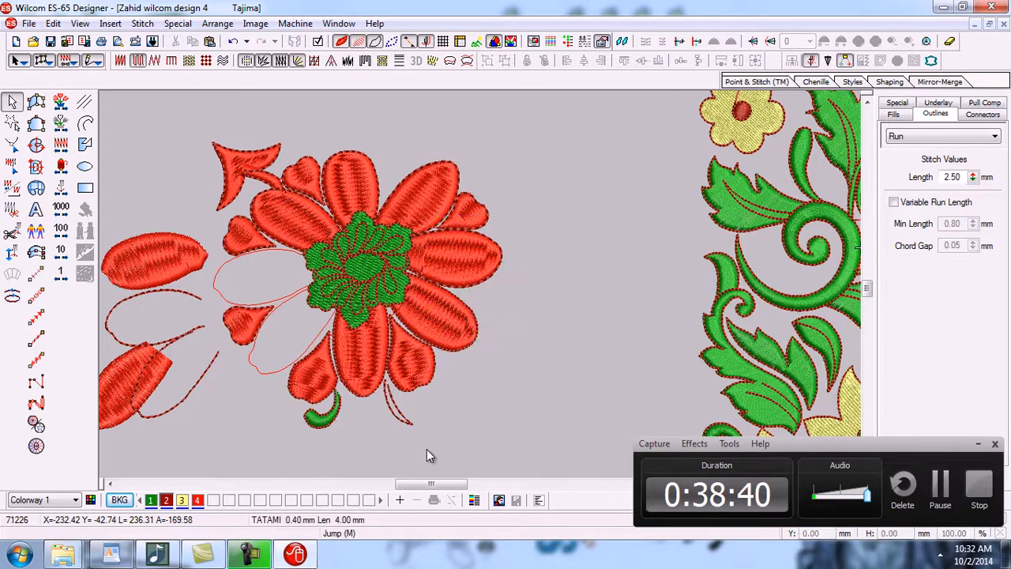
pyautogui.moveTo(238, 368); pyautogui.dragTo(472, 458)
pyautogui.press('Delete')
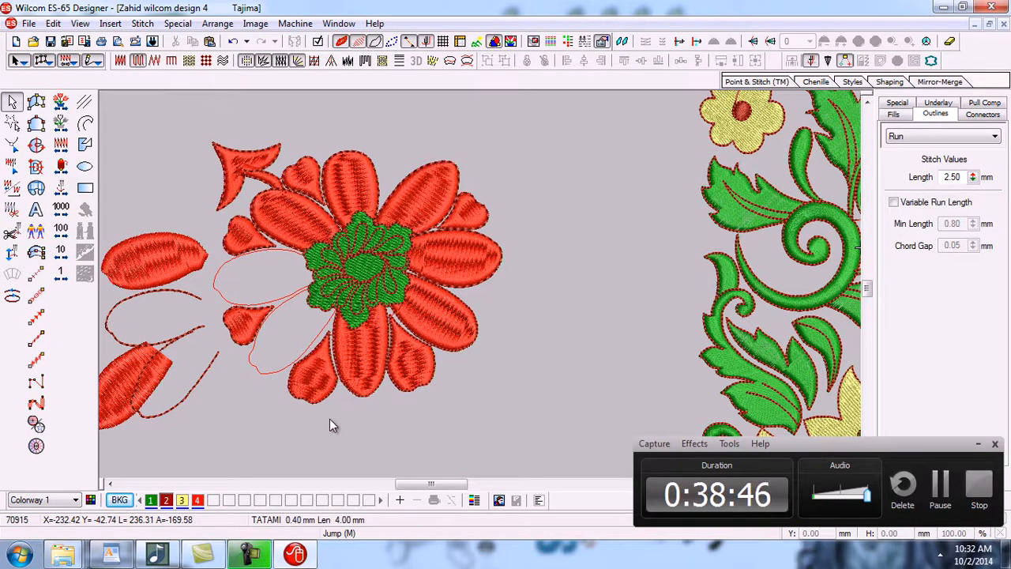
# Step: Move the two detached petals and their outline runs back into their places in the flower copy
pyautogui.moveTo(149, 257); pyautogui.dragTo(260, 278)
pyautogui.click(138, 299)
pyautogui.moveTo(138, 299); pyautogui.dragTo(246, 251)
pyautogui.moveTo(111, 403); pyautogui.dragTo(273, 344)
pyautogui.moveTo(150, 366); pyautogui.dragTo(265, 320)
pyautogui.click(551, 356)
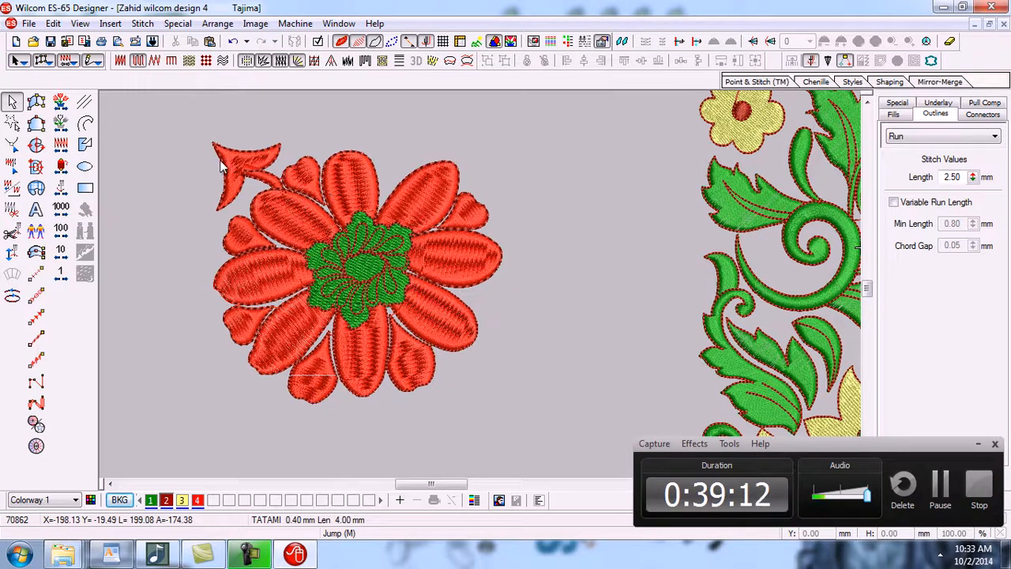
pyautogui.moveTo(434, 187); pyautogui.dragTo(528, 192)
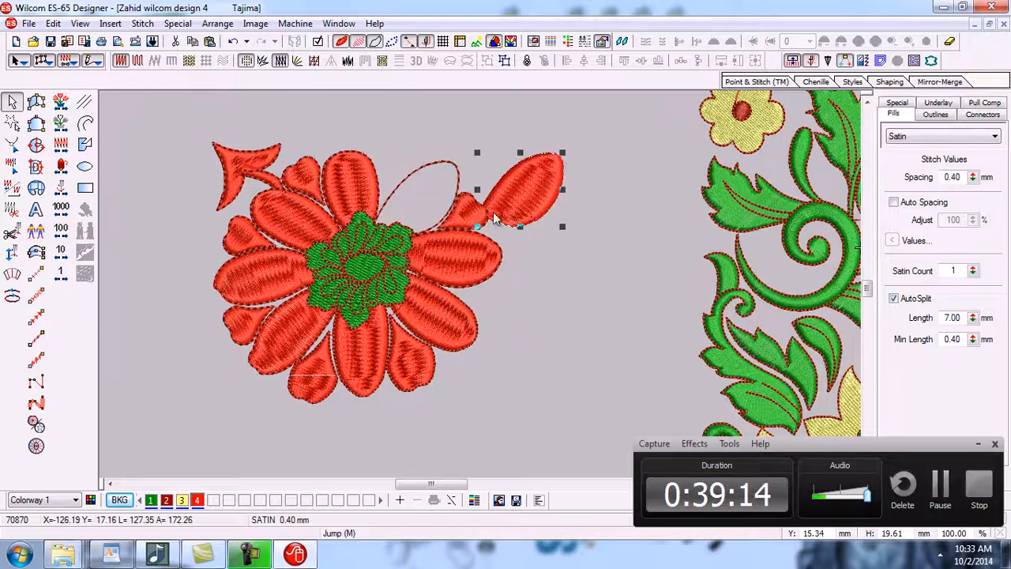
pyautogui.click(430, 307)
pyautogui.moveTo(430, 307); pyautogui.dragTo(508, 334)
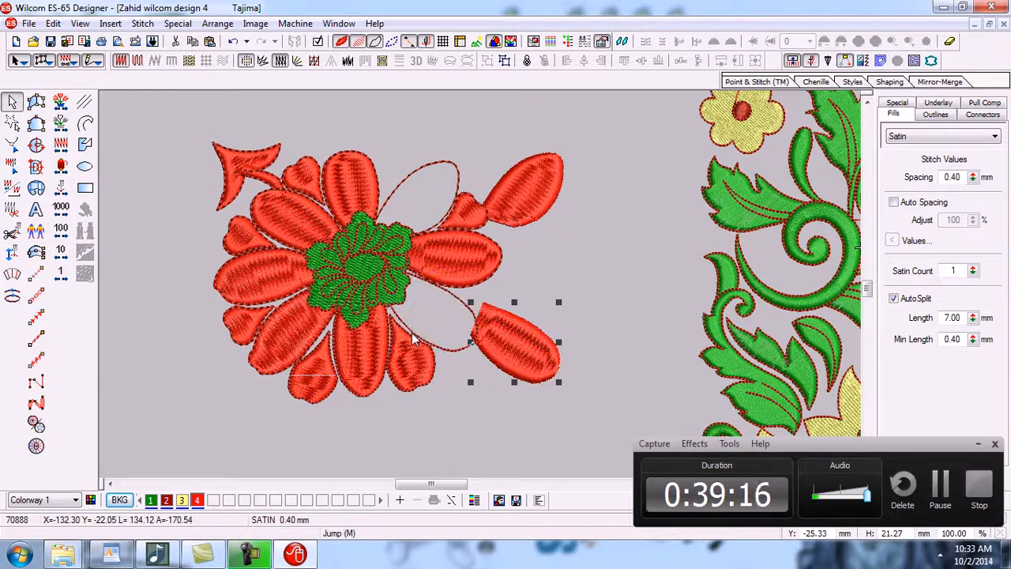
pyautogui.click(377, 354)
pyautogui.moveTo(378, 353); pyautogui.dragTo(476, 432)
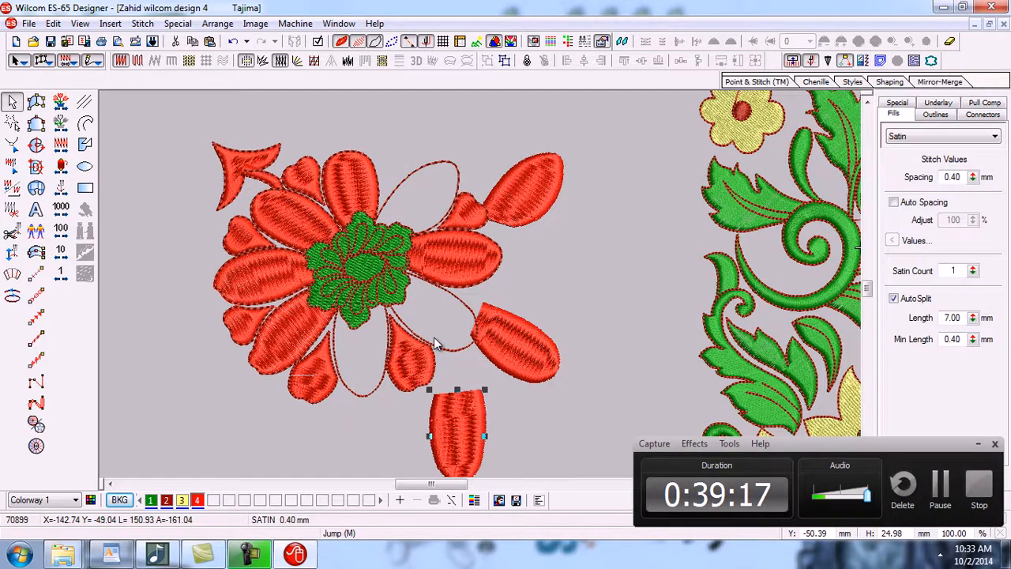
pyautogui.click(458, 297)
pyautogui.hotkey('ctrl', 'z')
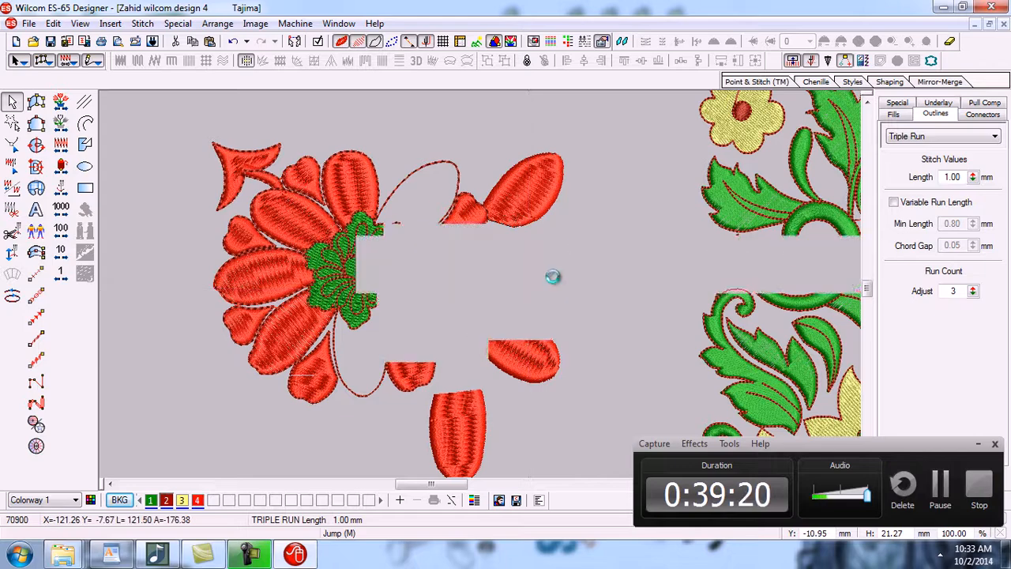
pyautogui.hotkey('ctrl', 'z')
pyautogui.hotkey('ctrl', 'z')
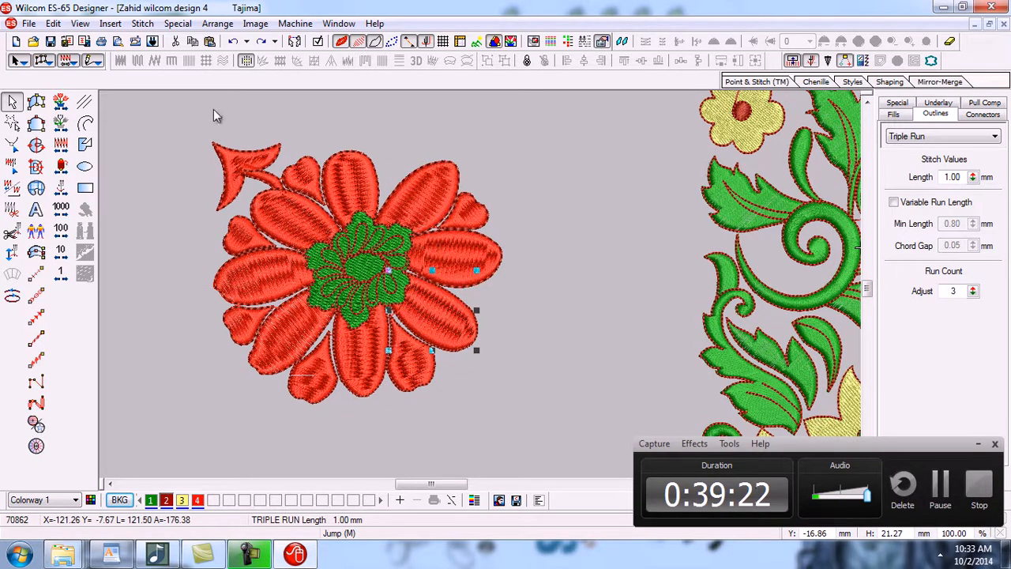
pyautogui.press('Escape')
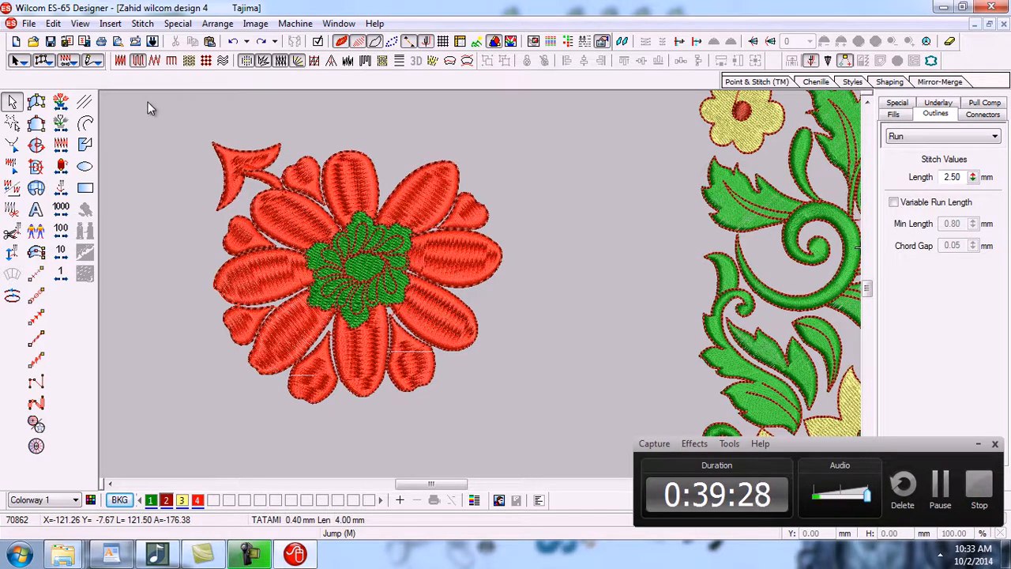
# Step: Group all objects of the stripped flower copy, including the petals, green centre and arrow-shaped bud
pyautogui.moveTo(173, 109); pyautogui.dragTo(505, 379)
pyautogui.moveTo(527, 430); pyautogui.dragTo(532, 434)
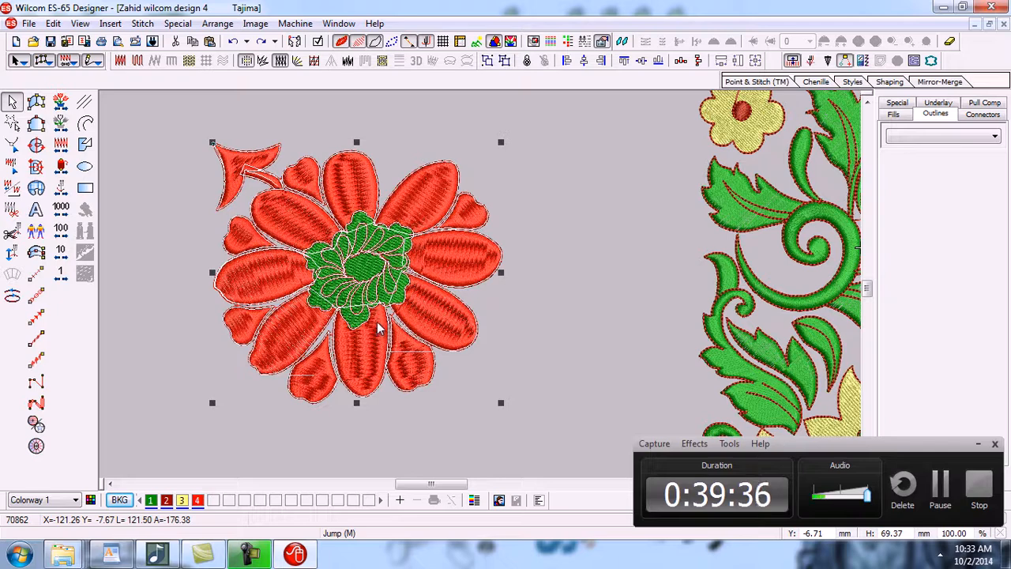
pyautogui.click(490, 64)
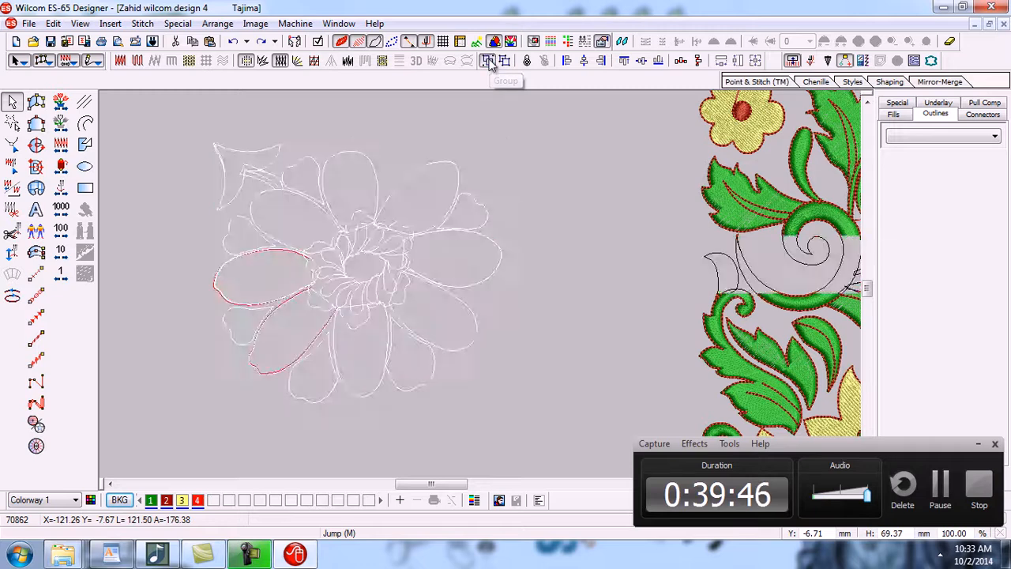
# Step: Reposition the grouped red flower copy as one object several times within the empty area beside the design
pyautogui.click(541, 228)
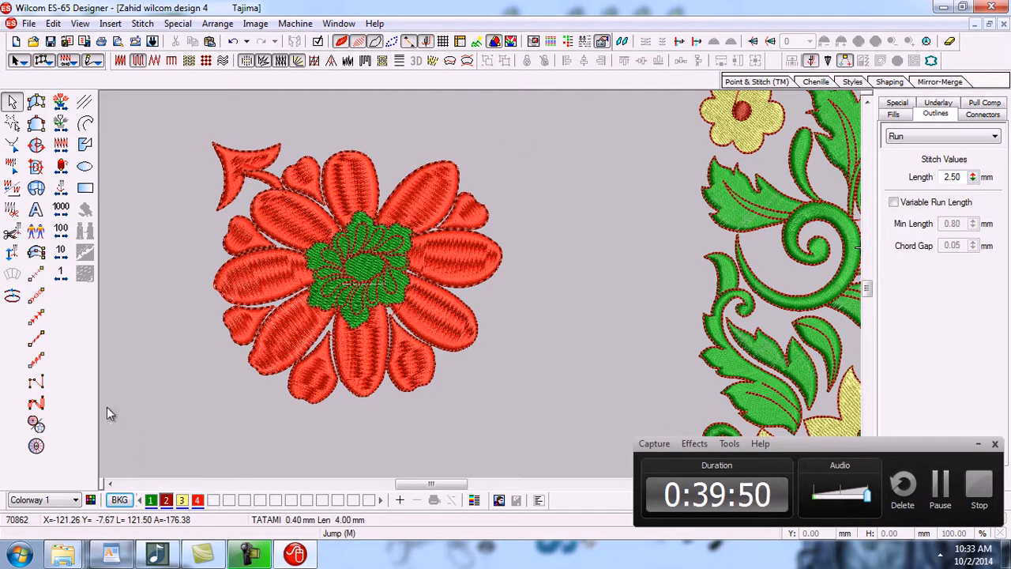
pyautogui.click(429, 198)
pyautogui.moveTo(428, 199); pyautogui.dragTo(501, 204)
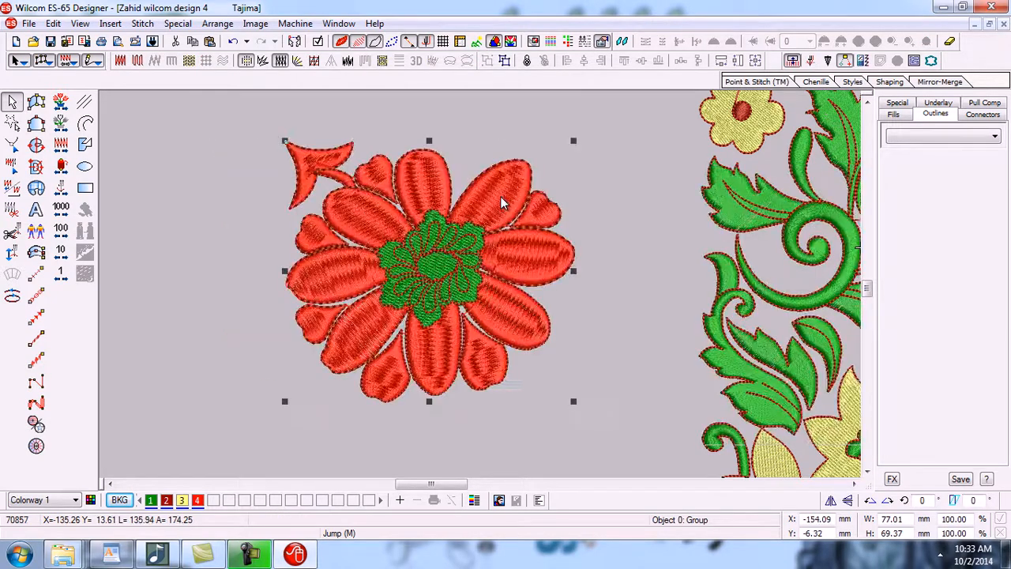
pyautogui.click(234, 331)
pyautogui.click(336, 275)
pyautogui.moveTo(336, 274); pyautogui.dragTo(251, 279)
pyautogui.click(172, 230)
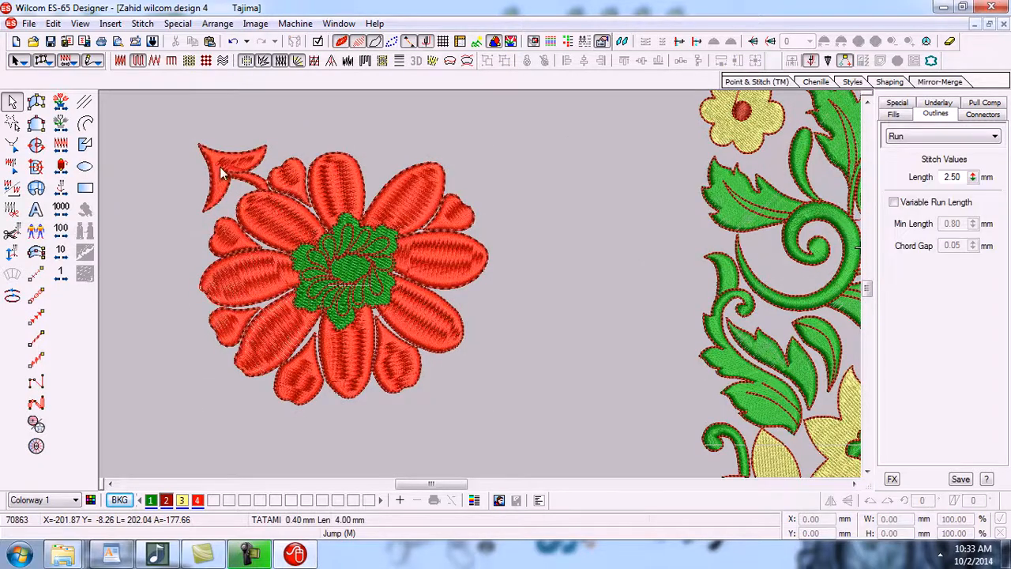
pyautogui.moveTo(222, 174); pyautogui.dragTo(196, 162)
pyautogui.click(515, 340)
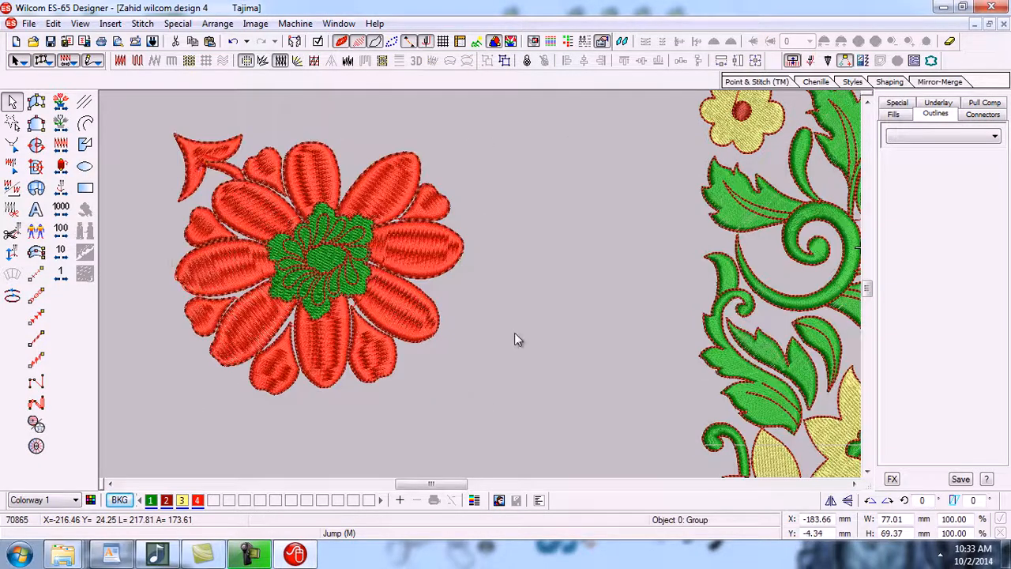
pyautogui.moveTo(326, 274); pyautogui.dragTo(374, 312)
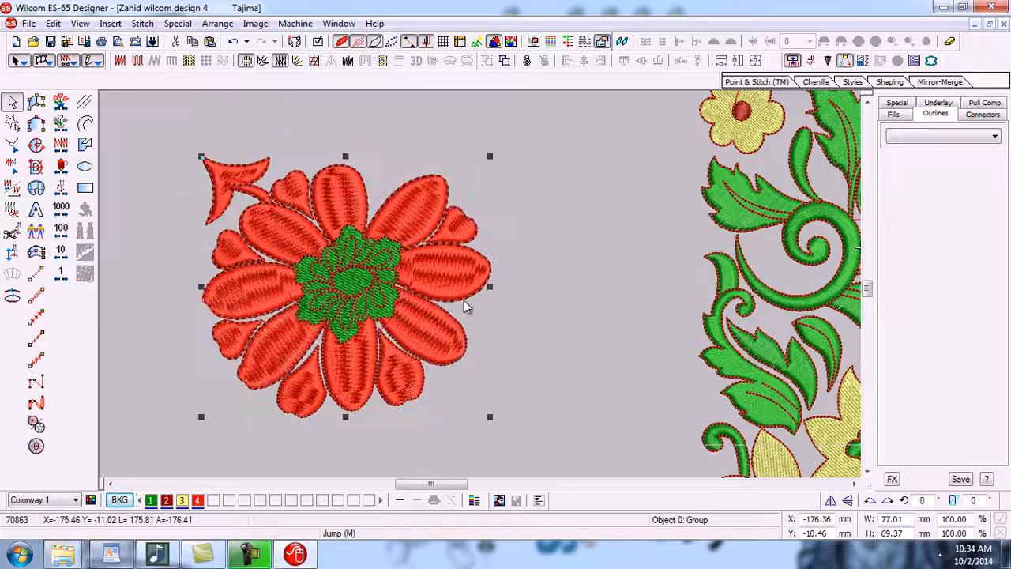
pyautogui.click(537, 312)
# Step: Ungroup the red flower copy and pull three satin petals off its right and lower sides, leaving their outline runs
pyautogui.click(418, 286)
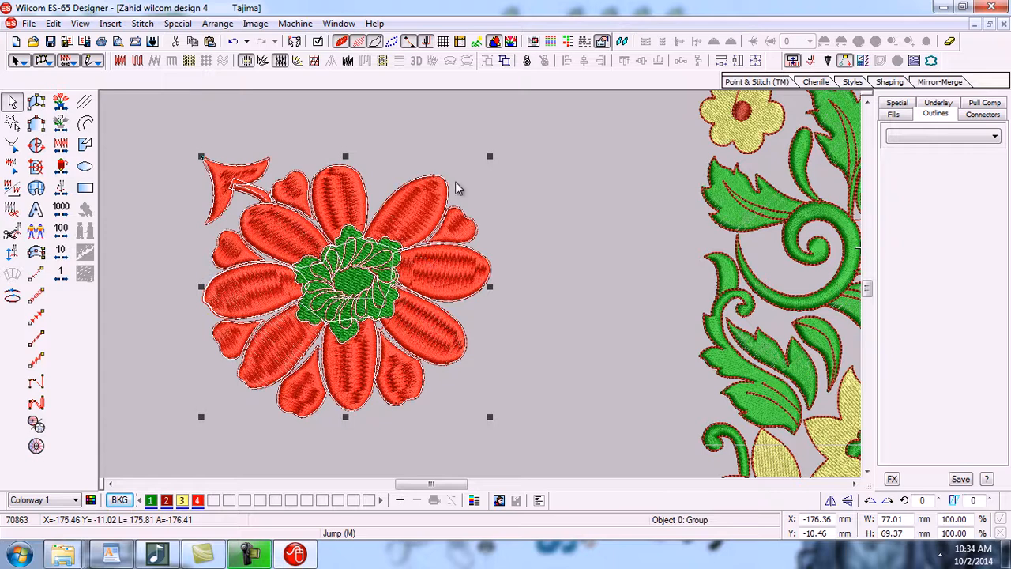
pyautogui.click(505, 61)
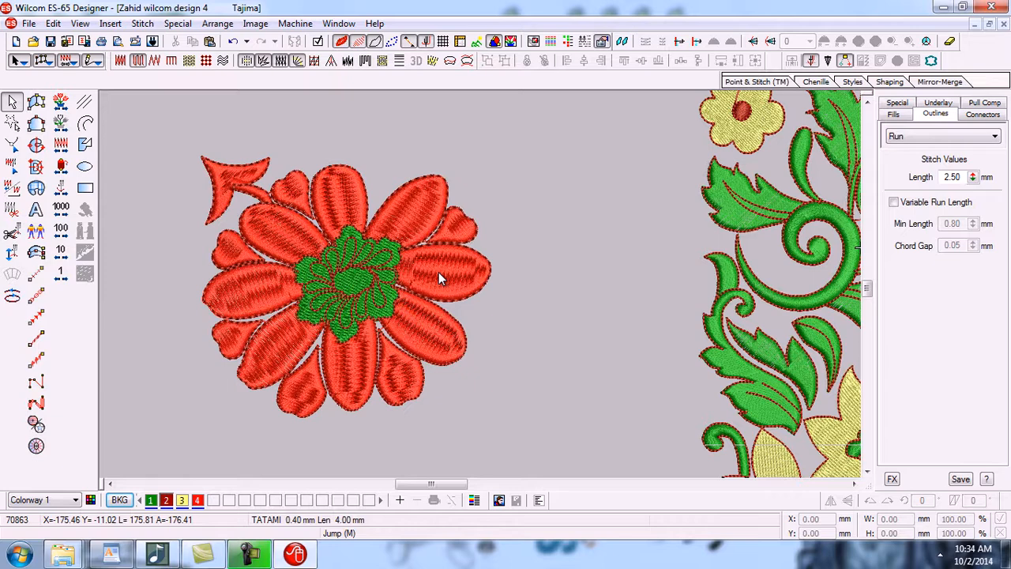
pyautogui.moveTo(437, 272); pyautogui.dragTo(529, 229)
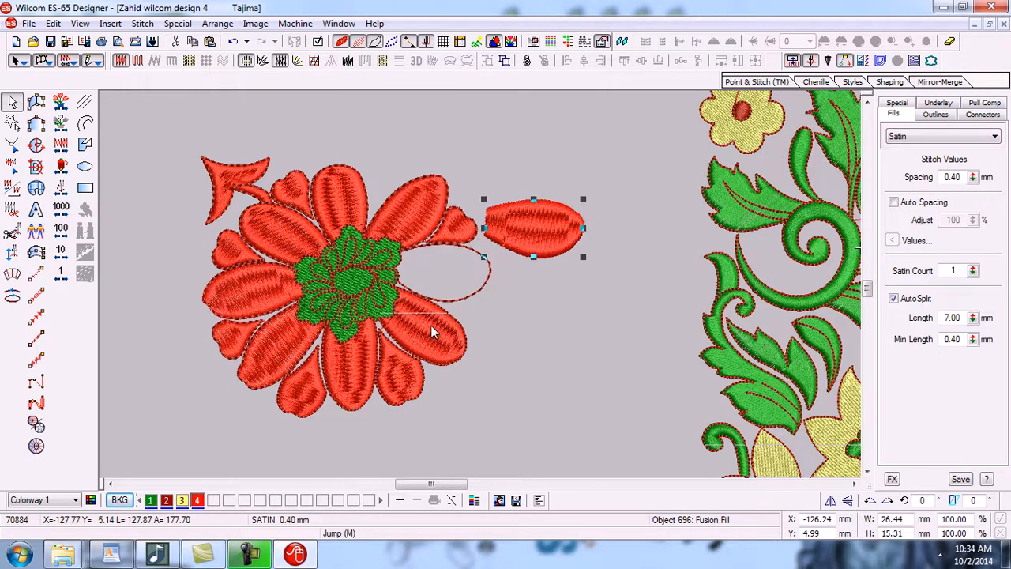
pyautogui.moveTo(430, 332); pyautogui.dragTo(520, 333)
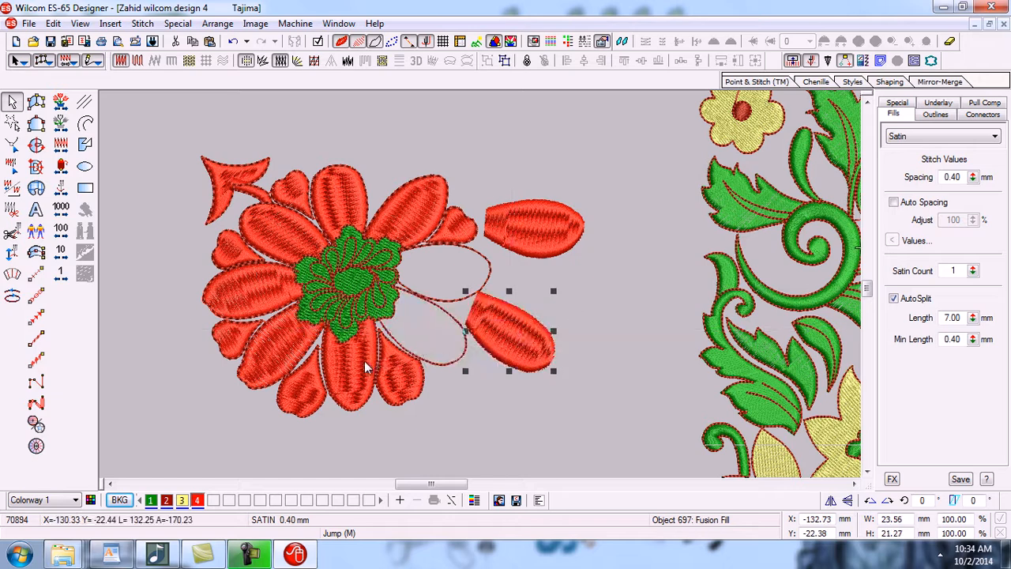
pyautogui.moveTo(364, 361); pyautogui.dragTo(464, 407)
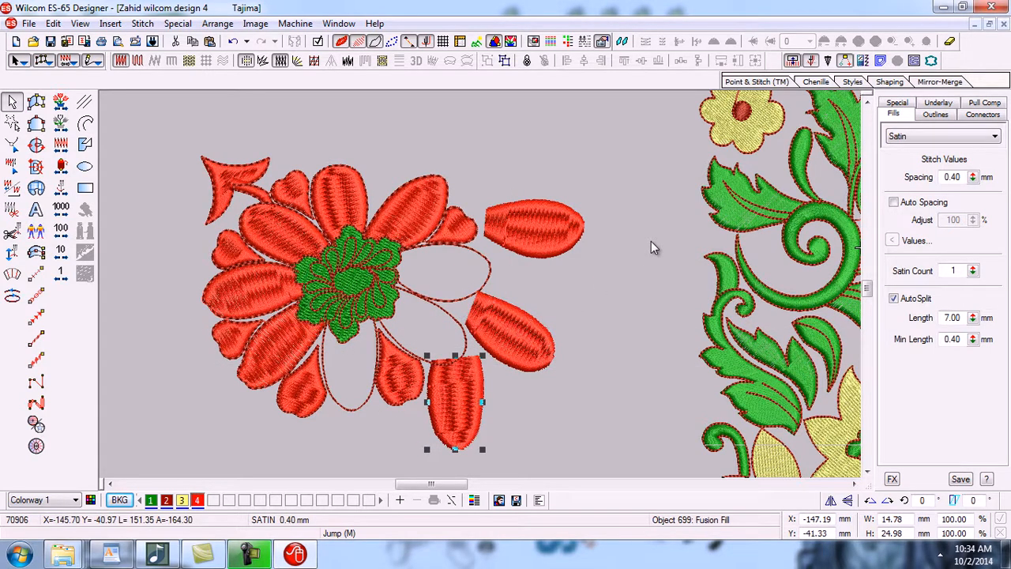
# Step: Turn on AutoSplit for the satin fill of the dark red leaf shape beside the scroll and recolour it with colour 1, green
pyautogui.press('0')
pyautogui.press('Escape')
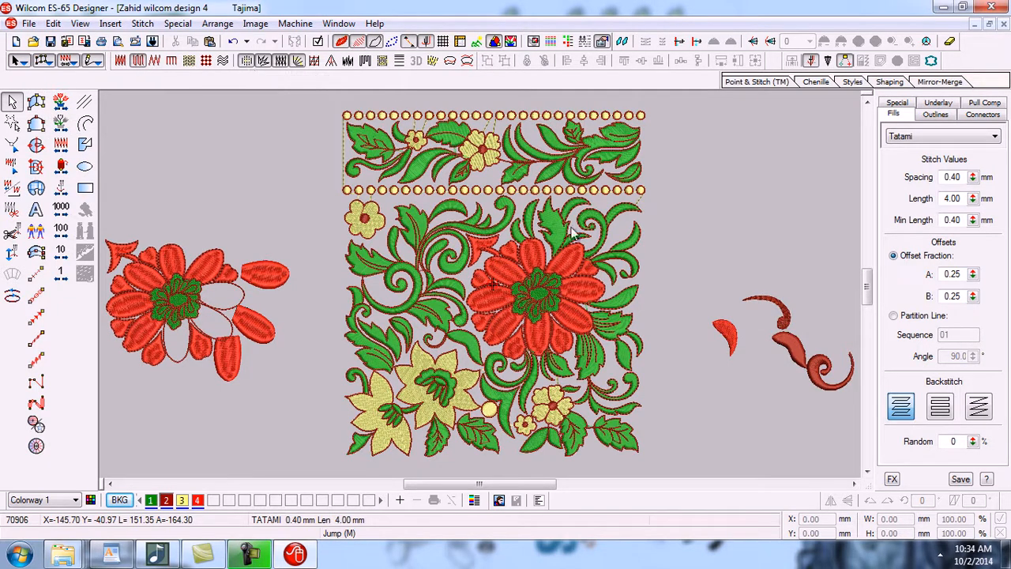
pyautogui.click(789, 349)
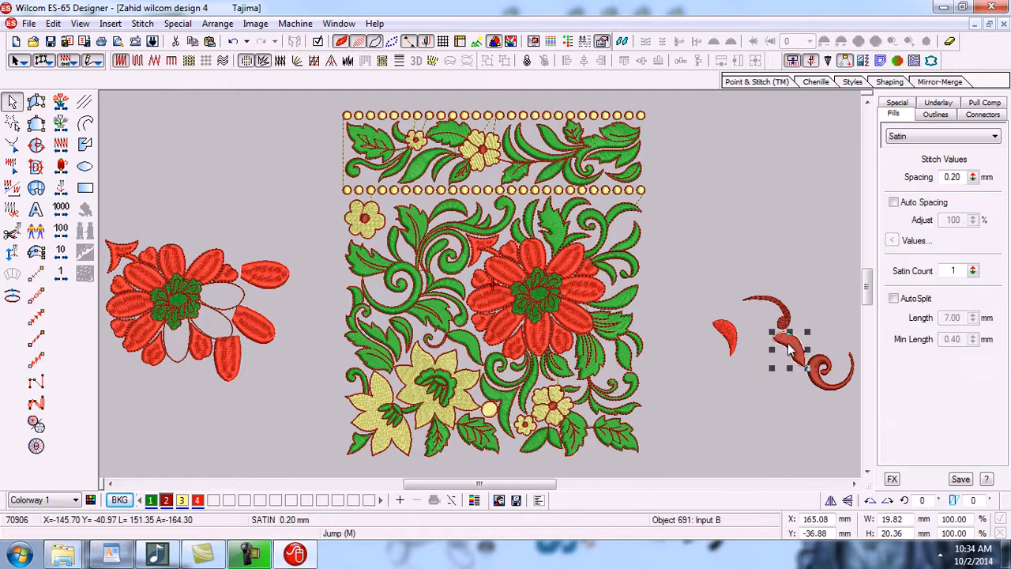
pyautogui.click(721, 399)
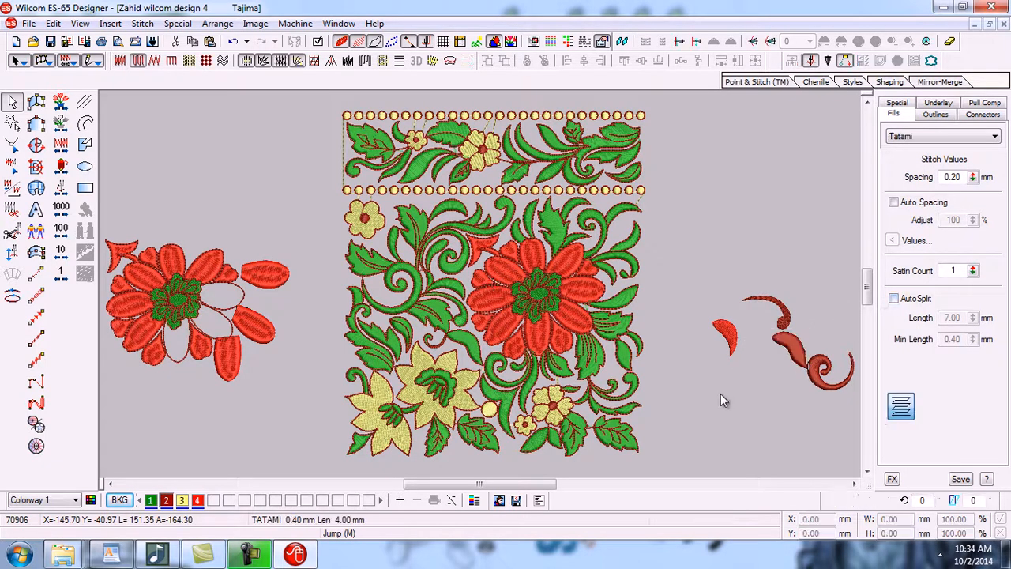
pyautogui.press('b')
pyautogui.moveTo(698, 297); pyautogui.dragTo(670, 340)
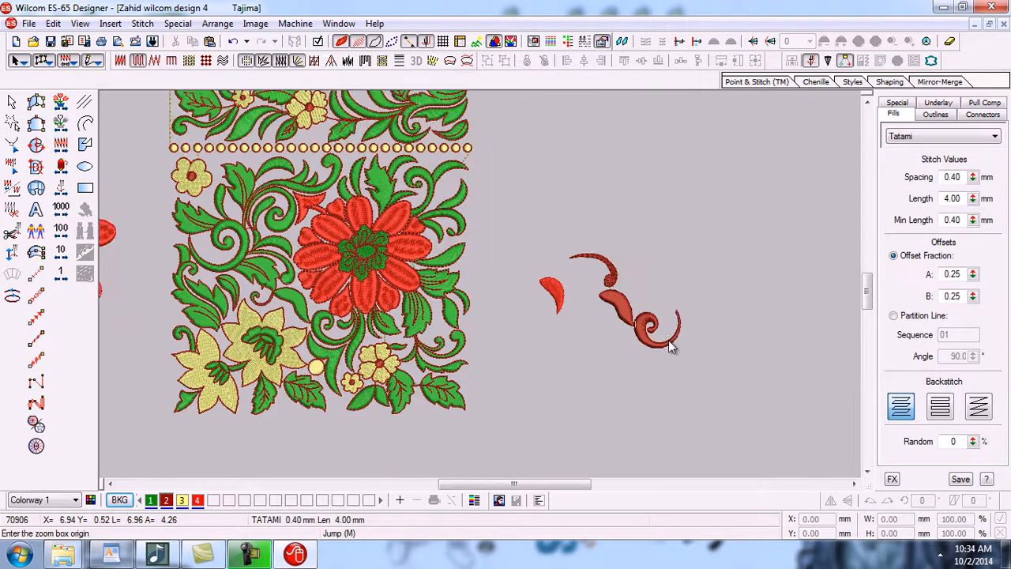
pyautogui.moveTo(524, 249); pyautogui.dragTo(699, 374)
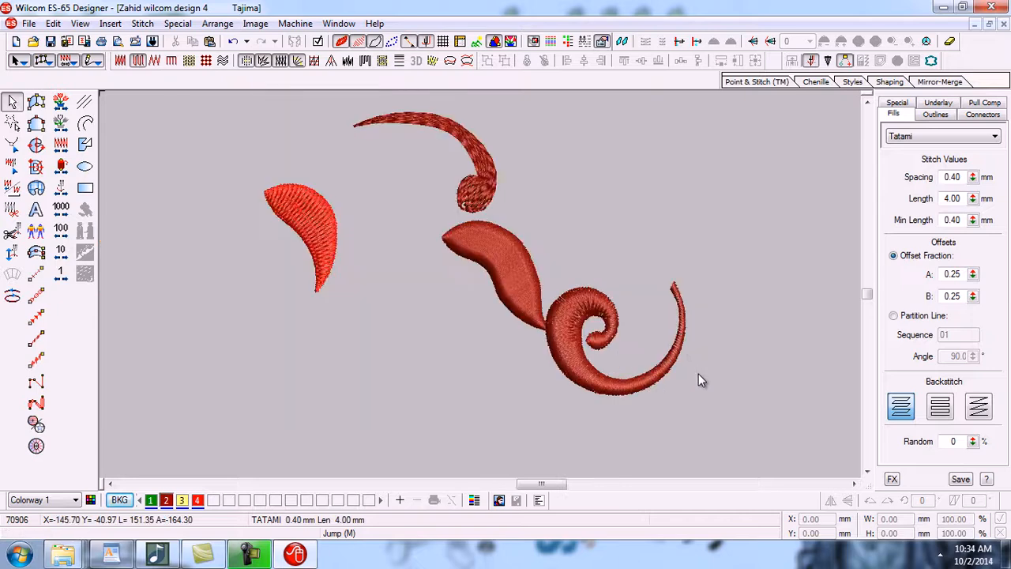
pyautogui.click(507, 253)
pyautogui.press('b')
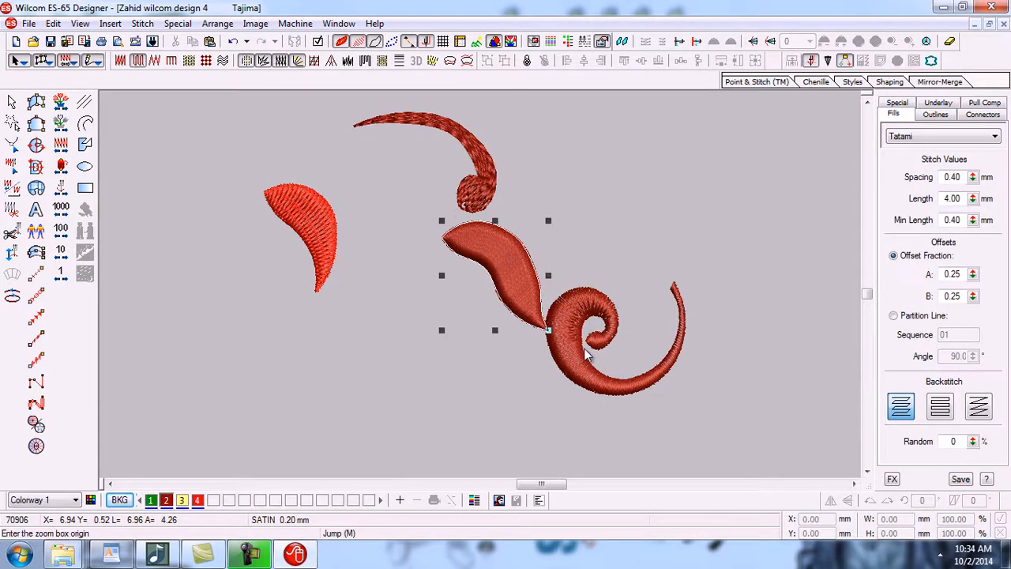
pyautogui.moveTo(385, 192); pyautogui.dragTo(585, 349)
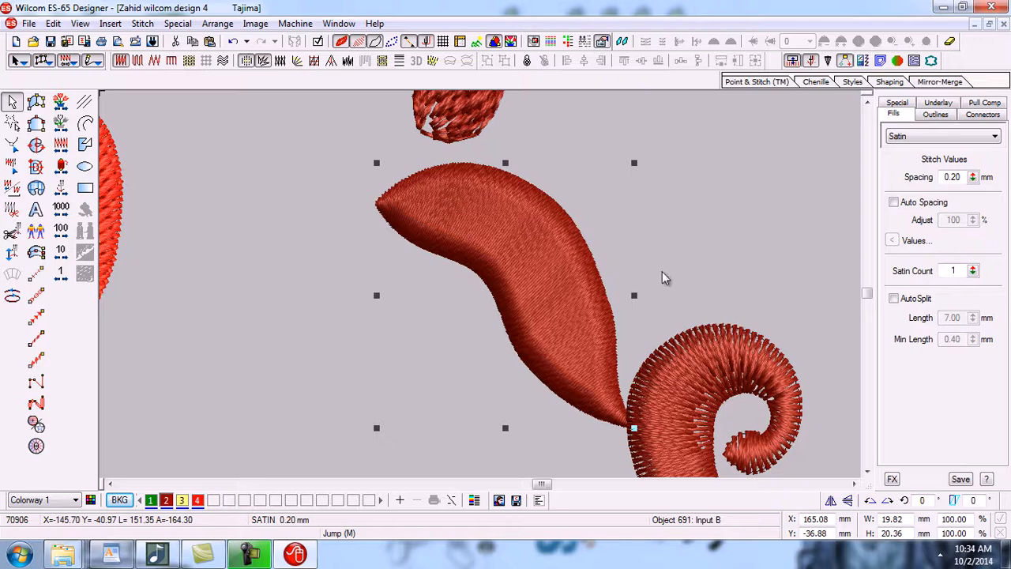
pyautogui.click(893, 300)
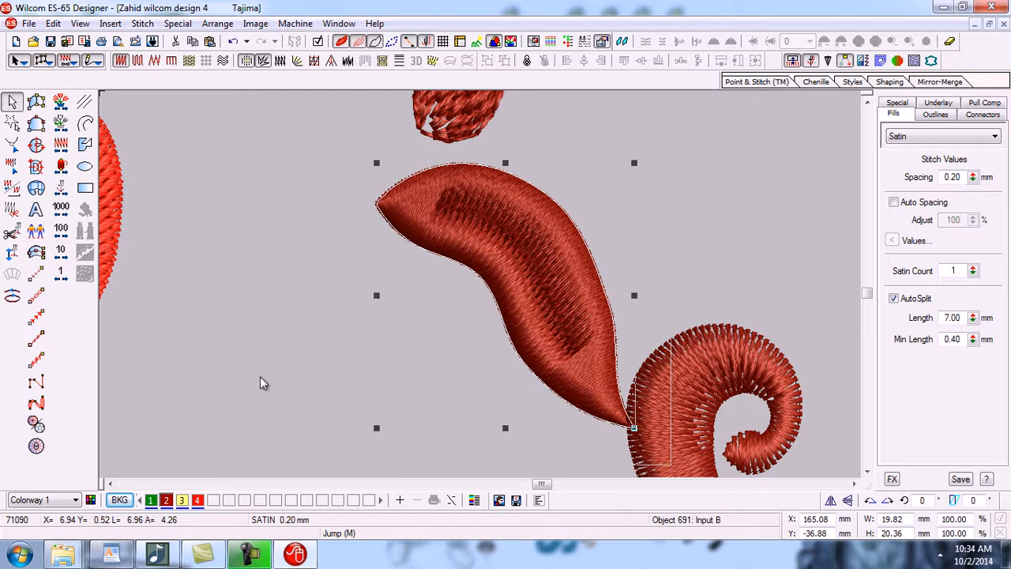
pyautogui.click(150, 500)
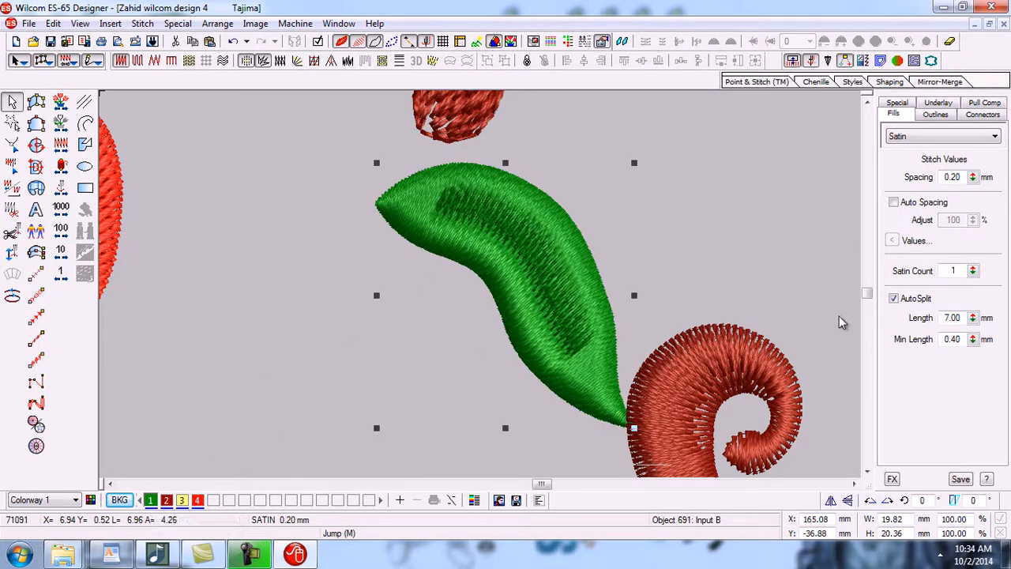
# Step: Try an AutoSplit length of 3 mm on the green leaf shape, and set the length back to 7 mm
pyautogui.click(951, 318)
pyautogui.press('BackSpace')
pyautogui.write('3')
pyautogui.press('Return')
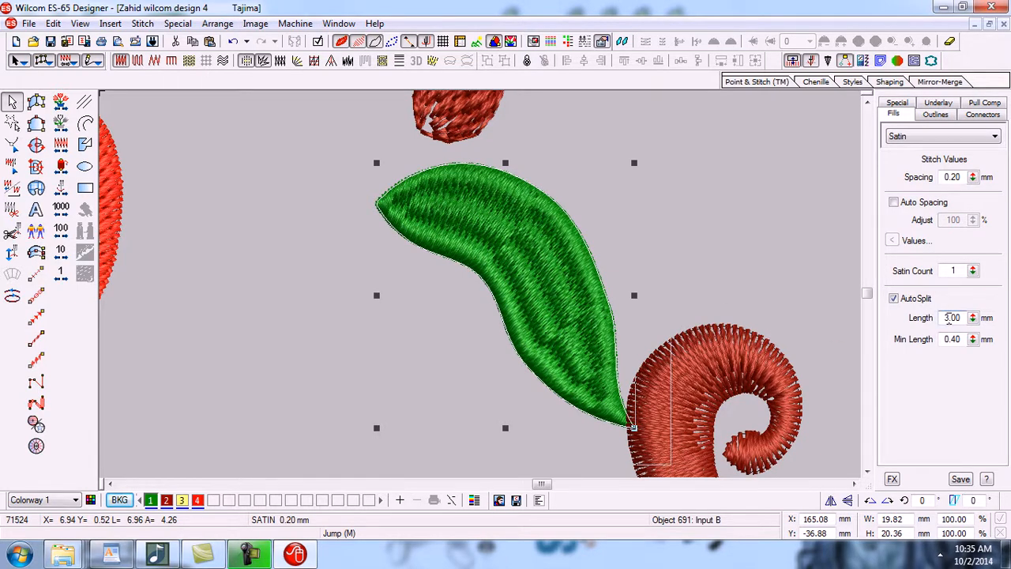
pyautogui.press('BackSpace')
pyautogui.write('7')
pyautogui.press('Return')
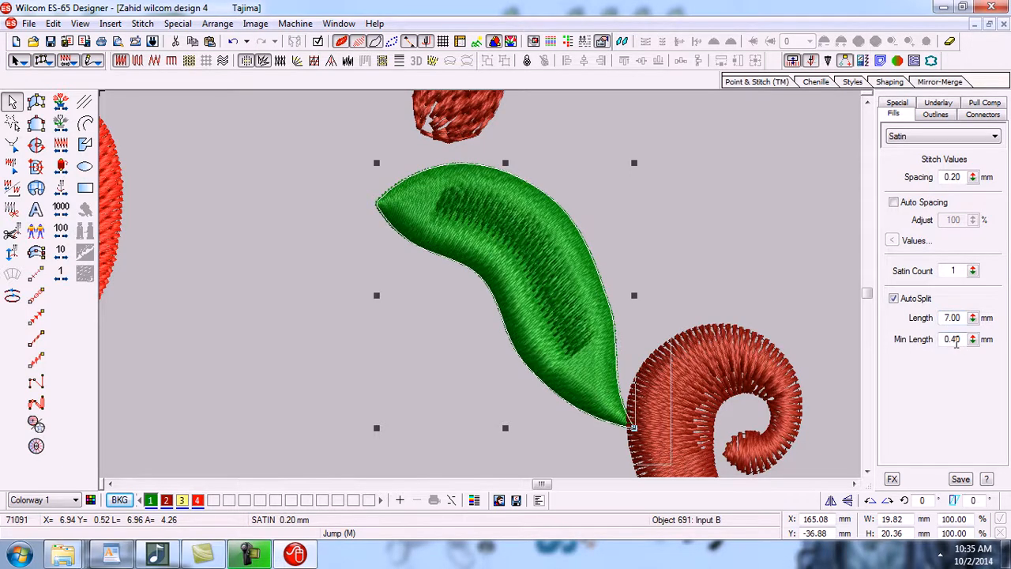
# Step: Try a different AutoSplit minimum length on the green leaf shape, undo the entry and deselect the shape
pyautogui.click(956, 341)
pyautogui.press('BackSpace')
pyautogui.write('1')
pyautogui.hotkey('ctrl', 'z')
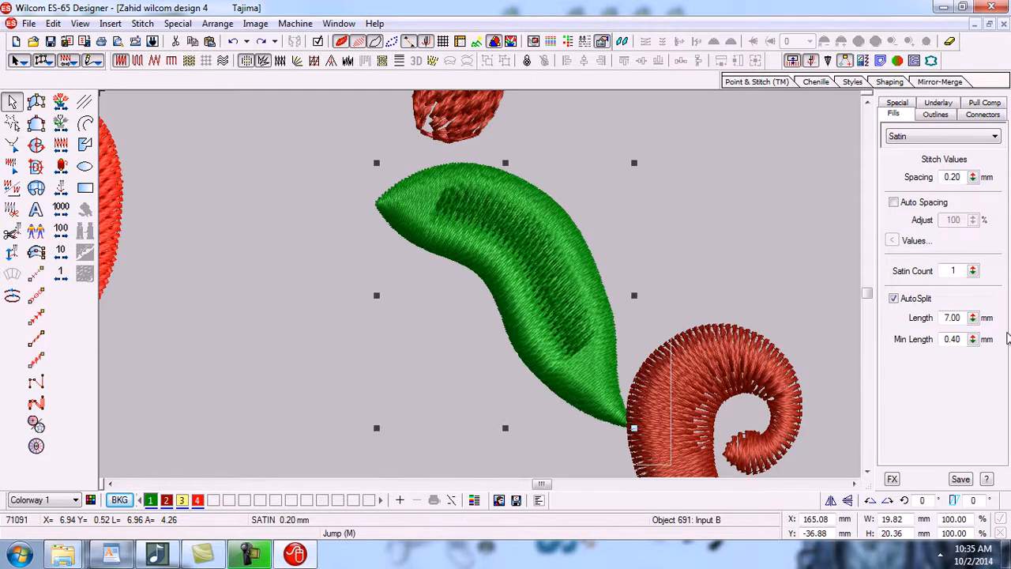
pyautogui.click(277, 363)
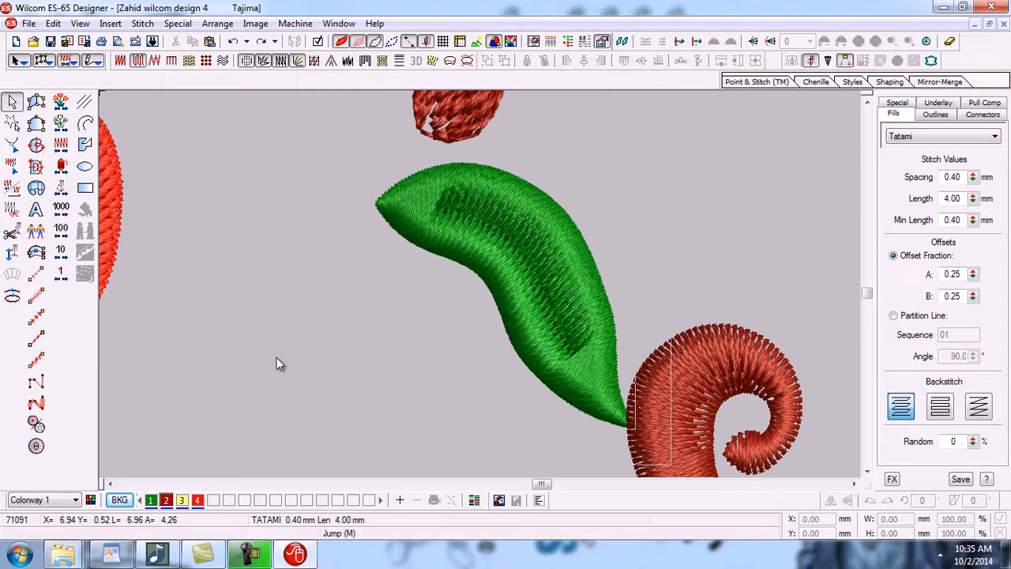
# Step: Switch to the Wilcom Learning Course Topics List in WordPad and review topics 15 to 23 by highlighting them
pyautogui.click(110, 555)
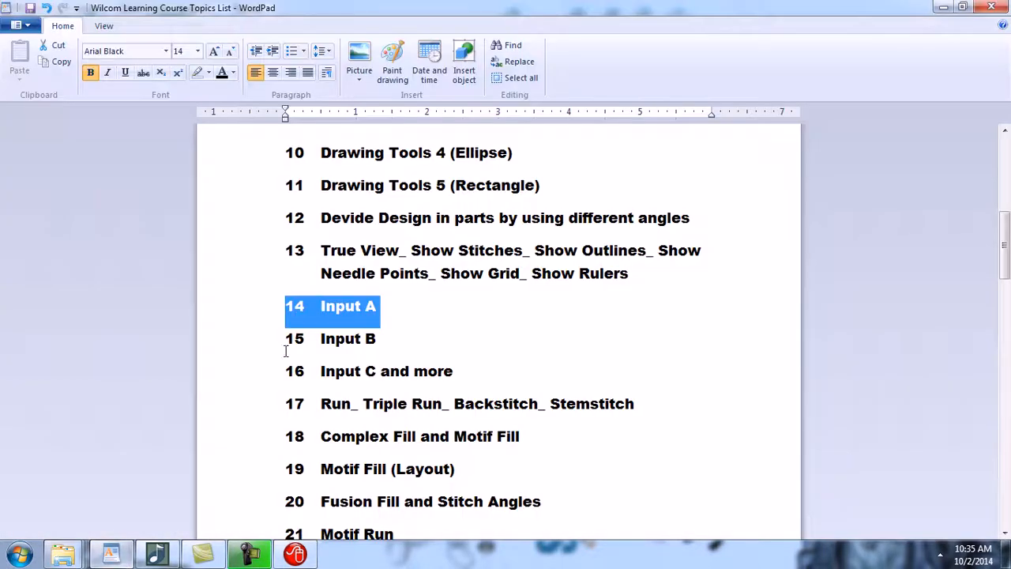
pyautogui.click(471, 336)
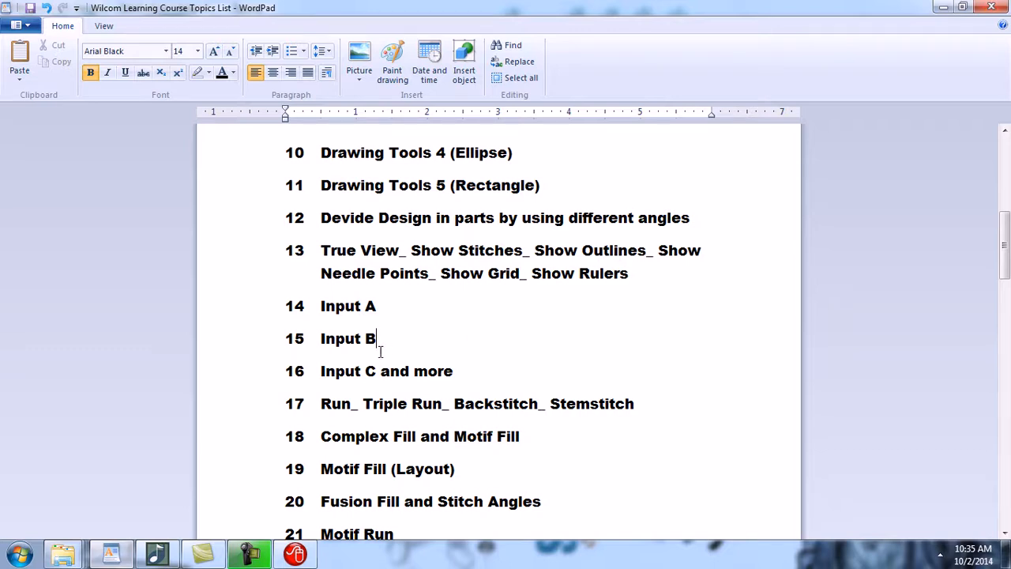
pyautogui.moveTo(260, 345); pyautogui.dragTo(269, 489)
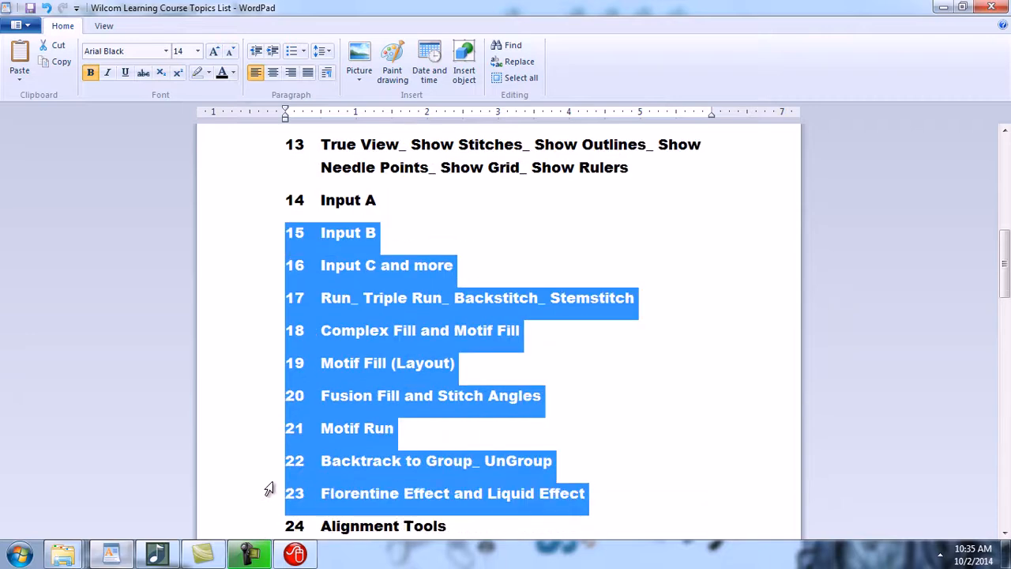
pyautogui.click(529, 252)
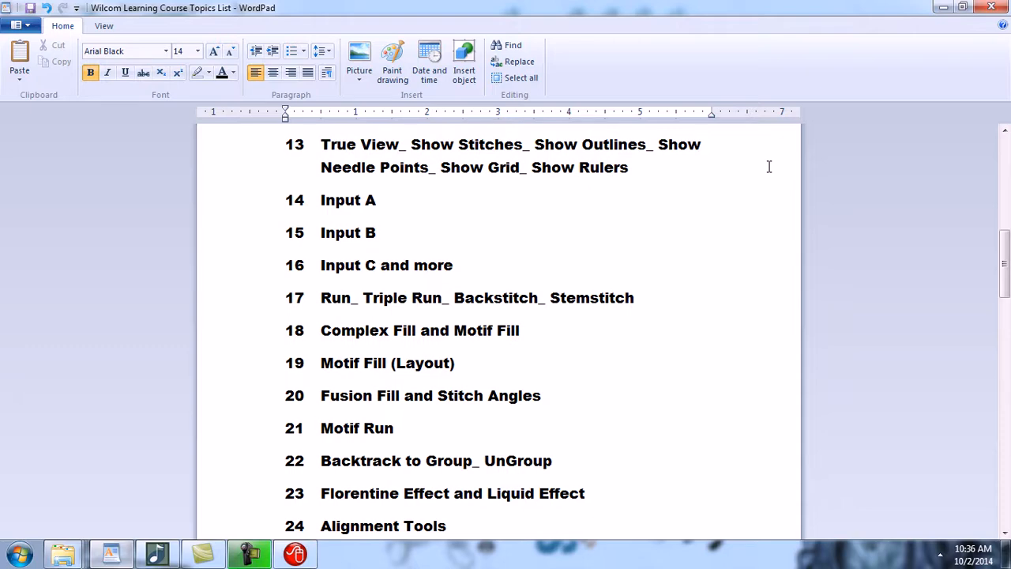
# Step: Minimise the WordPad and Wilcom windows to show the desktop
pyautogui.click(944, 7)
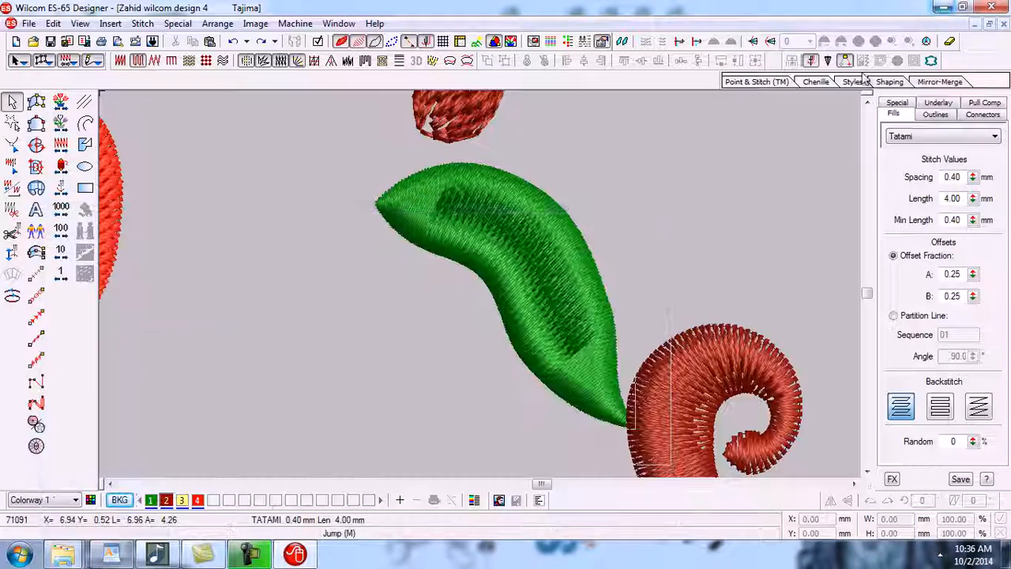
pyautogui.click(937, 6)
pyautogui.click(945, 8)
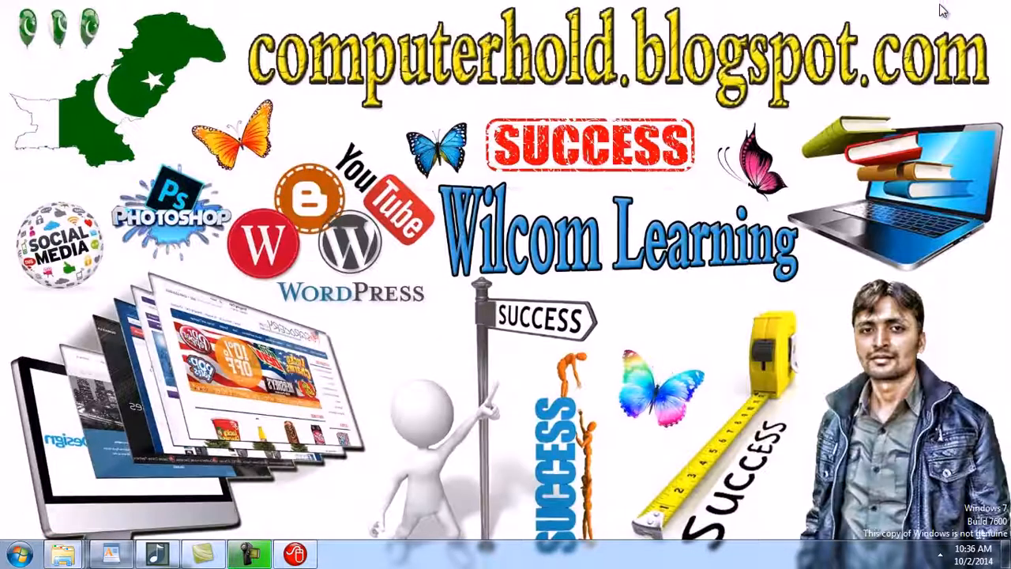